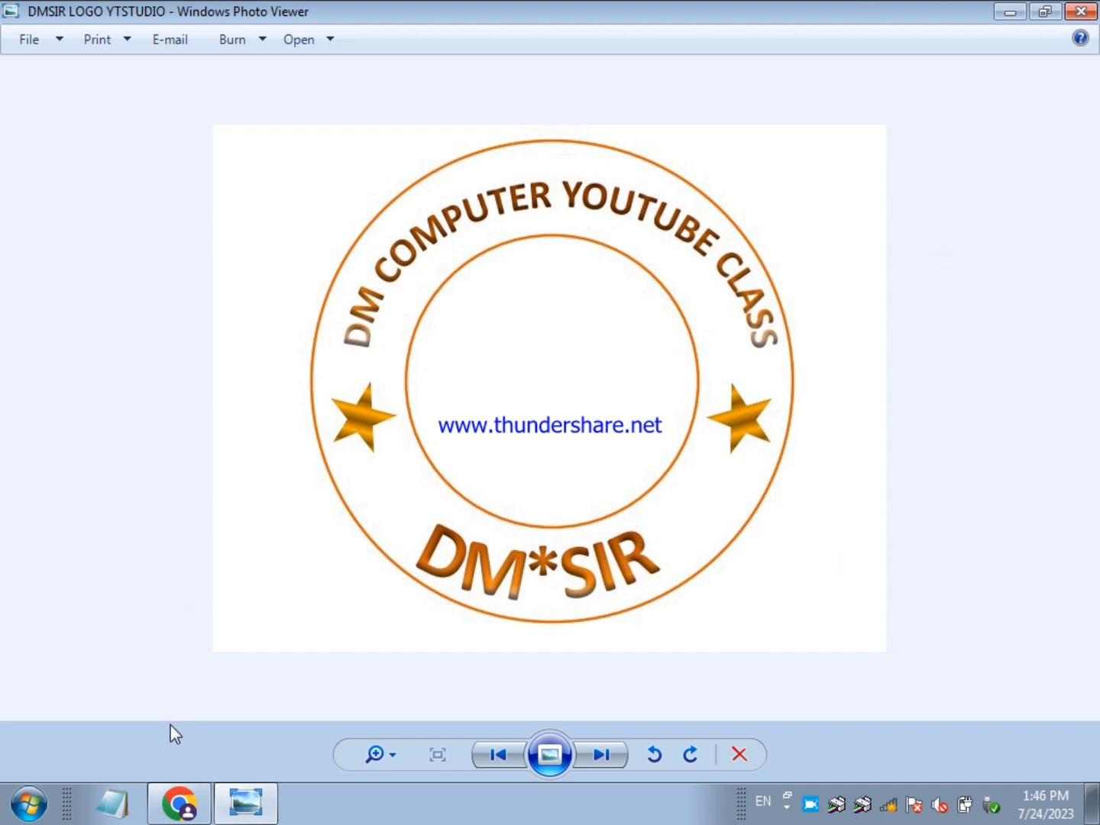
- Launch Adobe Photoshop by running PHOTOSHOP from the Windows Run box
key(super+r)
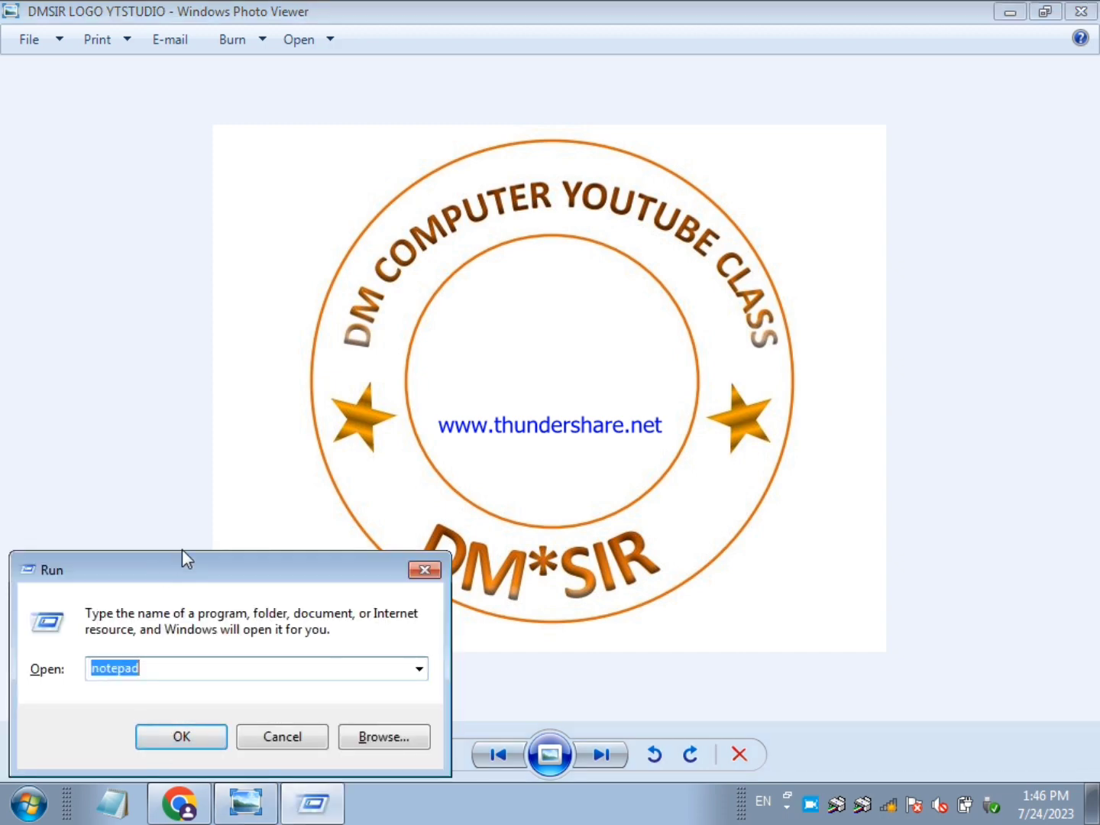
text(PHO)
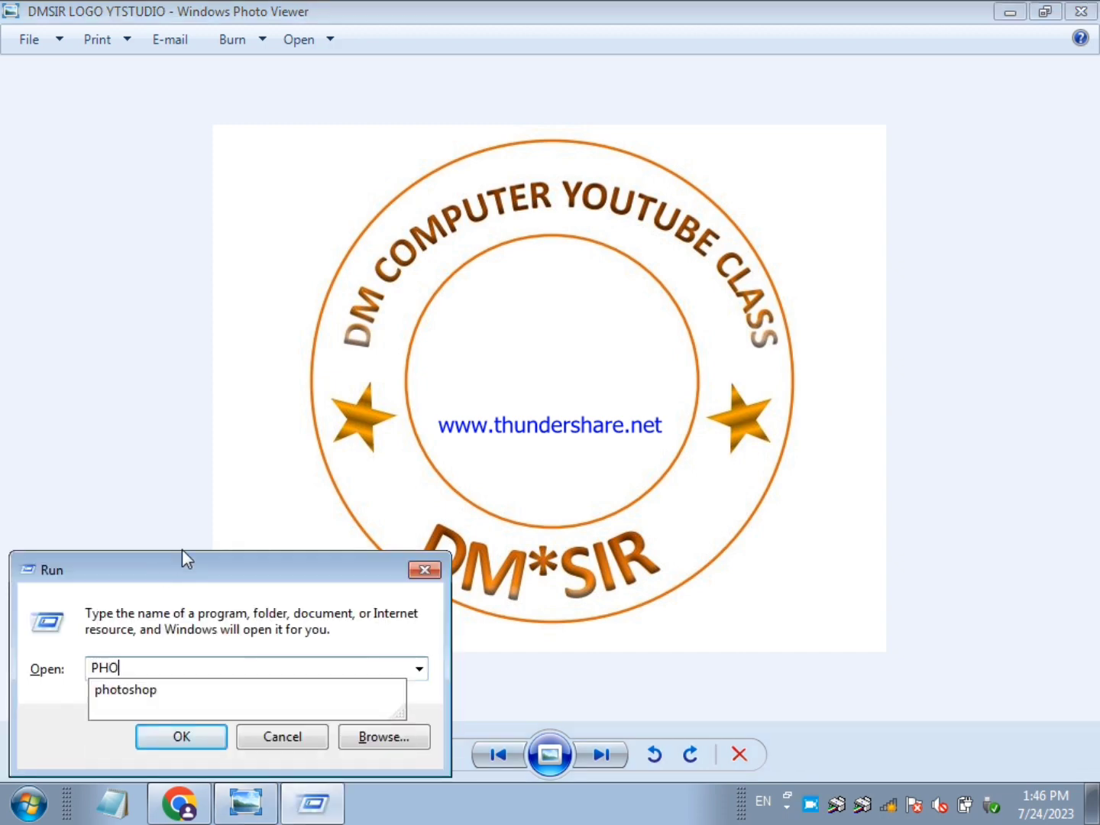
text(TOSHOP)
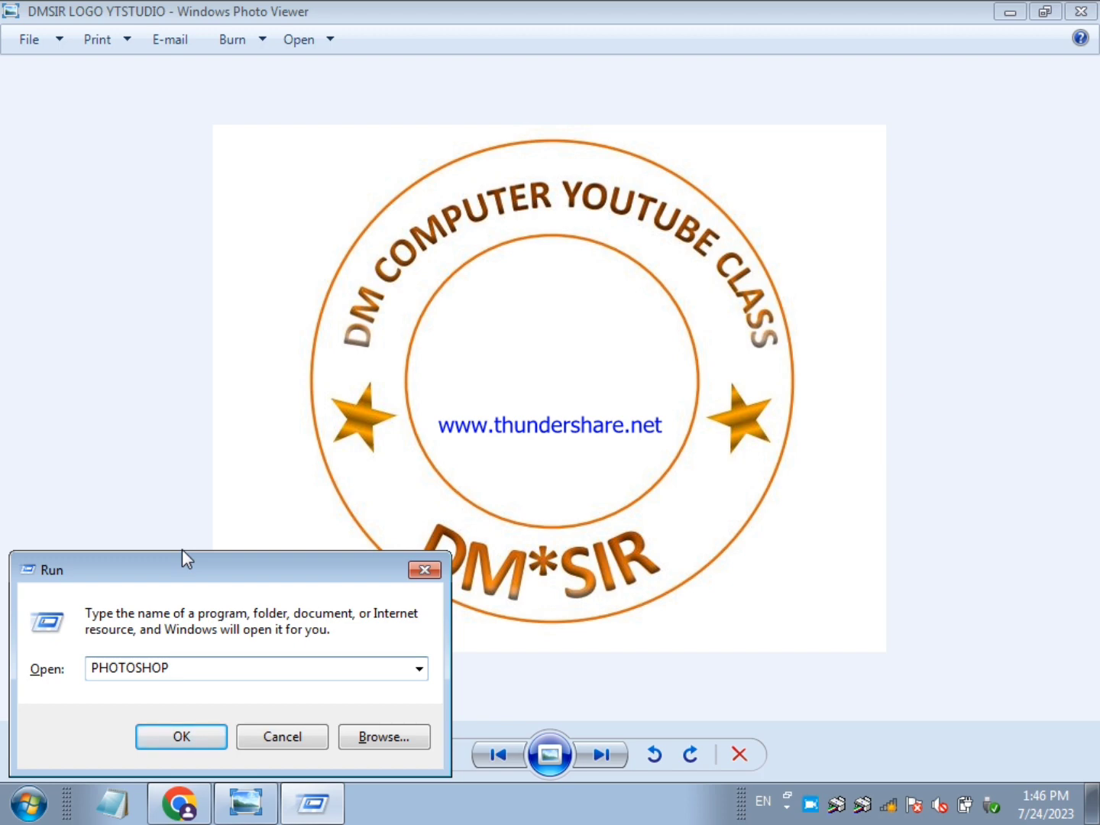
key(Return)
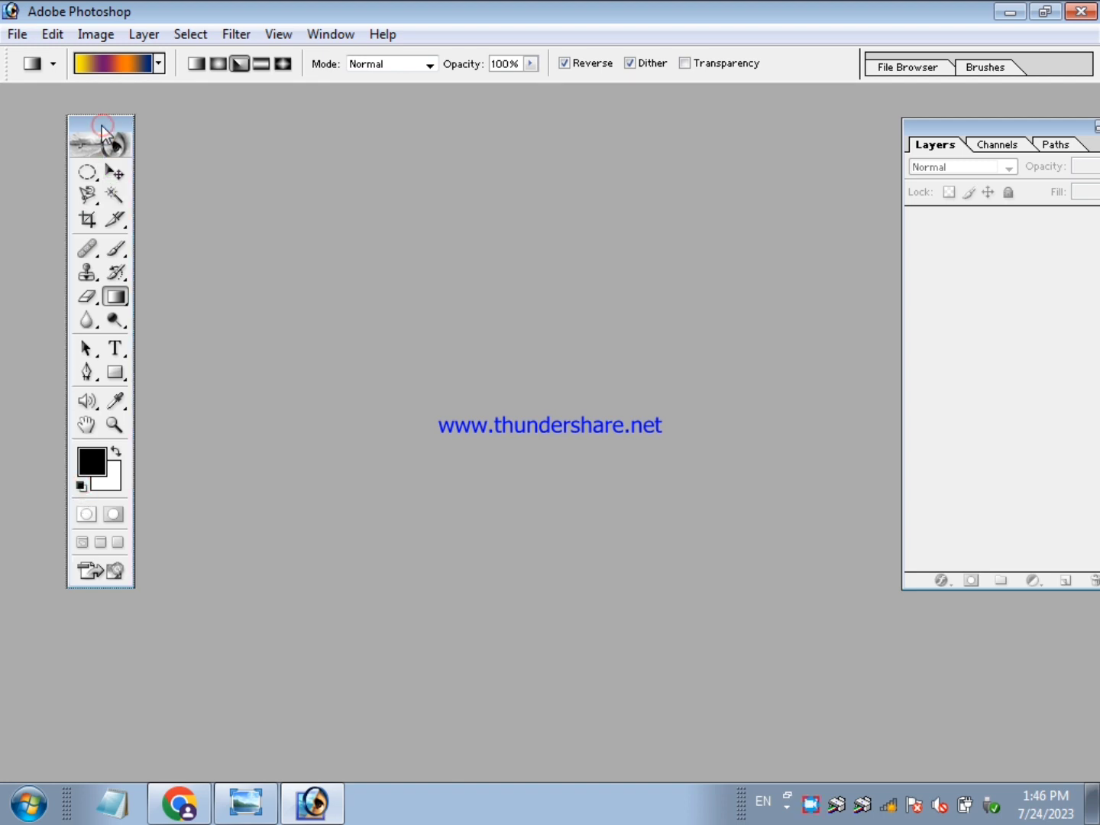
- Create a new 1280 × 720 pixel document at 300 pixels/inch resolution
drag(102, 127, 94, 127)
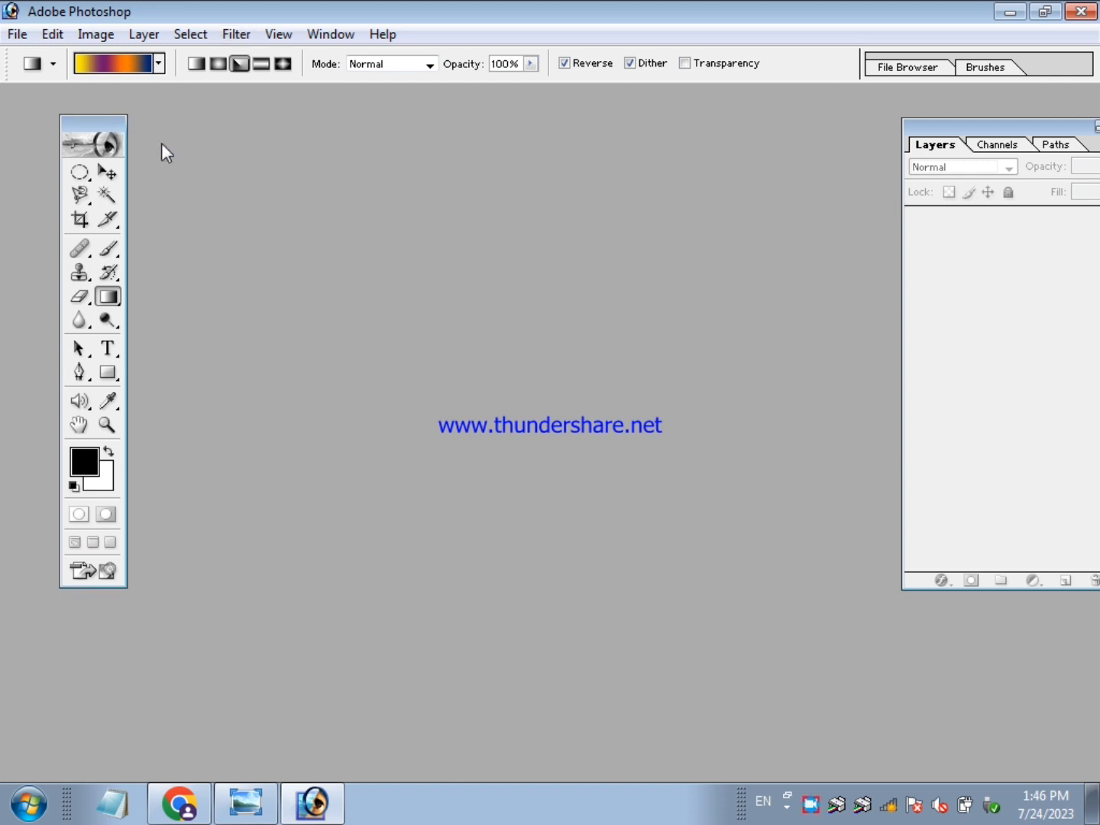
click(18, 34)
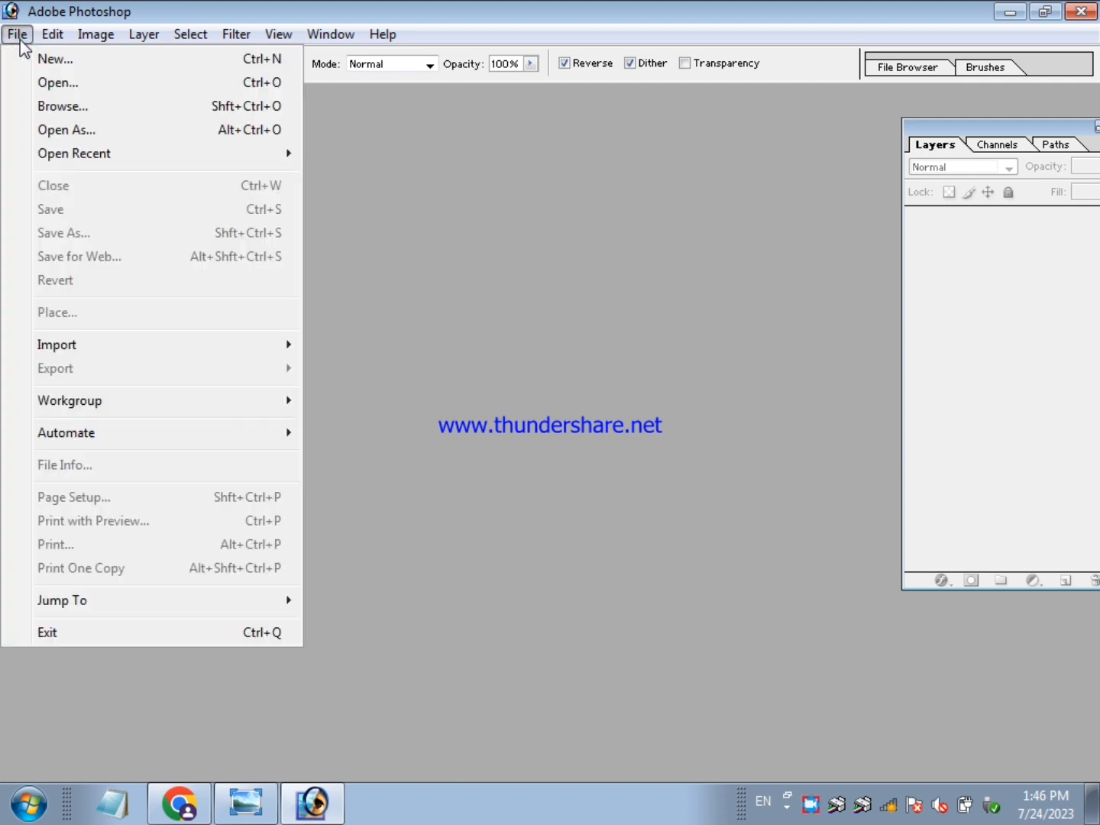
click(52, 57)
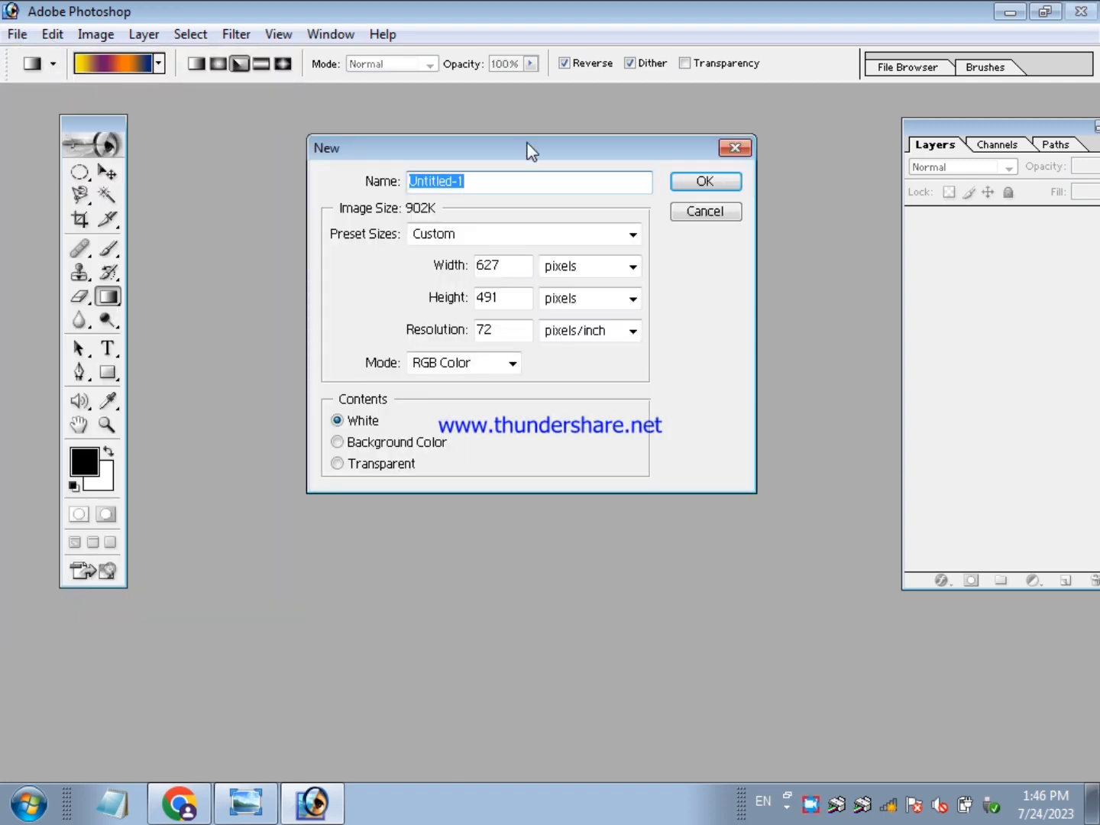
drag(528, 149, 559, 181)
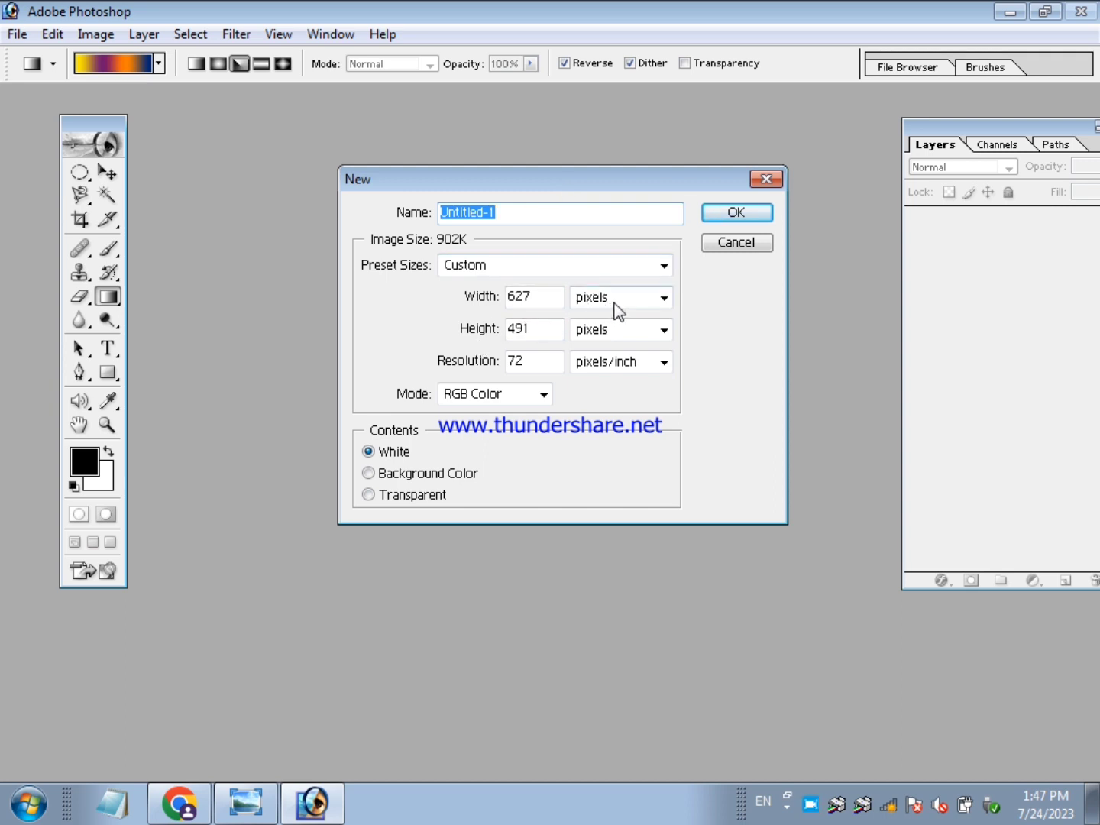
drag(541, 297, 443, 311)
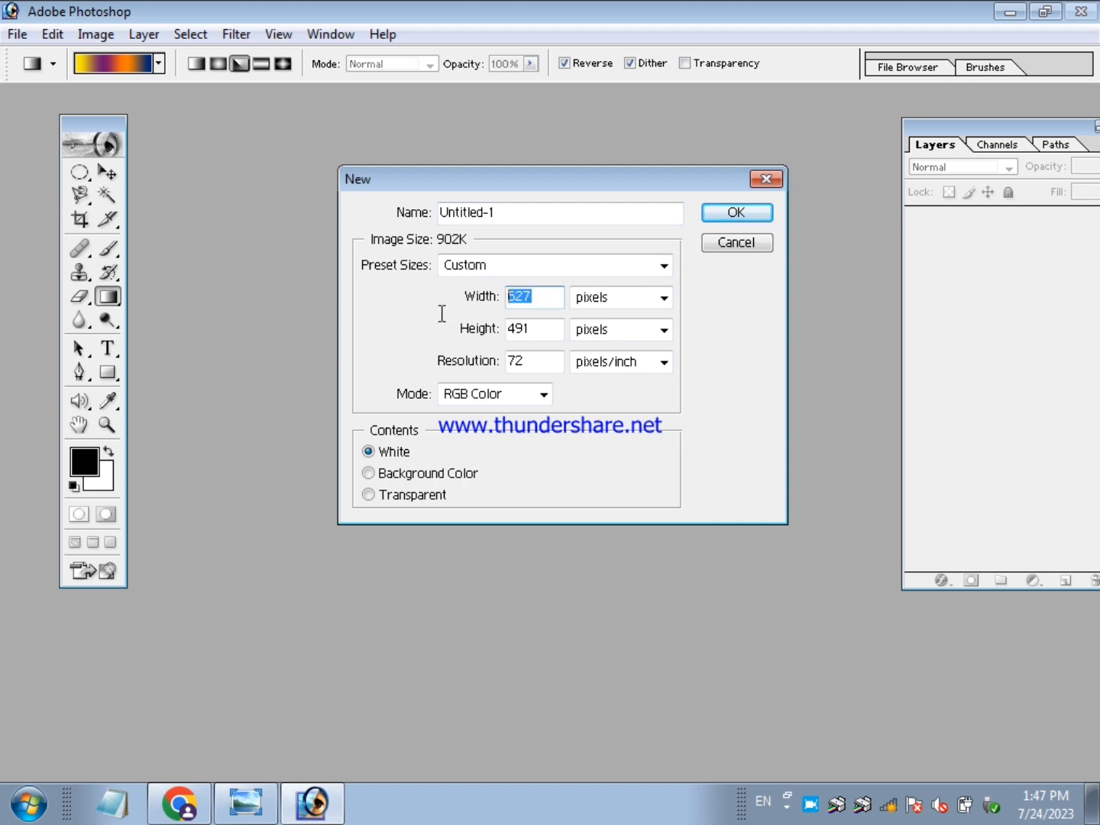
text(1280)
drag(542, 328, 478, 341)
text(72)
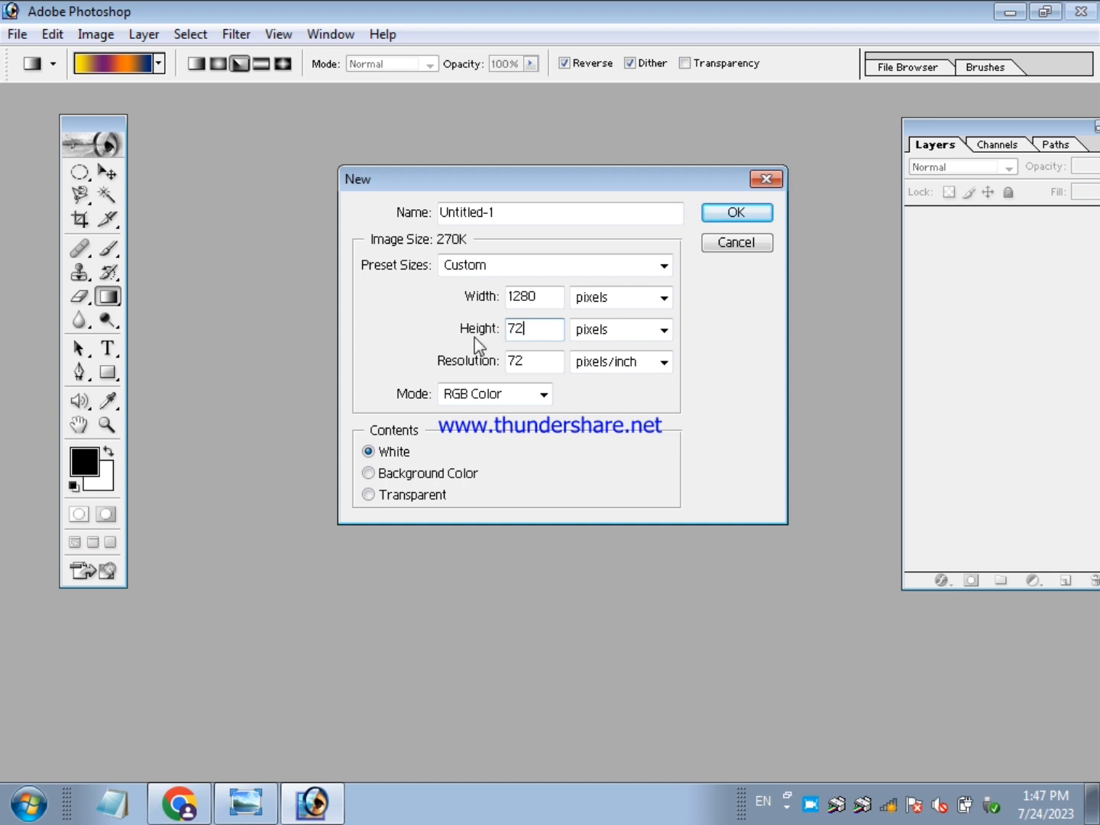
text(0)
drag(539, 361, 447, 360)
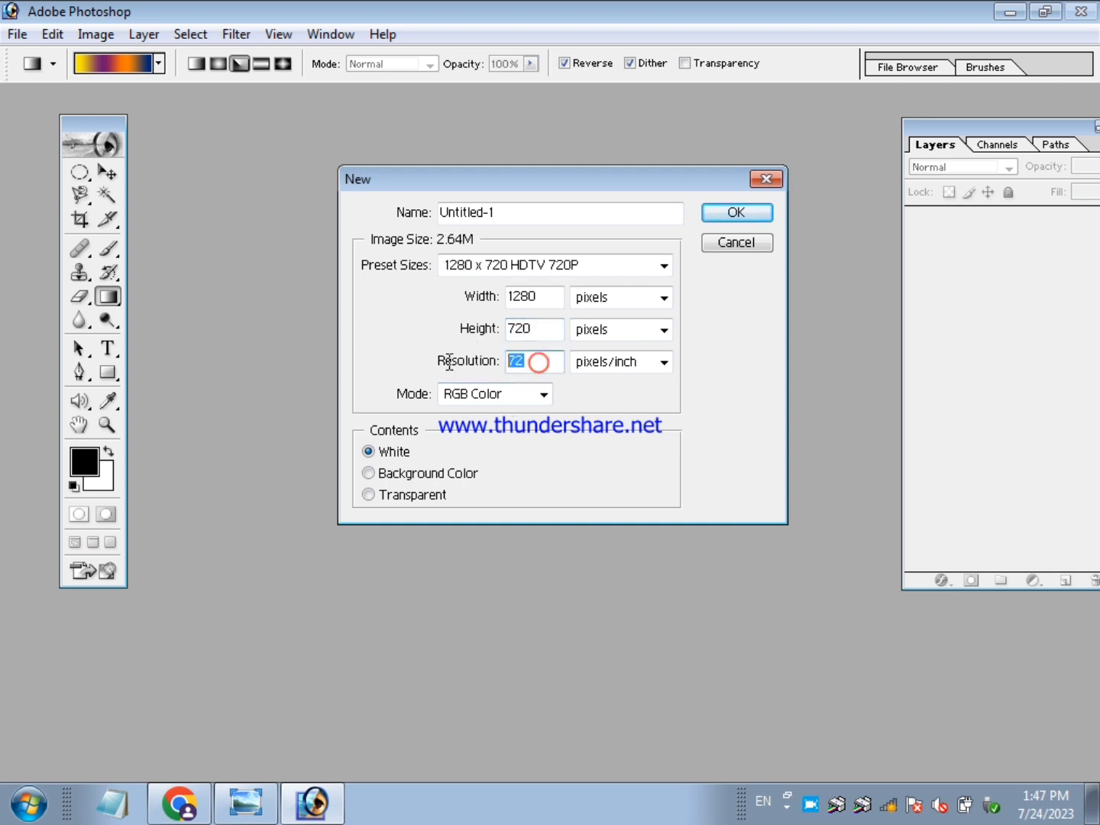
text(300)
click(738, 210)
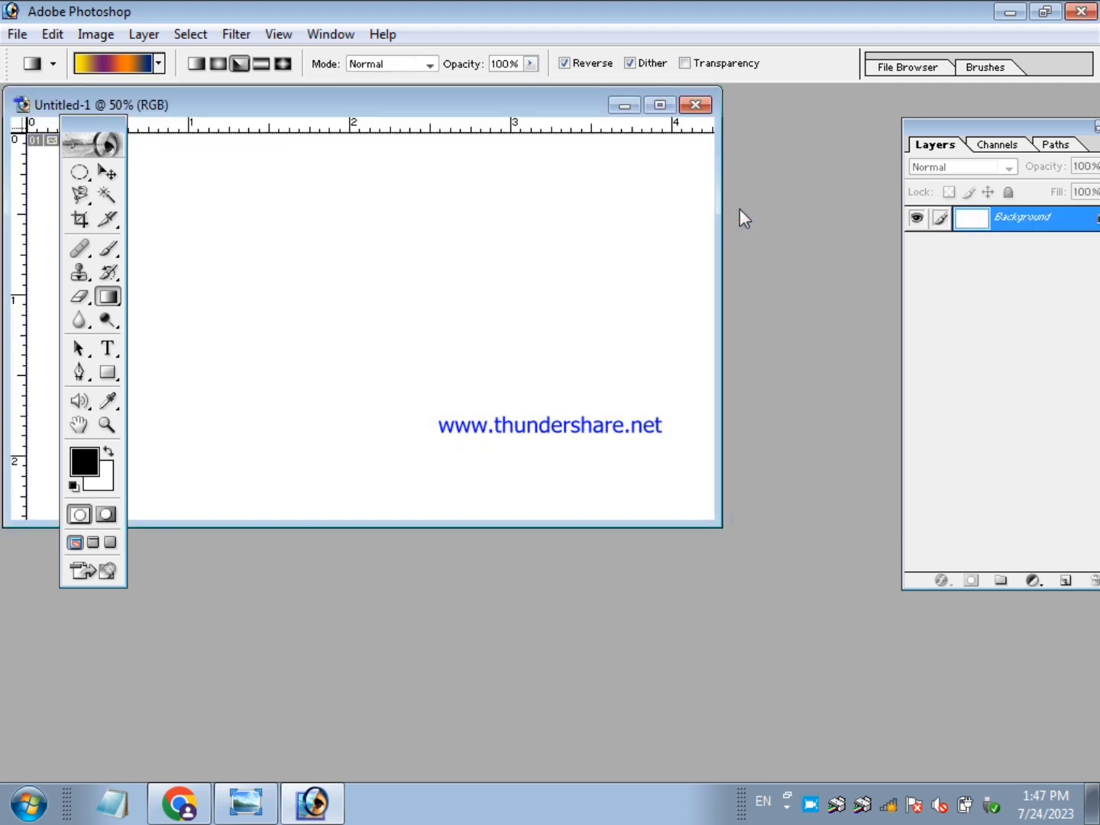
- Maximize the banner document at 50% zoom, then show the DM*SIR logo in Photo Viewer
click(660, 105)
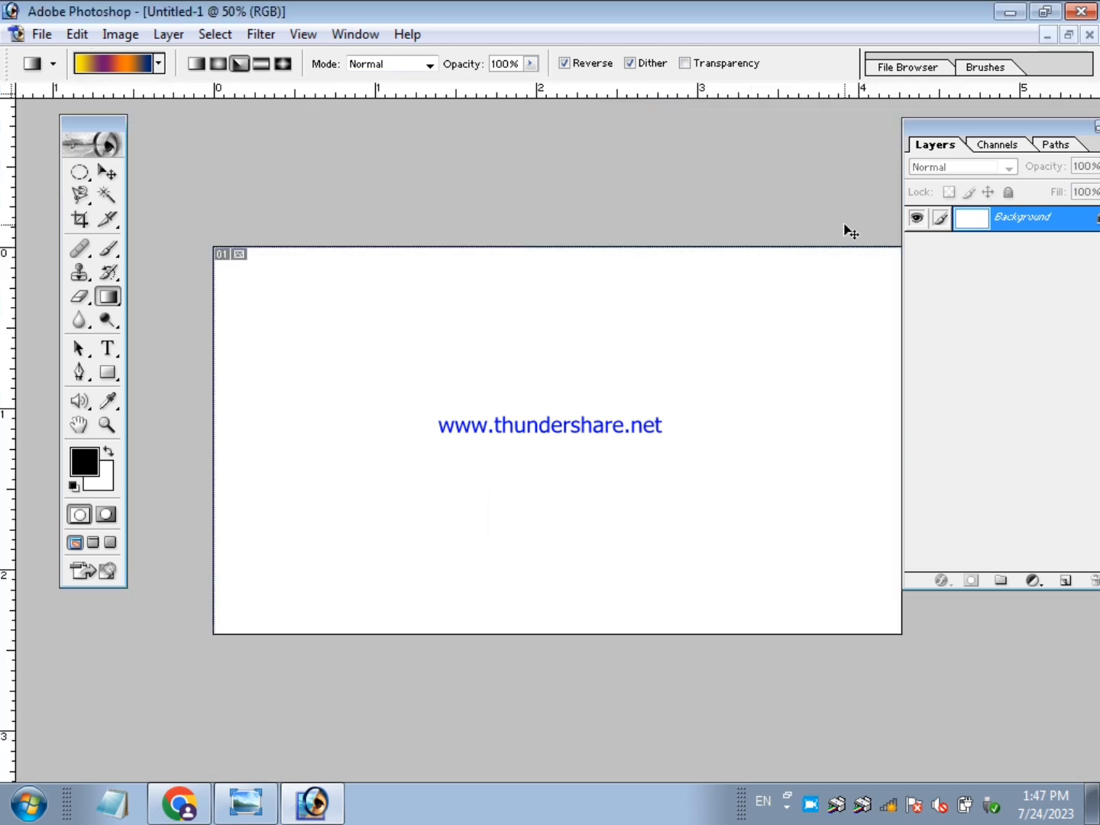
key(ctrl+minus)
key(ctrl+minus)
key(ctrl+plus)
key(ctrl+plus)
key(ctrl+minus)
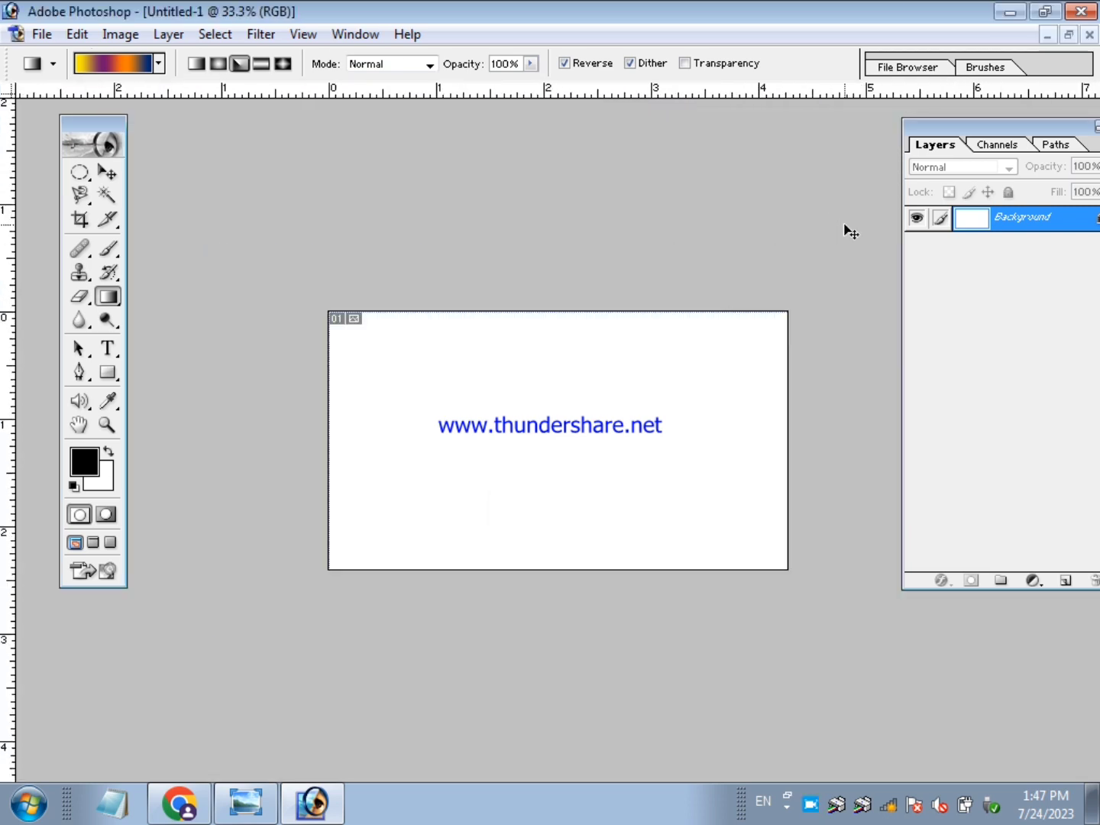
key(ctrl+plus)
key(ctrl+minus)
key(ctrl+plus)
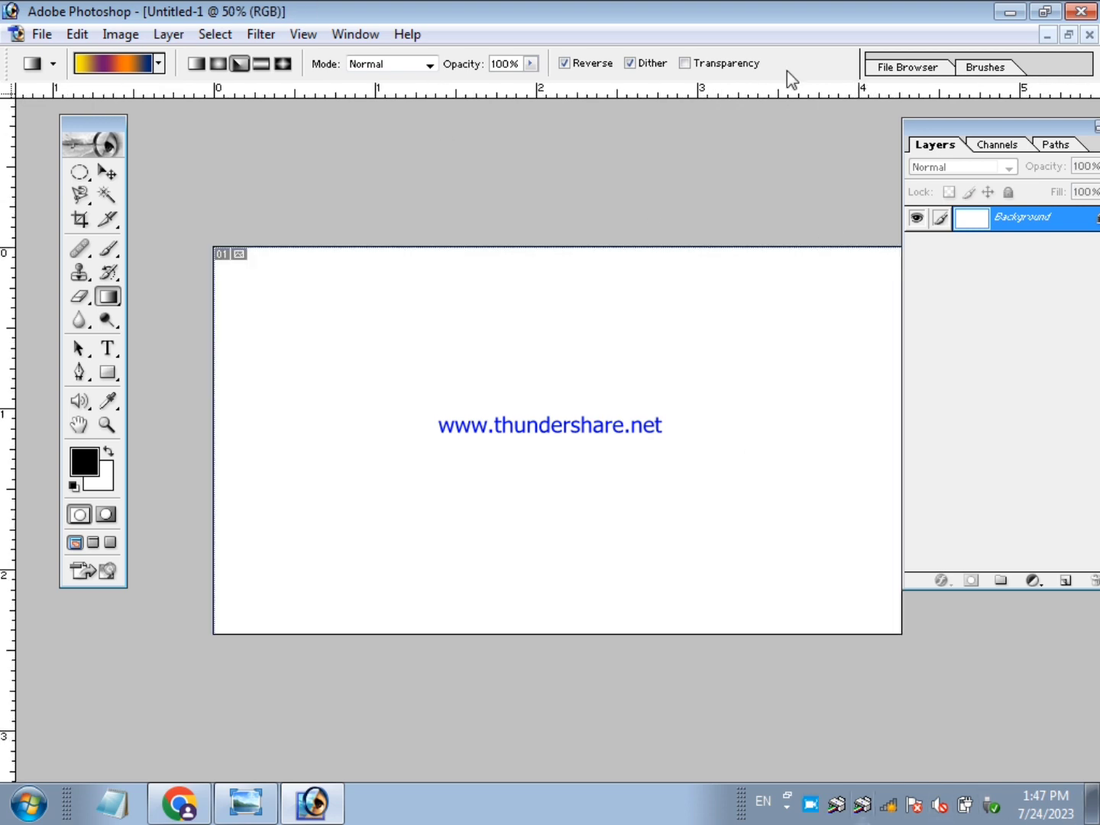
click(108, 173)
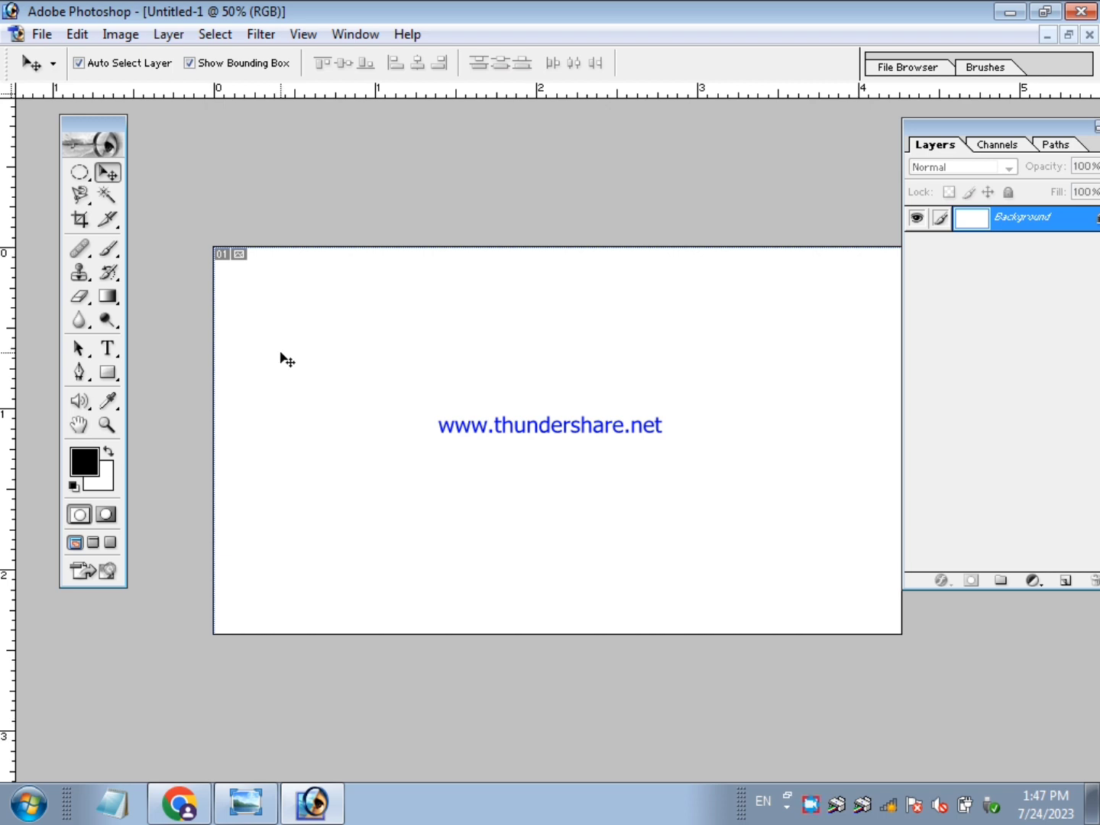
click(246, 803)
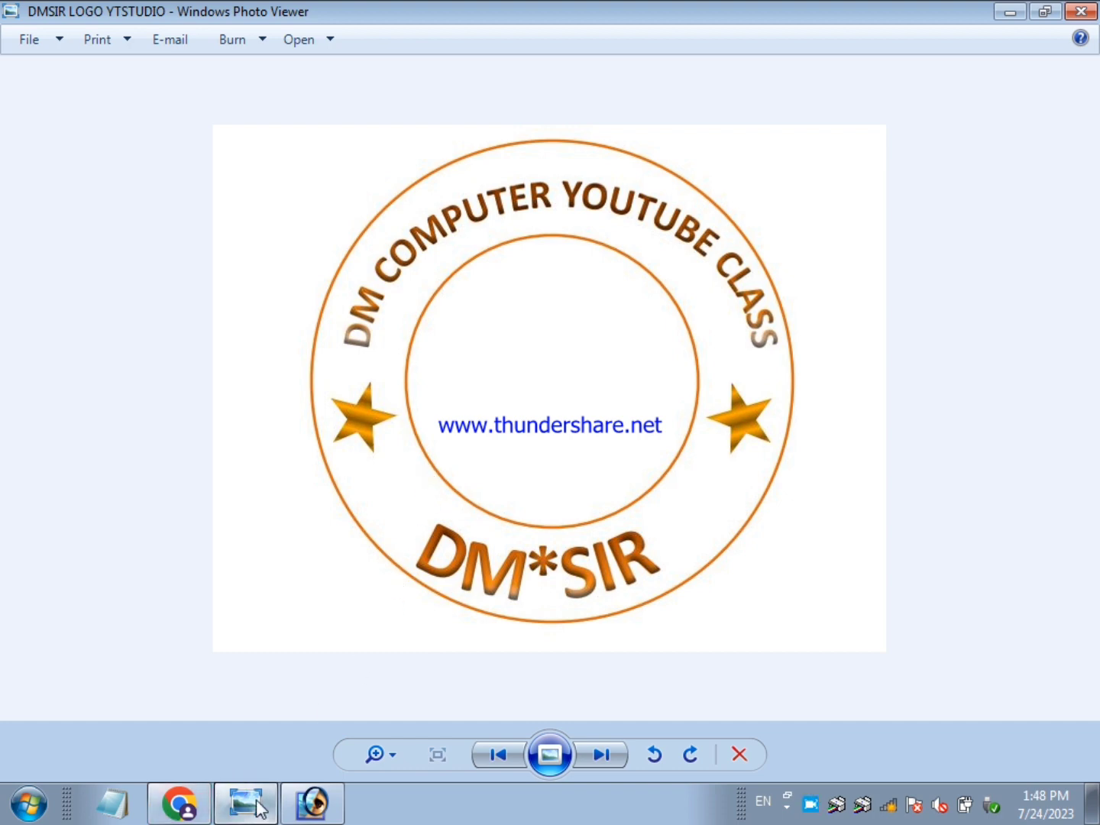
- Switch from Photo Viewer back to the blank Untitled-1 banner in Photoshop
click(309, 802)
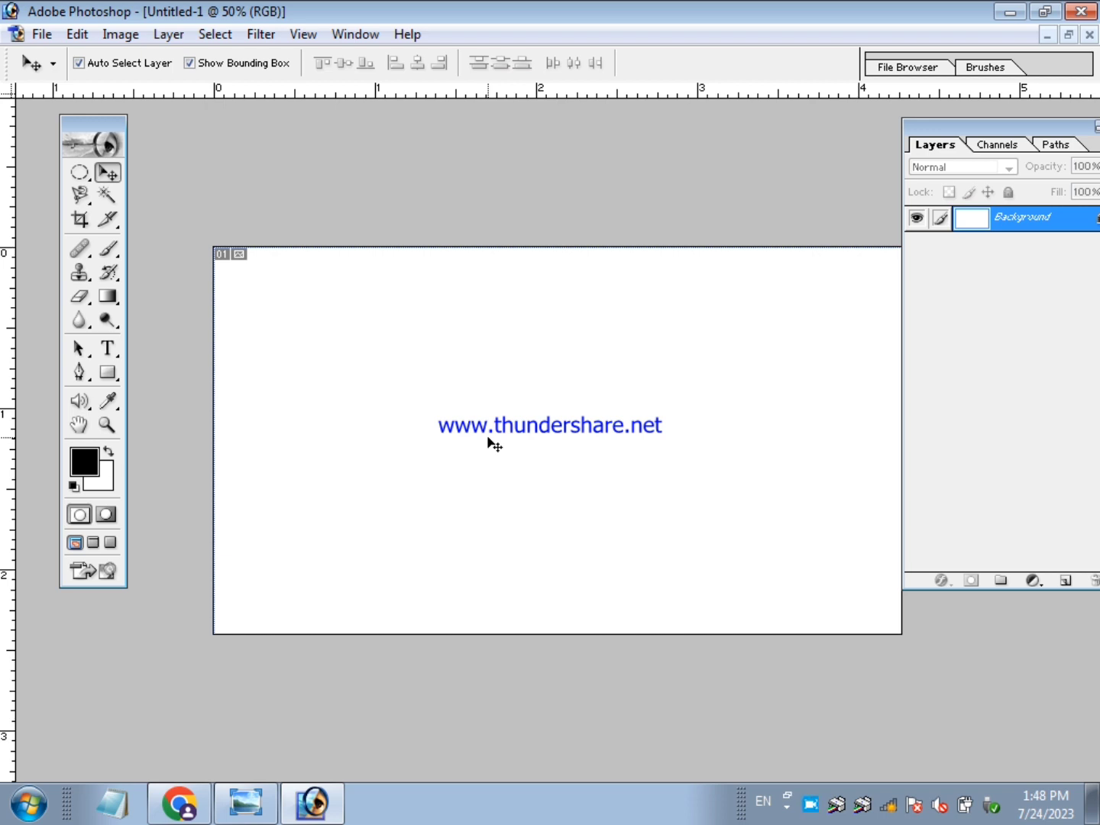
- Fill the background with the orange-yellow preset as a linear gradient
click(110, 305)
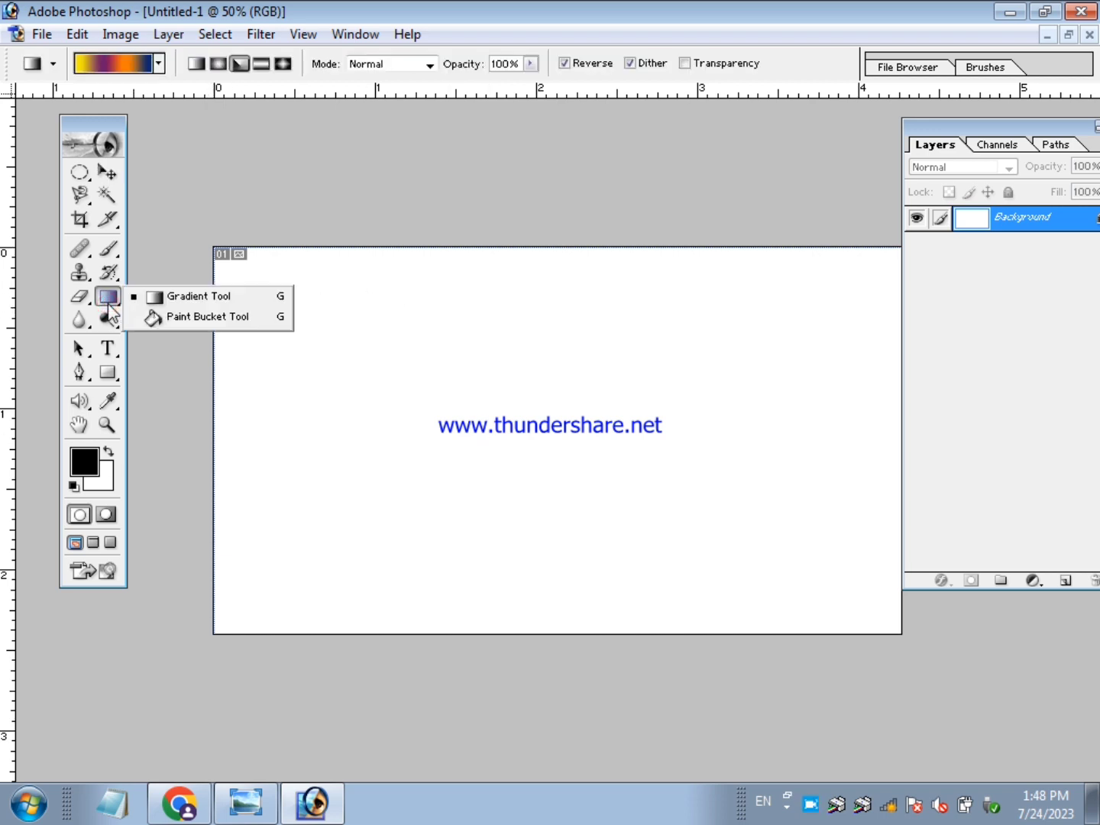
click(211, 302)
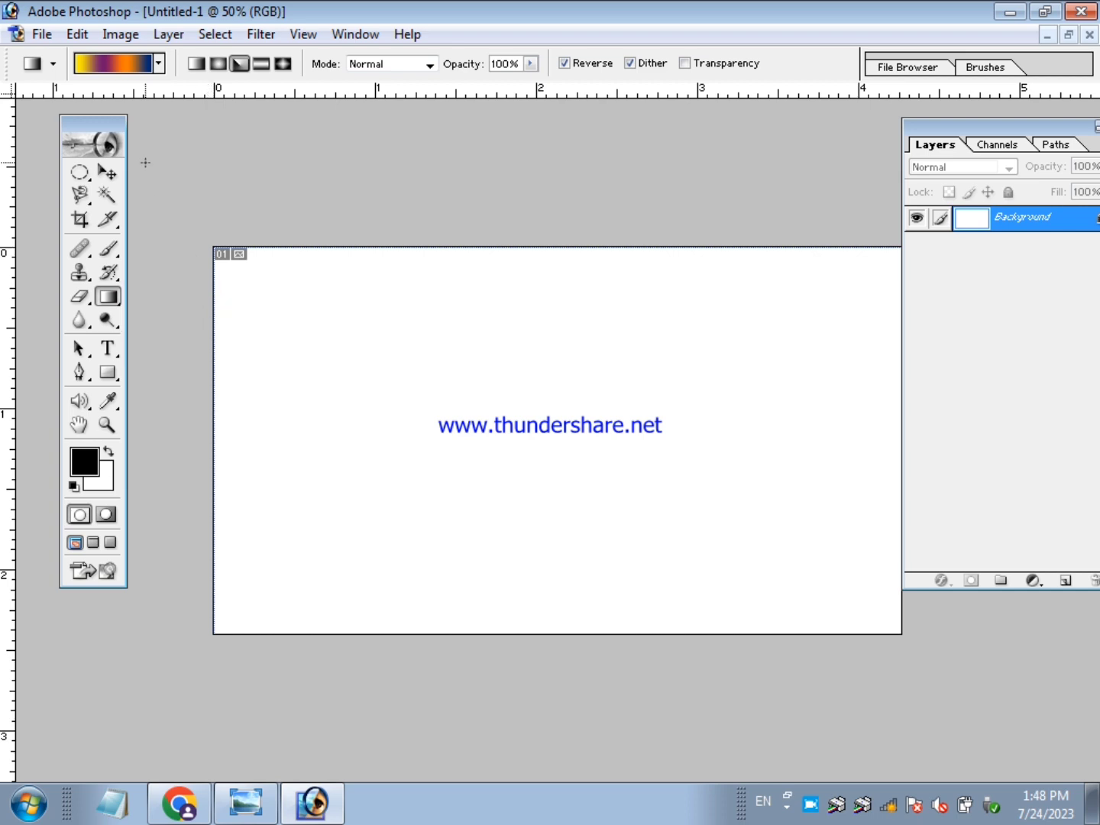
click(159, 64)
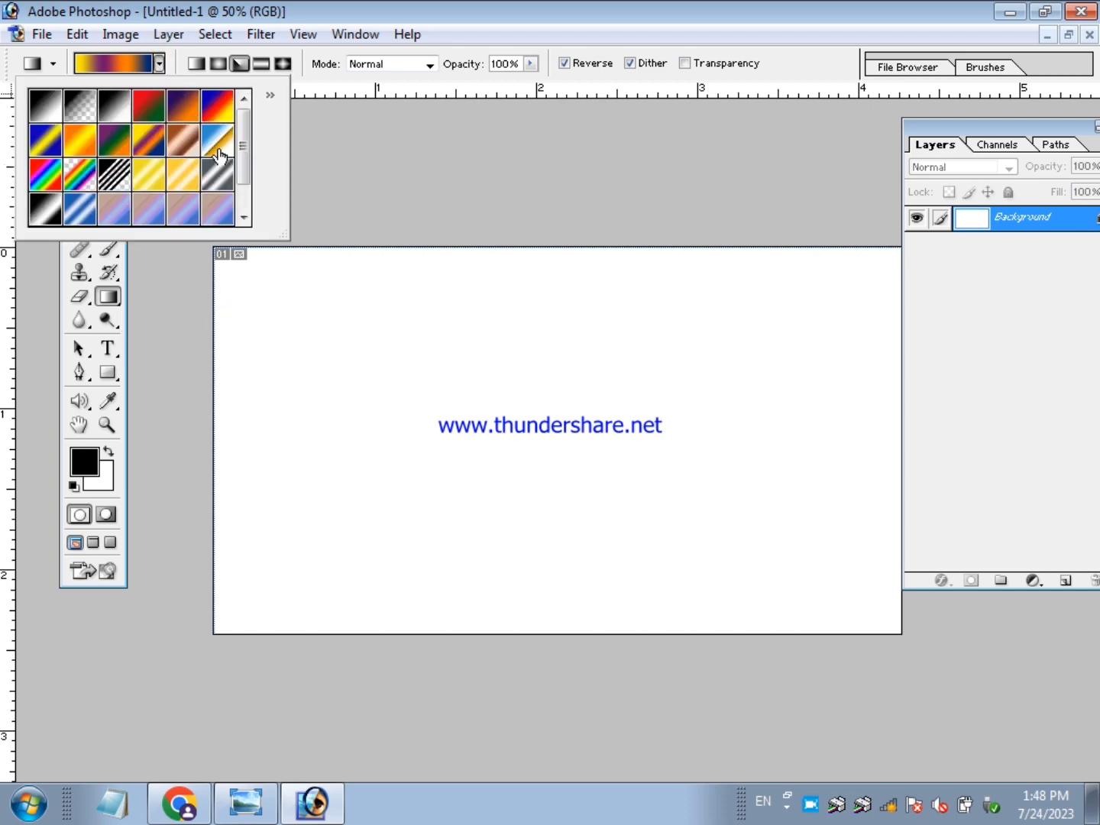
click(79, 141)
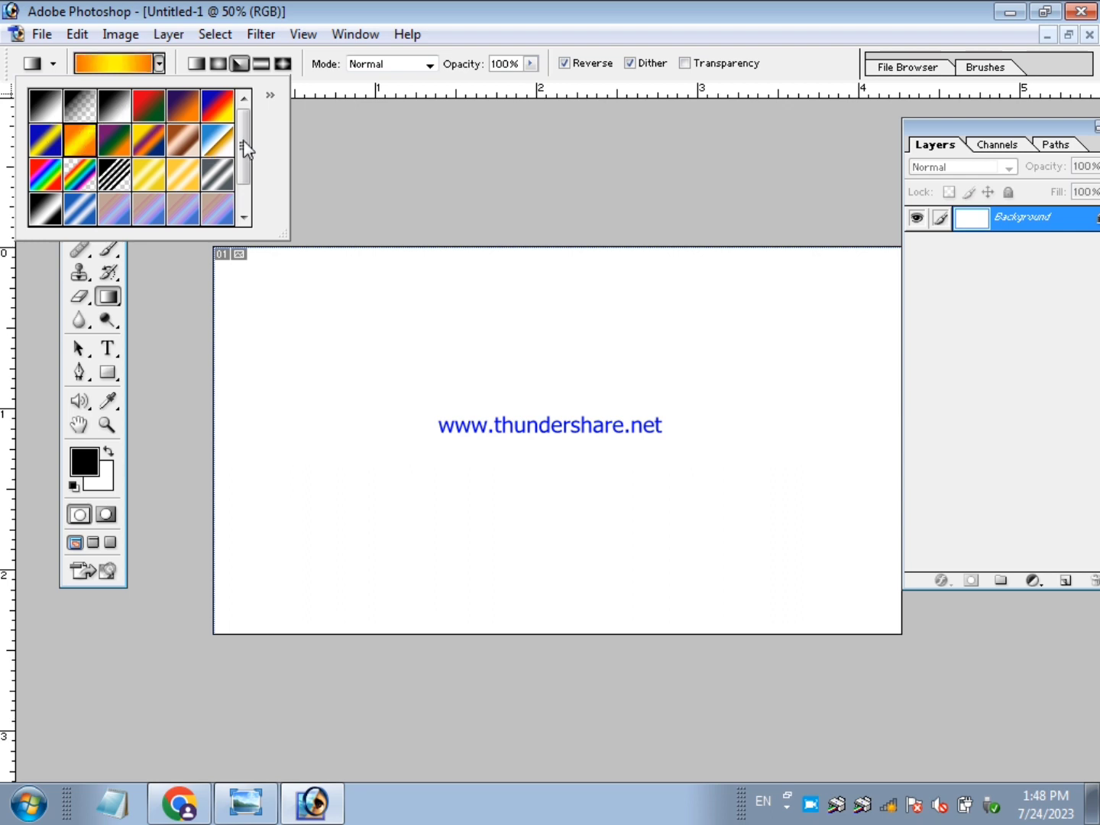
click(402, 147)
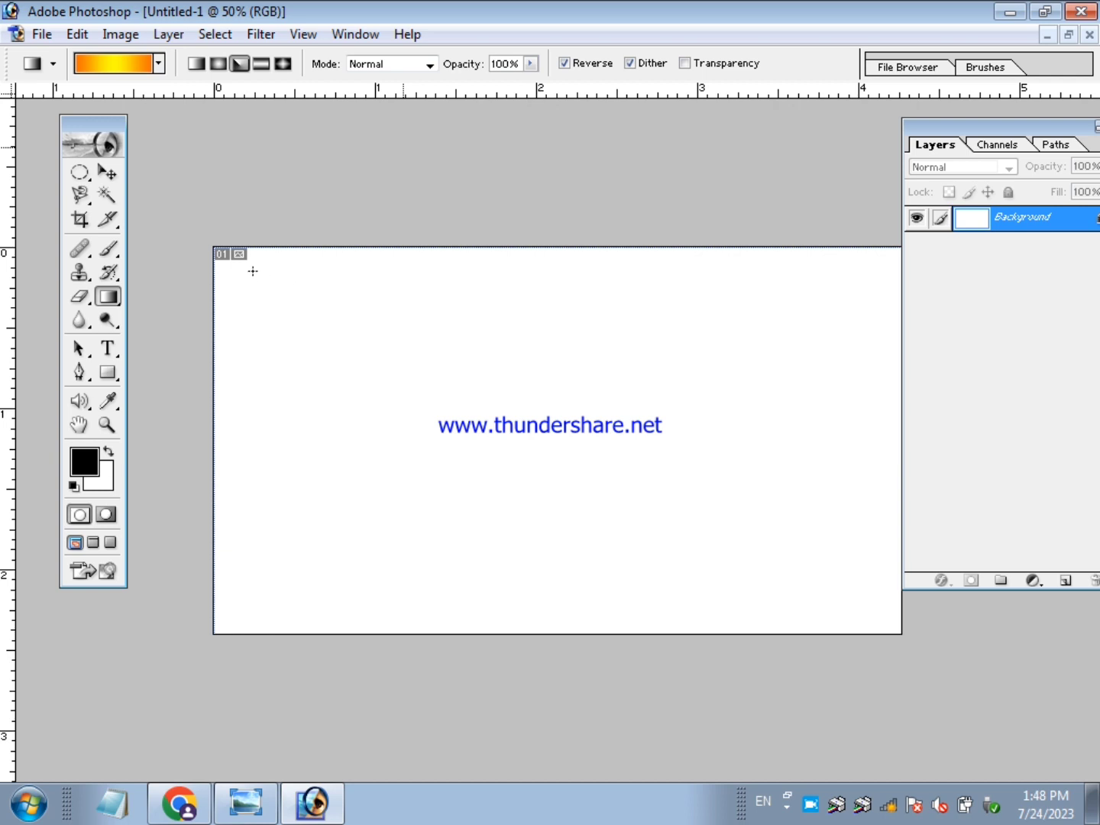
drag(252, 272, 747, 546)
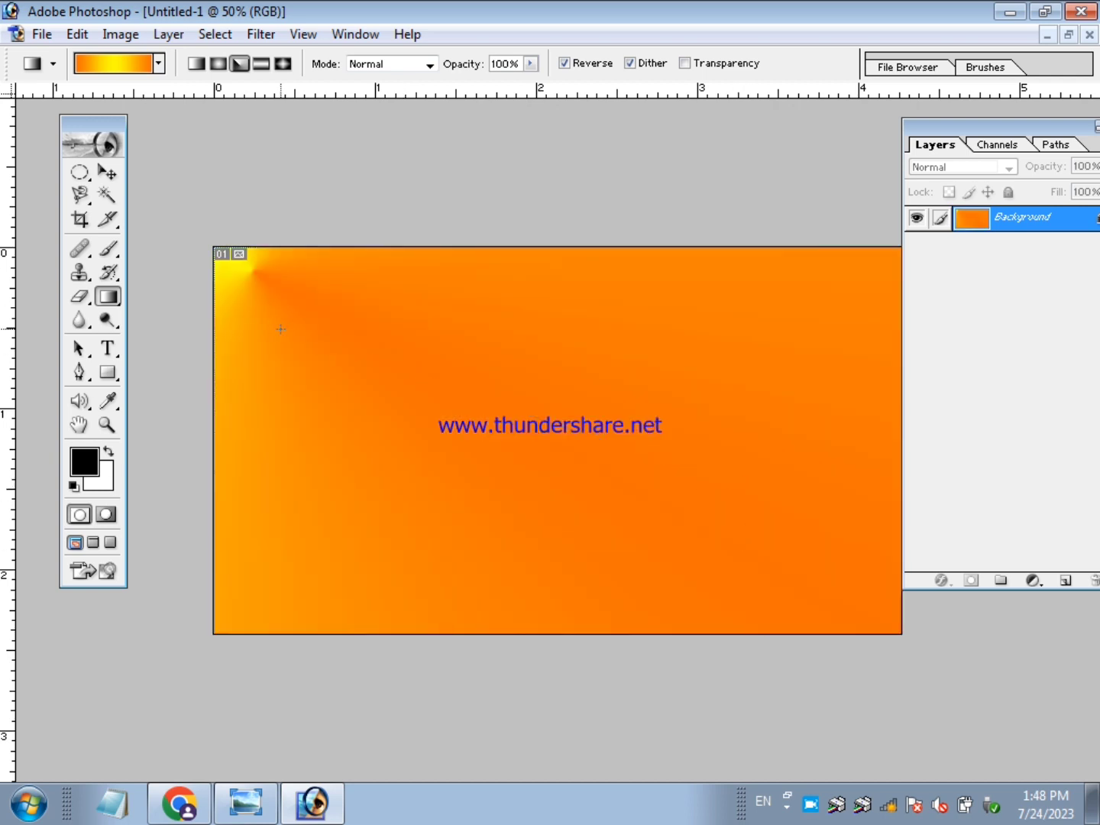
drag(611, 271, 627, 650)
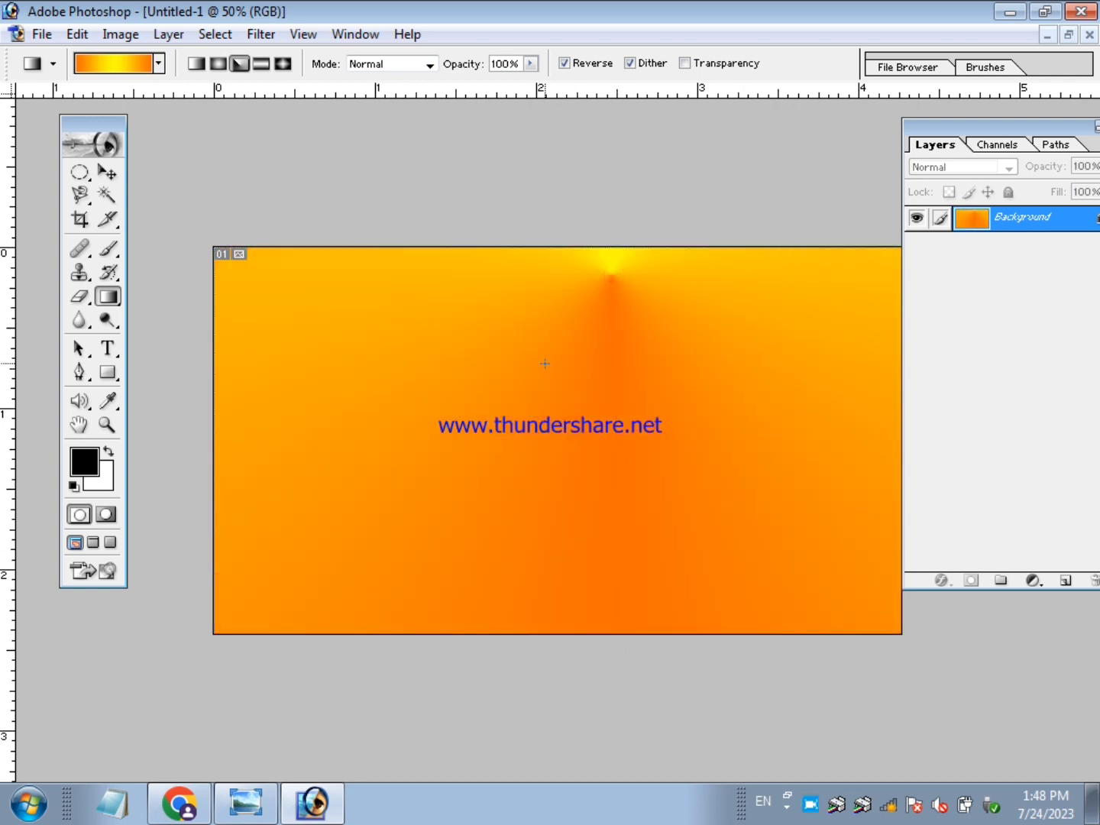
drag(553, 152, 558, 395)
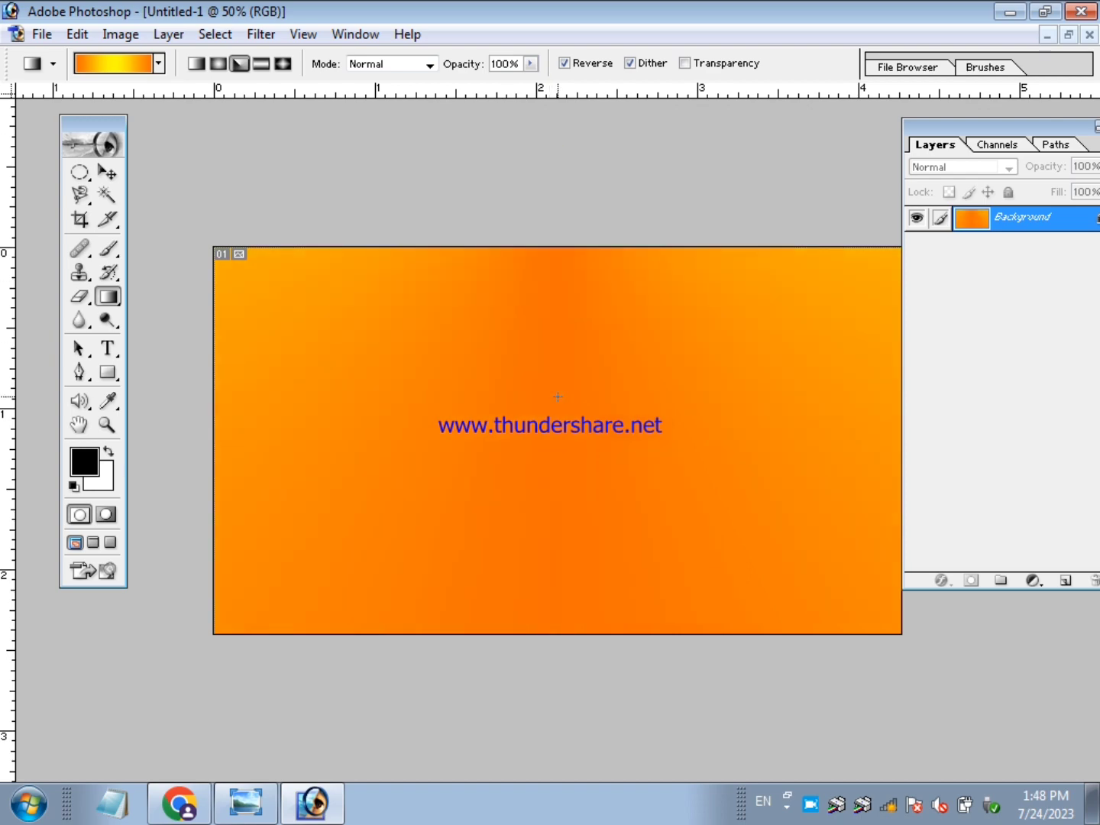
- Try radial gradients, then refill the canvas with an angle gradient from the top-left
click(219, 63)
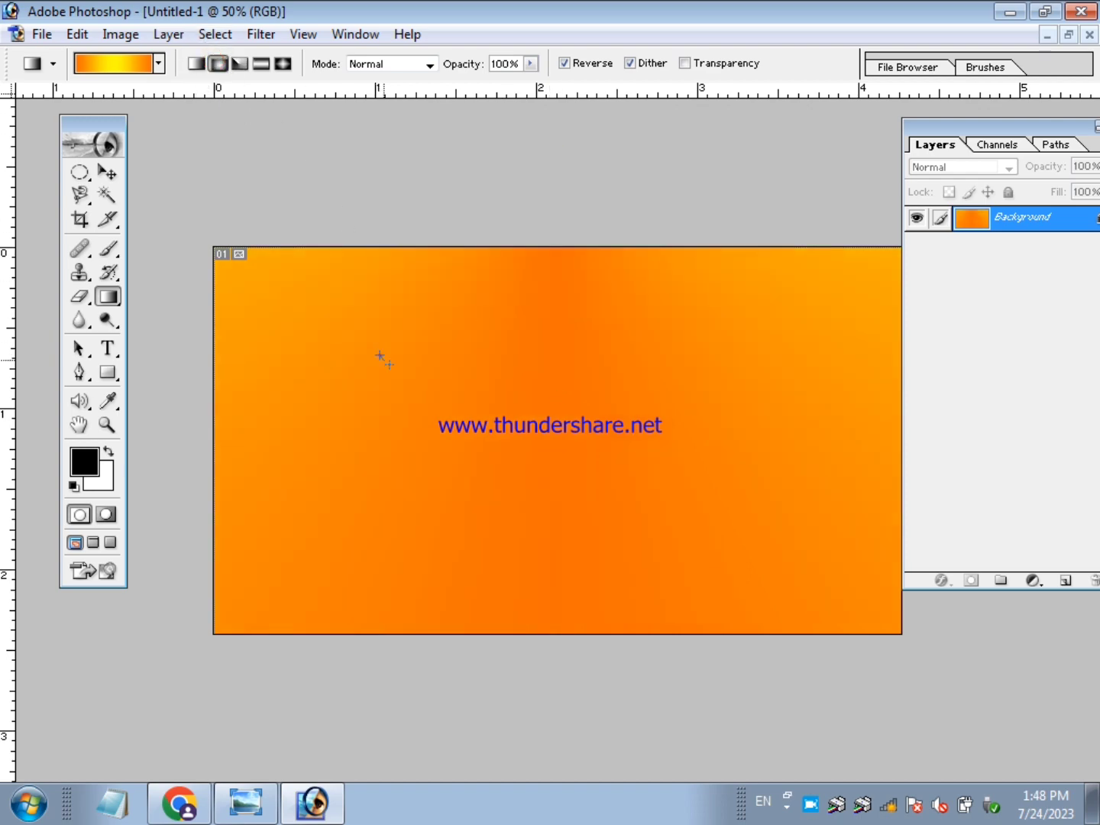
drag(371, 346, 502, 420)
drag(238, 214, 387, 366)
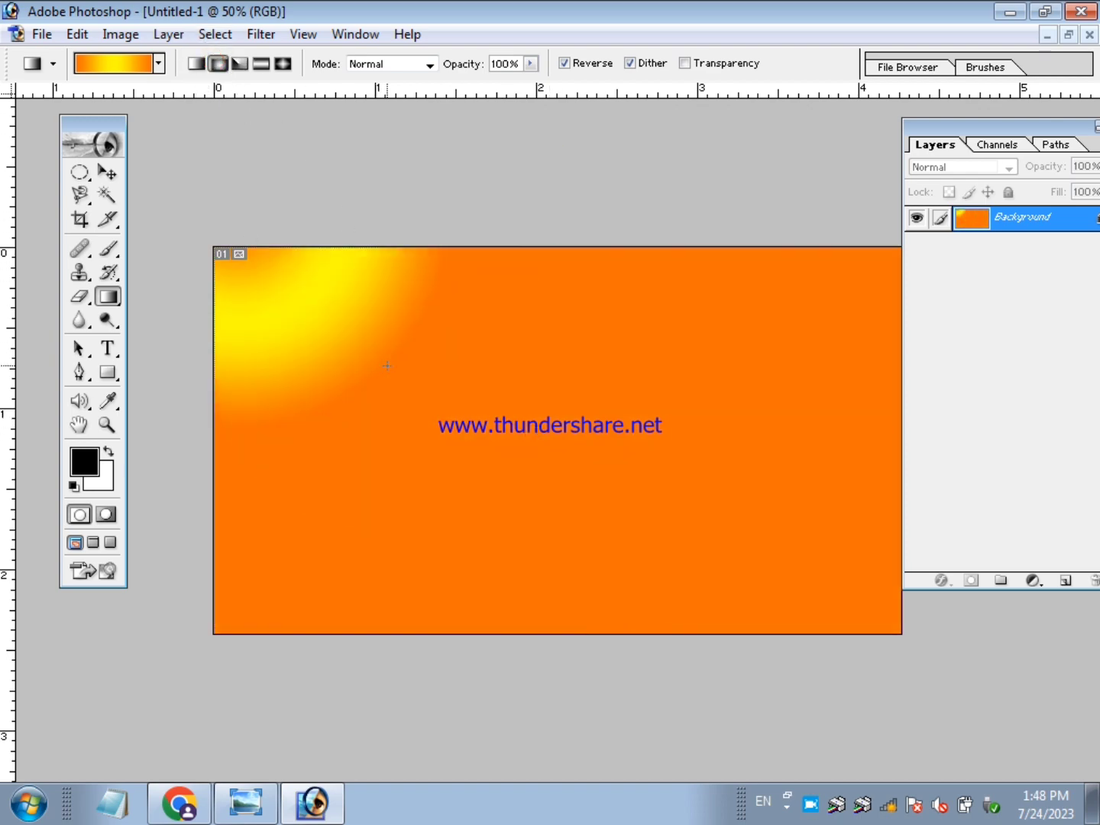
drag(238, 186, 425, 401)
drag(537, 230, 545, 565)
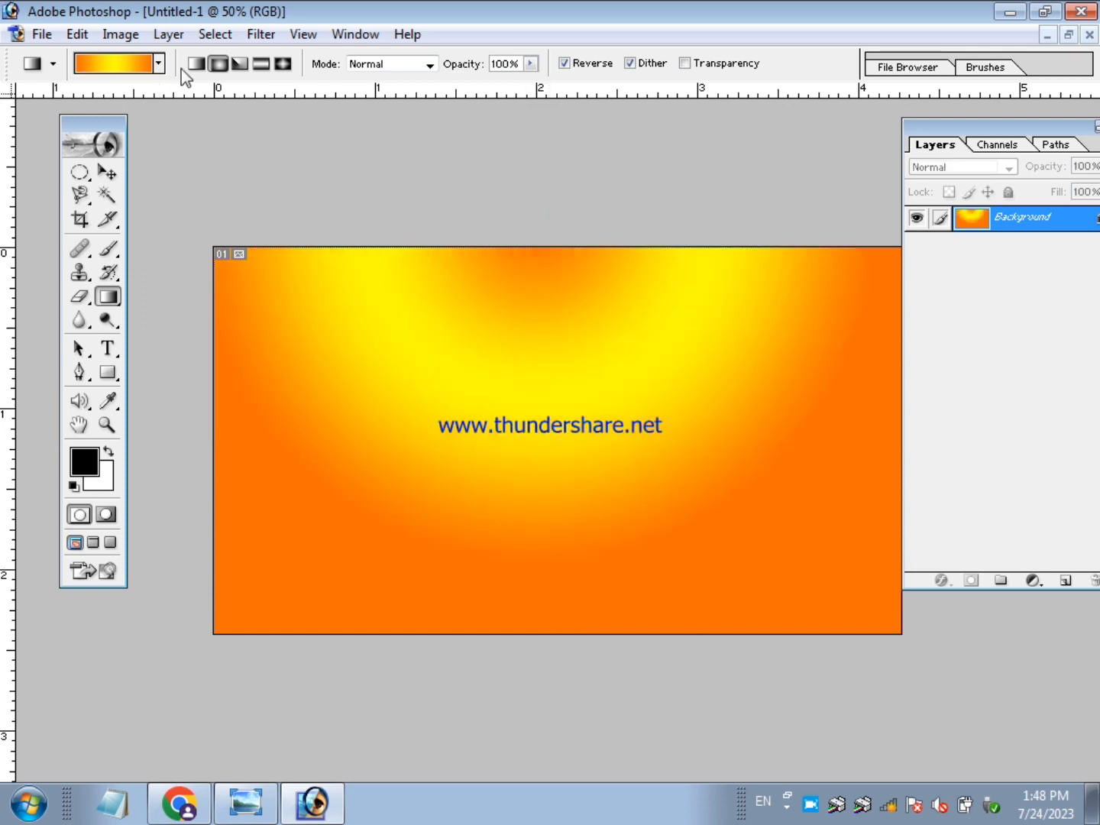
click(240, 64)
drag(206, 191, 657, 546)
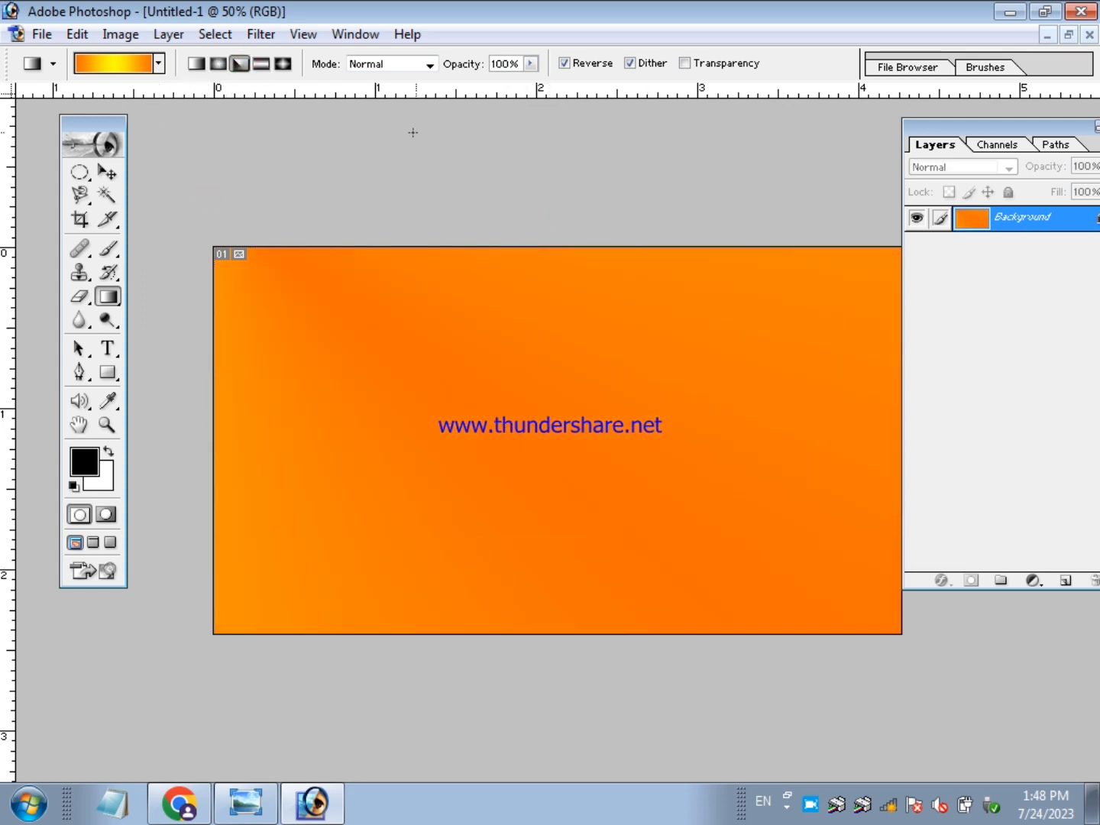
- Apply the blue-white-orange preset as an angle gradient from the canvas's top-left corner
click(158, 65)
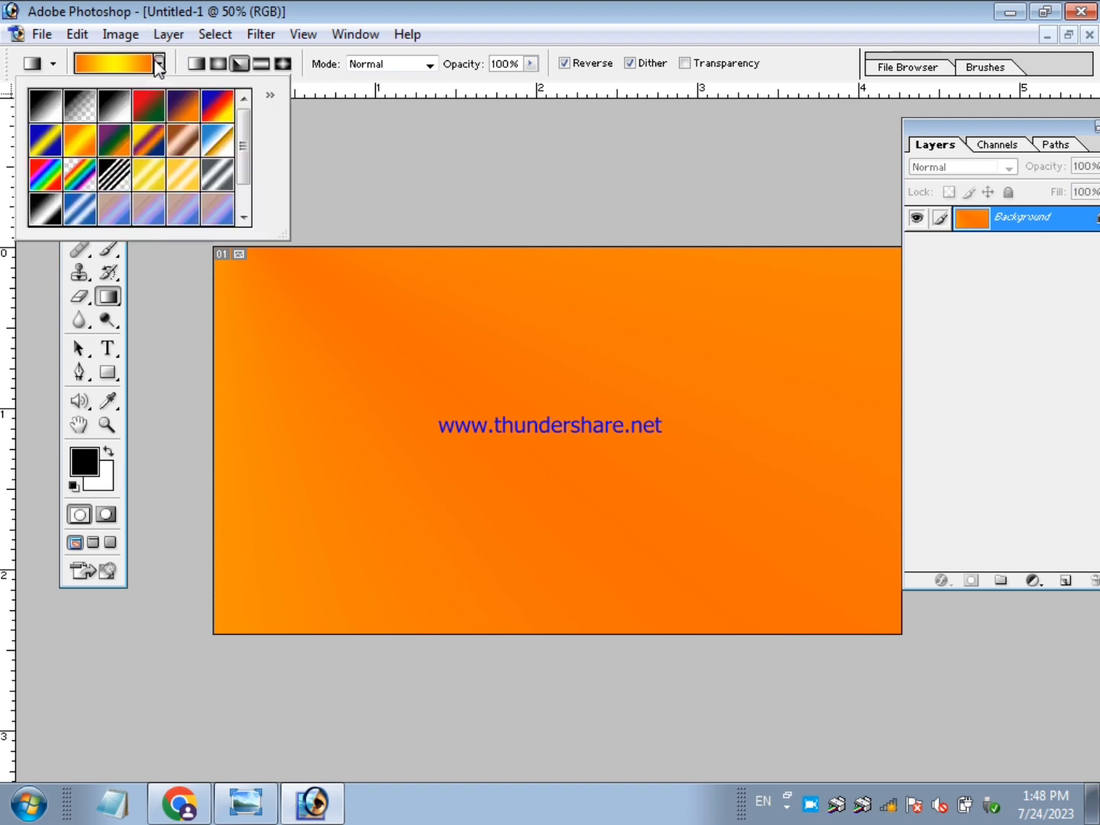
click(217, 141)
drag(369, 309, 645, 588)
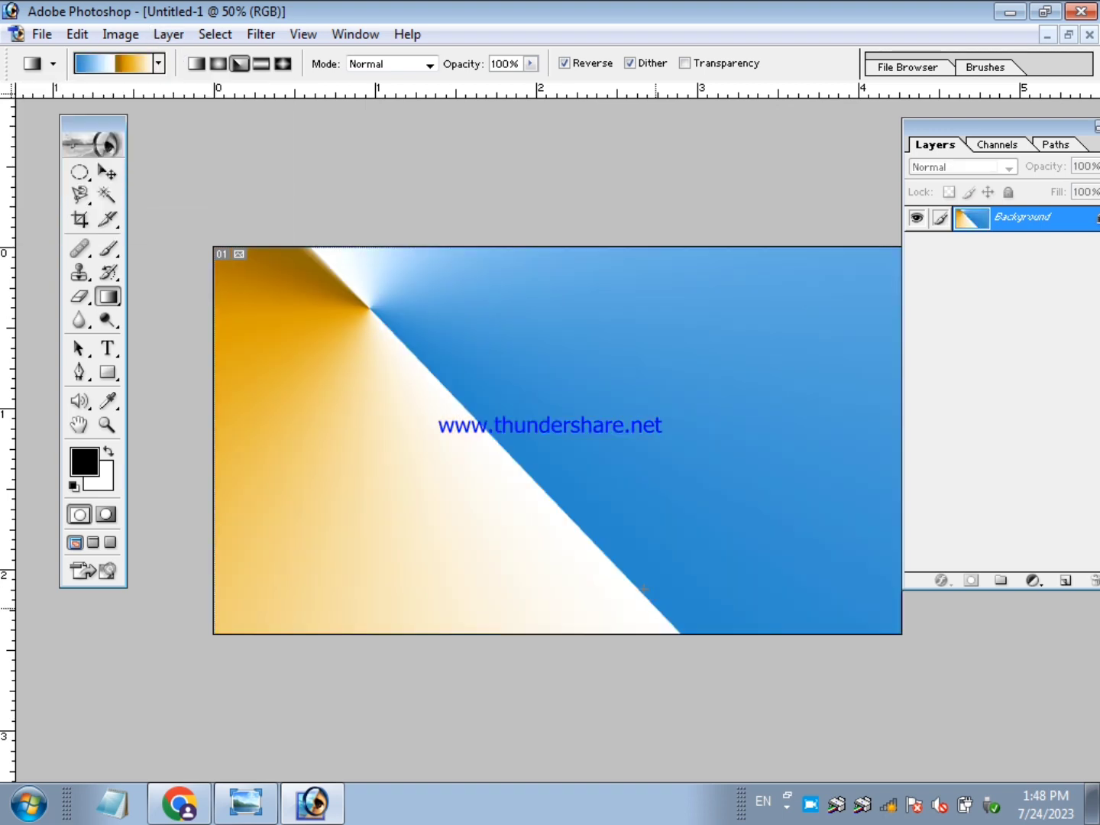
drag(568, 292, 543, 539)
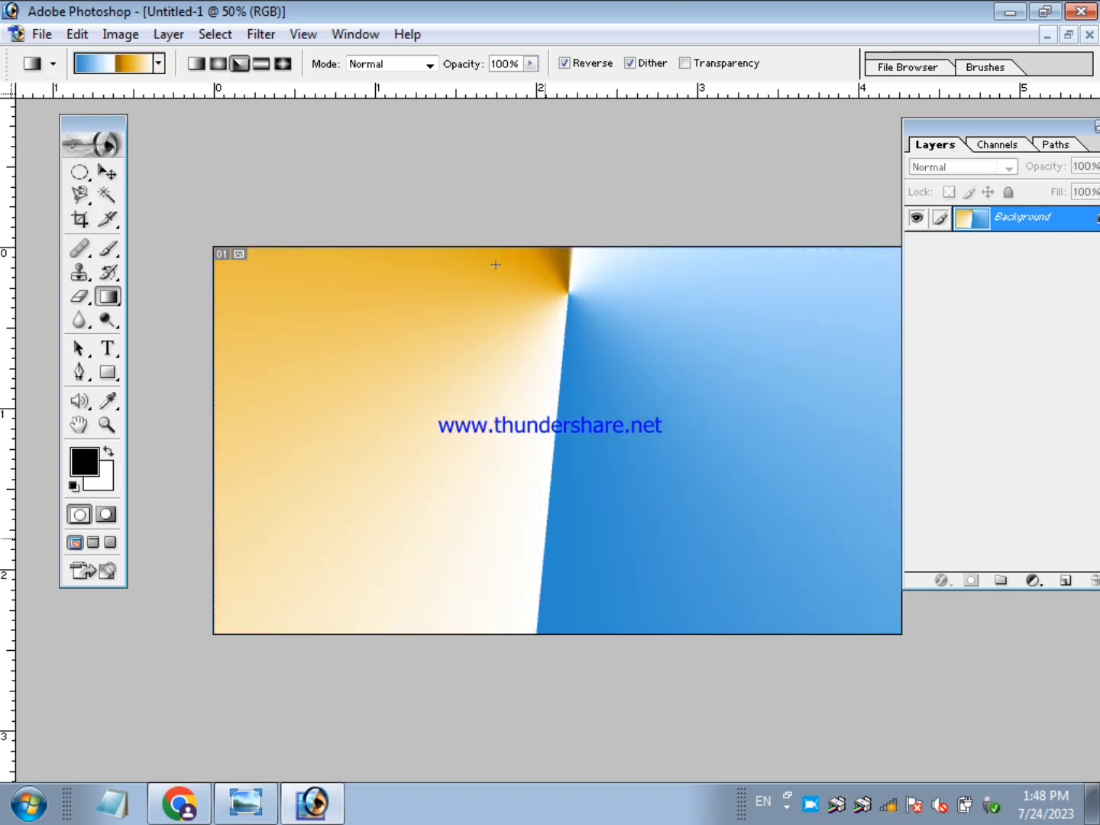
drag(497, 265, 608, 633)
drag(280, 263, 611, 633)
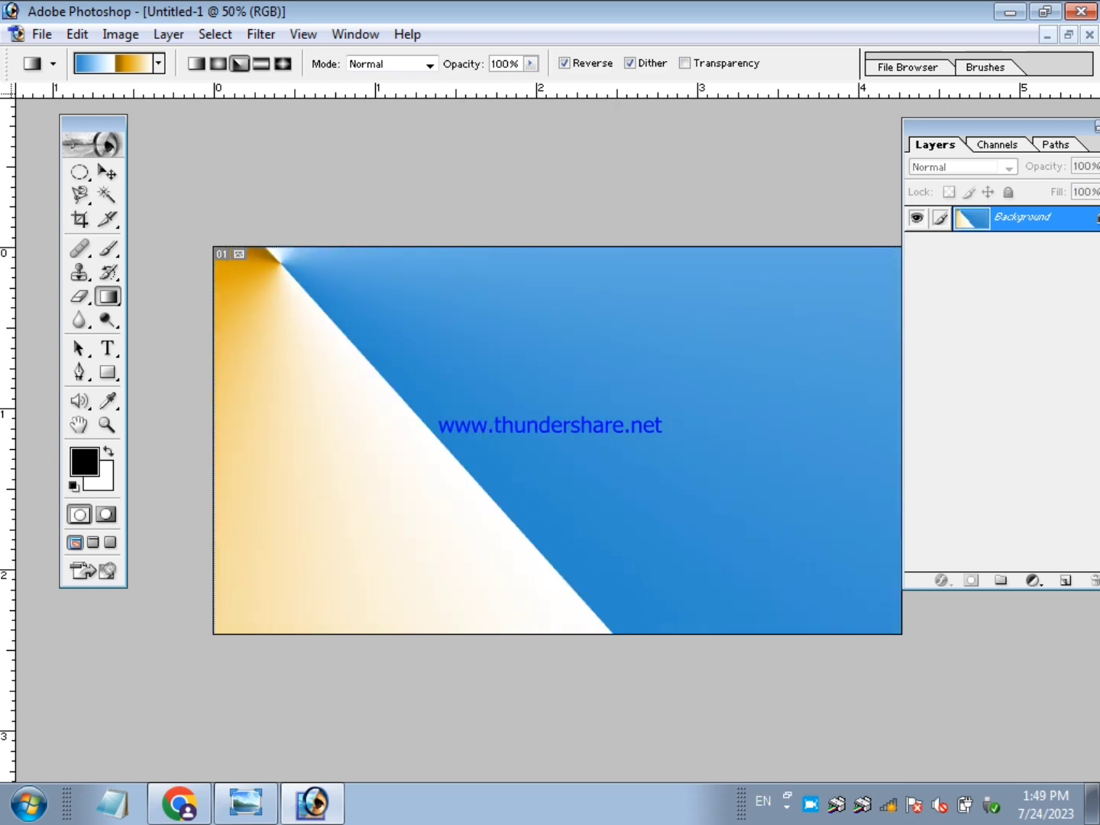
drag(208, 245, 660, 657)
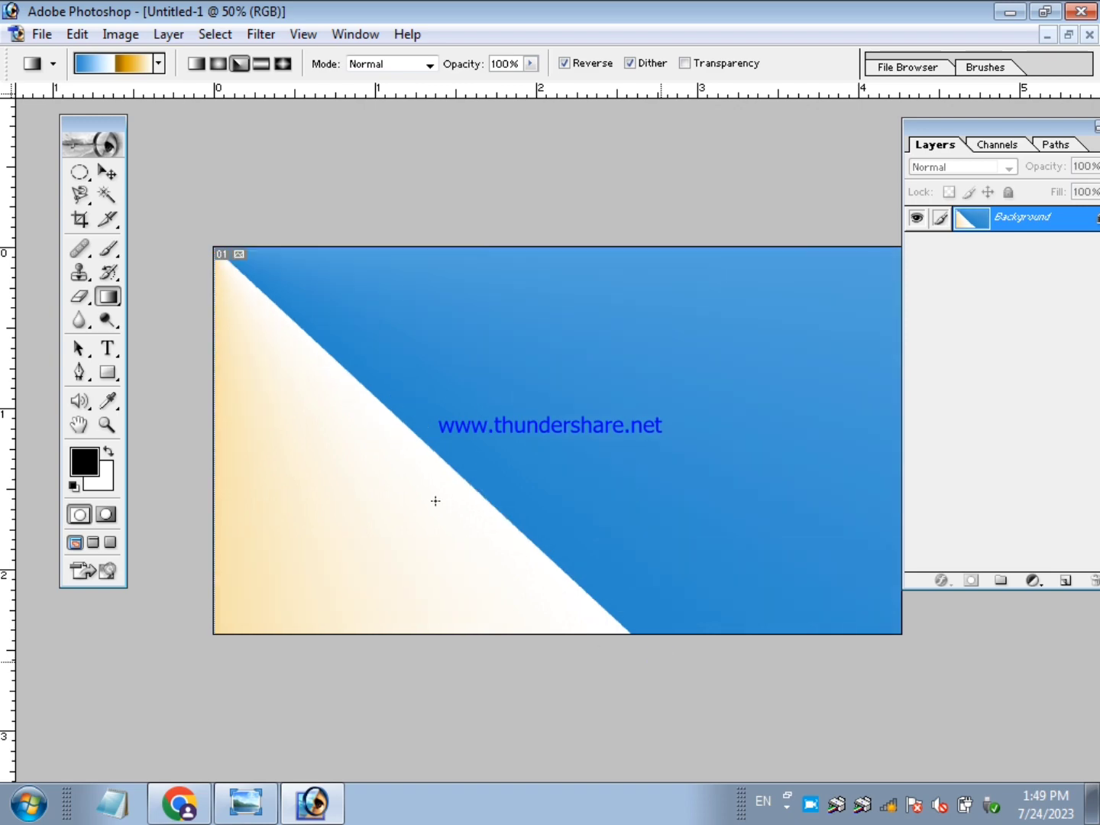
- Redraw the angle gradient from the top-left to below the canvas, forming the cream wedge
click(107, 172)
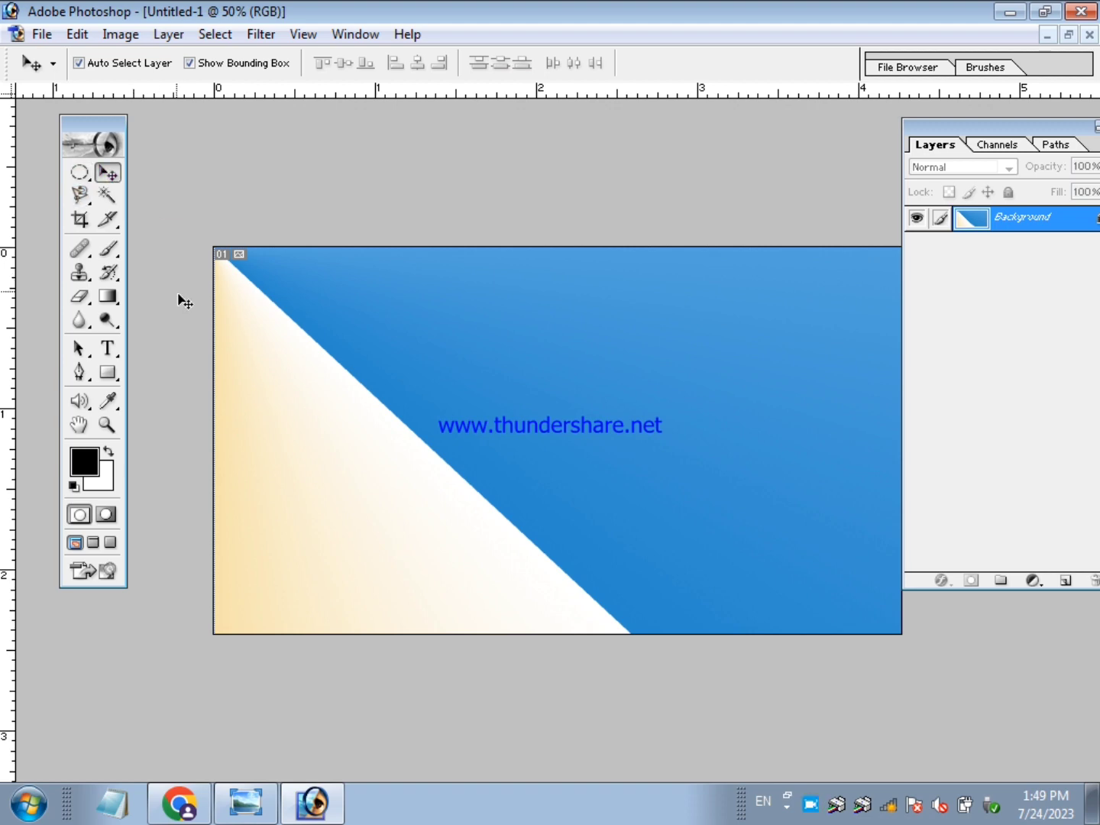
click(107, 296)
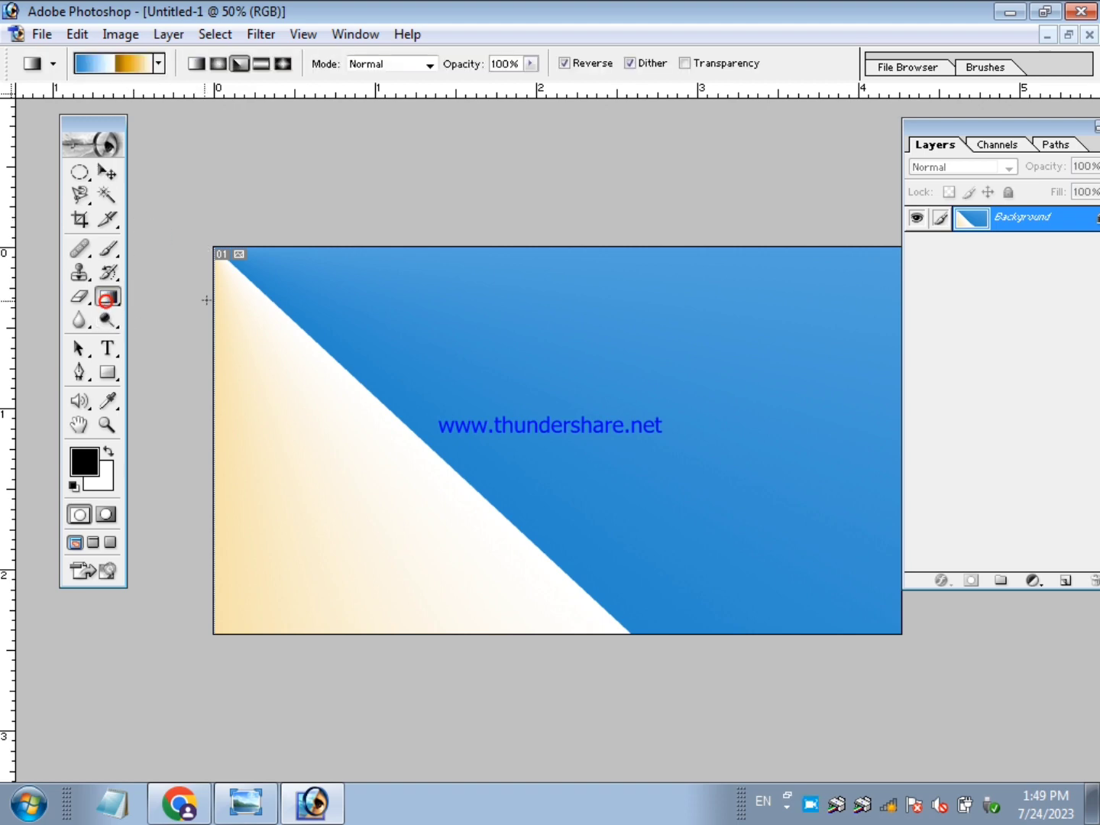
drag(229, 261, 257, 301)
drag(478, 611, 488, 650)
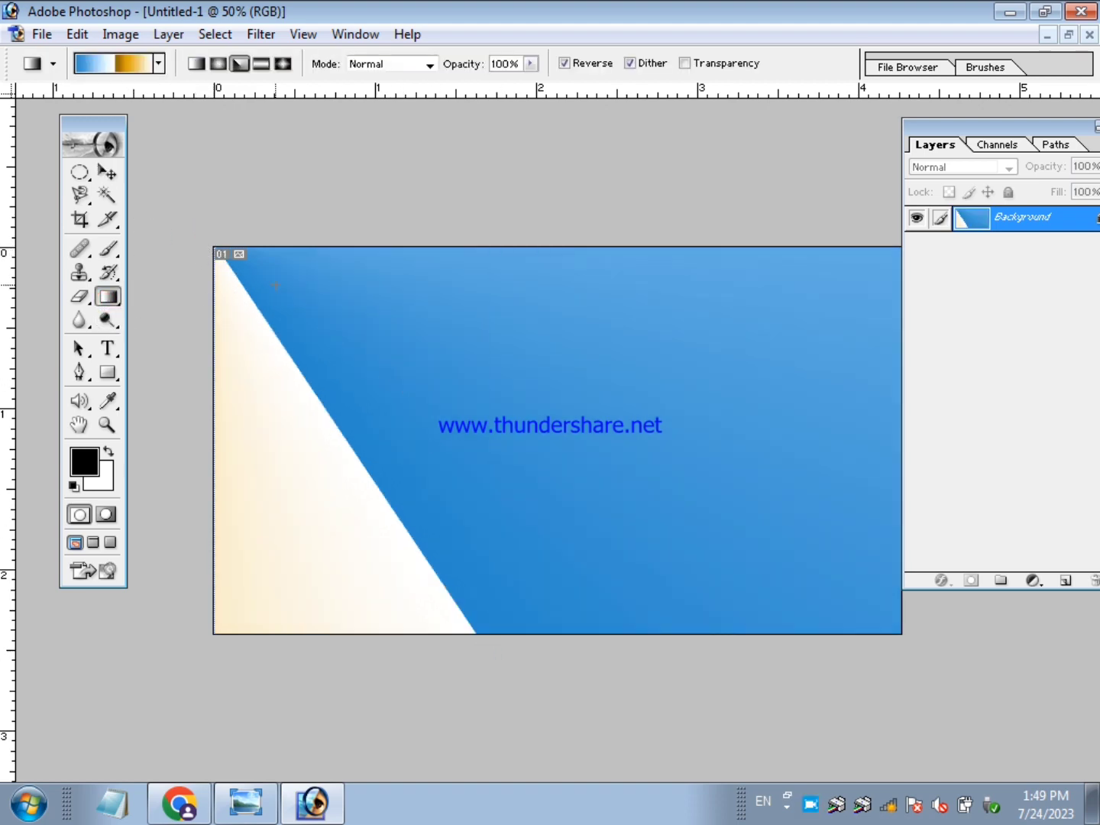
drag(208, 241, 505, 621)
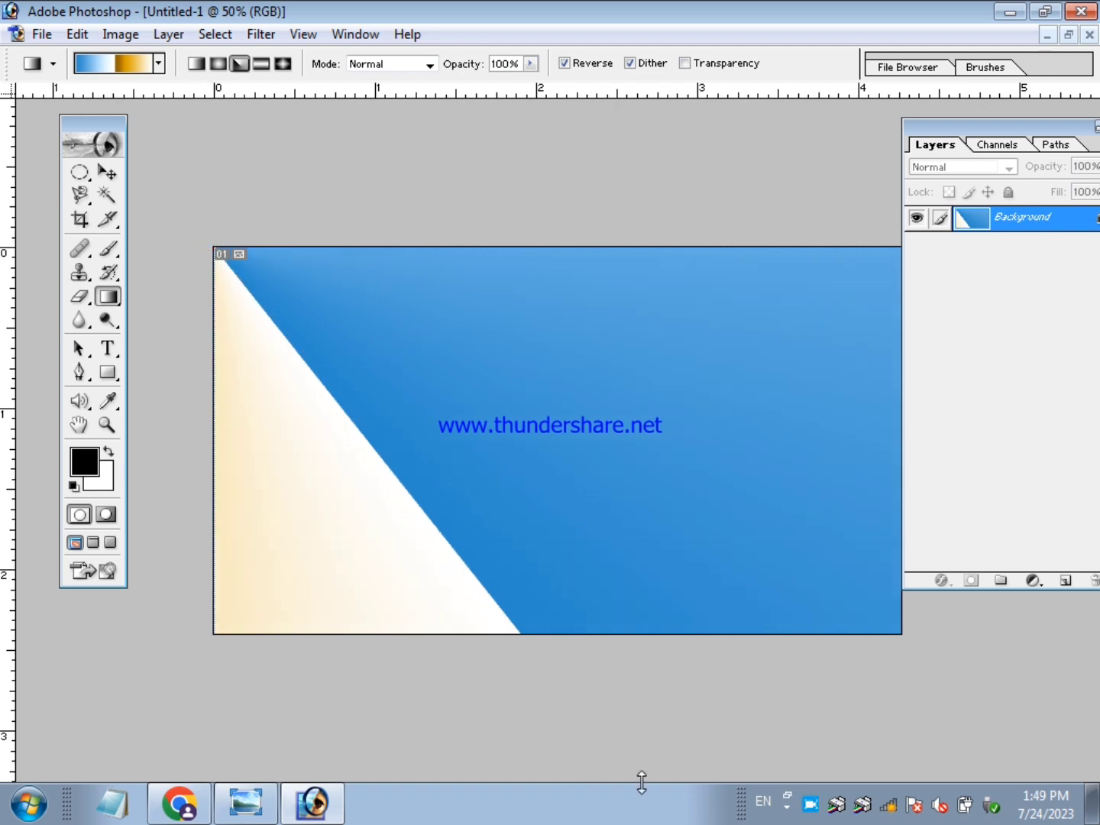
click(108, 169)
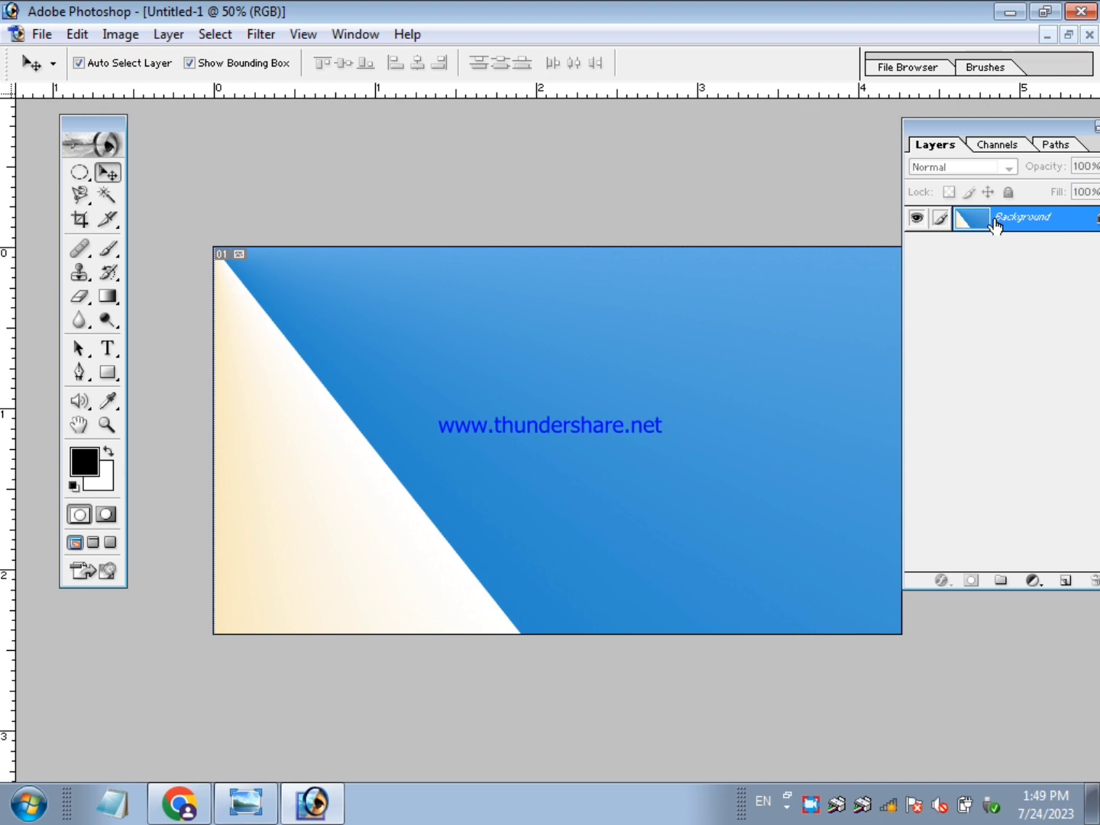
- Set the Horizontal Type tool to the Elephant font and start text at the canvas top-left
click(111, 354)
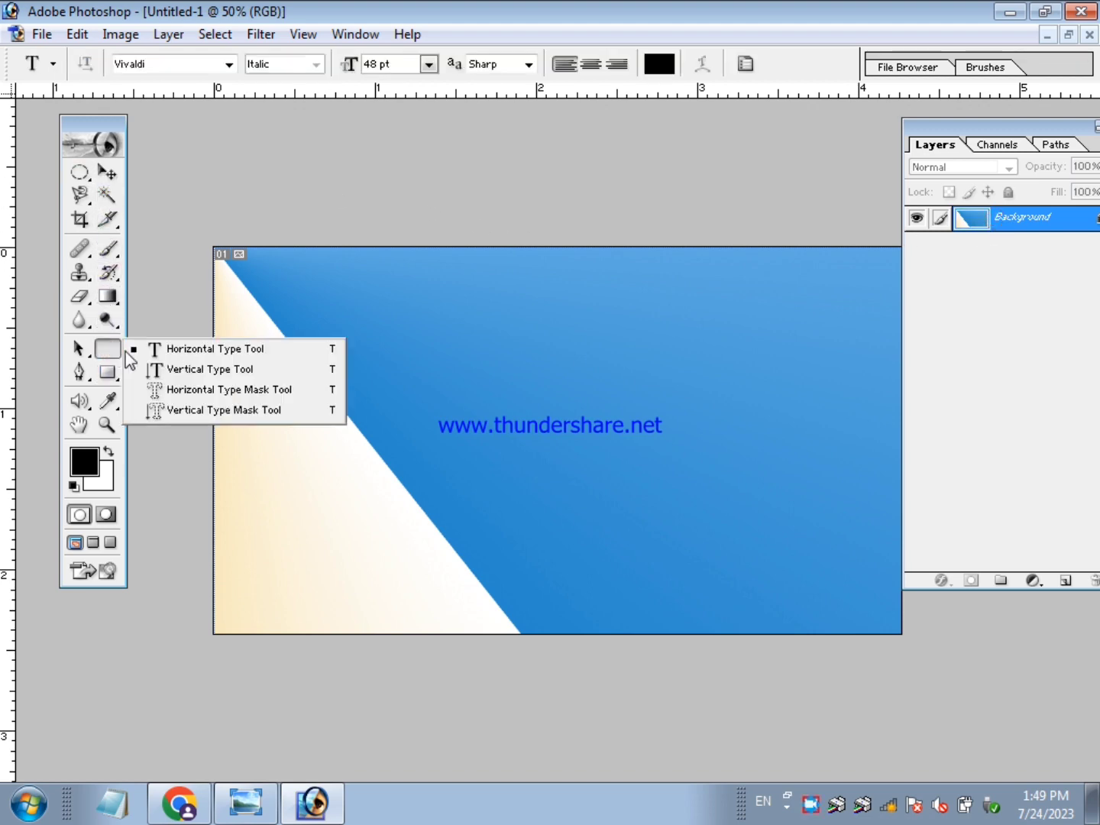
click(190, 348)
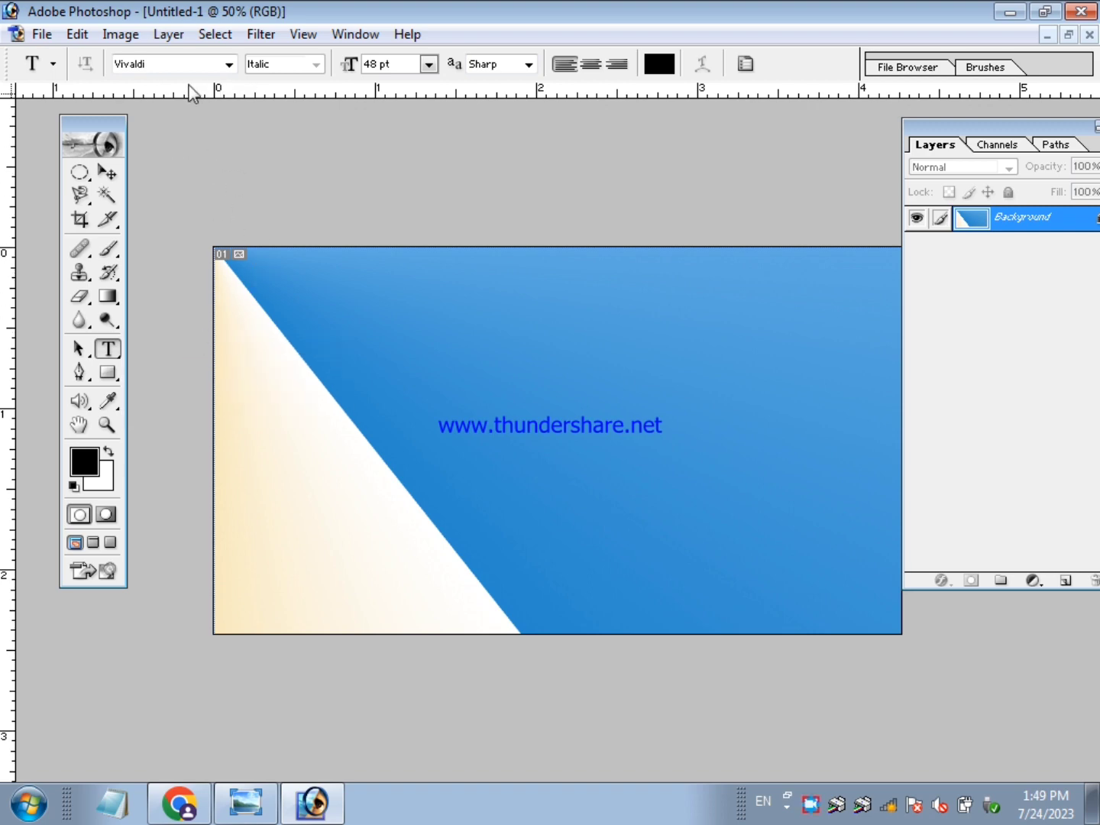
click(130, 64)
text(Elephant)
key(Return)
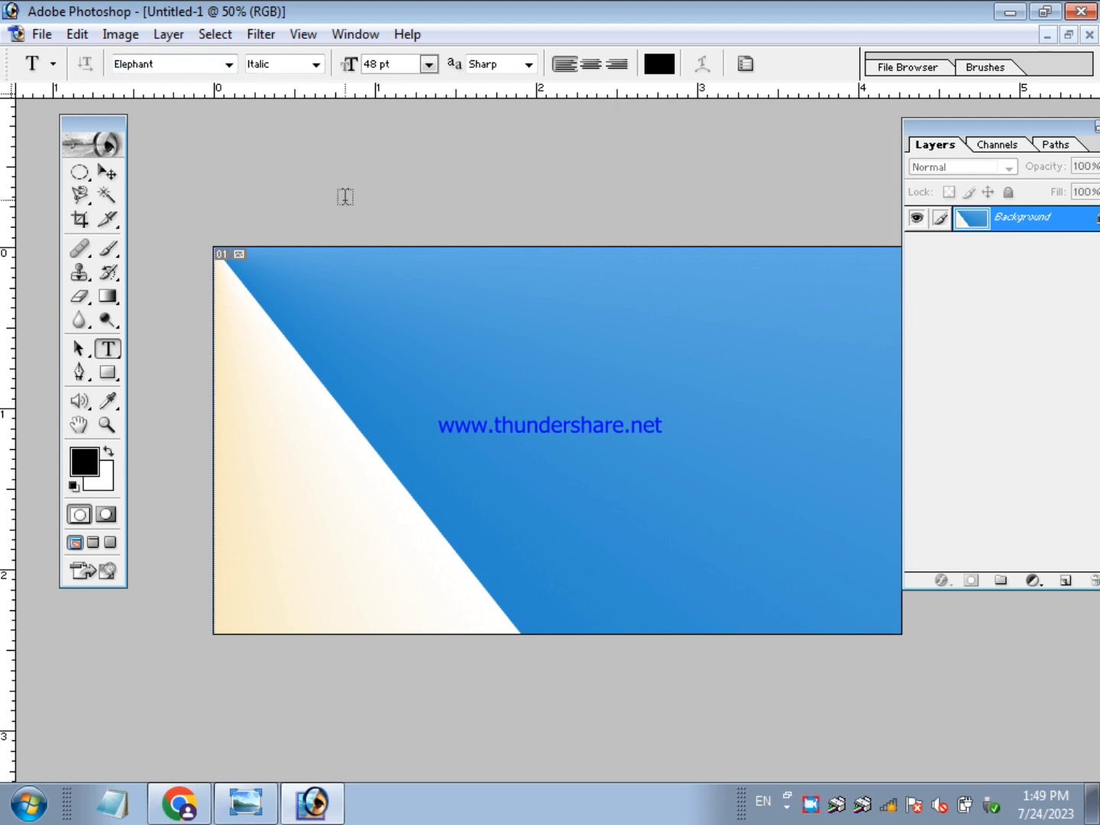
click(430, 65)
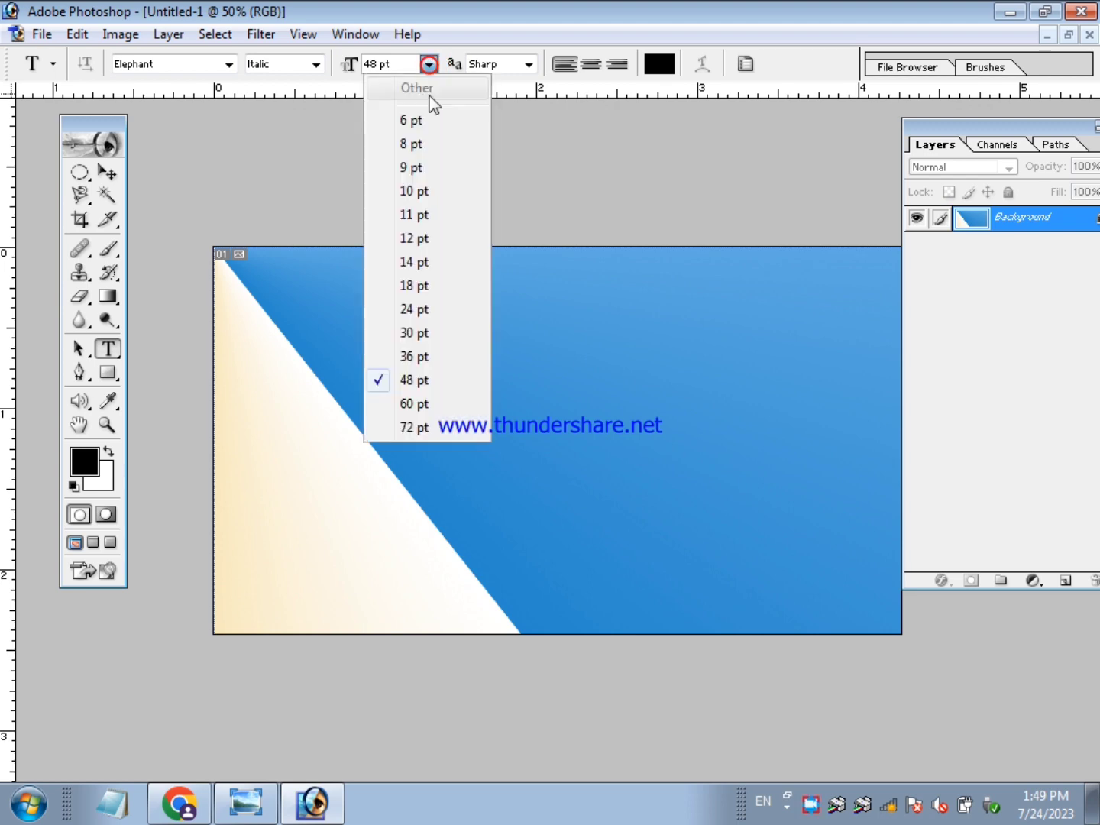
click(418, 308)
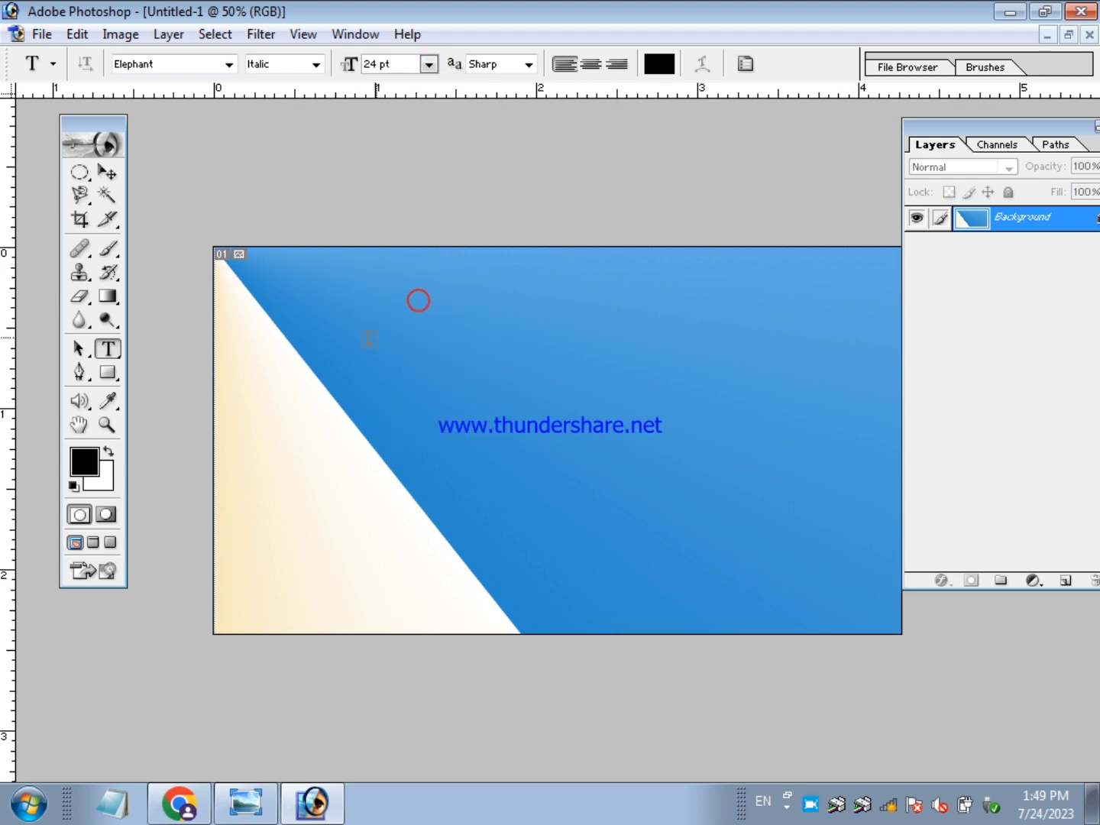
click(265, 259)
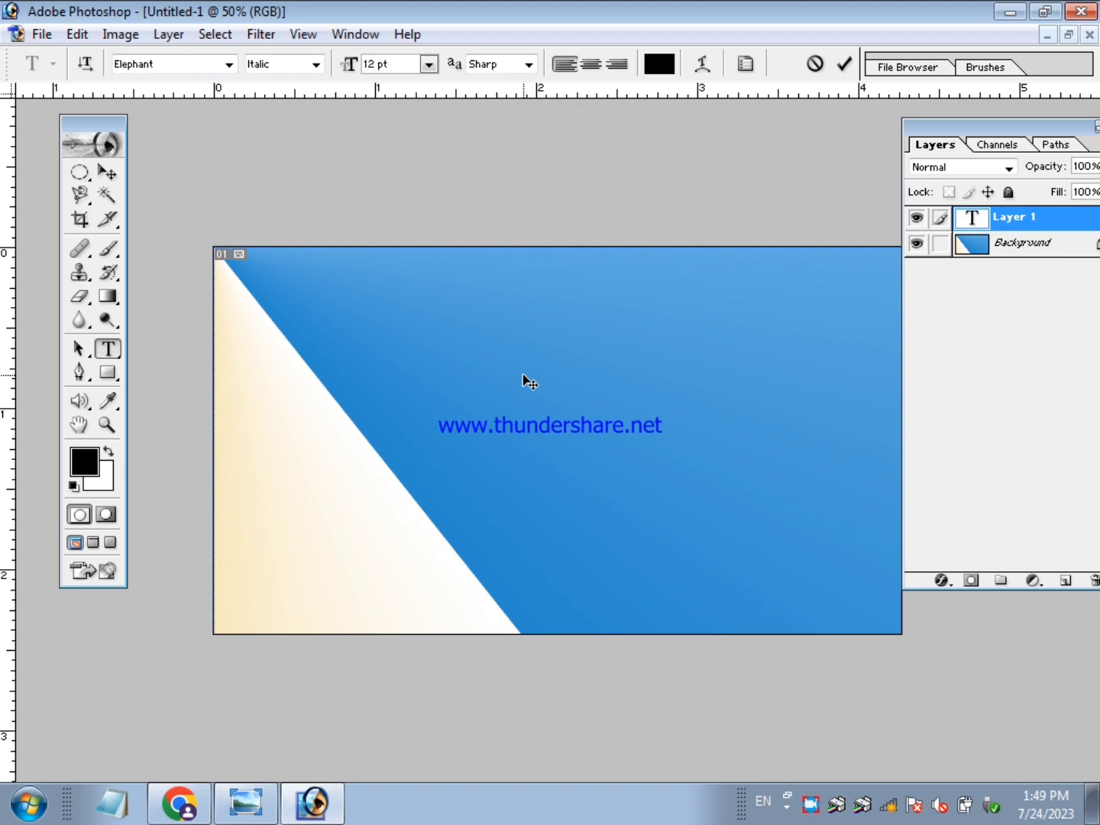
- Type and commit the headline 'Microsoft Office PowerPoint 2007'
text(Mic)
text(rosoft)
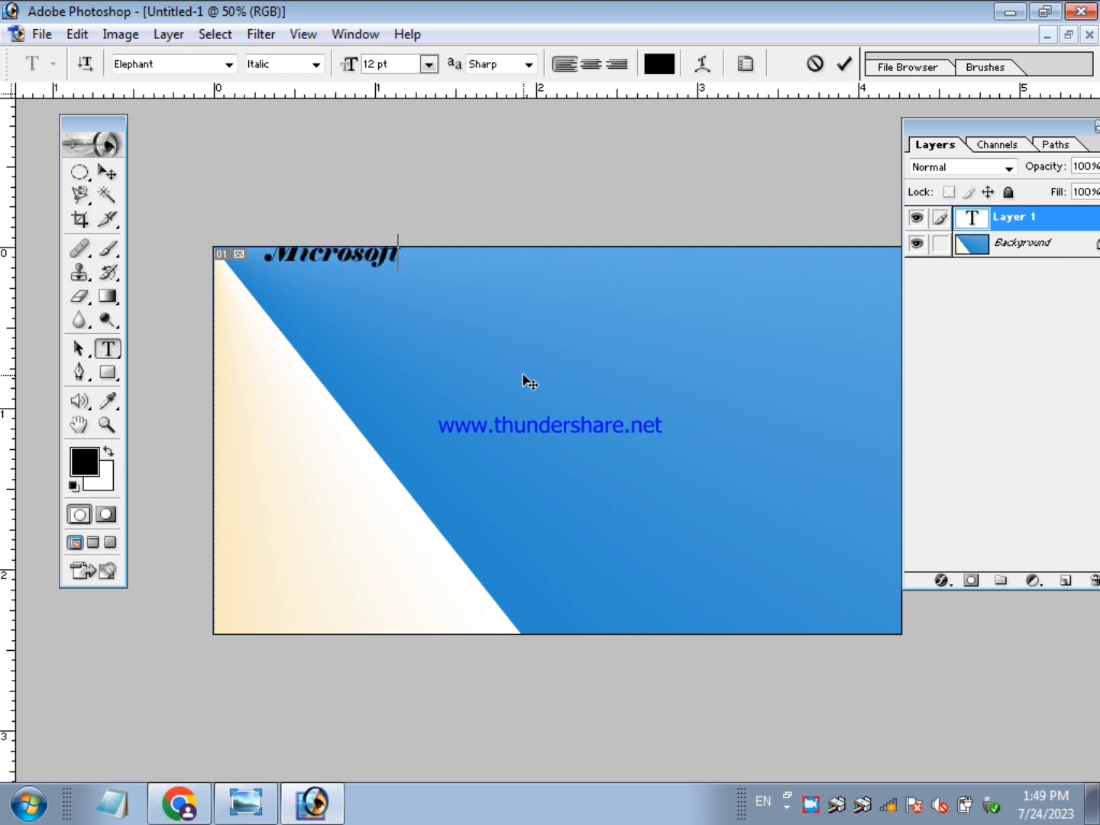
text( Of)
text(fice O)
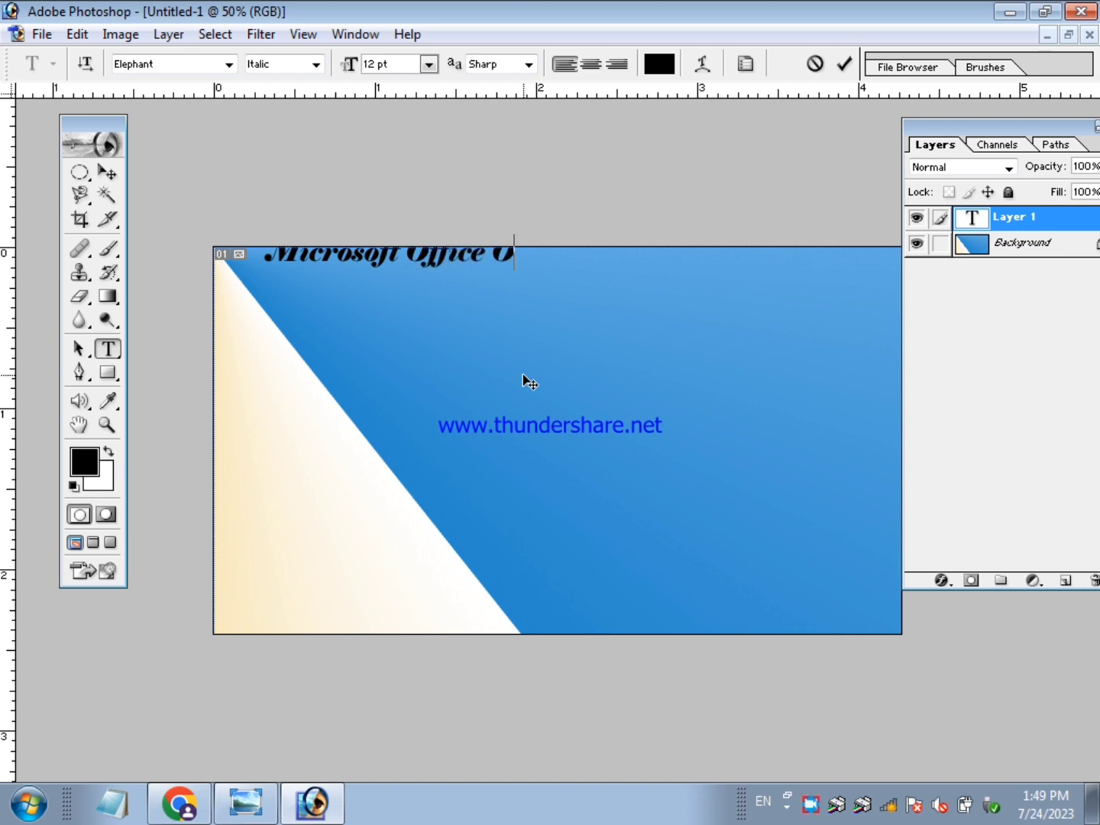
key(BackSpace)
key(BackSpace)
text(Power)
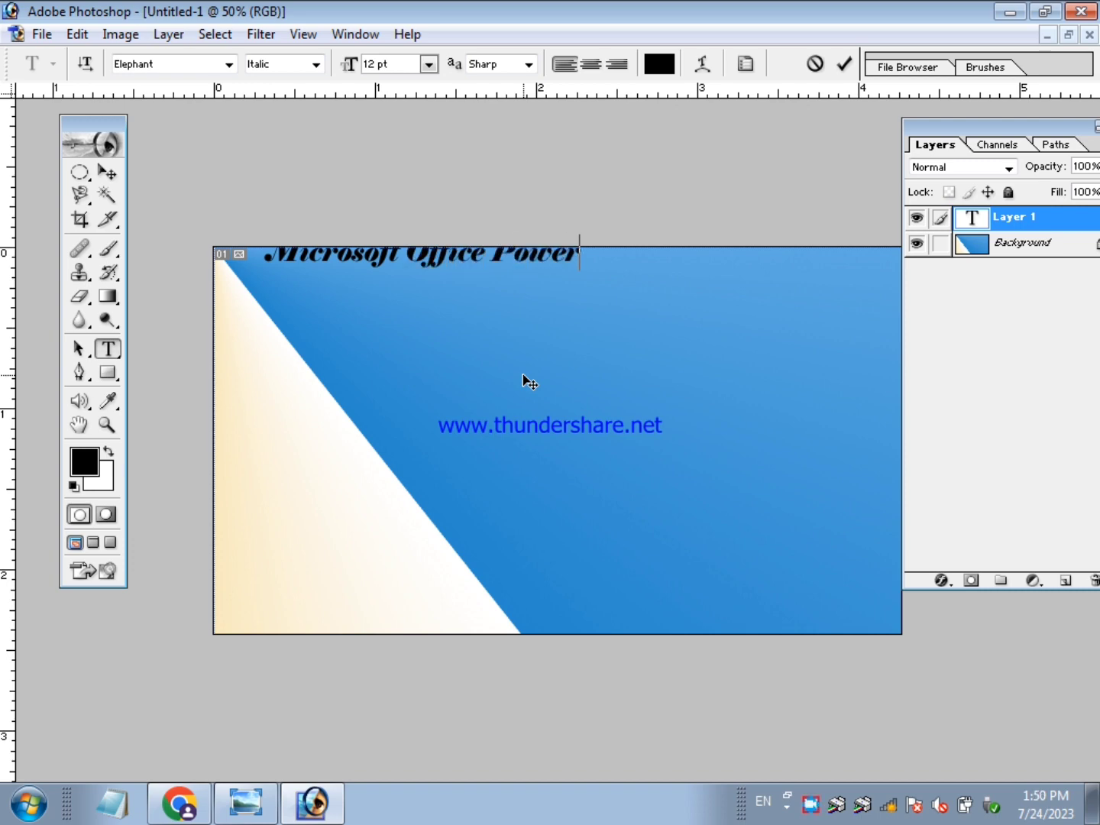
text(Point)
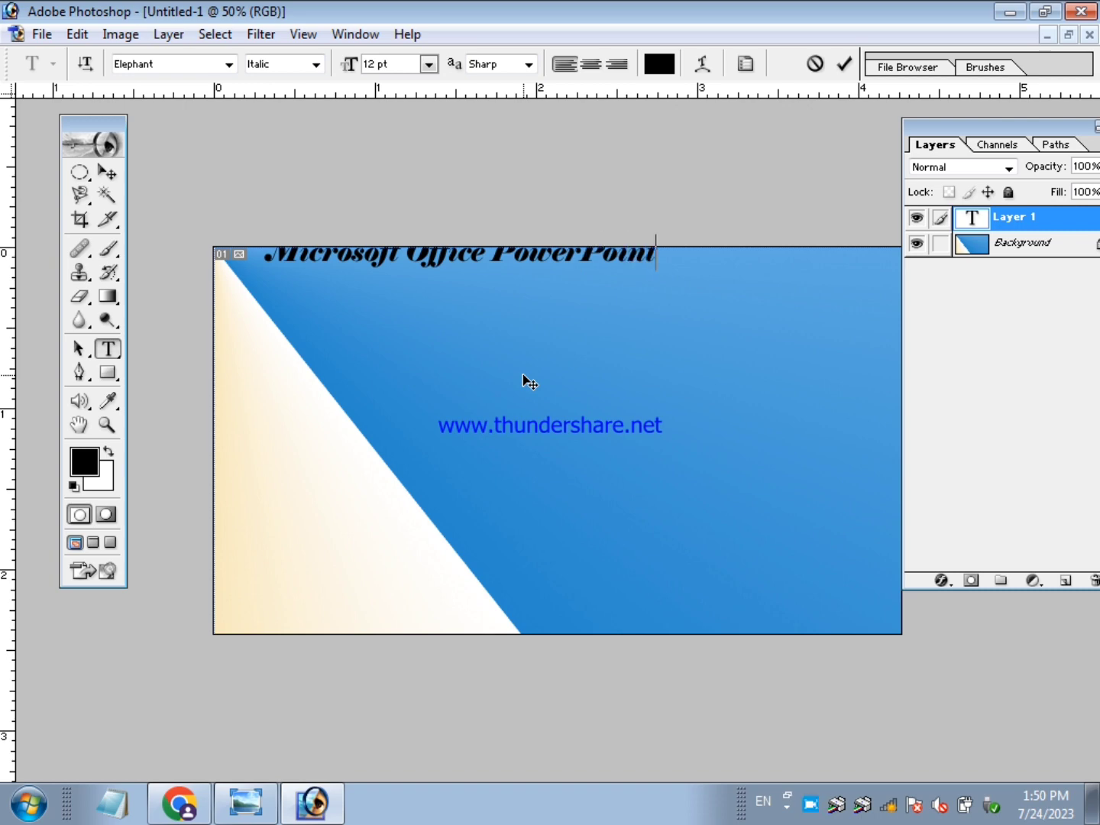
text( 2007)
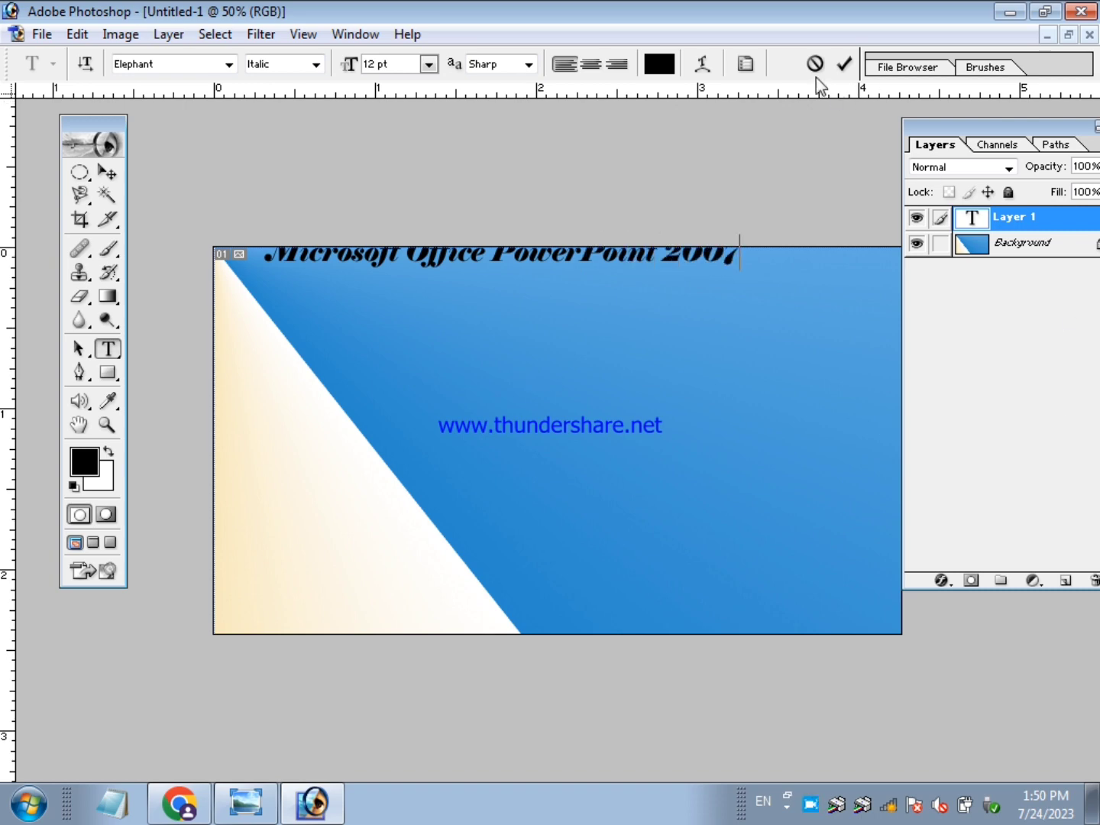
click(843, 64)
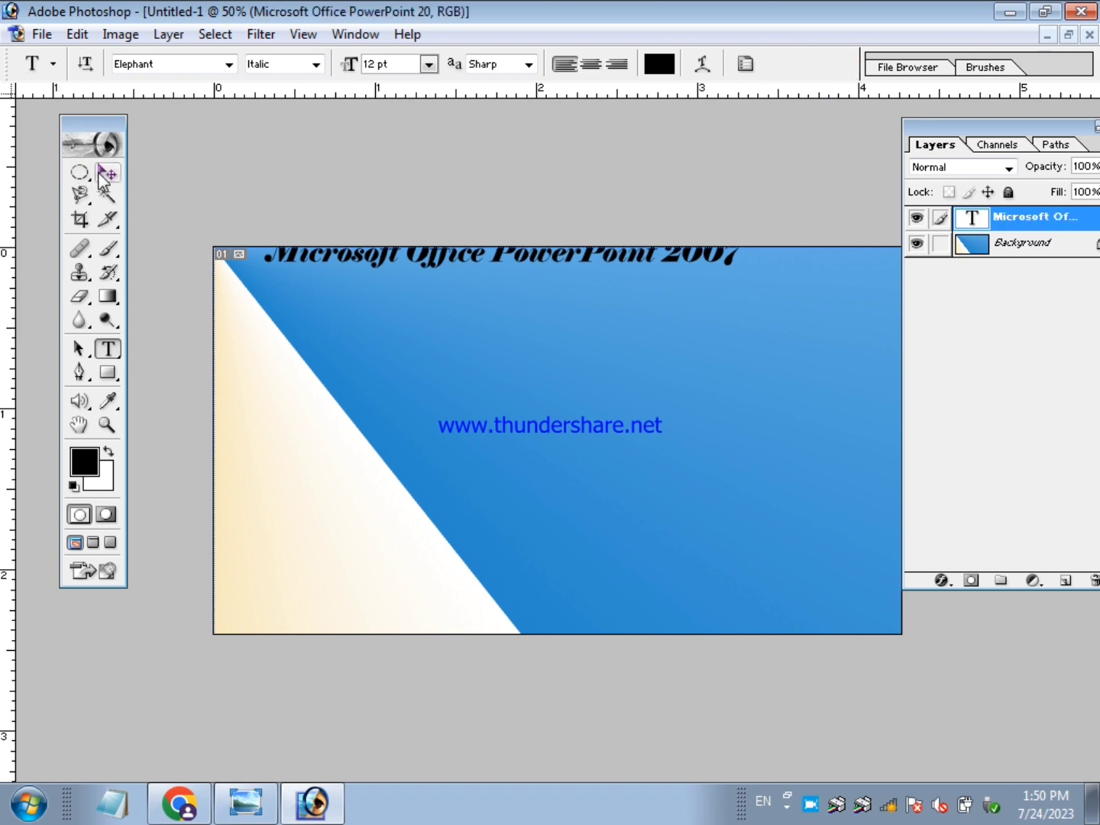
- Move the headline down and stretch it to about 19.8 pt across the banner
click(107, 172)
mouse_move(394, 258)
mouse_down()
mouse_move(394, 299)
mouse_move(391, 276)
mouse_up()
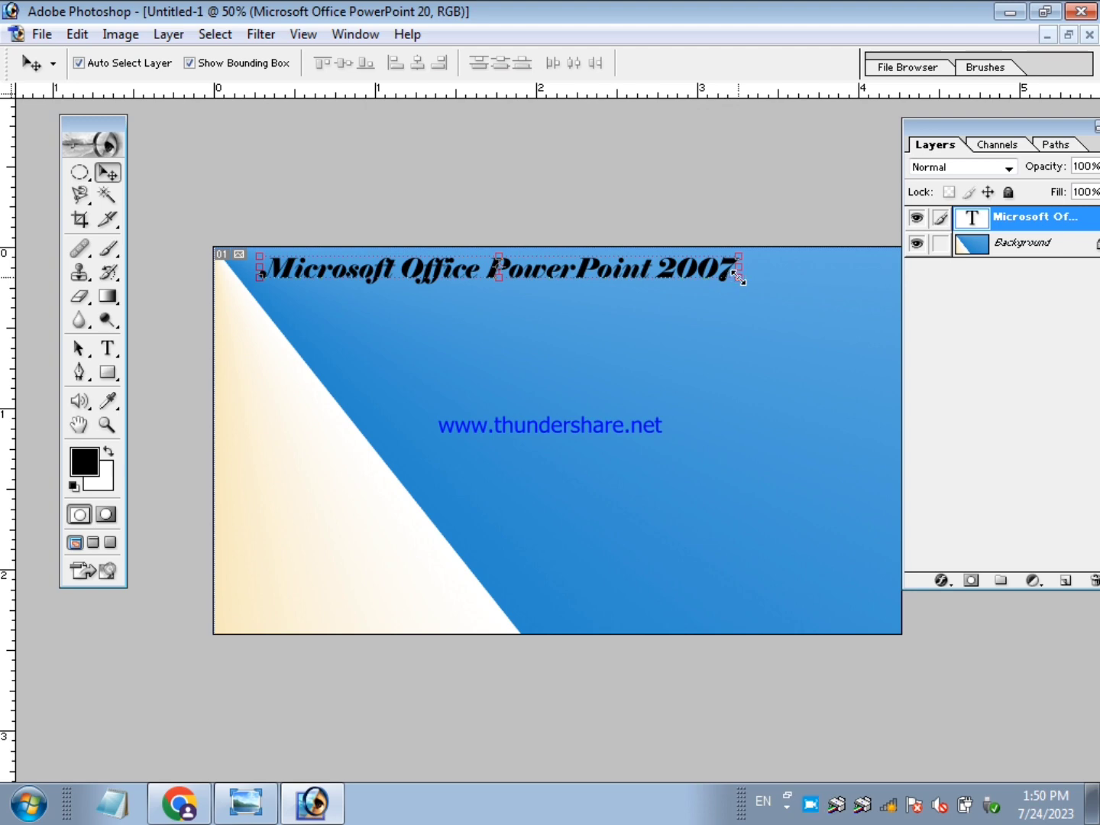
drag(738, 279, 886, 293)
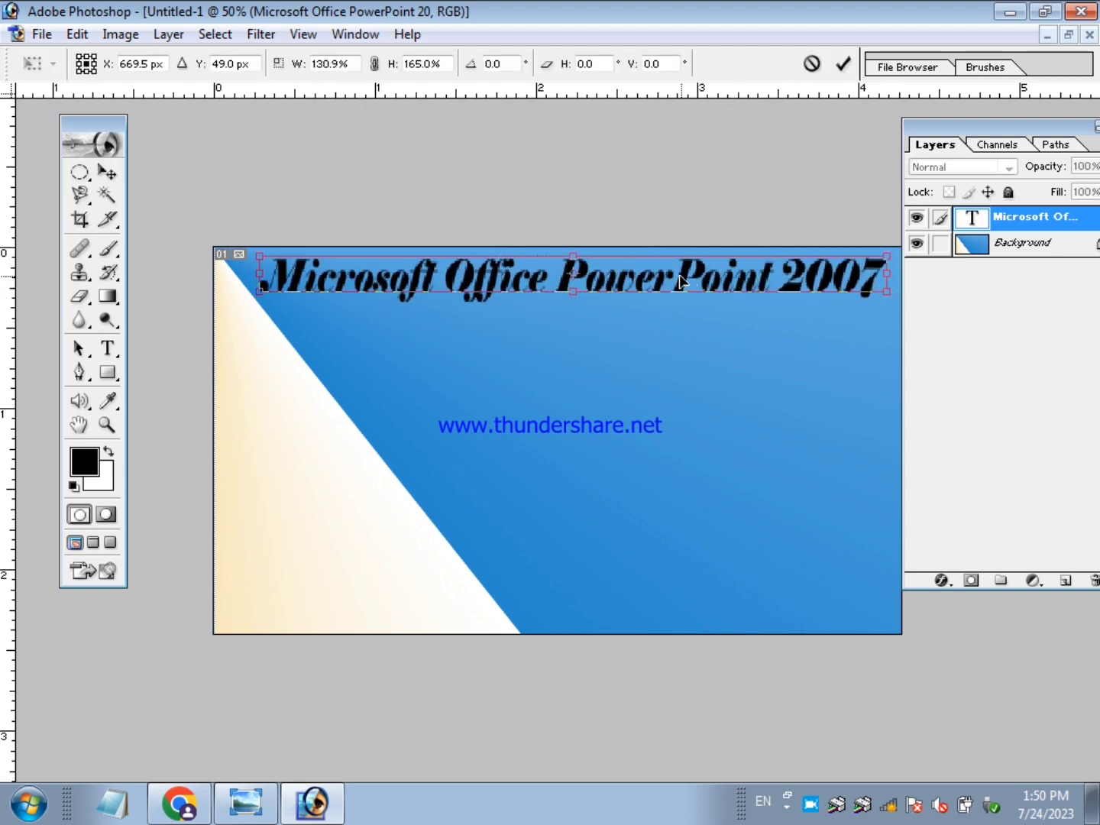
click(843, 64)
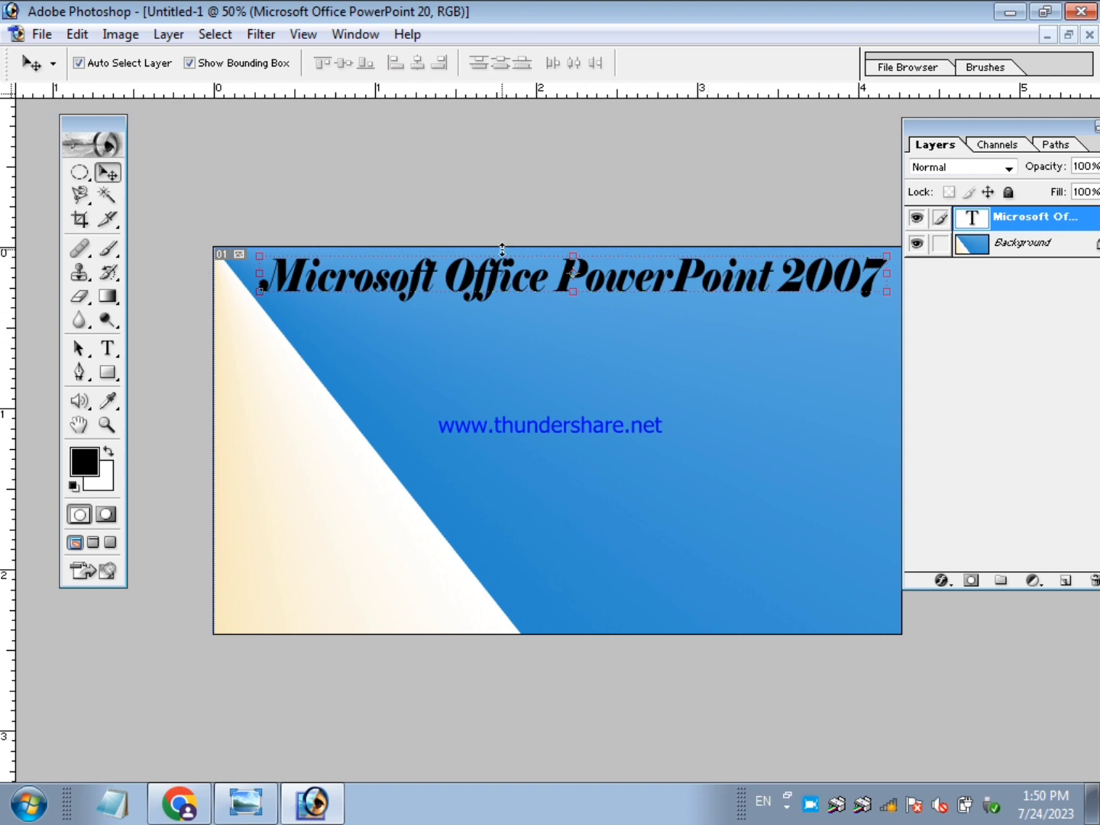
click(107, 347)
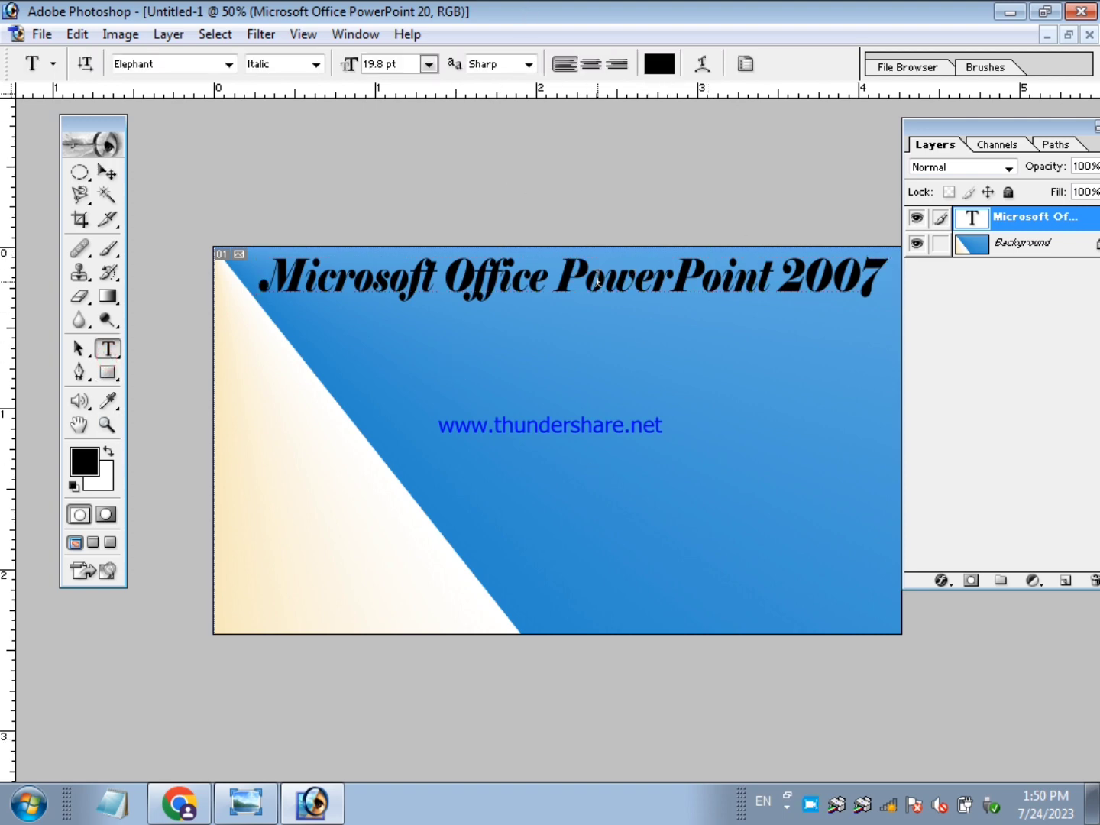
click(606, 281)
- Try yellow and then light grey as the headline text colour
click(109, 172)
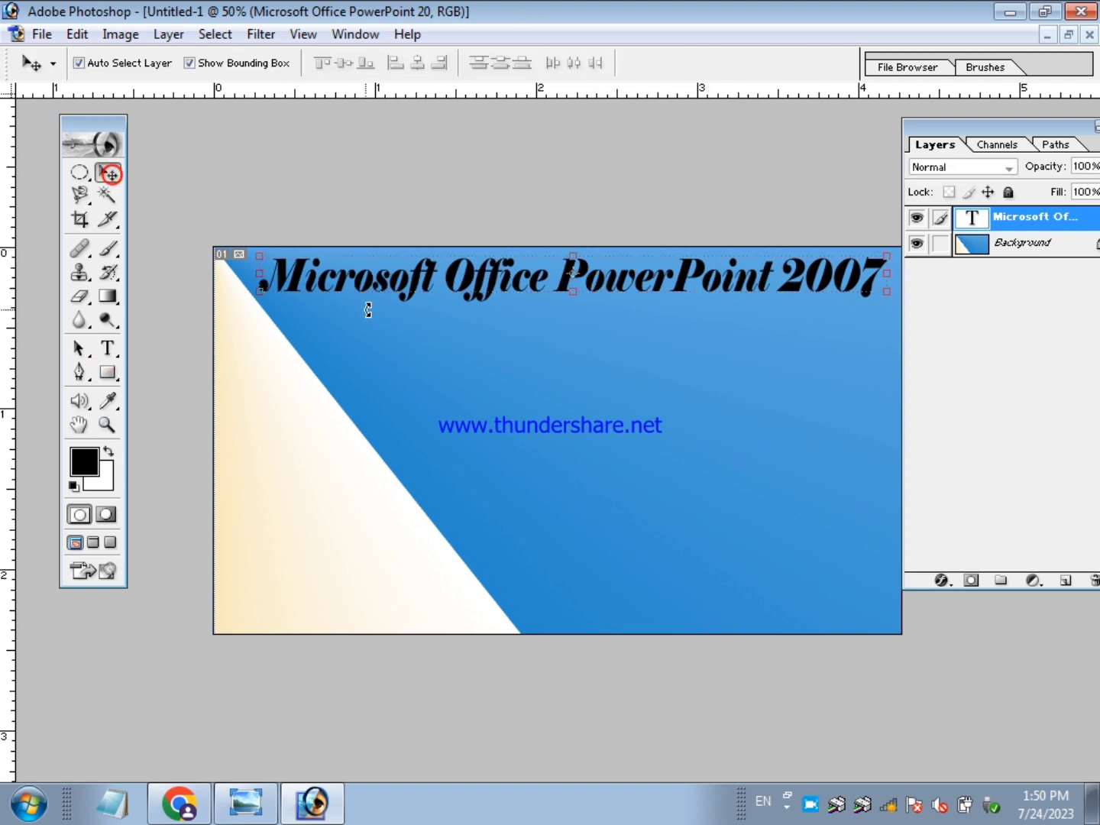
click(100, 352)
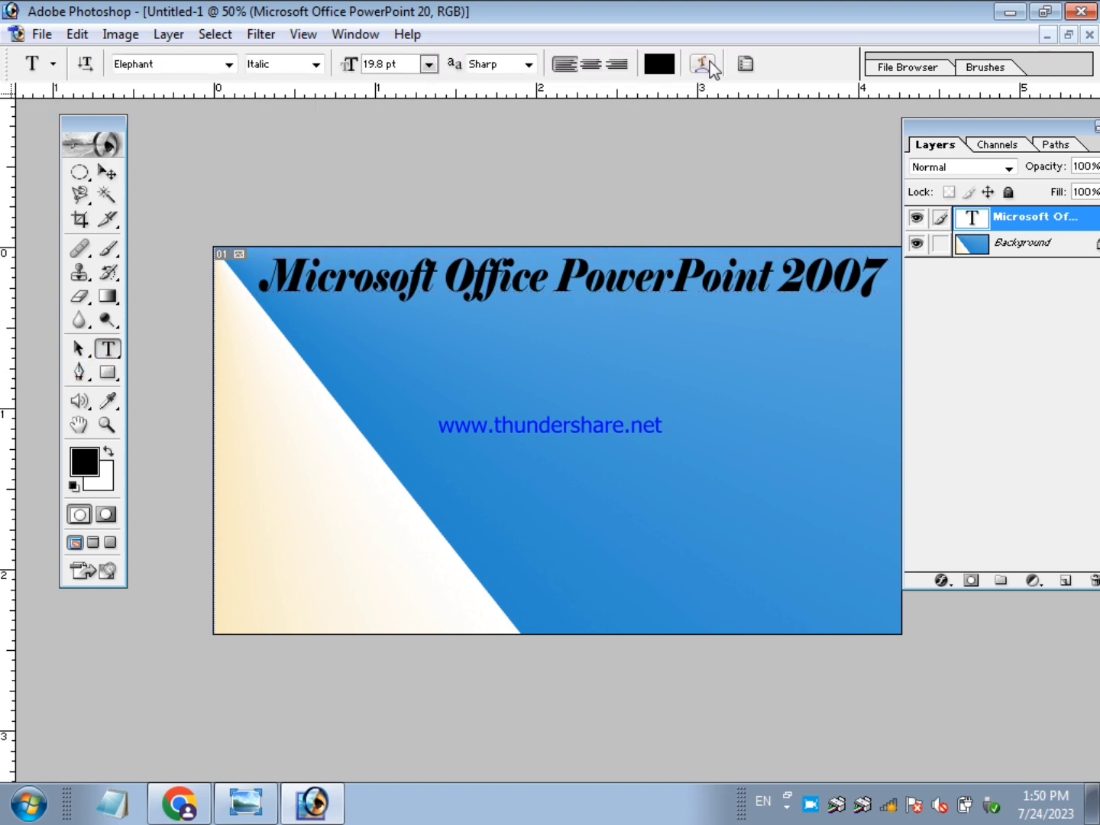
click(659, 65)
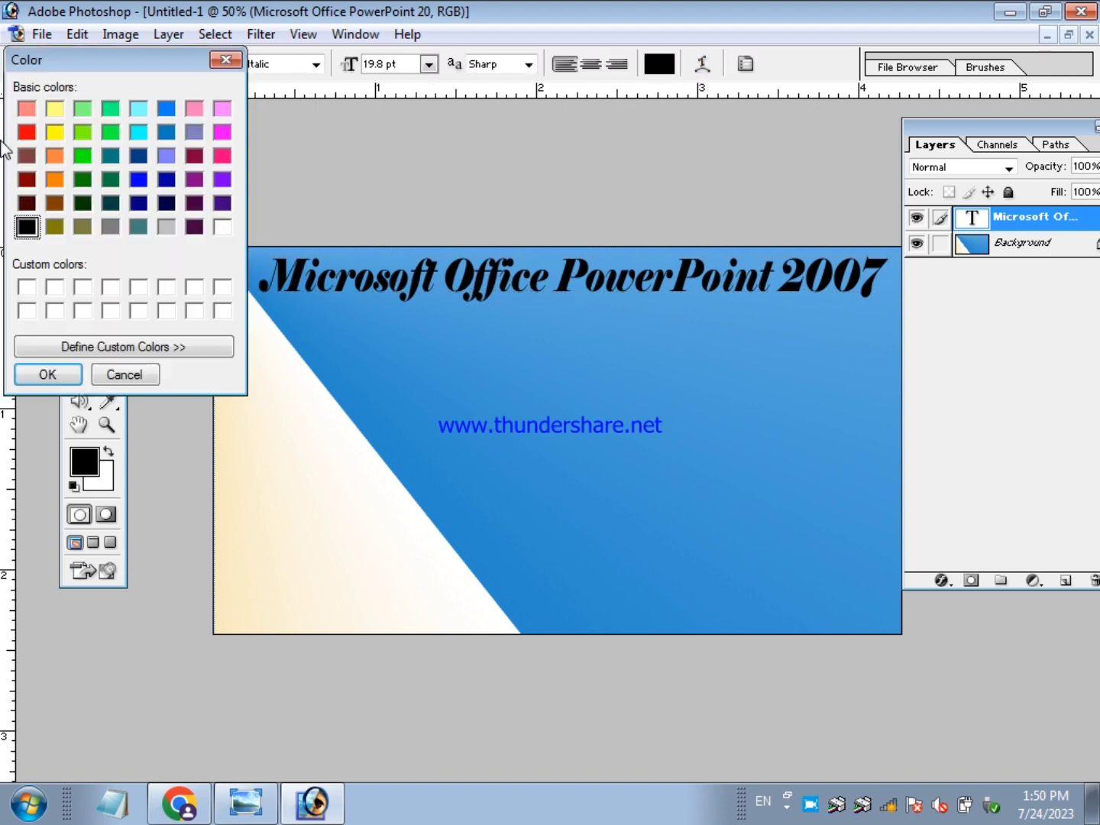
click(58, 135)
click(39, 374)
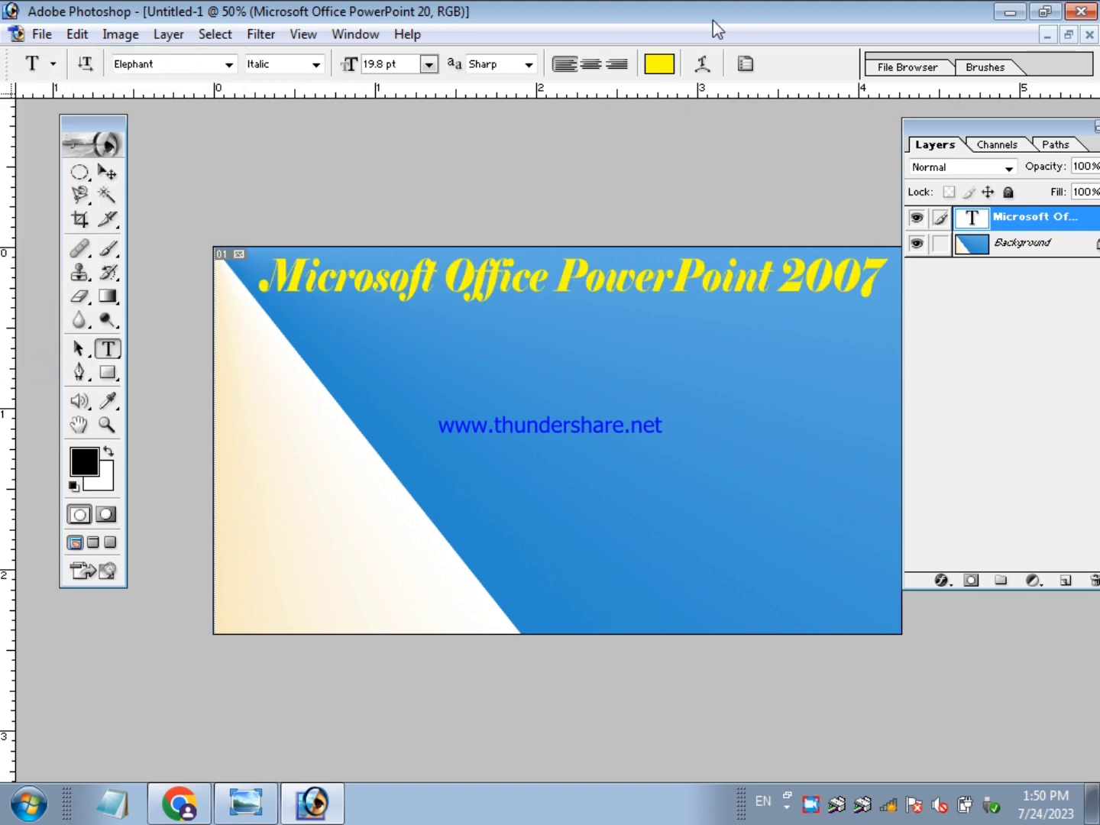
click(660, 64)
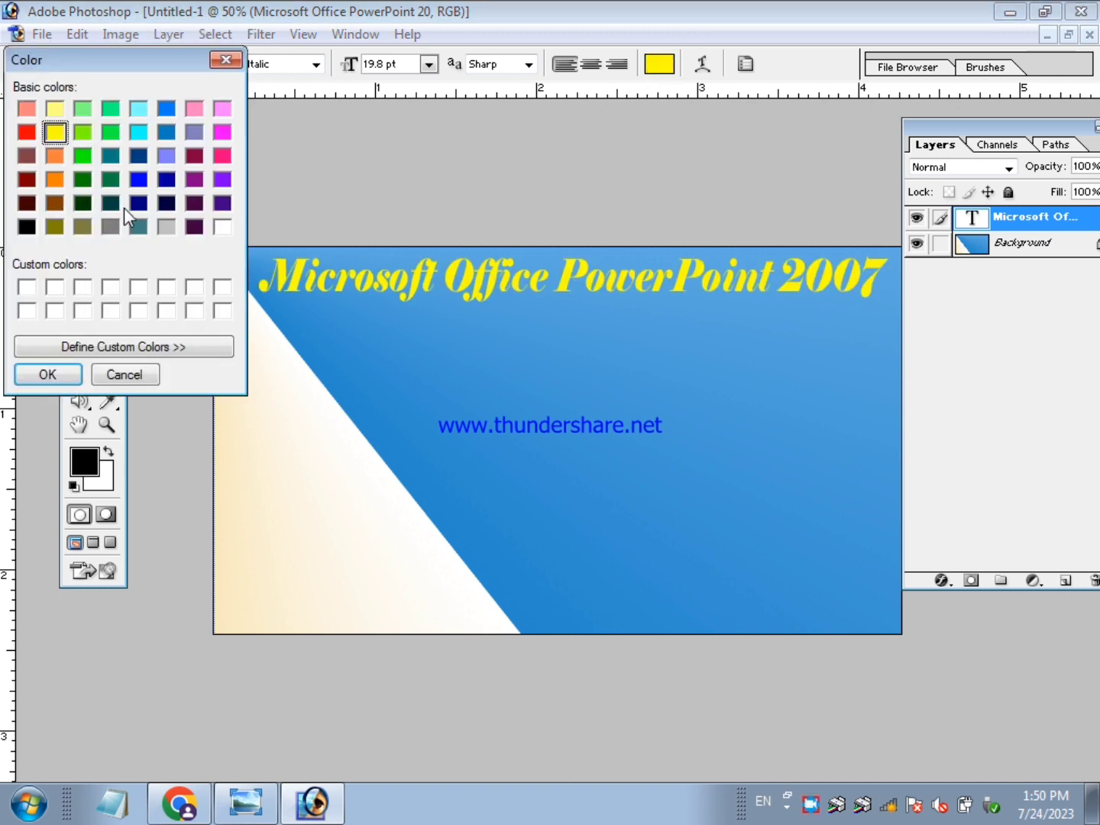
click(167, 225)
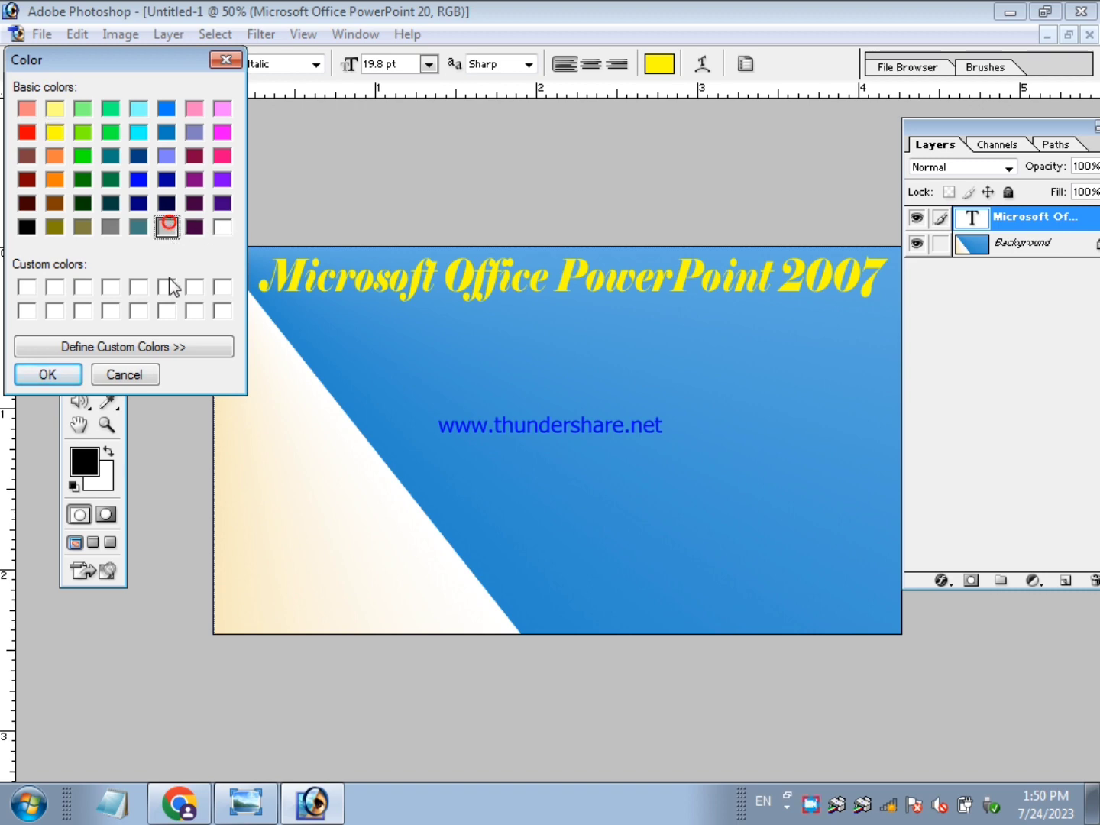
click(51, 370)
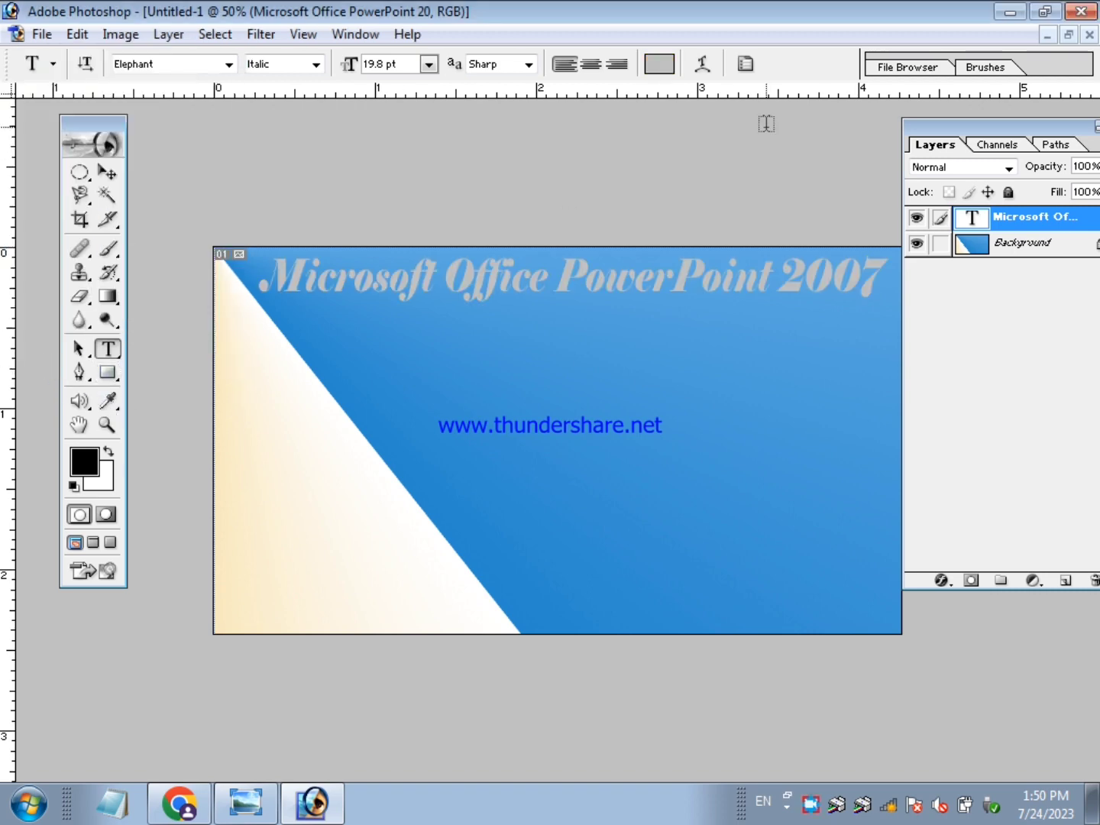
- Set the headline text colour to white
click(109, 451)
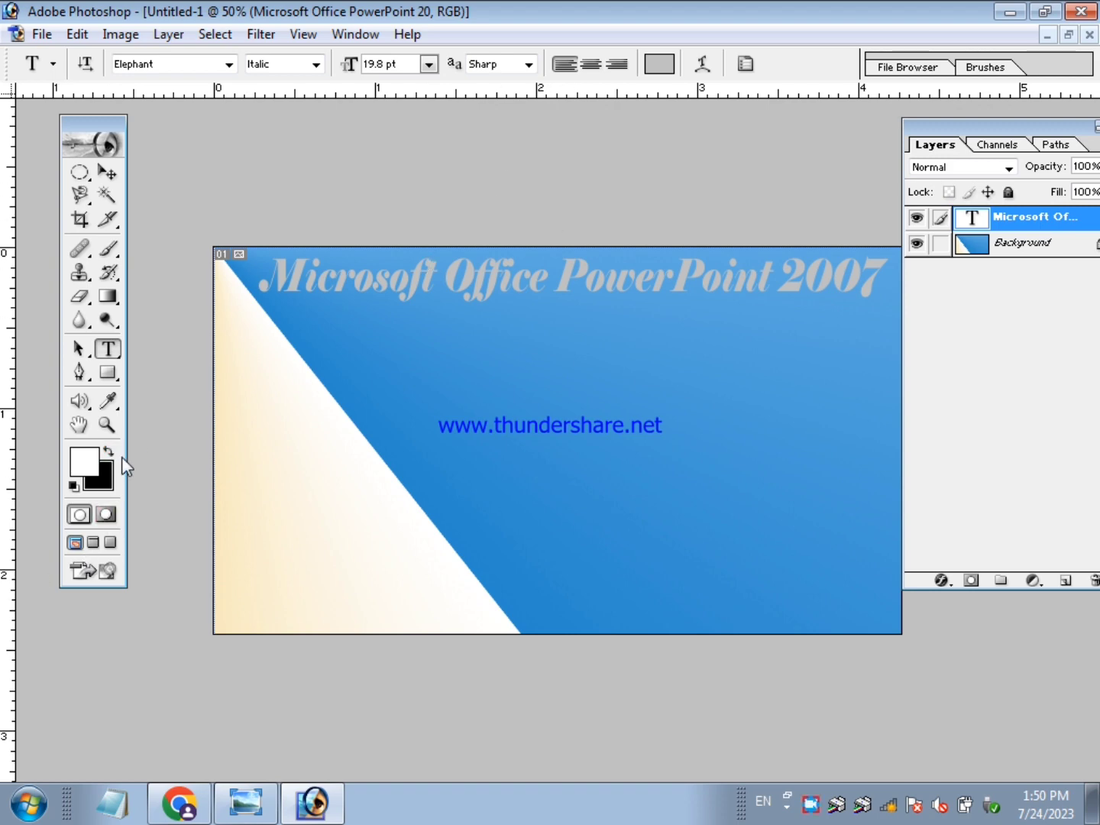
click(107, 450)
click(662, 64)
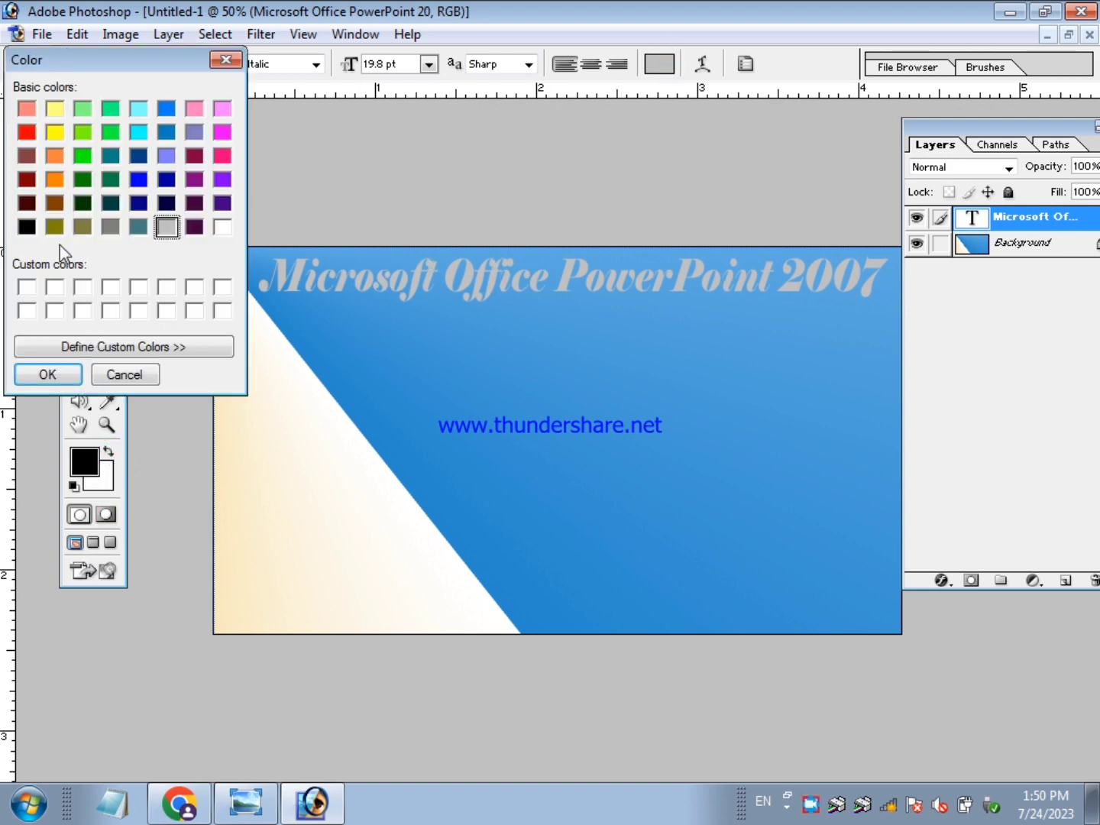
click(223, 227)
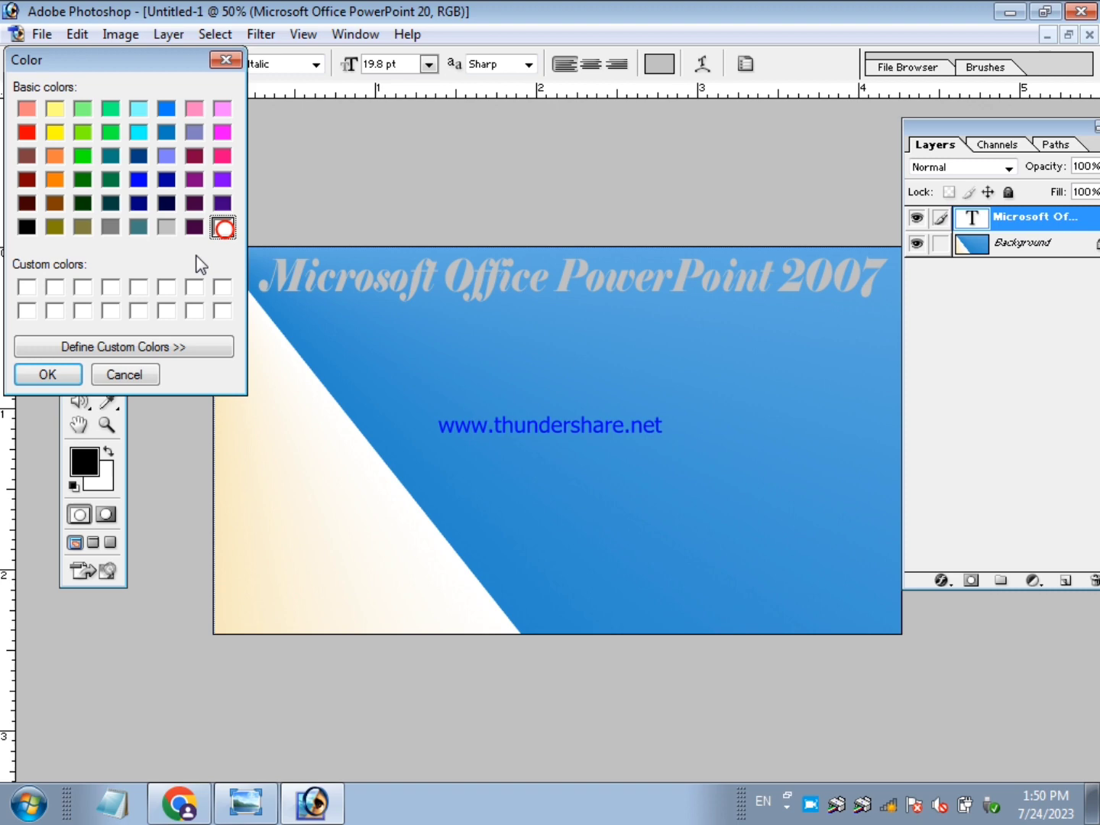
click(46, 375)
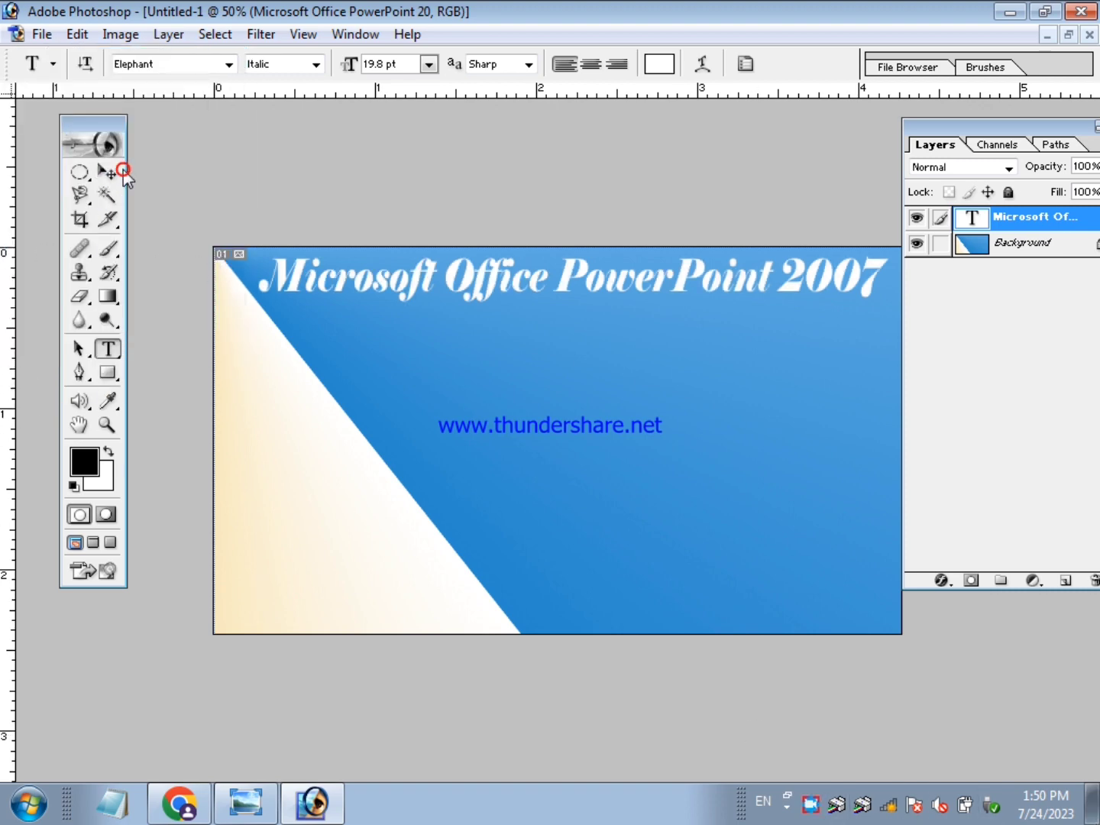
click(121, 172)
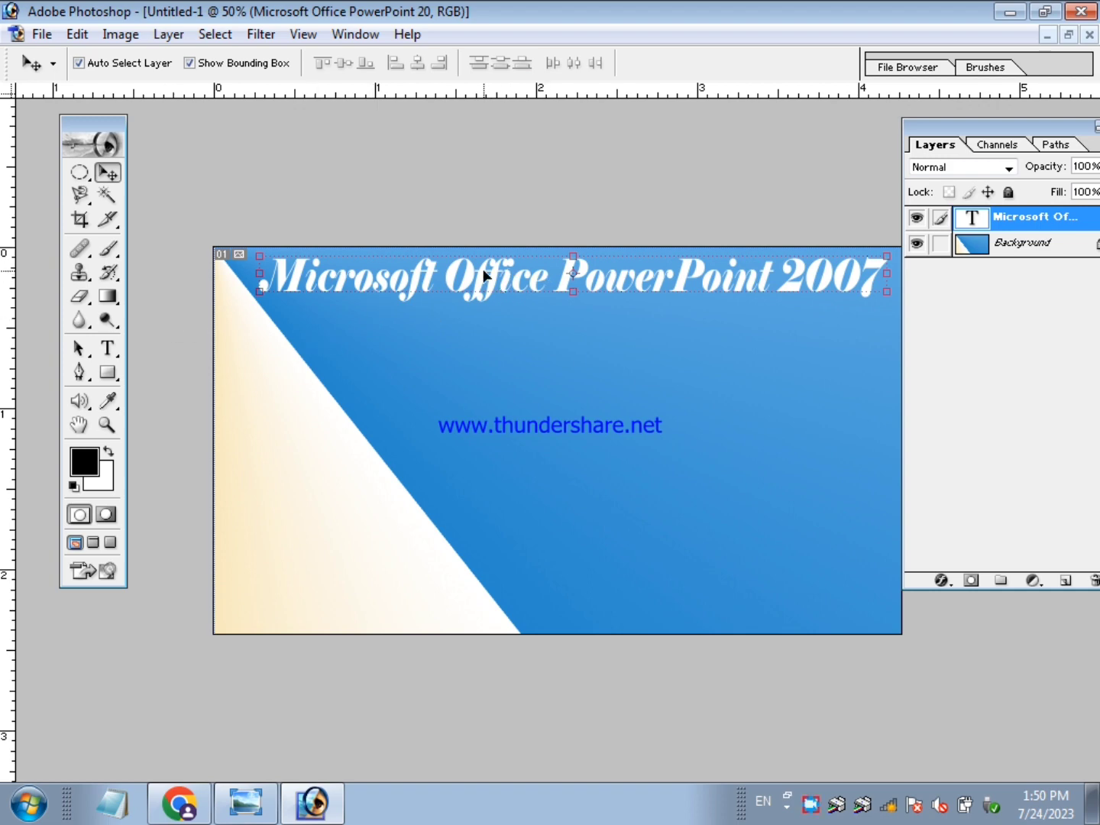
- Alt-drag a copy of the title lower on the banner and select all its text
drag(483, 276, 529, 372)
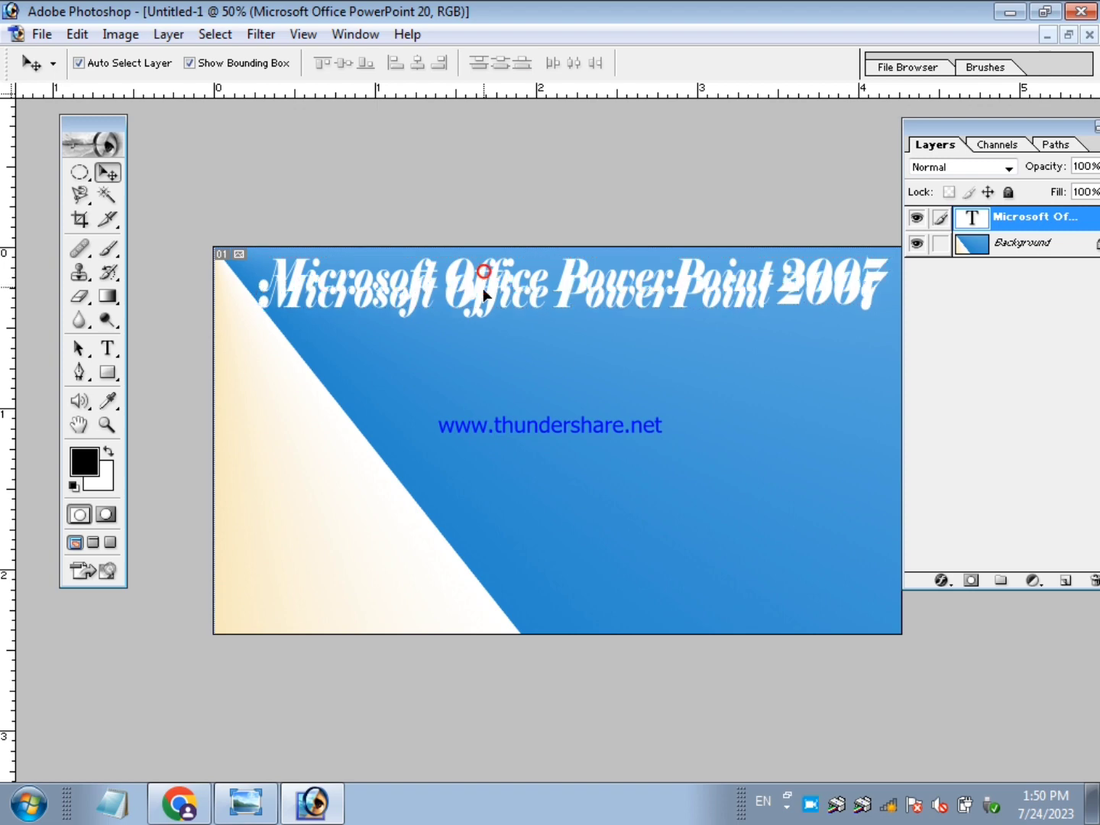
click(106, 349)
click(539, 380)
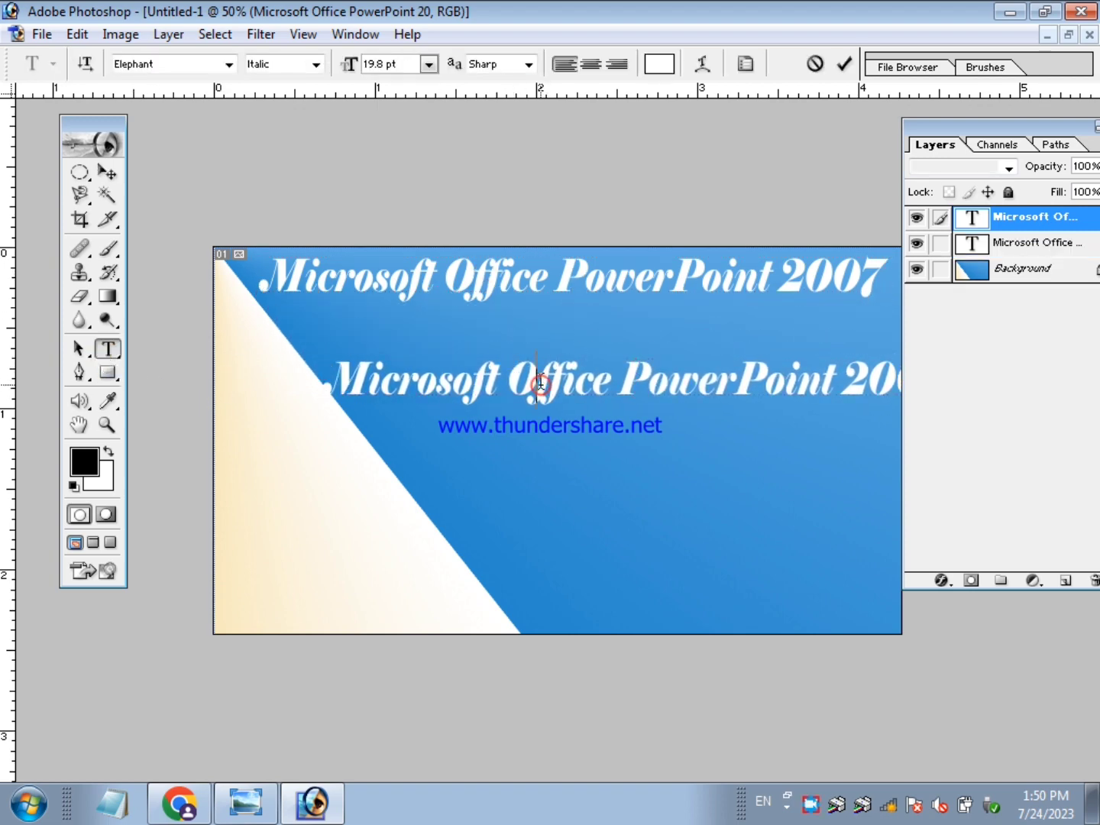
key(ctrl+a)
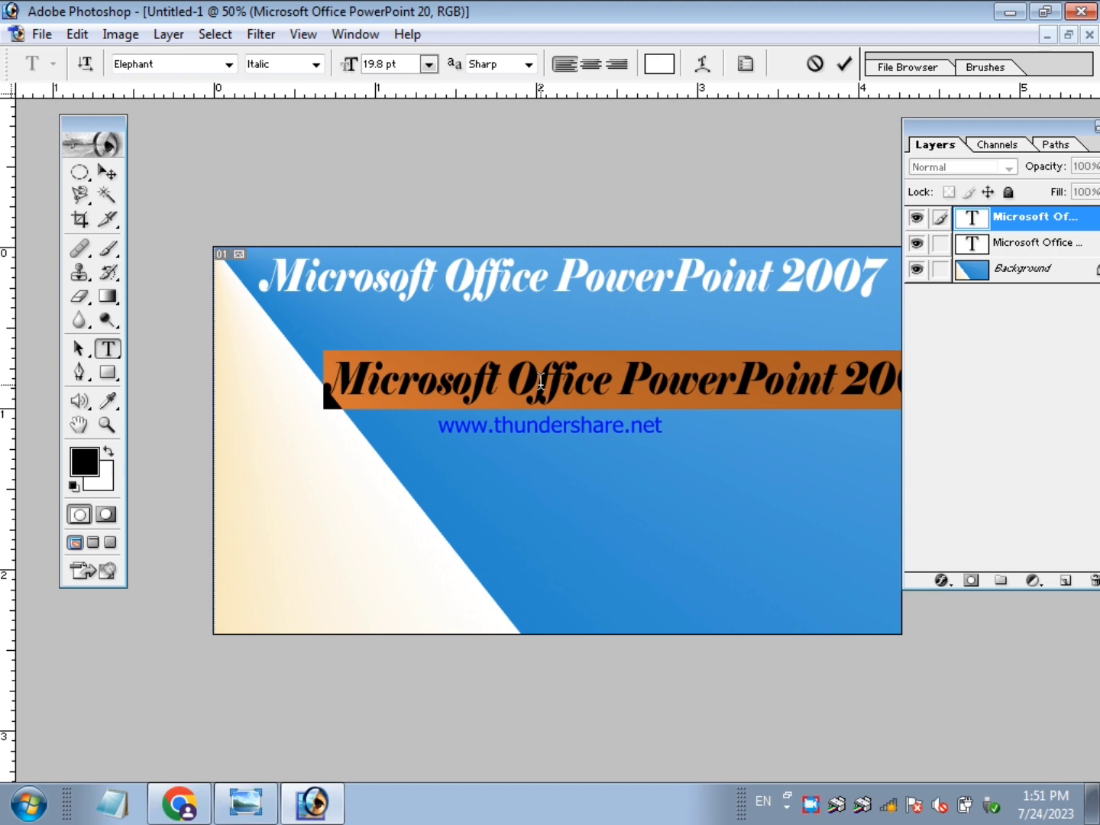
- Retype the copy as the three-line heading 'How To Create Logo in MS PowerPoint Software'
text(How)
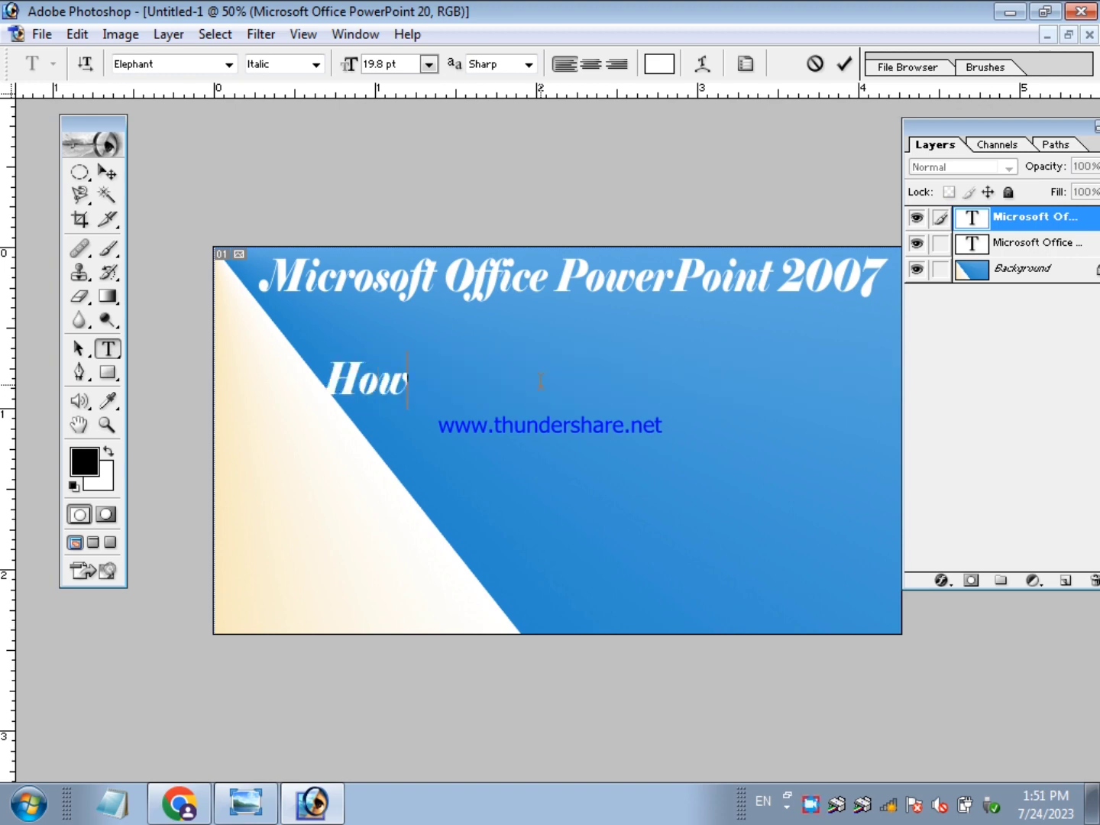
text( To)
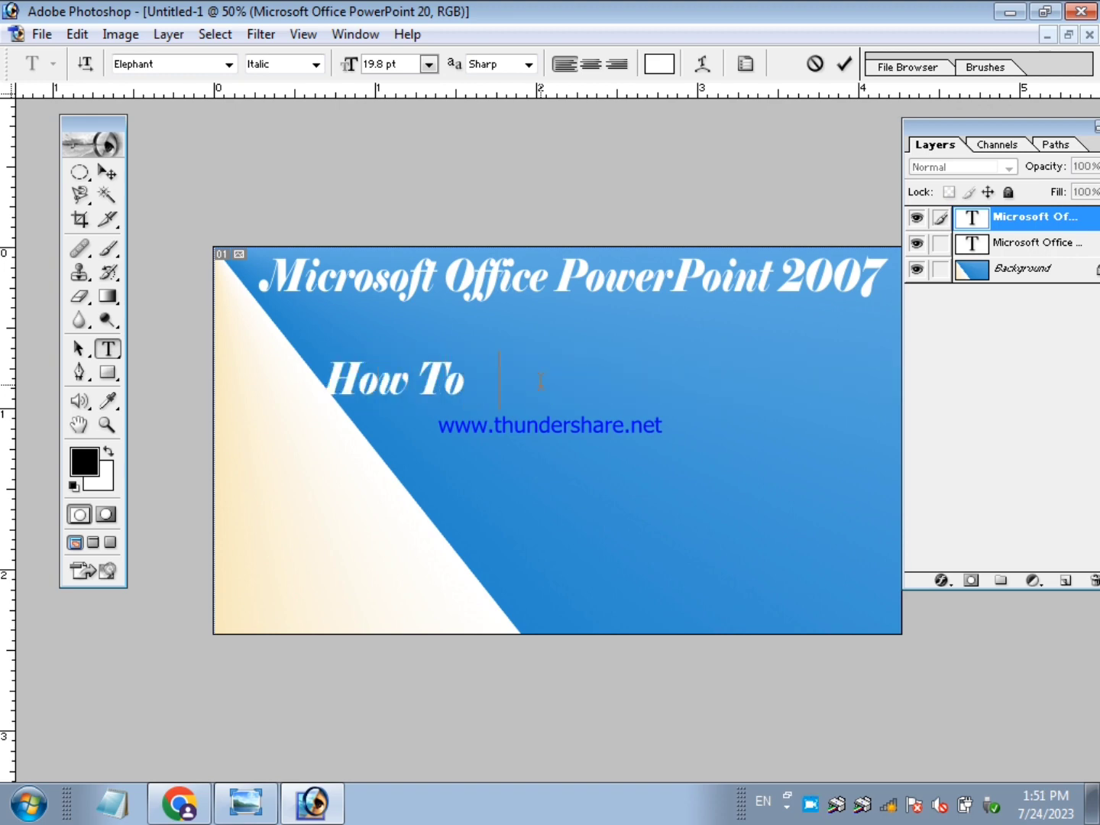
text(Create)
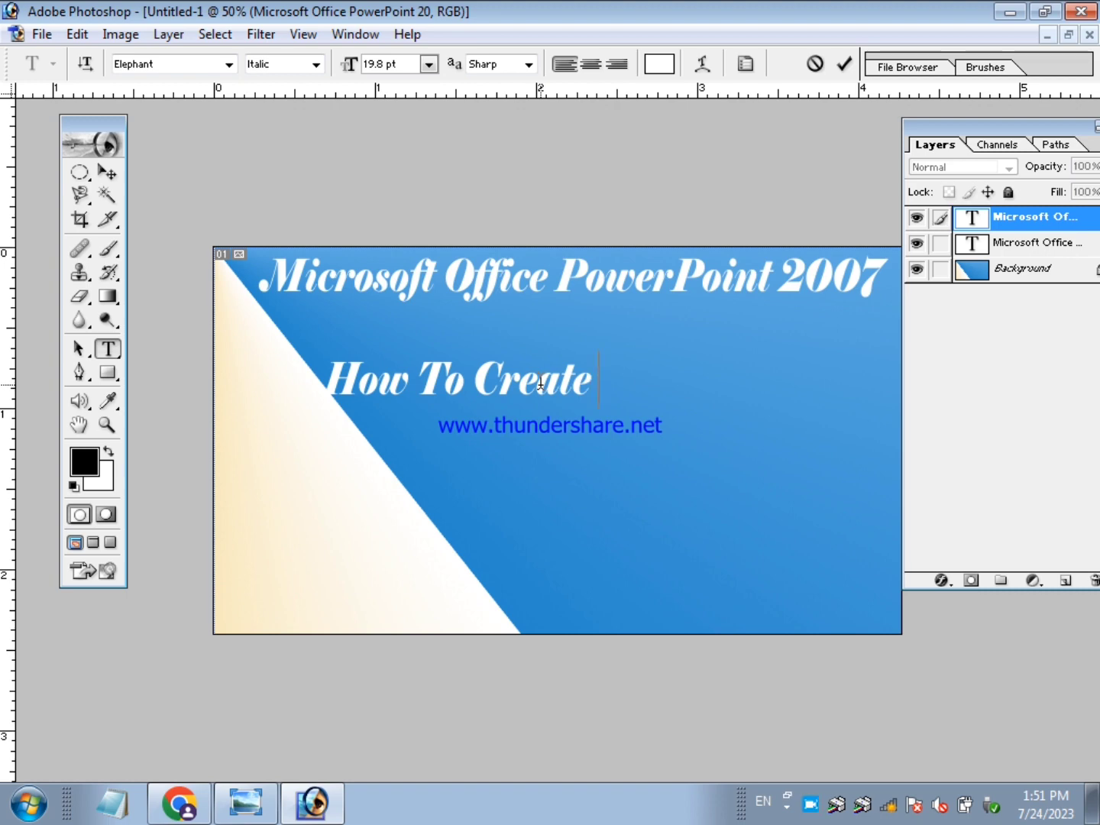
text( Lp)
key(BackSpace)
text(o)
key(BackSpace)
text(go )
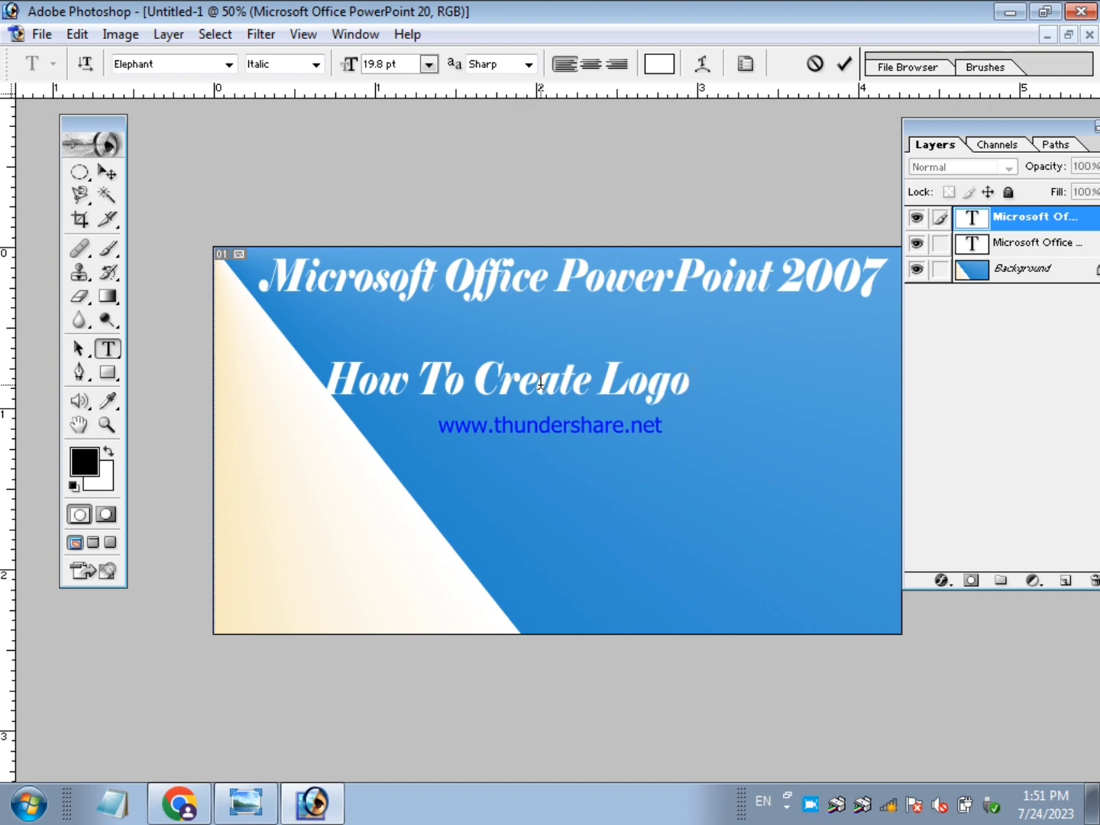
text(im)
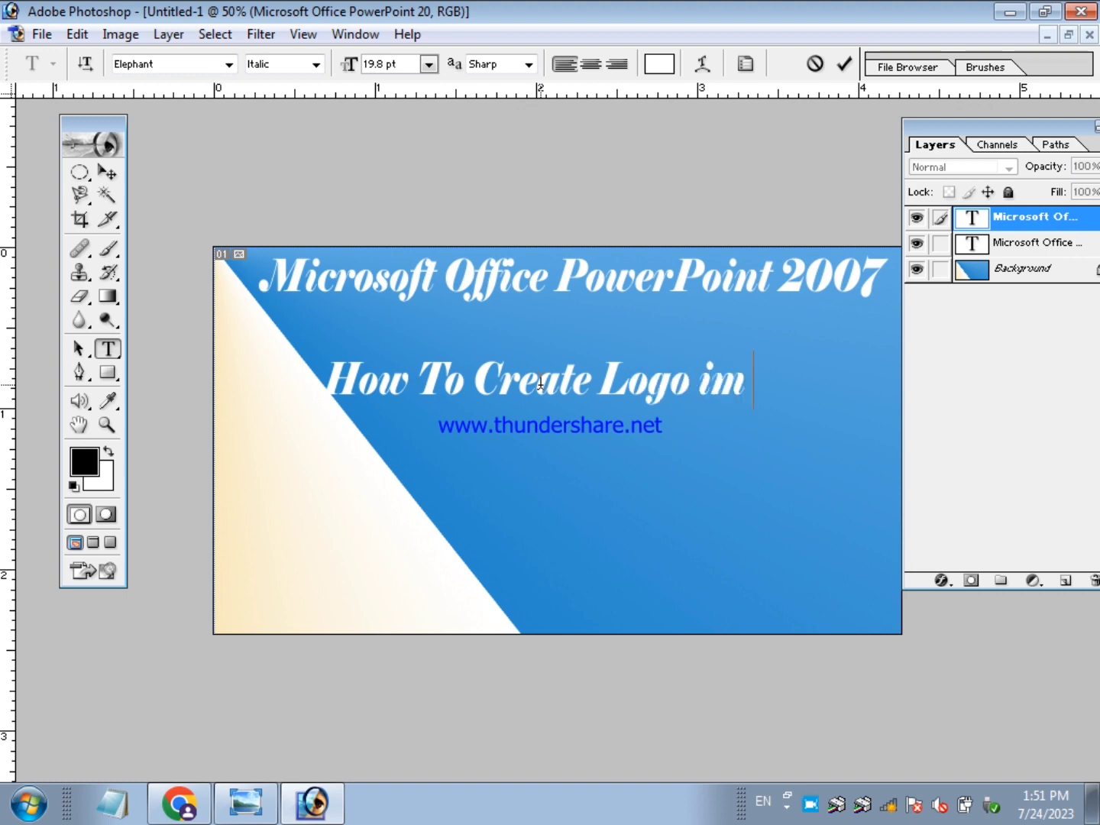
key(BackSpace)
key(BackSpace)
text(n M)
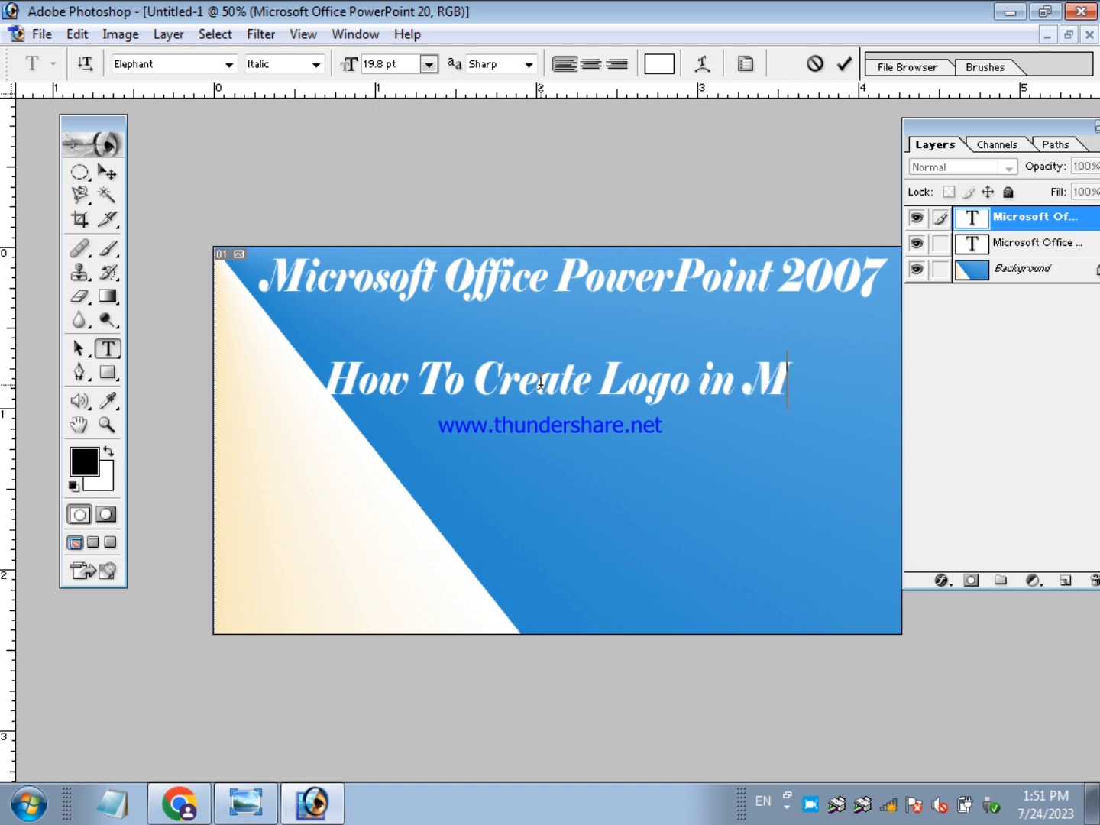
text(S P)
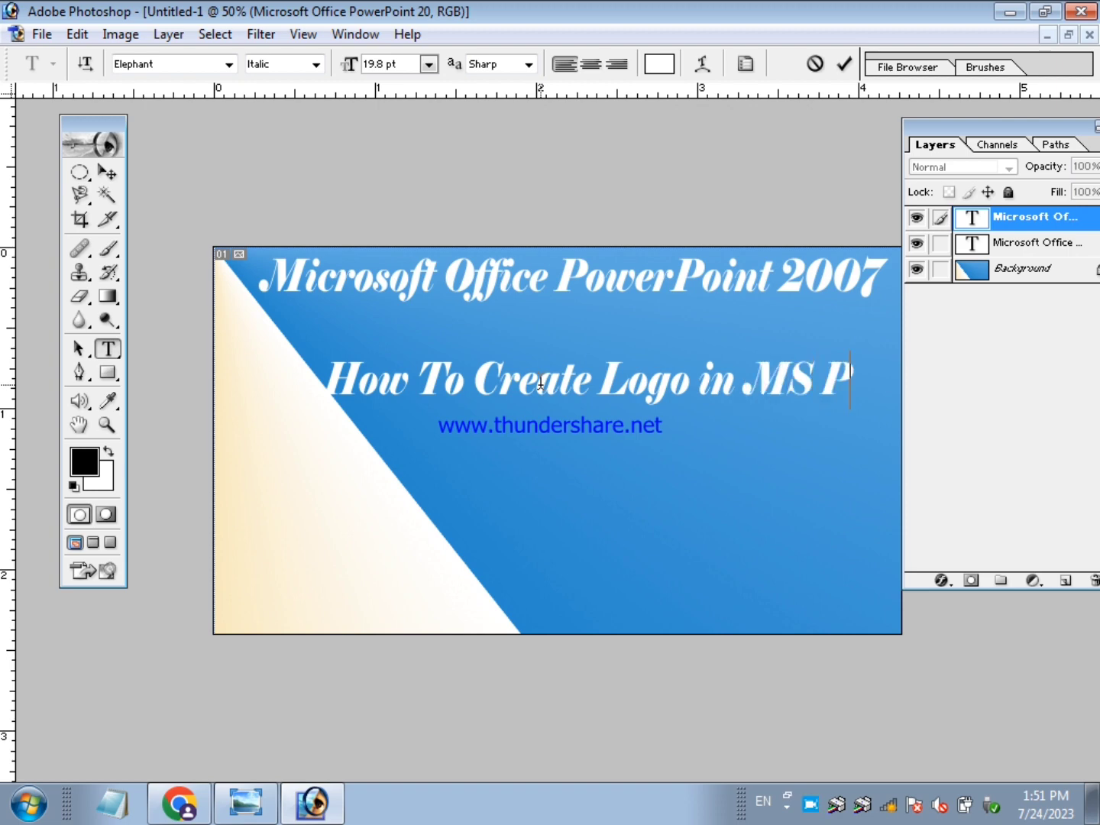
text(Ow)
key(BackSpace)
key(BackSpace)
key(BackSpace)
key(BackSpace)
key(BackSpace)
key(BackSpace)
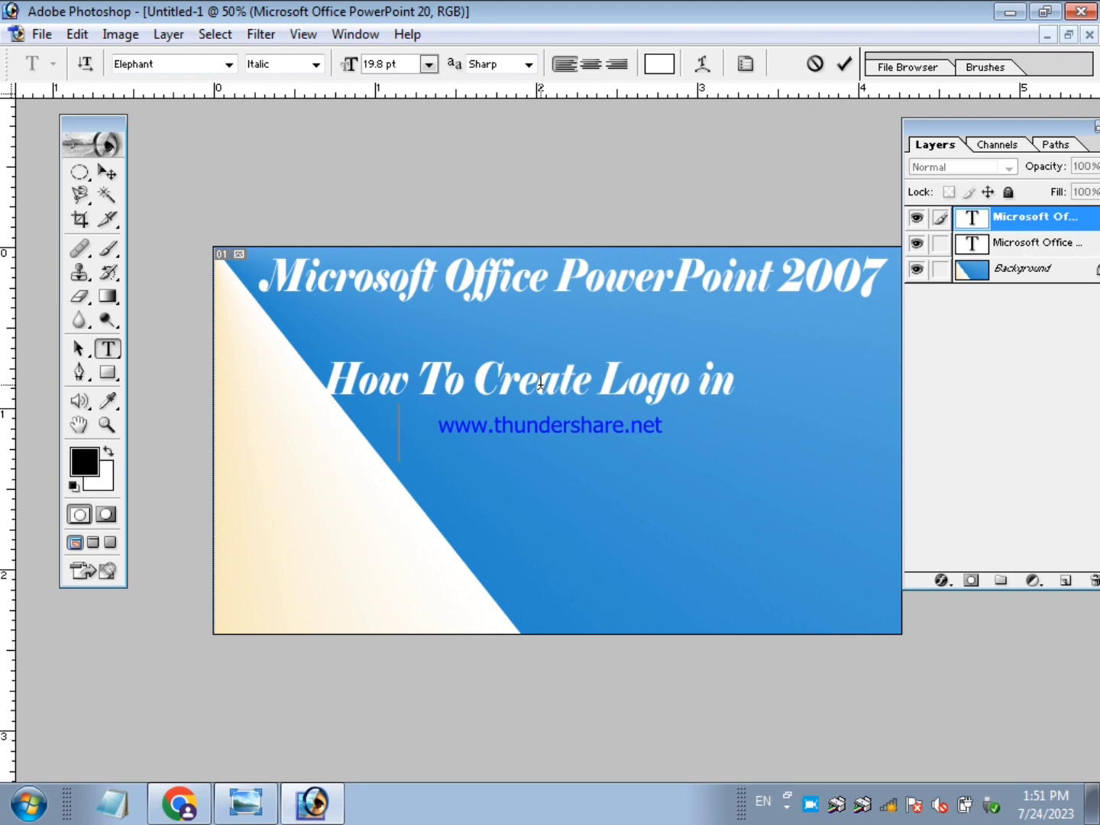
text(M)
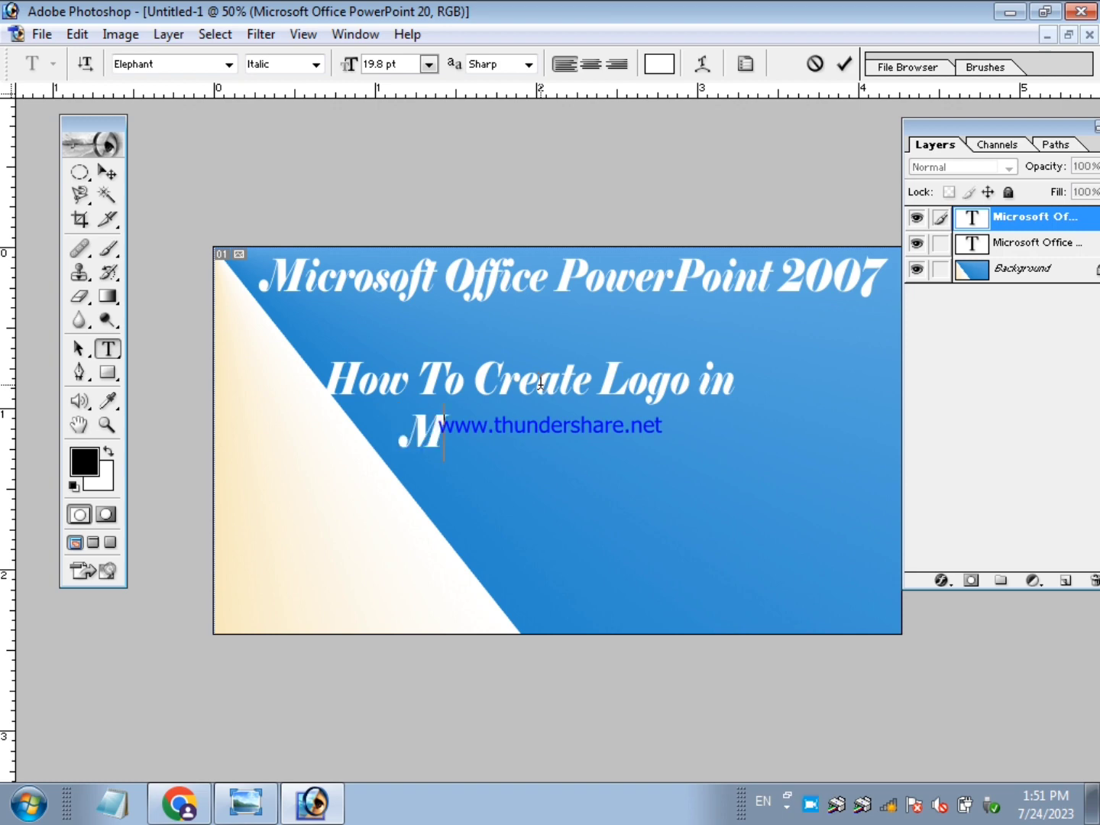
text(S Power)
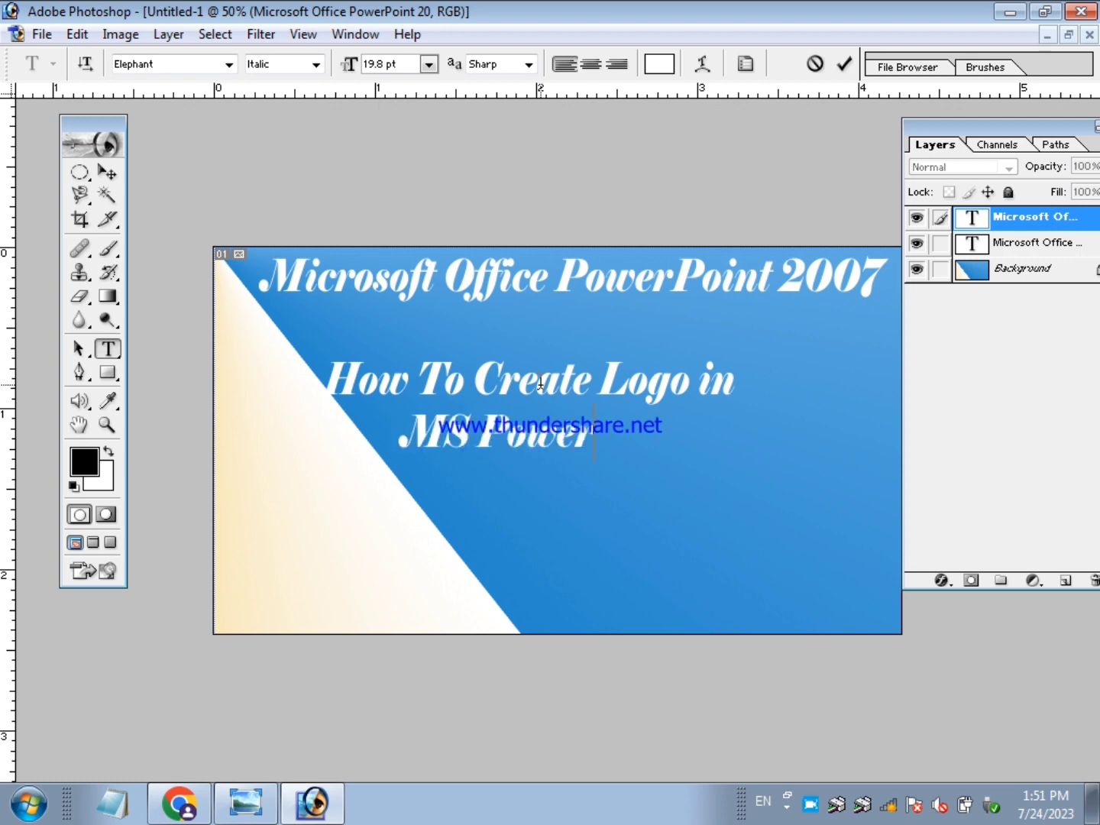
text(Point)
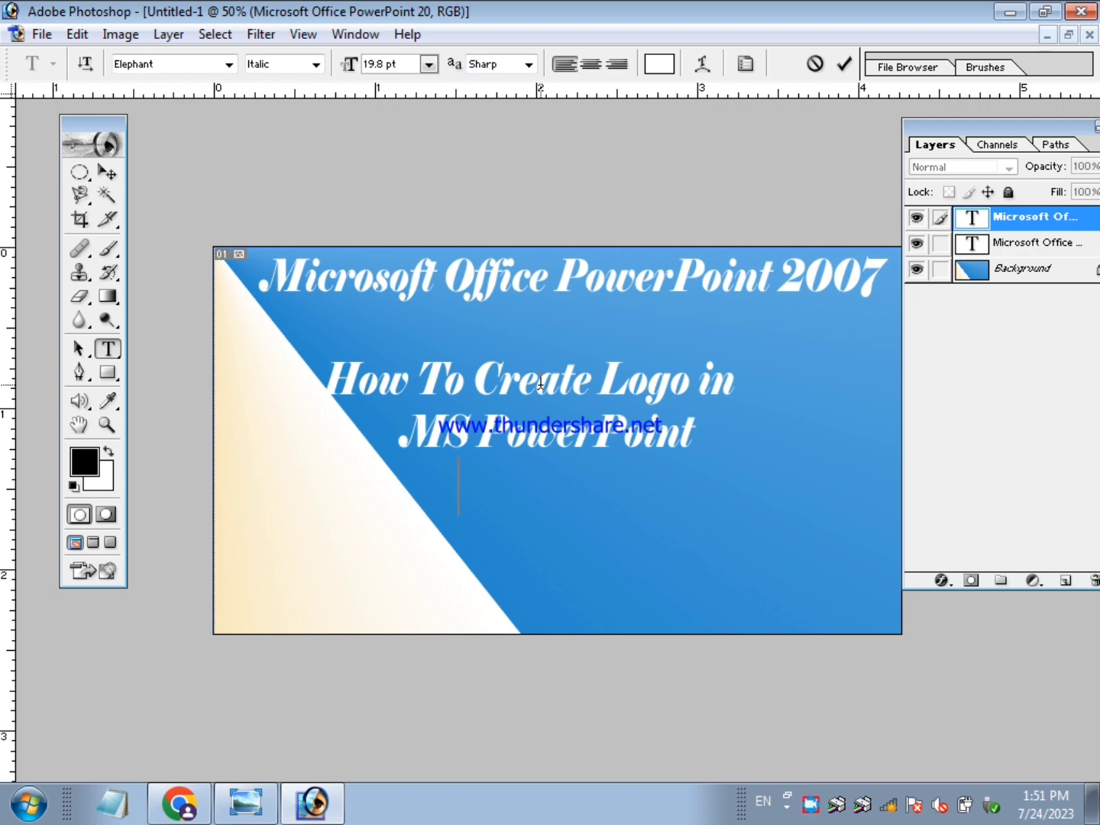
text(          Softwarer)
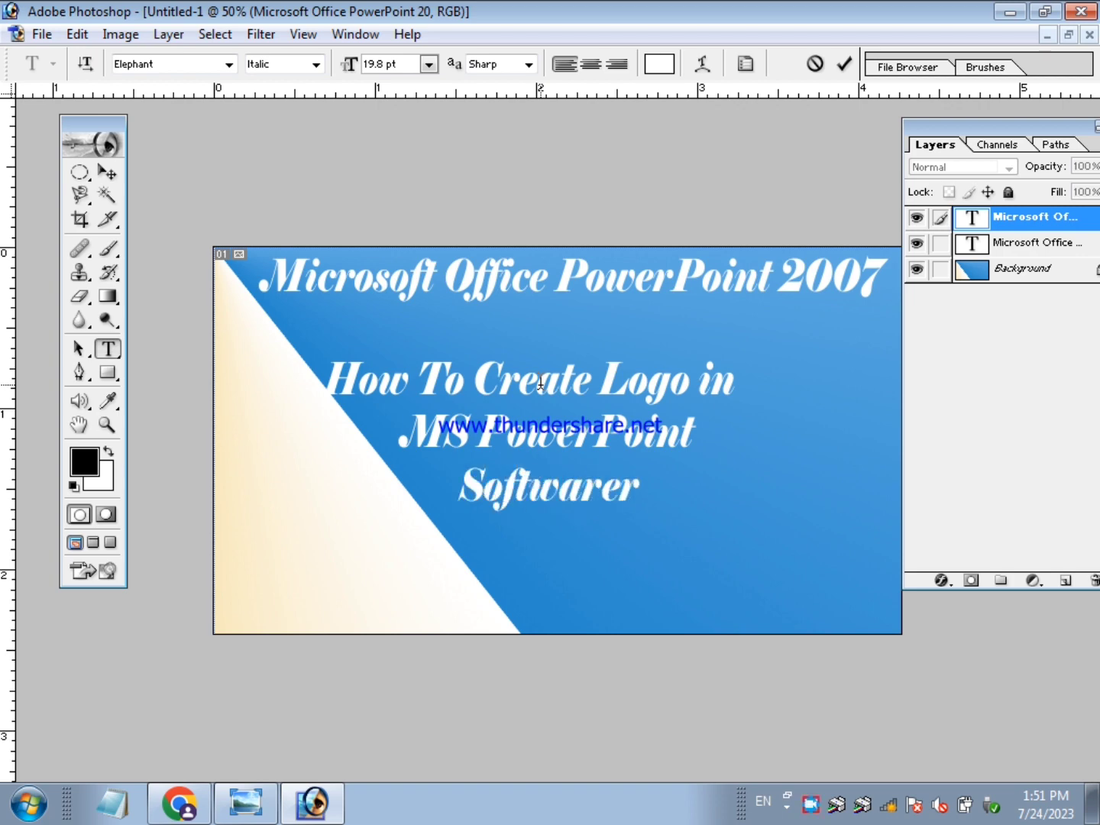
key(BackSpace)
- Right-align the new heading and move it up-right, beneath the main title
click(615, 66)
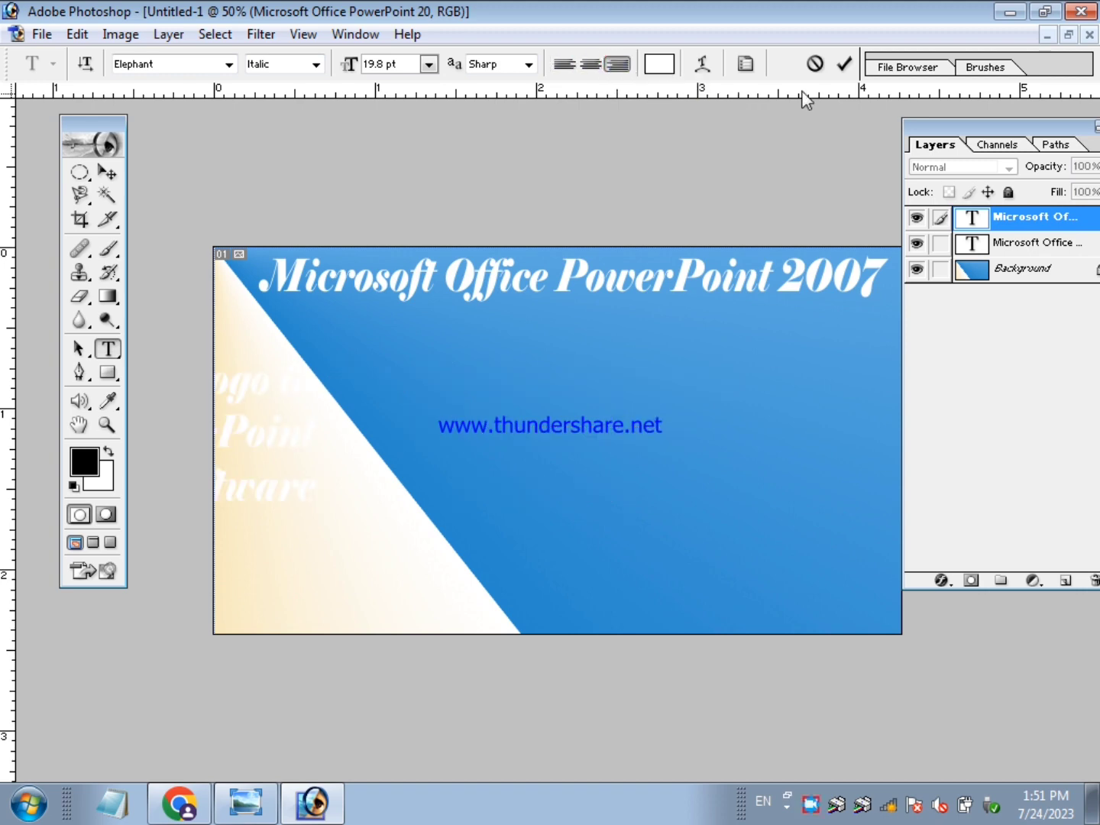
click(843, 65)
key(v)
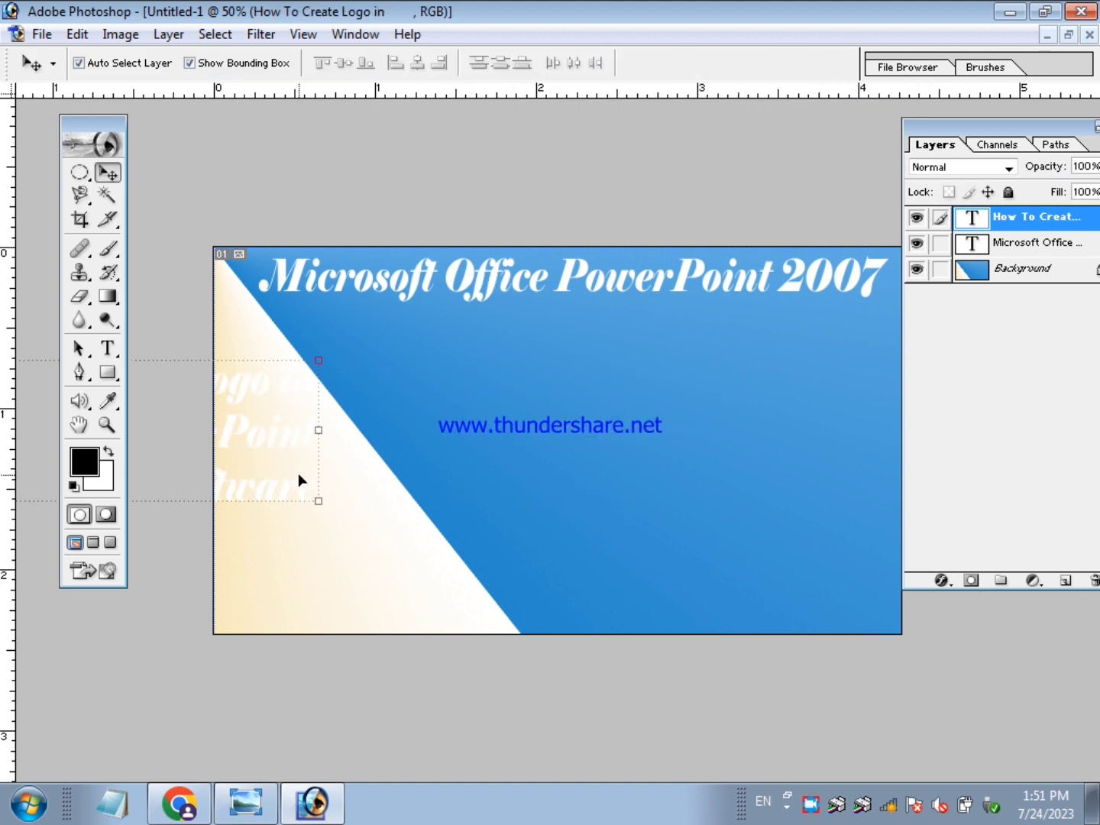
mouse_move(298, 473)
mouse_down()
mouse_move(863, 449)
mouse_move(726, 470)
mouse_move(731, 456)
mouse_move(811, 447)
mouse_up()
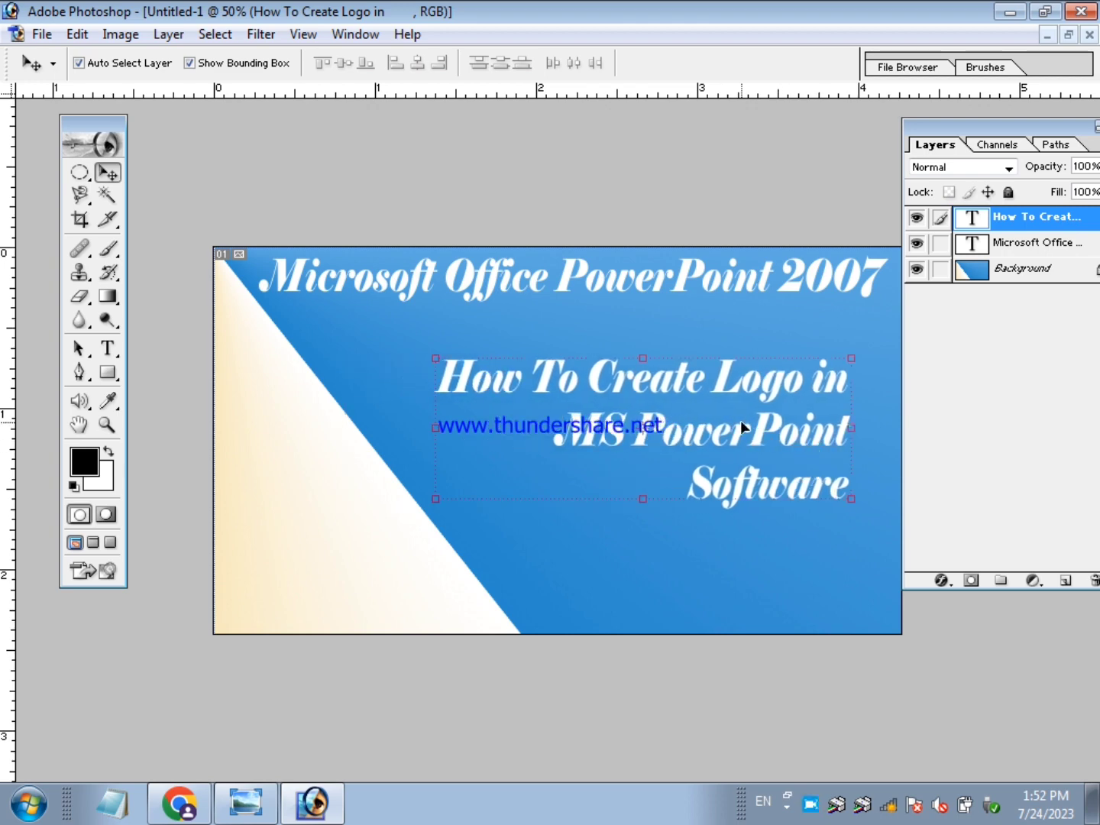
drag(740, 421, 759, 408)
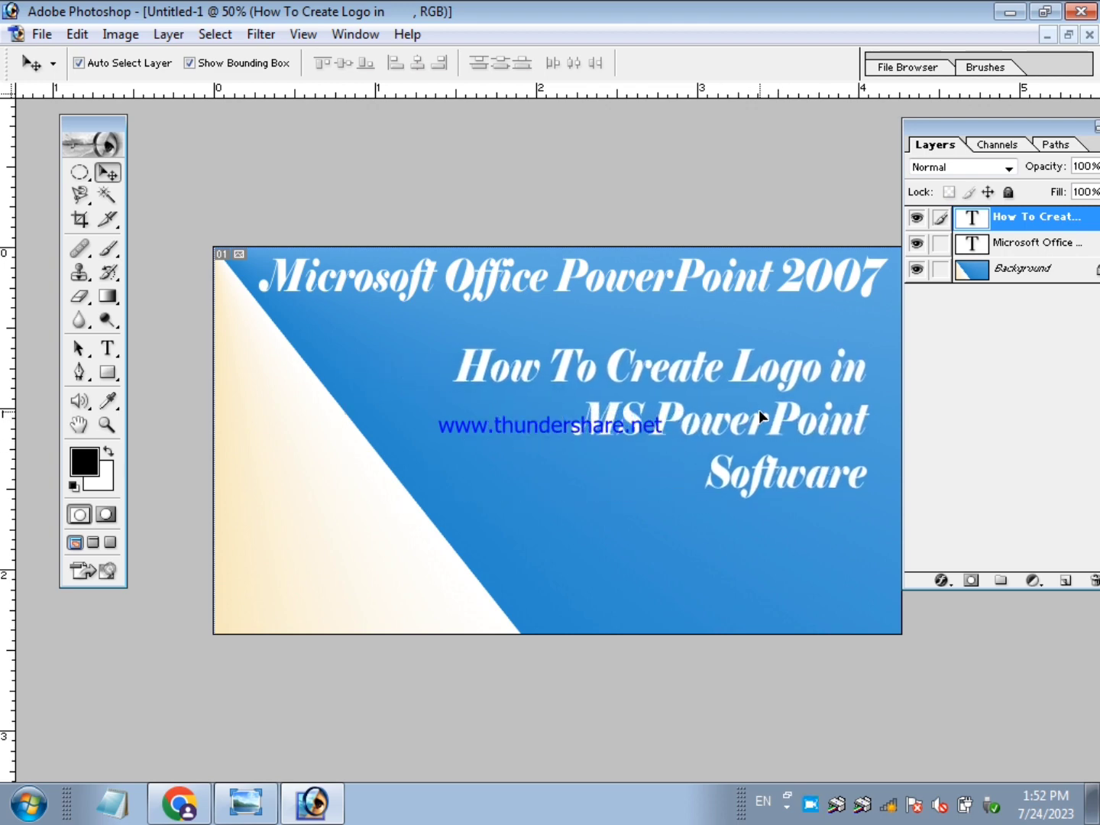
click(108, 347)
click(157, 61)
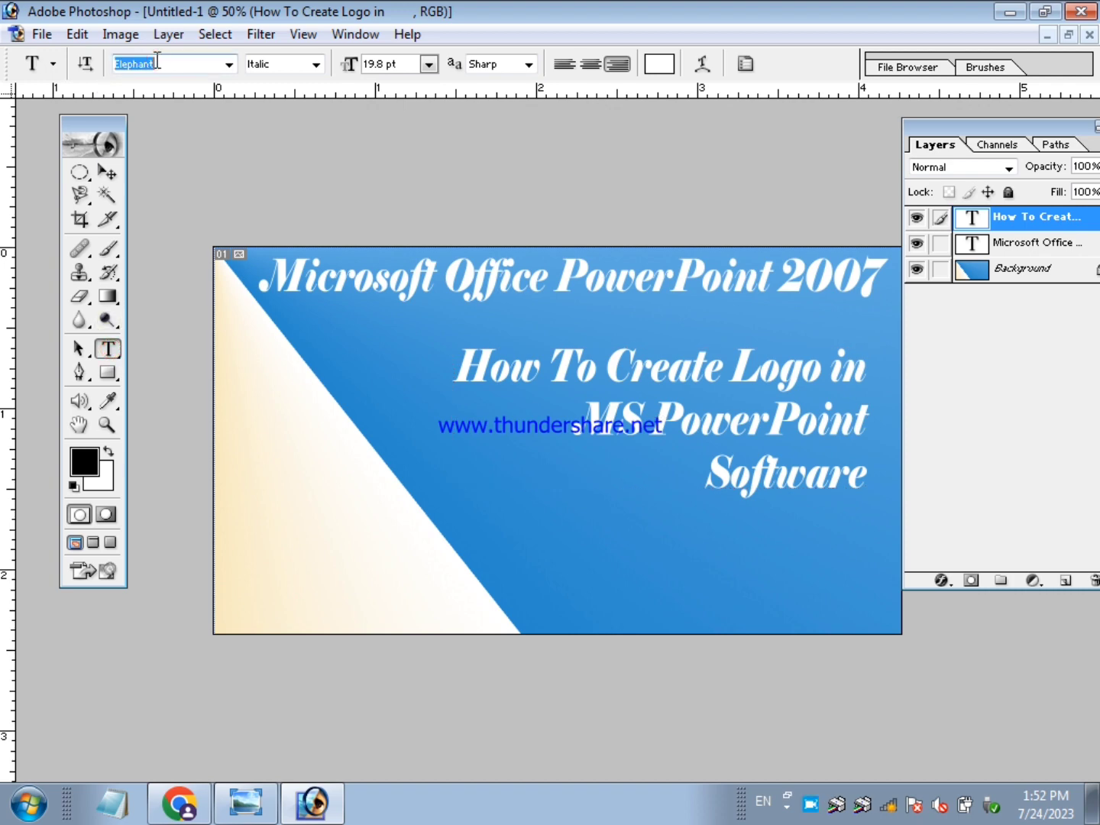
- Set the heading font to Eras Demi ITC and shift the block slightly right
key(Down)
key(Down)
key(Down)
key(Down)
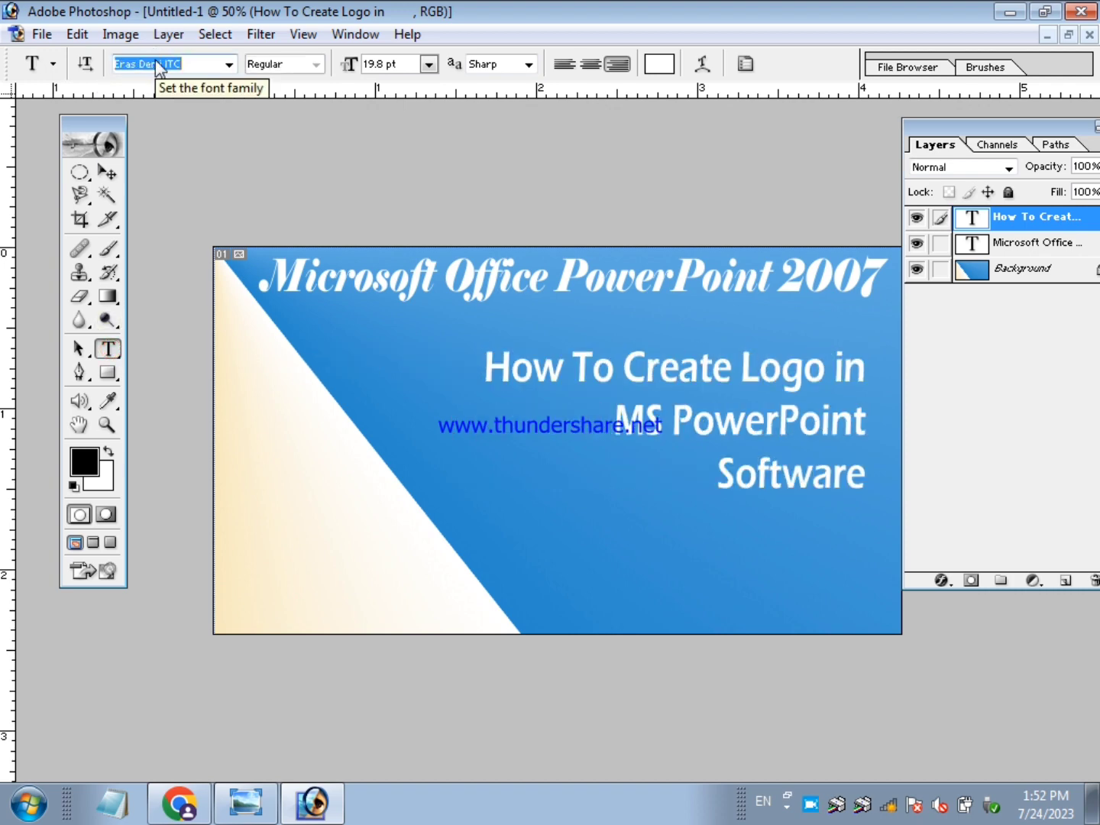
key(Up)
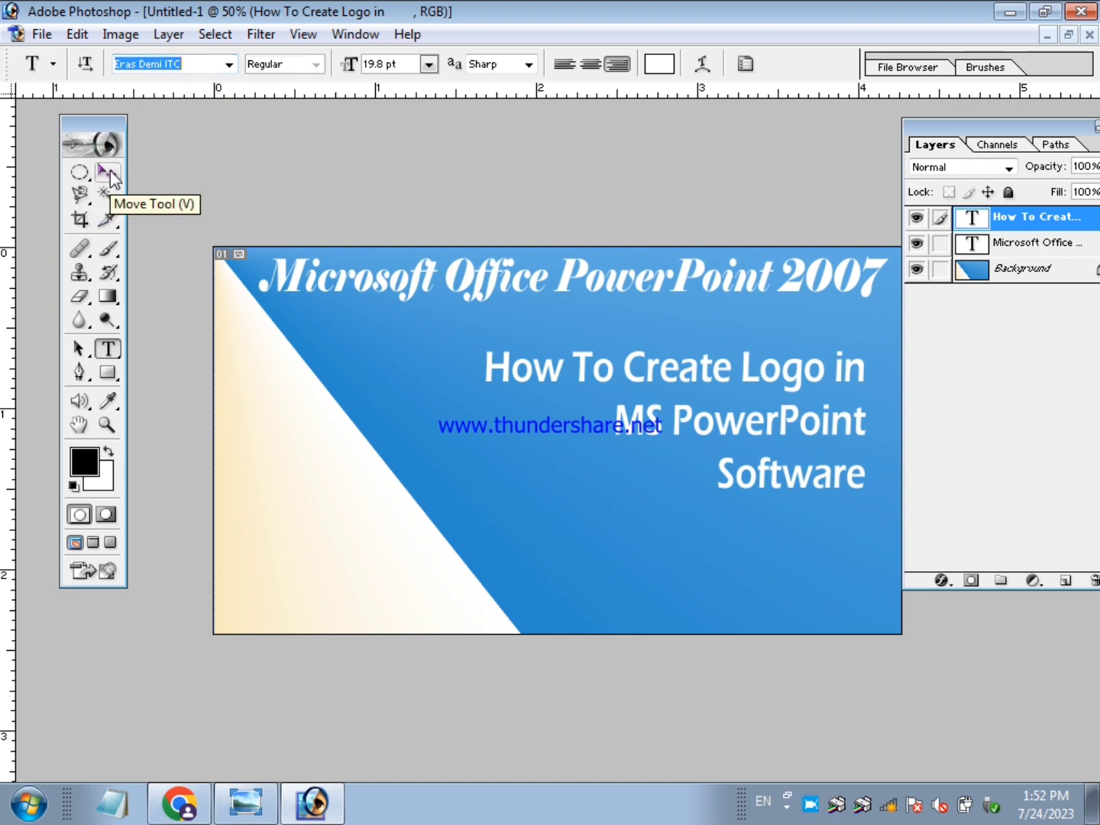
click(108, 172)
drag(815, 439, 827, 436)
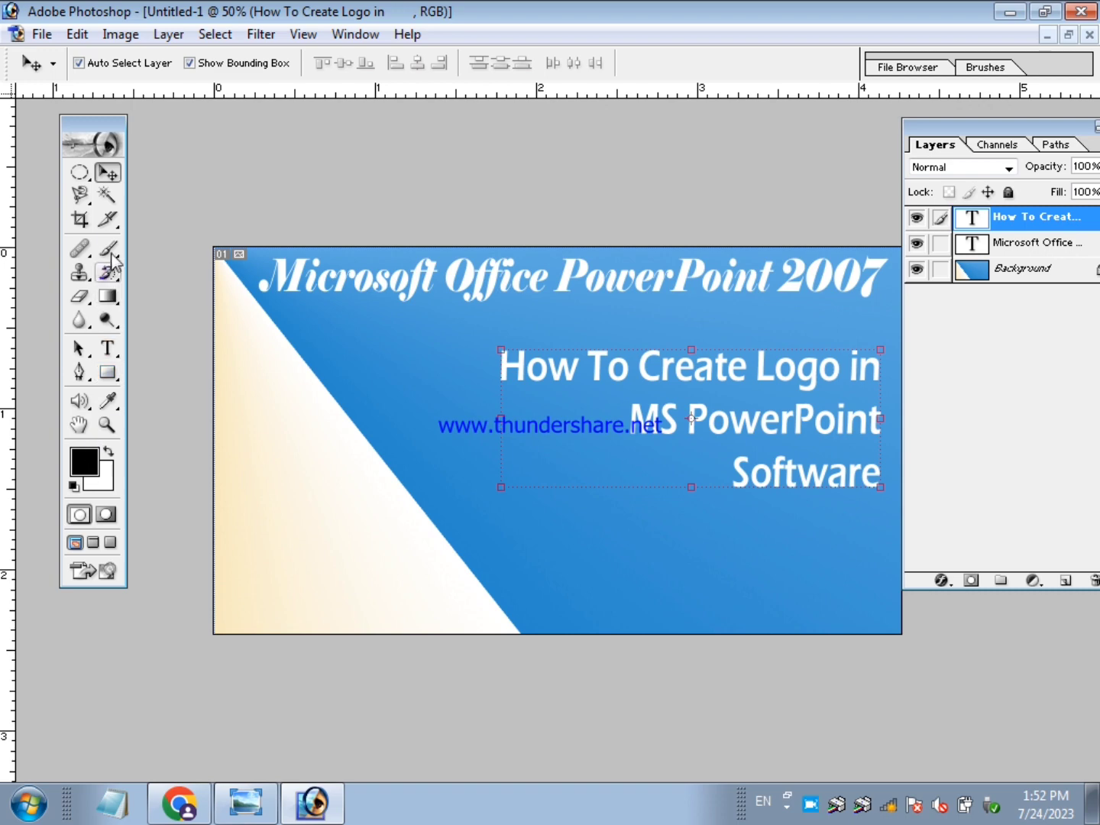
click(83, 174)
click(187, 174)
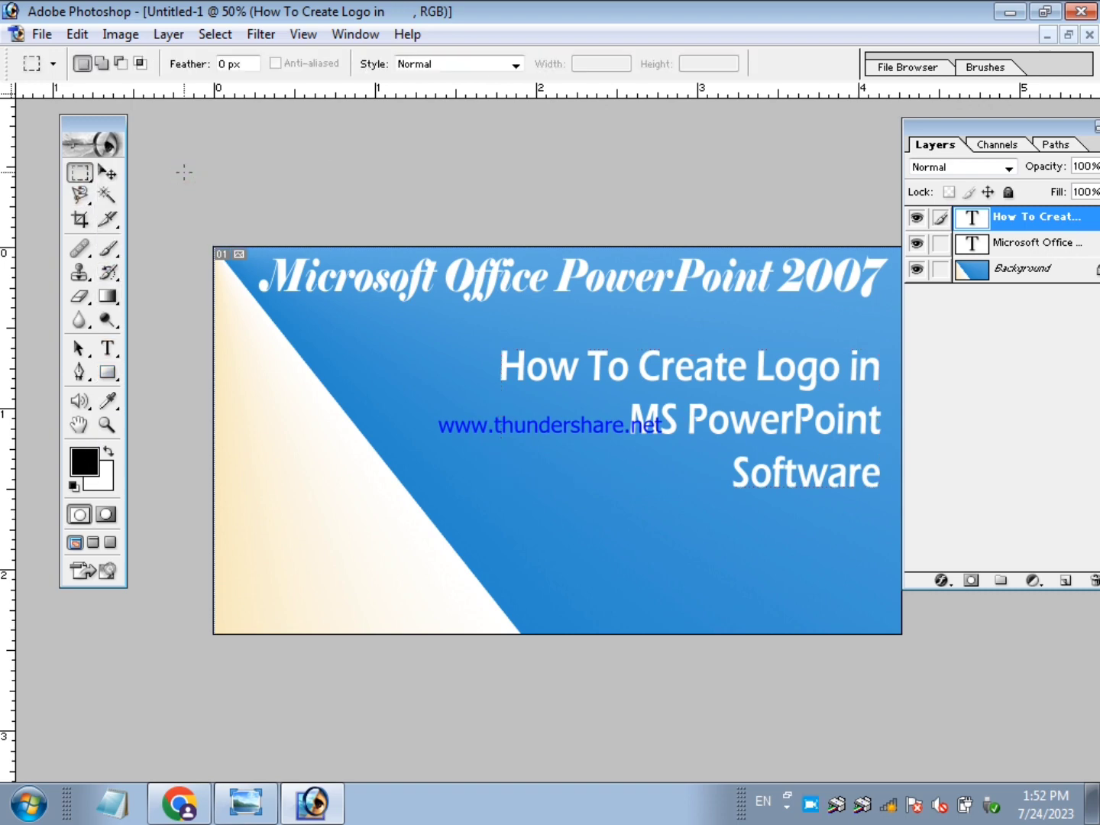
- Add a new layer and fill a rectangular strip across the banner's top with black
click(1065, 580)
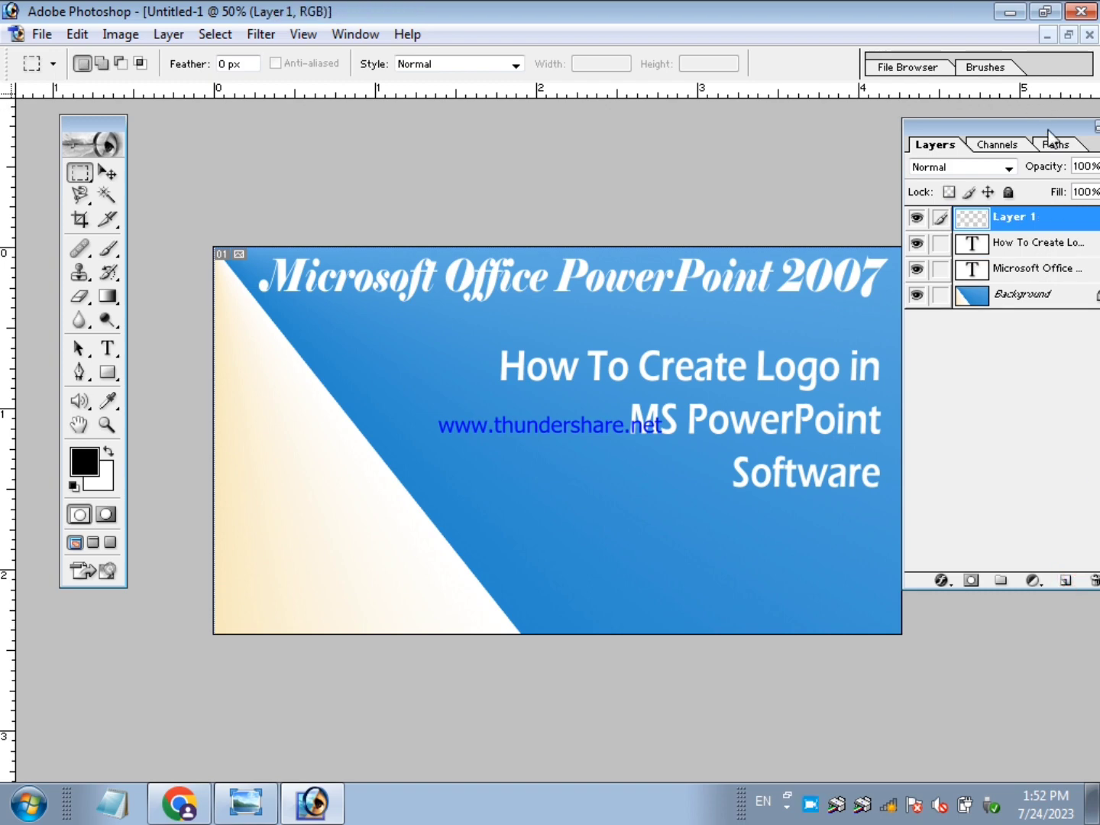
drag(1056, 128, 1024, 132)
key(ctrl+minus)
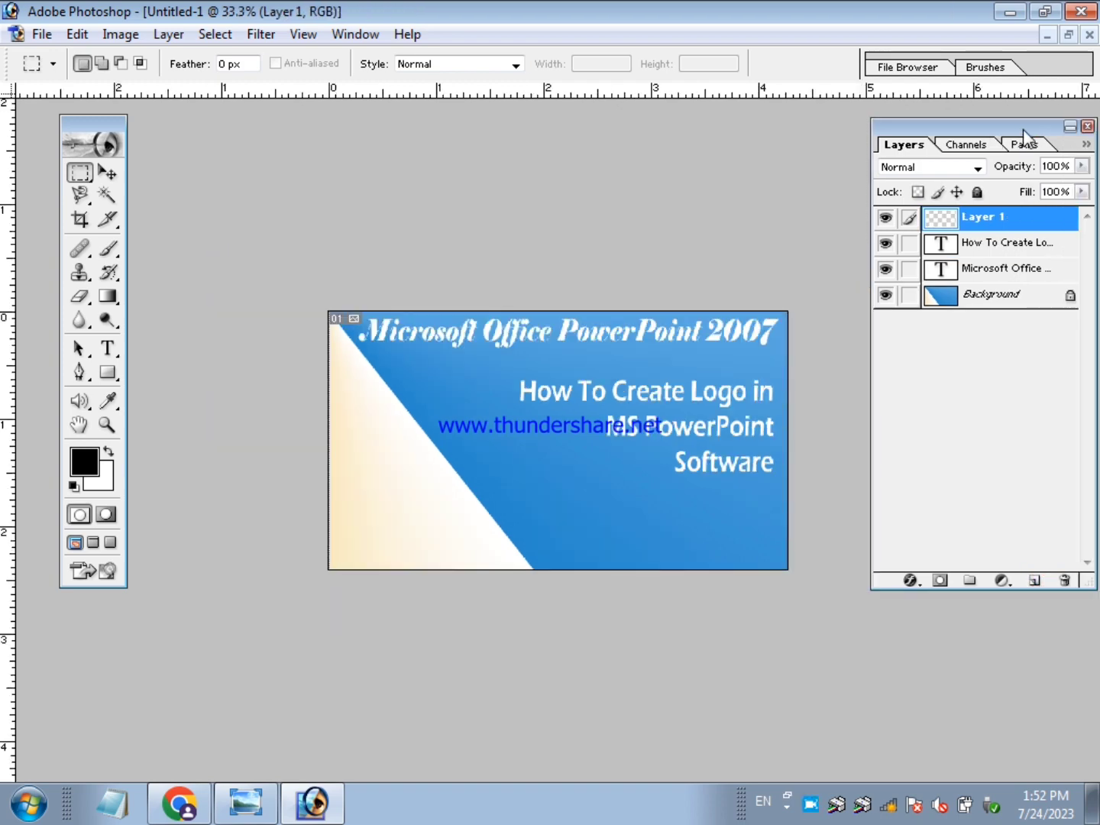
key(ctrl+plus)
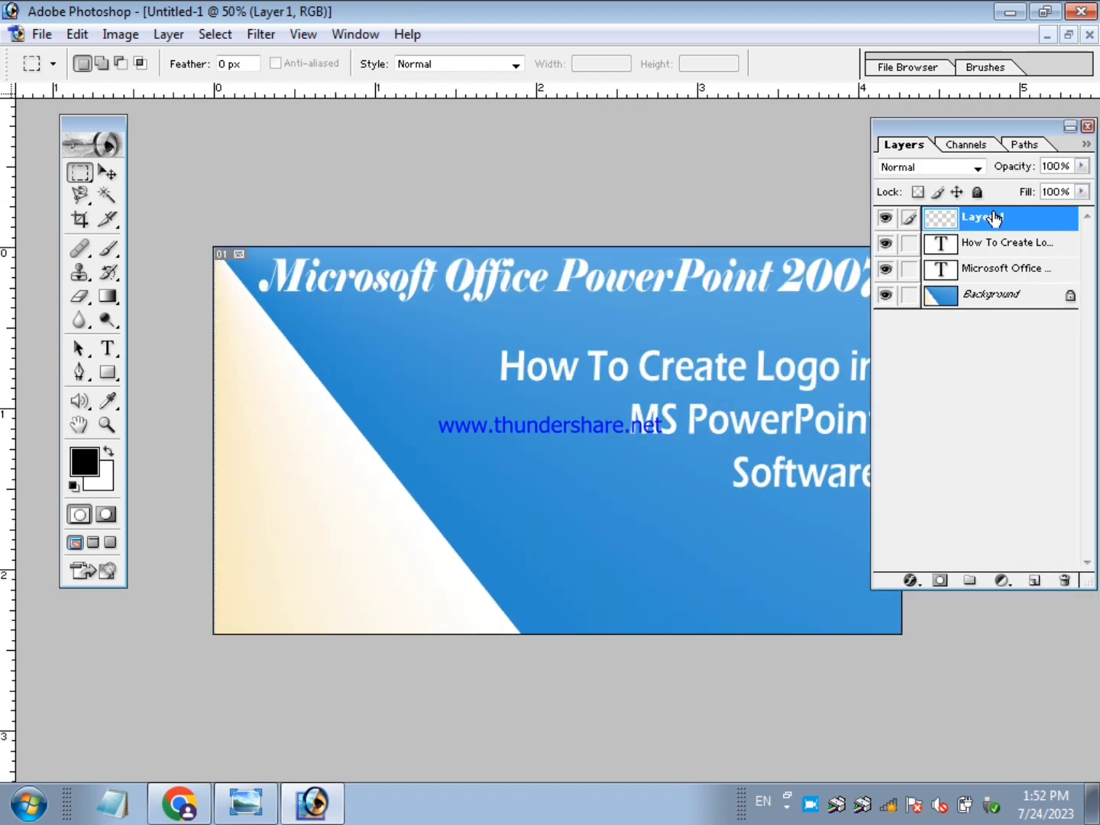
key(ctrl+minus)
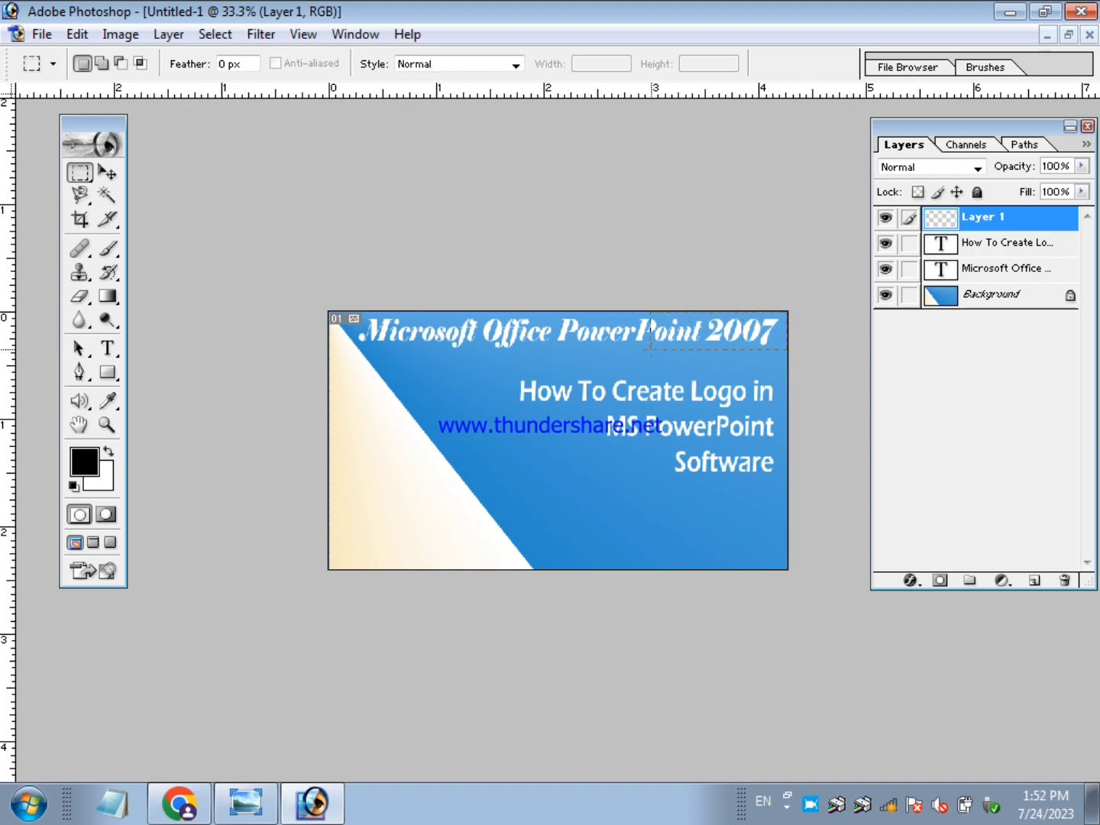
drag(432, 368, 310, 347)
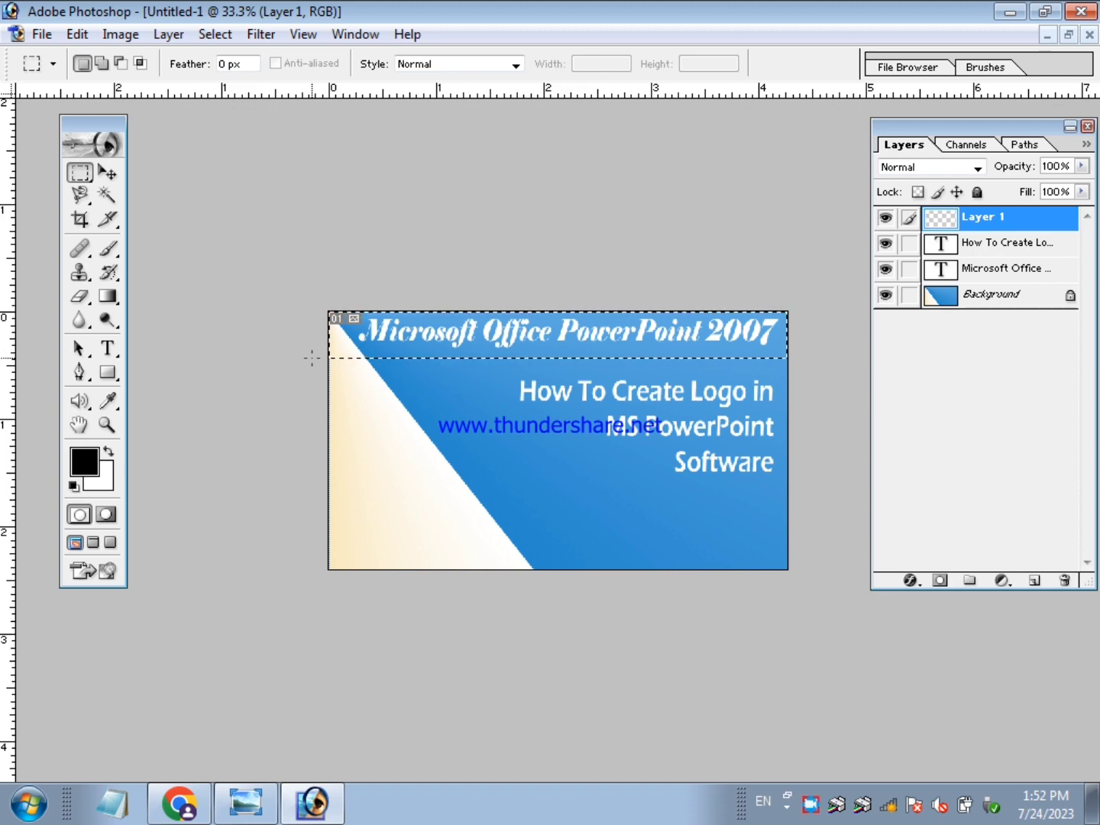
key(ctrl+BackSpace)
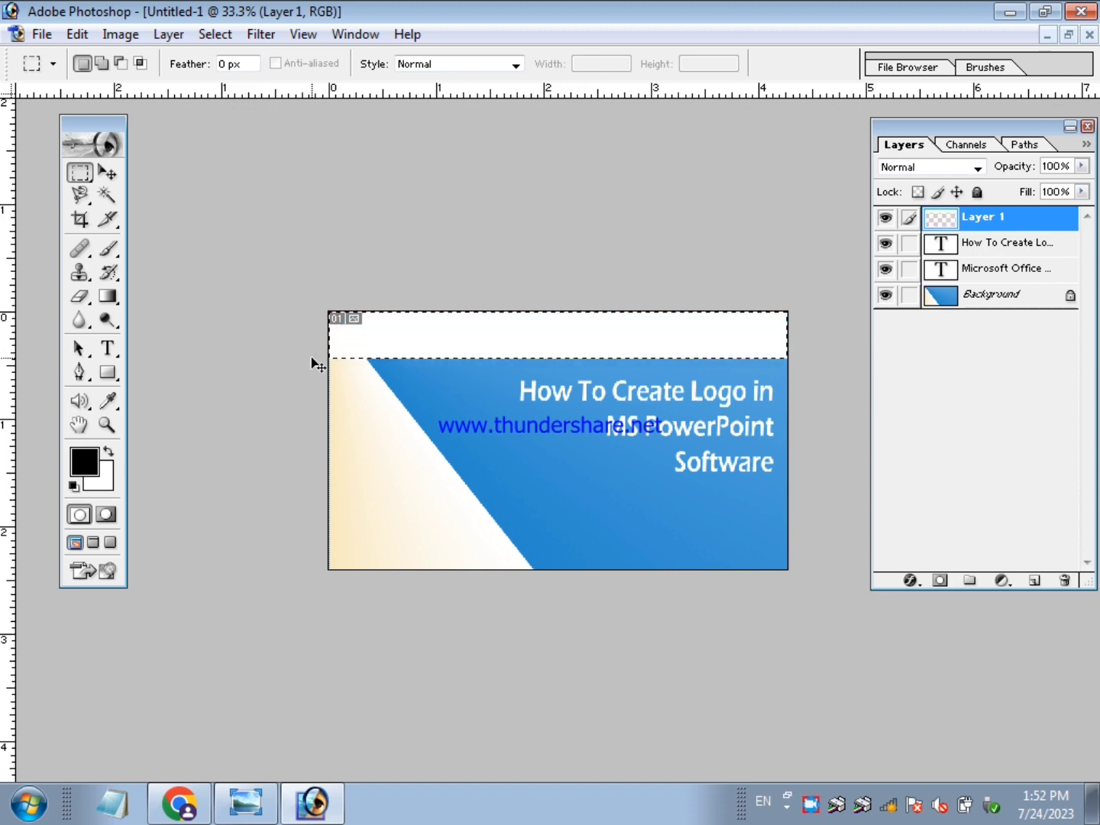
key(alt+BackSpace)
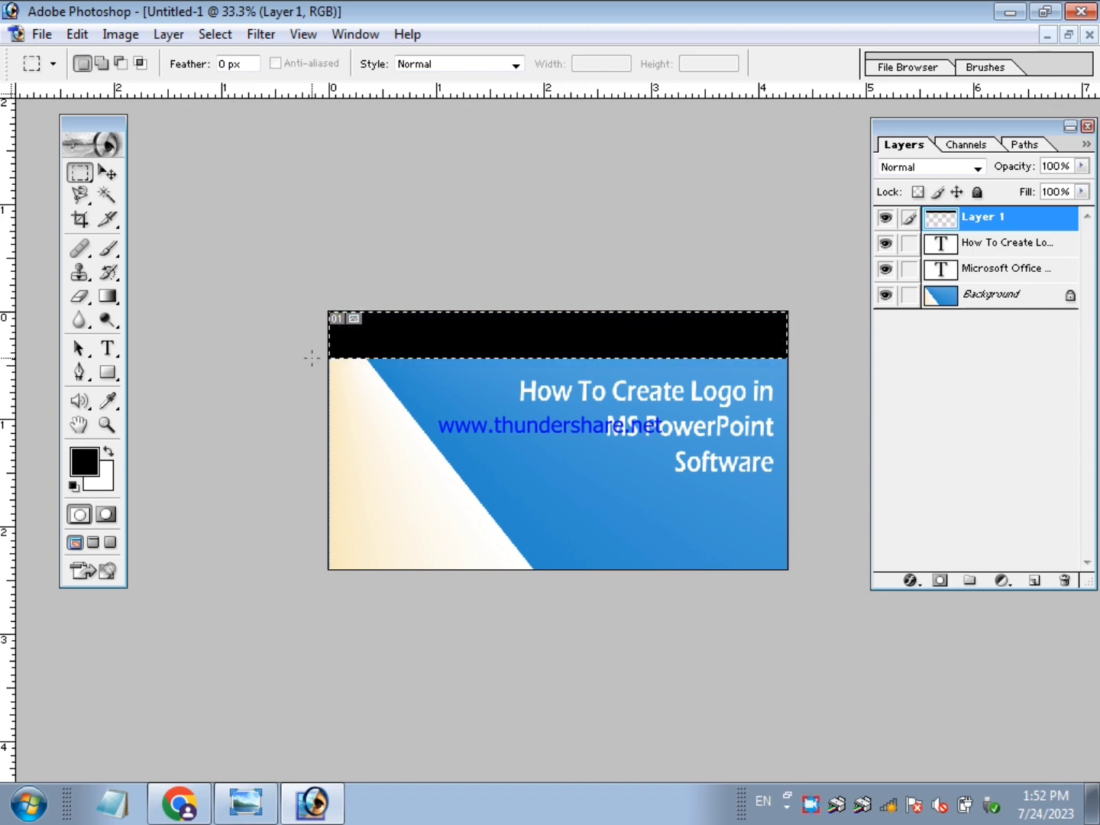
- Deselect the black strip and select Layer 1 in the Layers panel
click(107, 174)
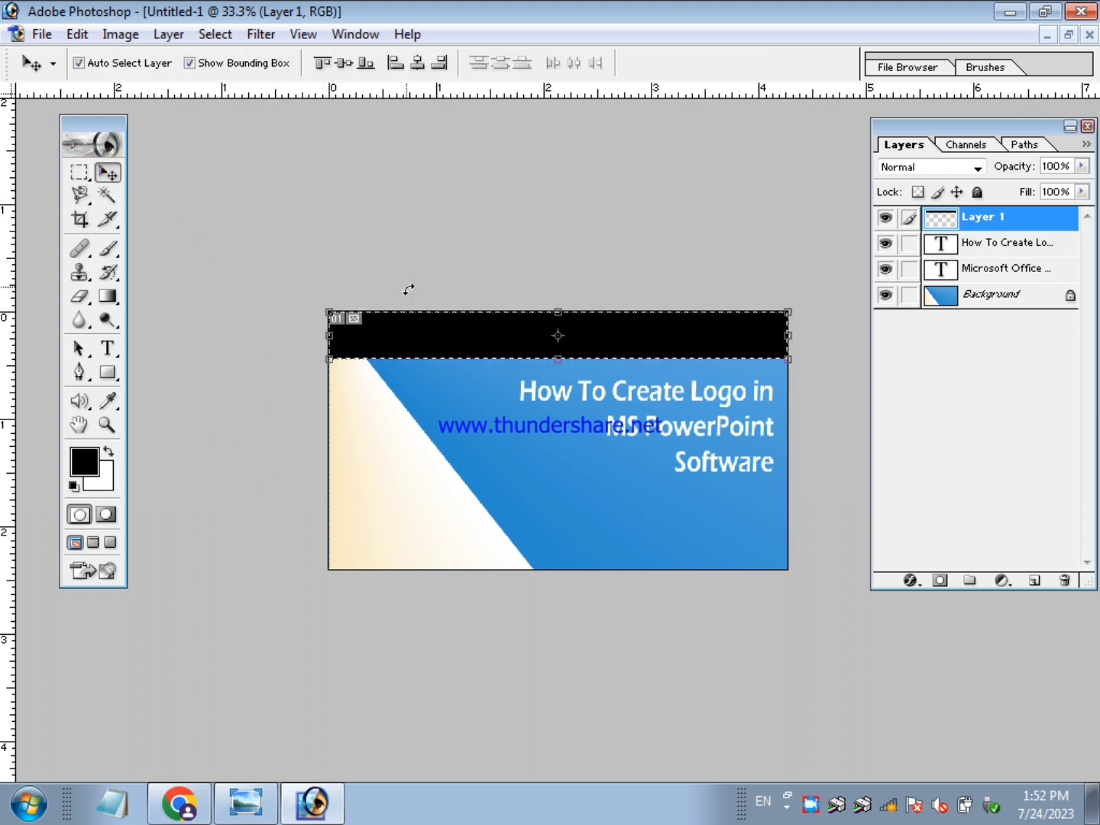
key(ctrl+d)
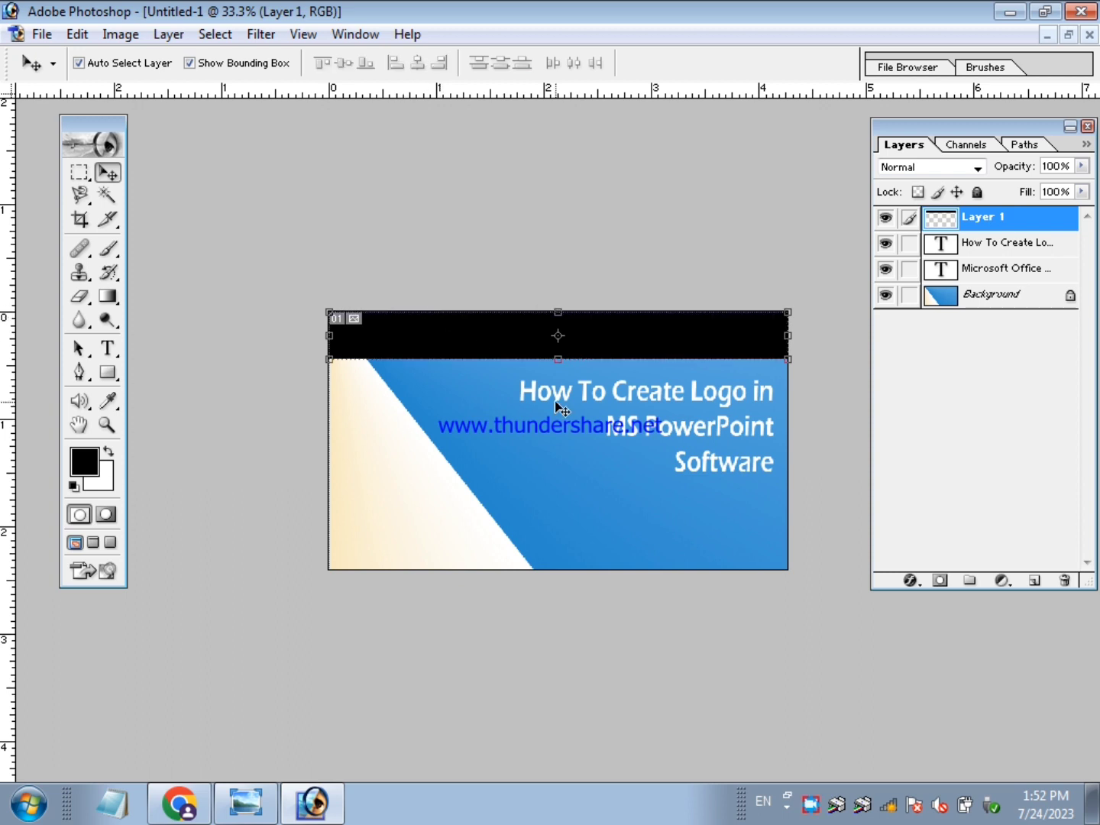
click(1007, 248)
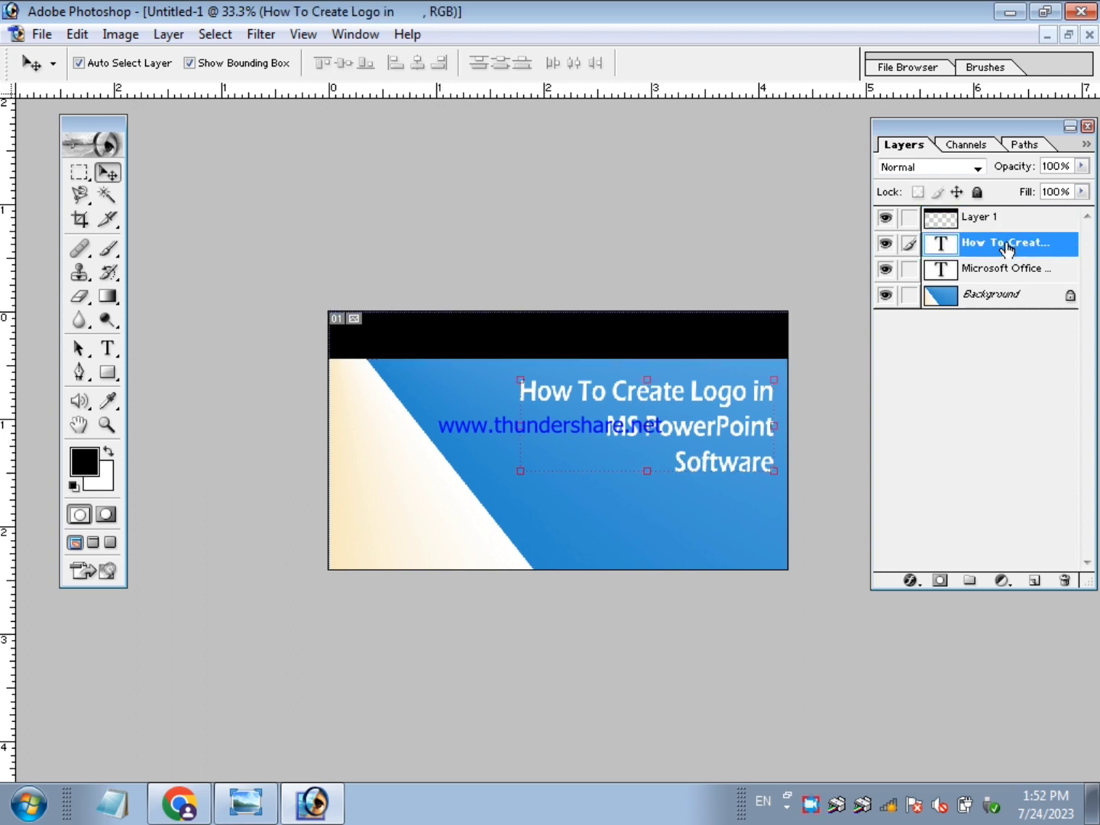
double_click(1007, 246)
key(Return)
click(638, 341)
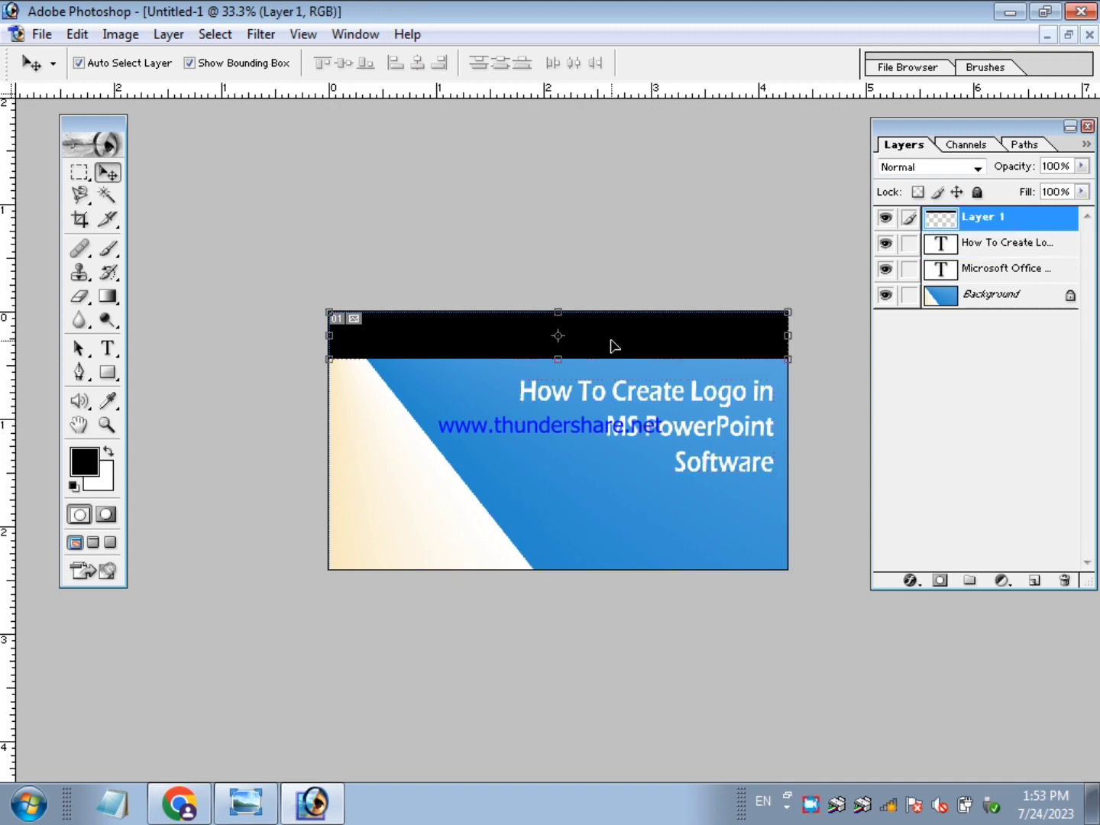
- Send Layer 1 backward twice so it sits beneath both text layers
click(176, 39)
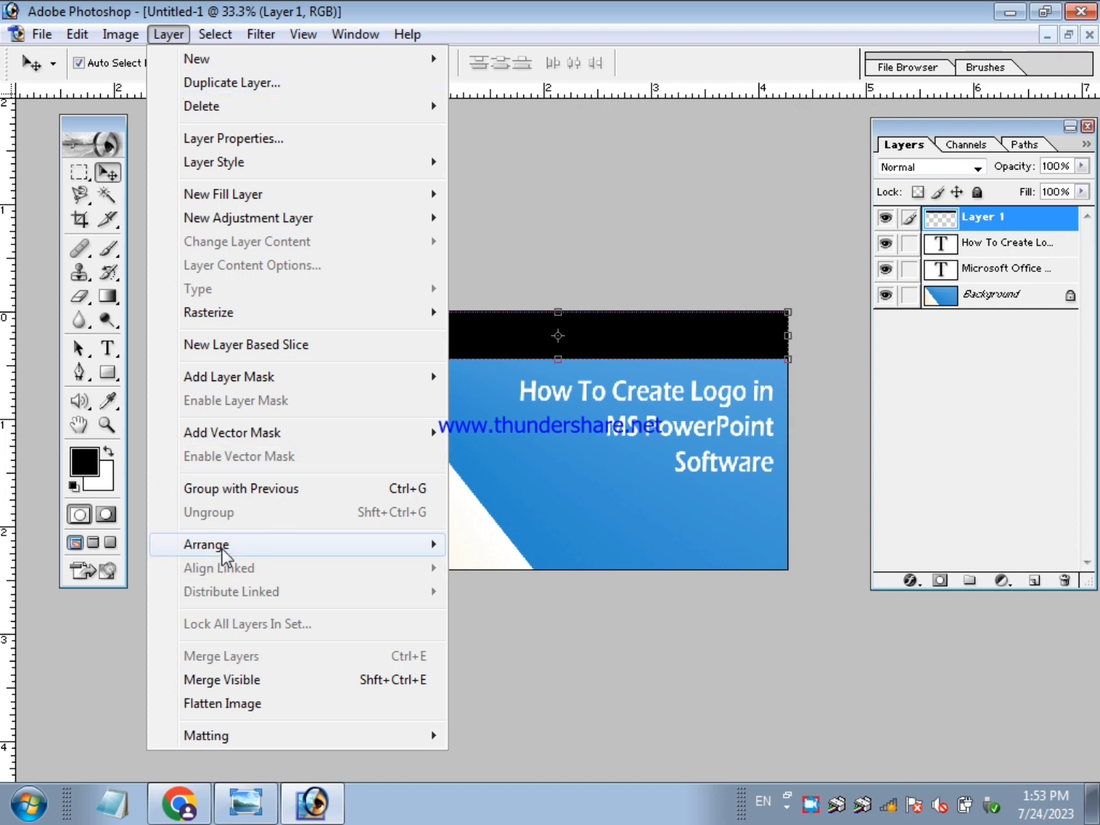
mouse_move(206, 544)
click(550, 593)
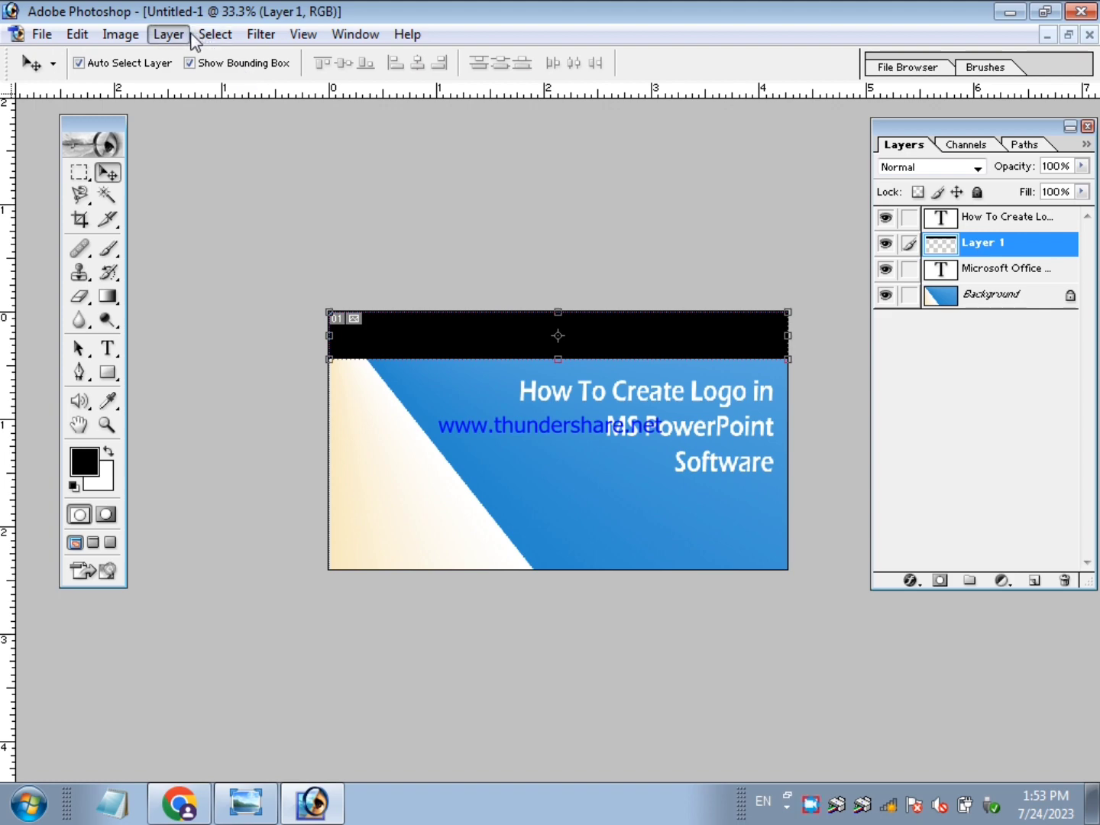
click(169, 34)
click(230, 543)
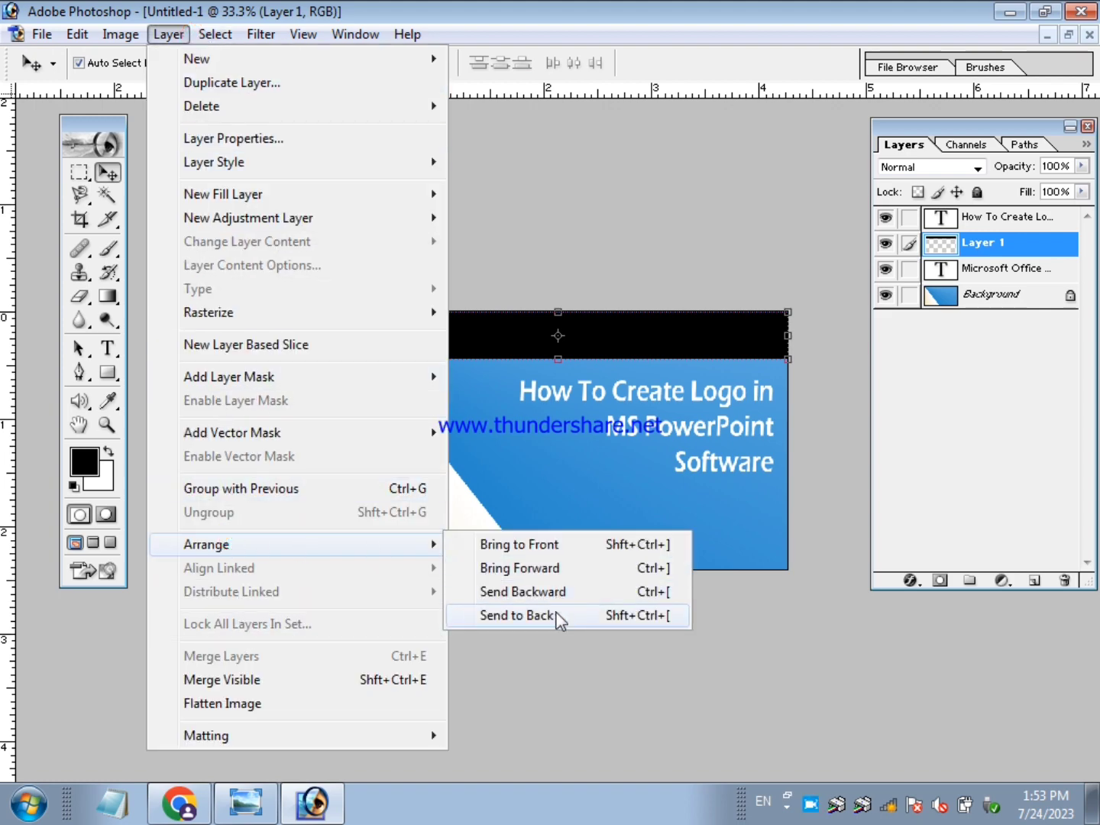
click(555, 594)
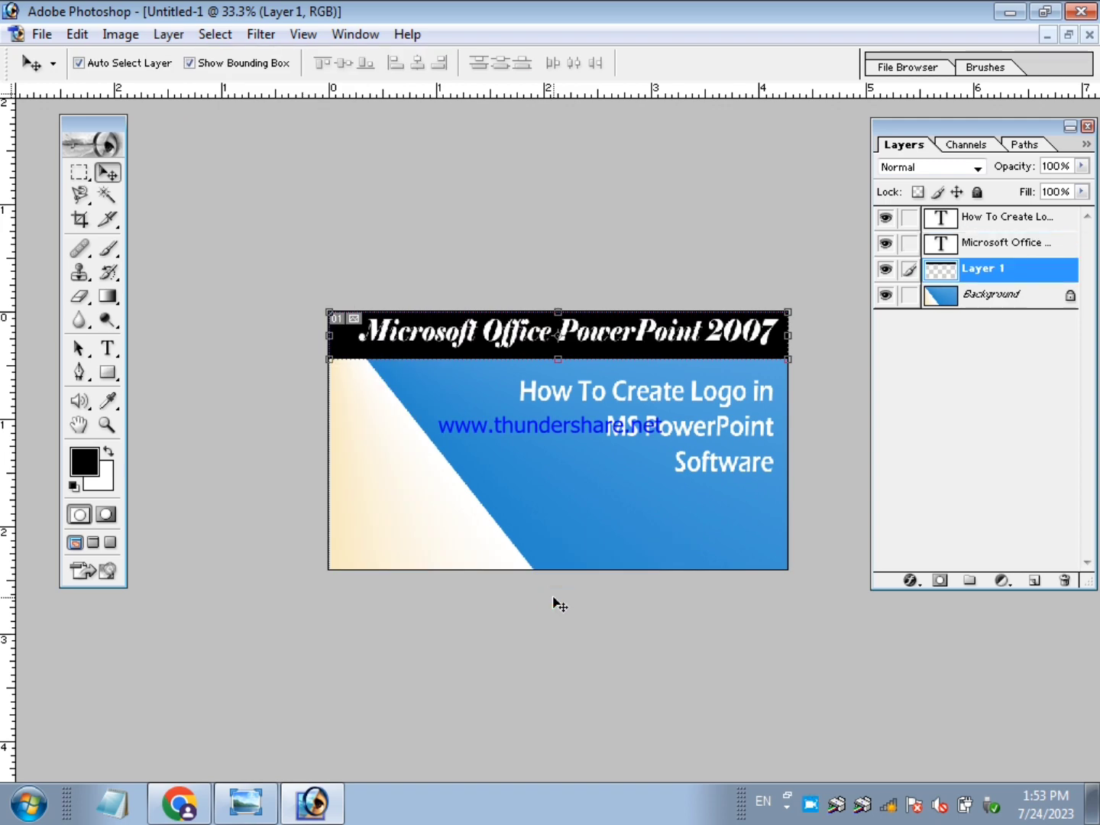
click(544, 416)
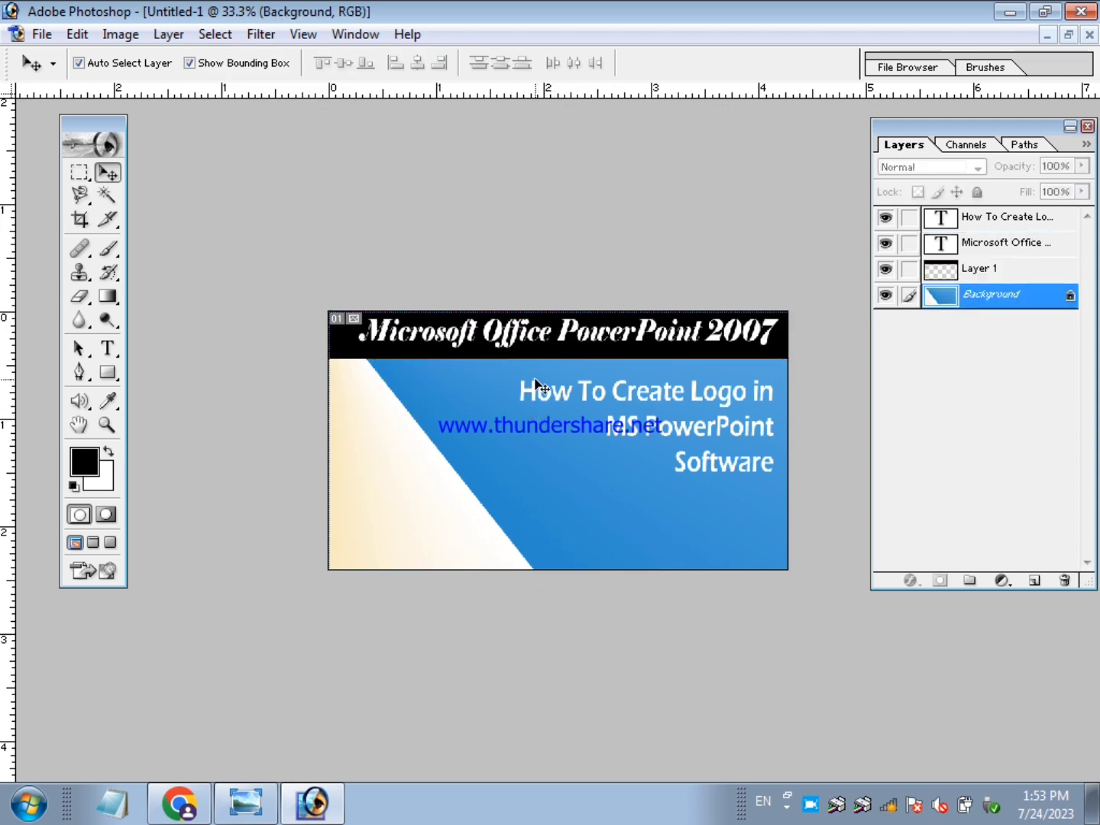
- Duplicate the black strip as Layer 1 copy and move it to the banner's bottom edge
click(534, 352)
key(Tab)
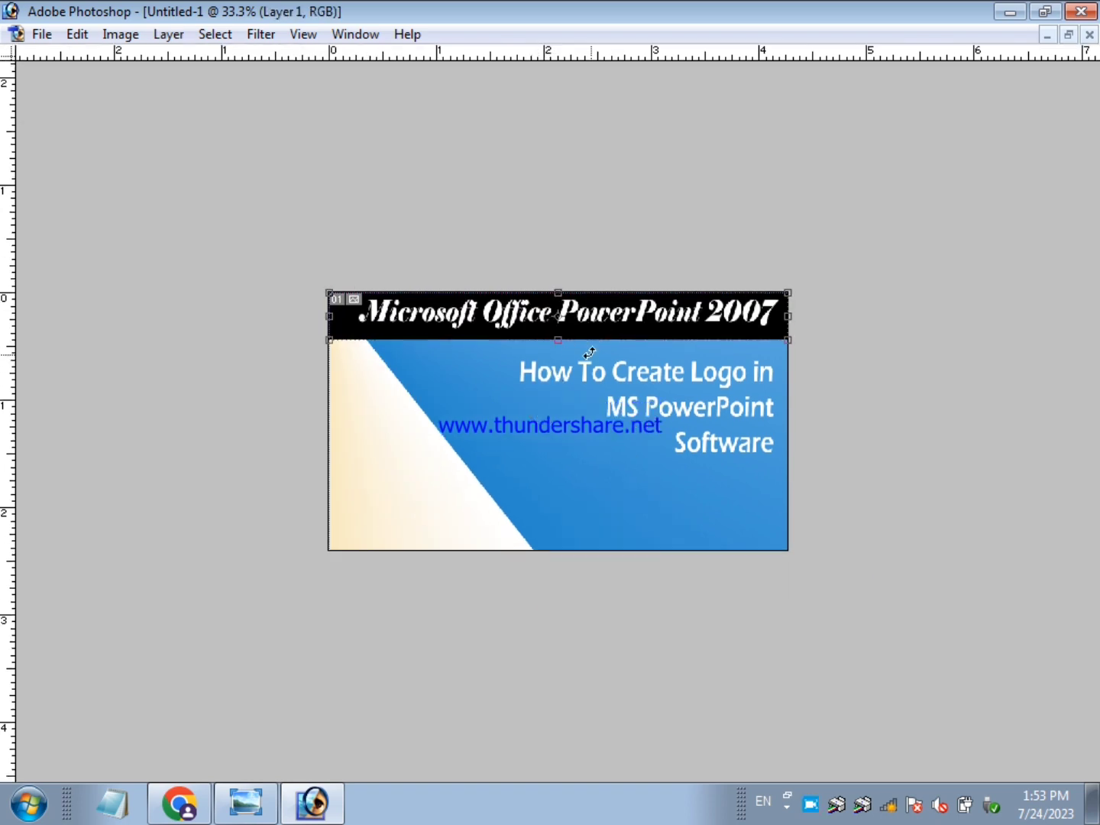
key(ctrl+0)
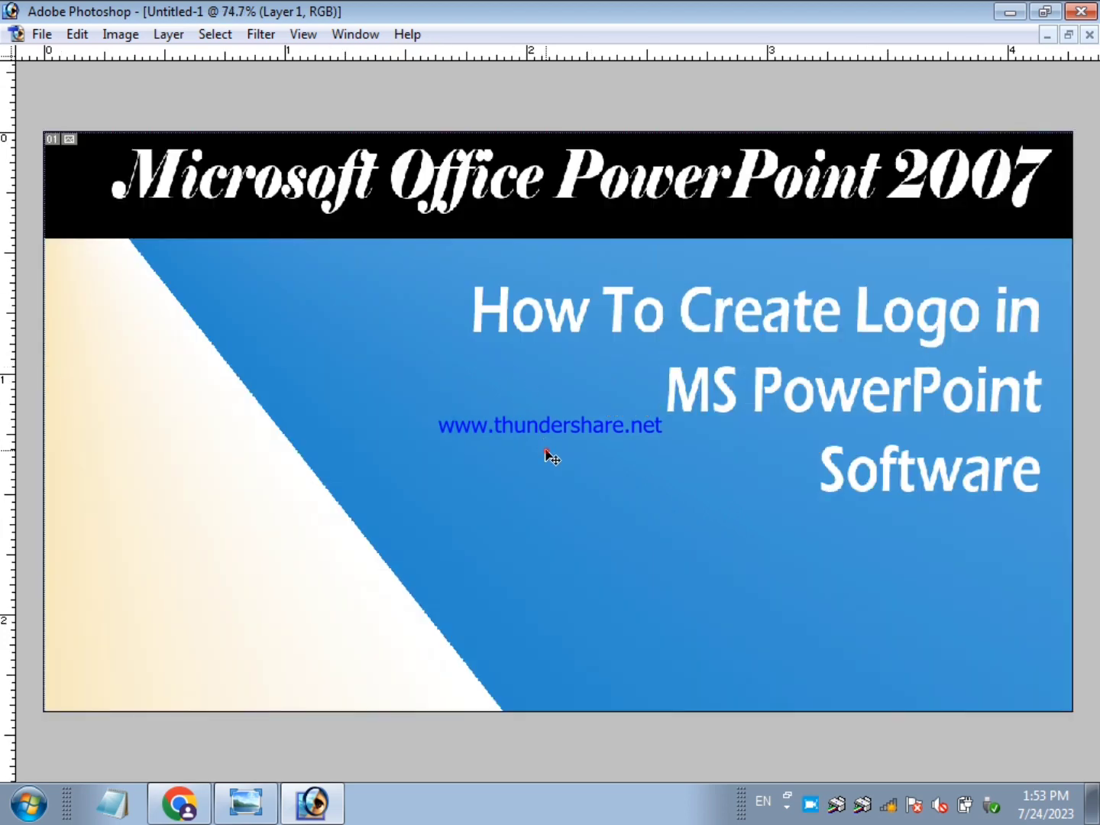
click(561, 299)
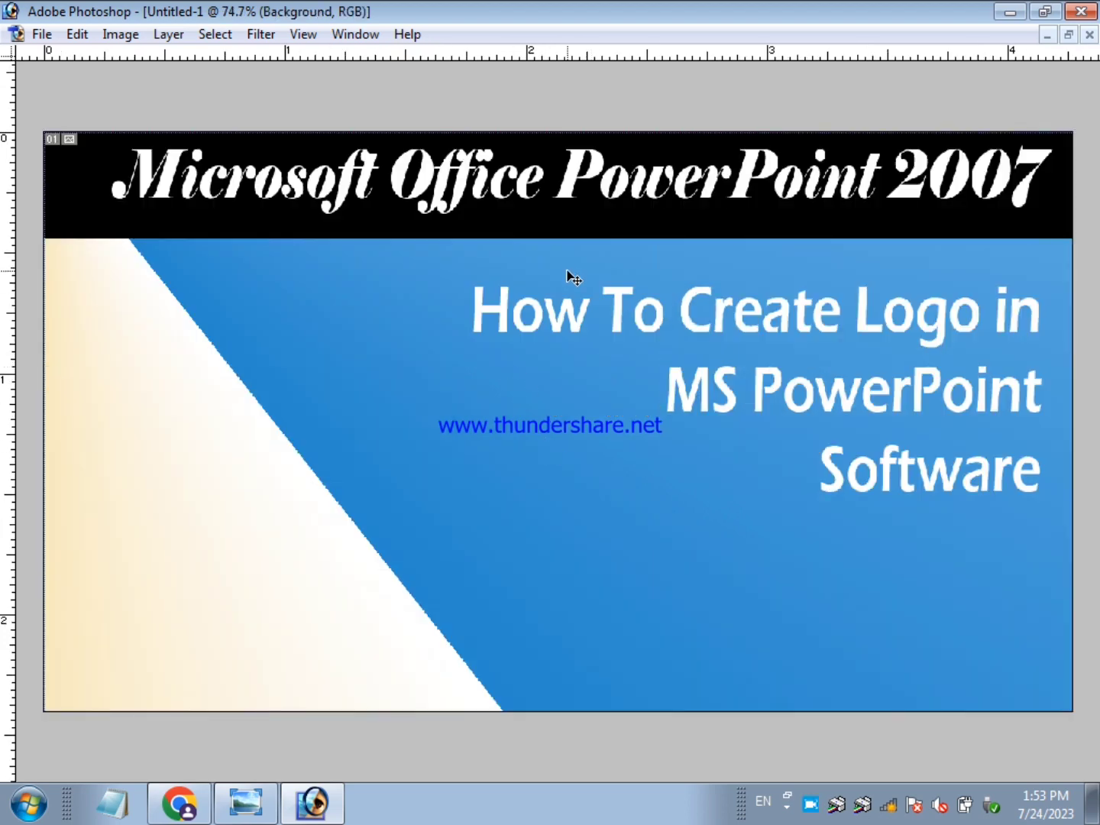
key(Tab)
key(ctrl+minus)
key(ctrl+minus)
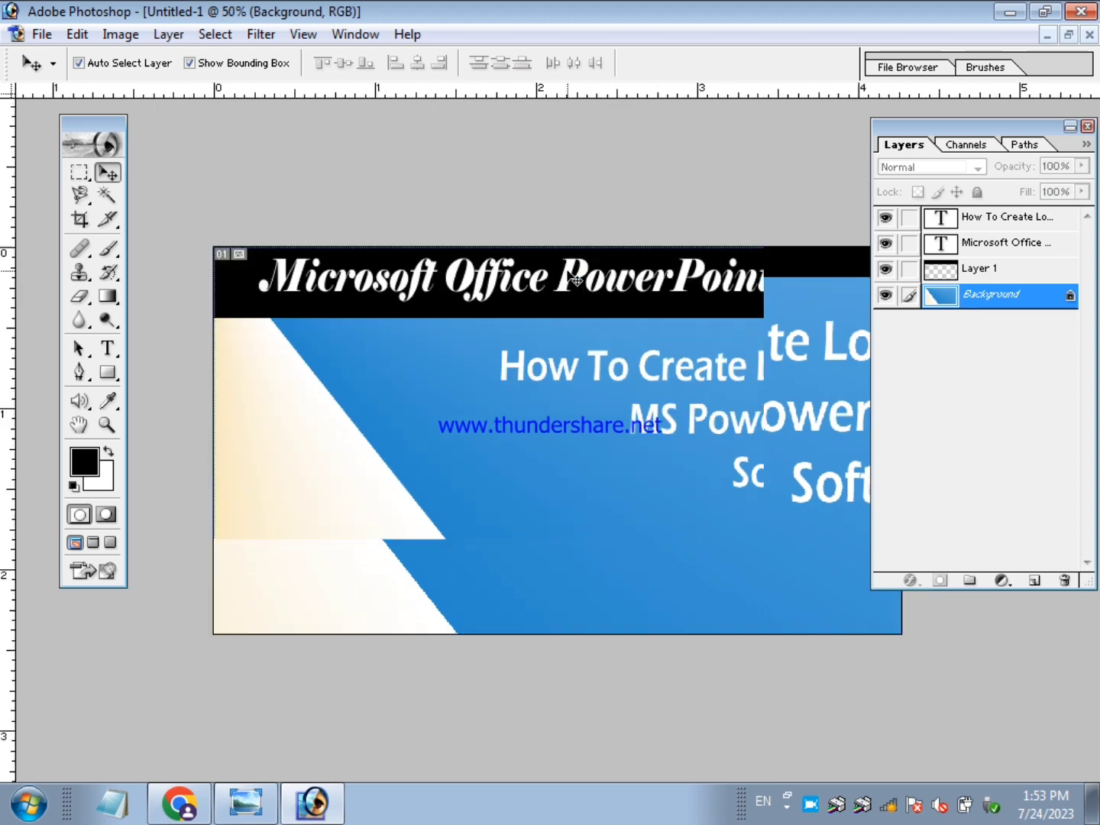
key(ctrl+minus)
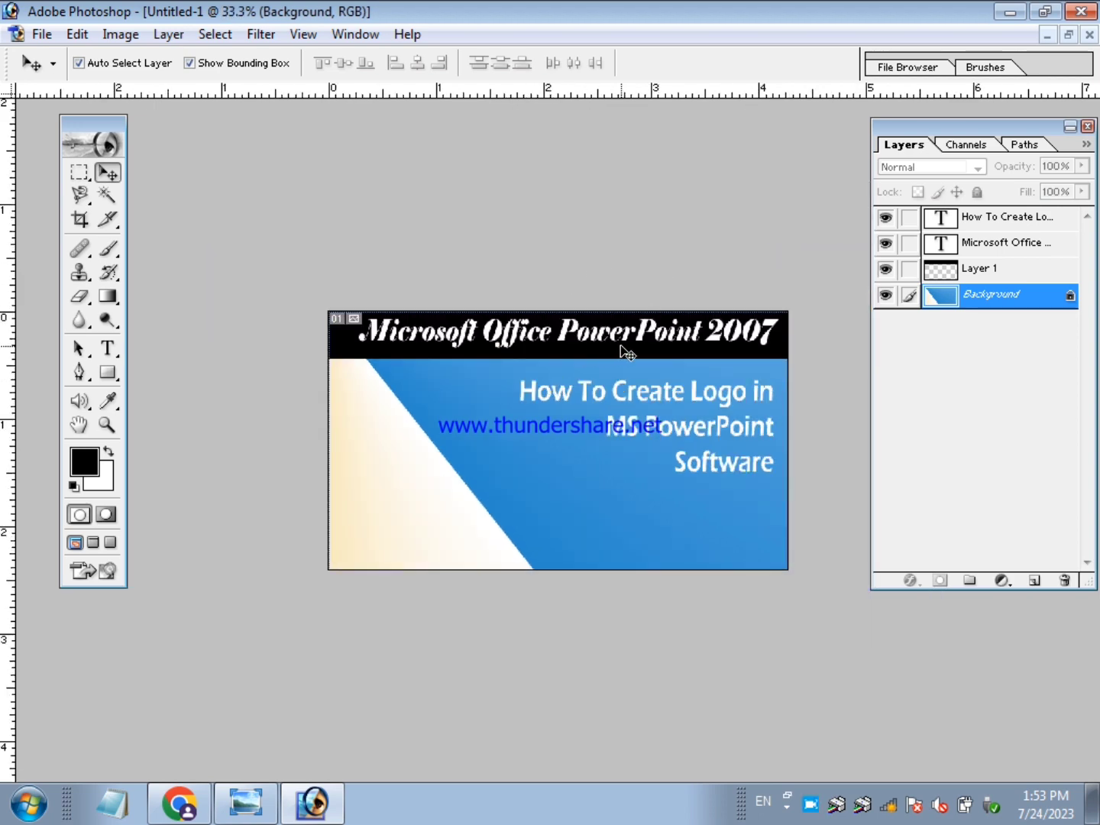
click(608, 357)
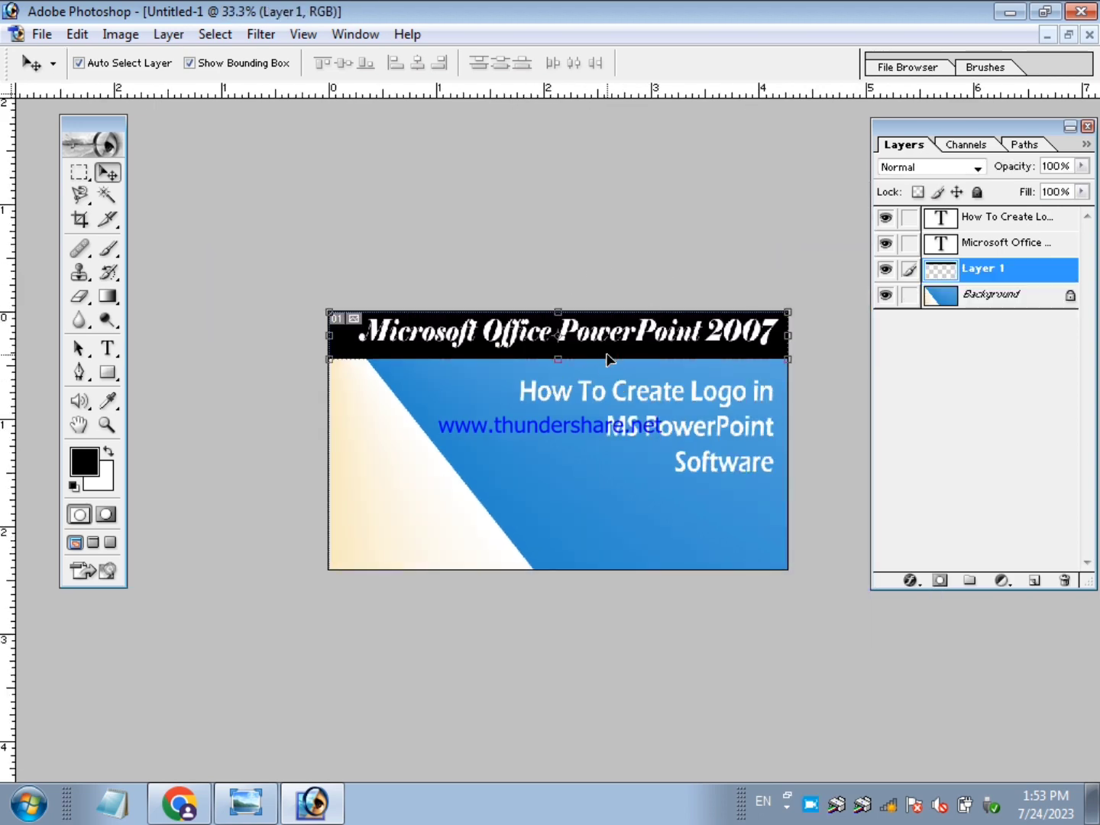
drag(609, 358, 604, 578)
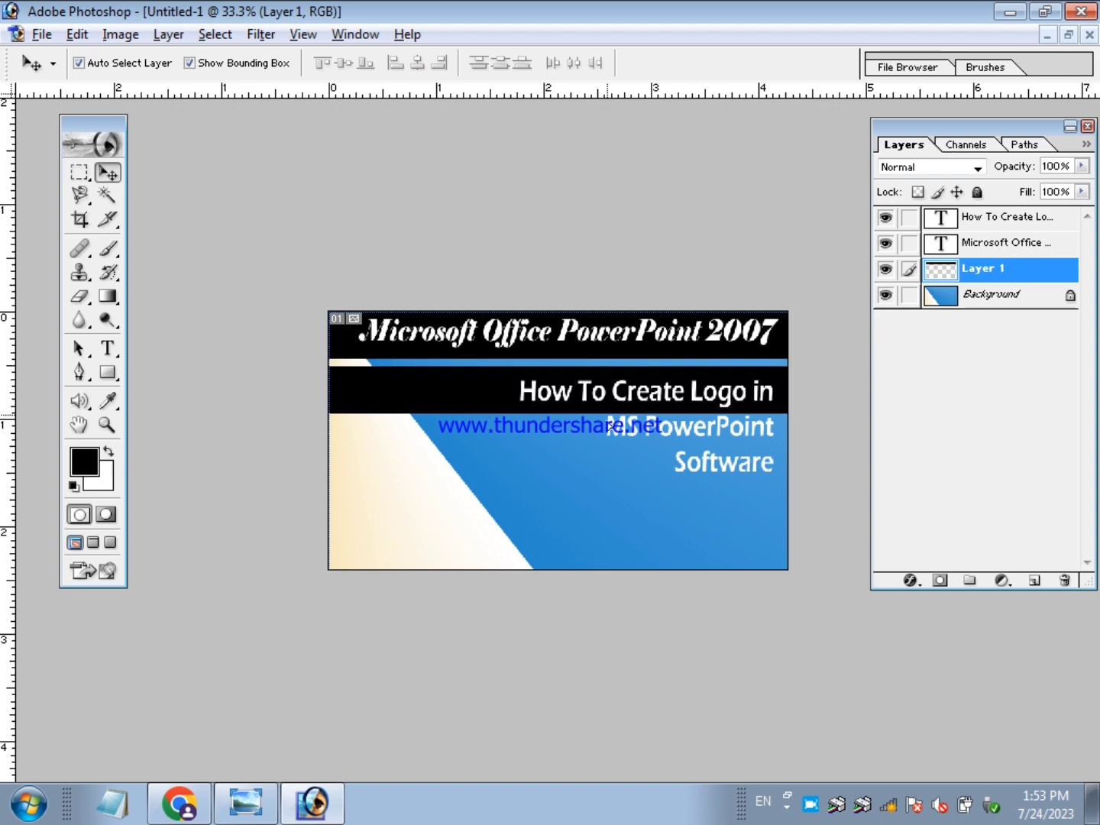
alt+click(605, 578)
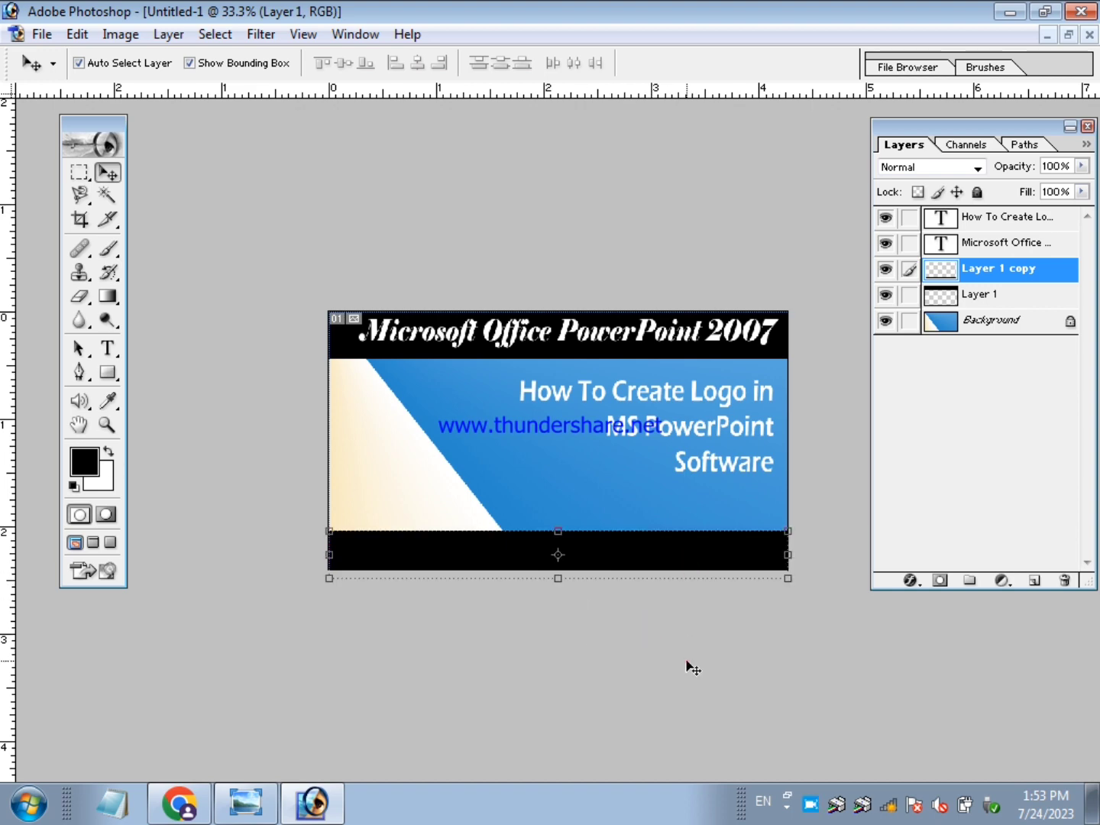
click(739, 469)
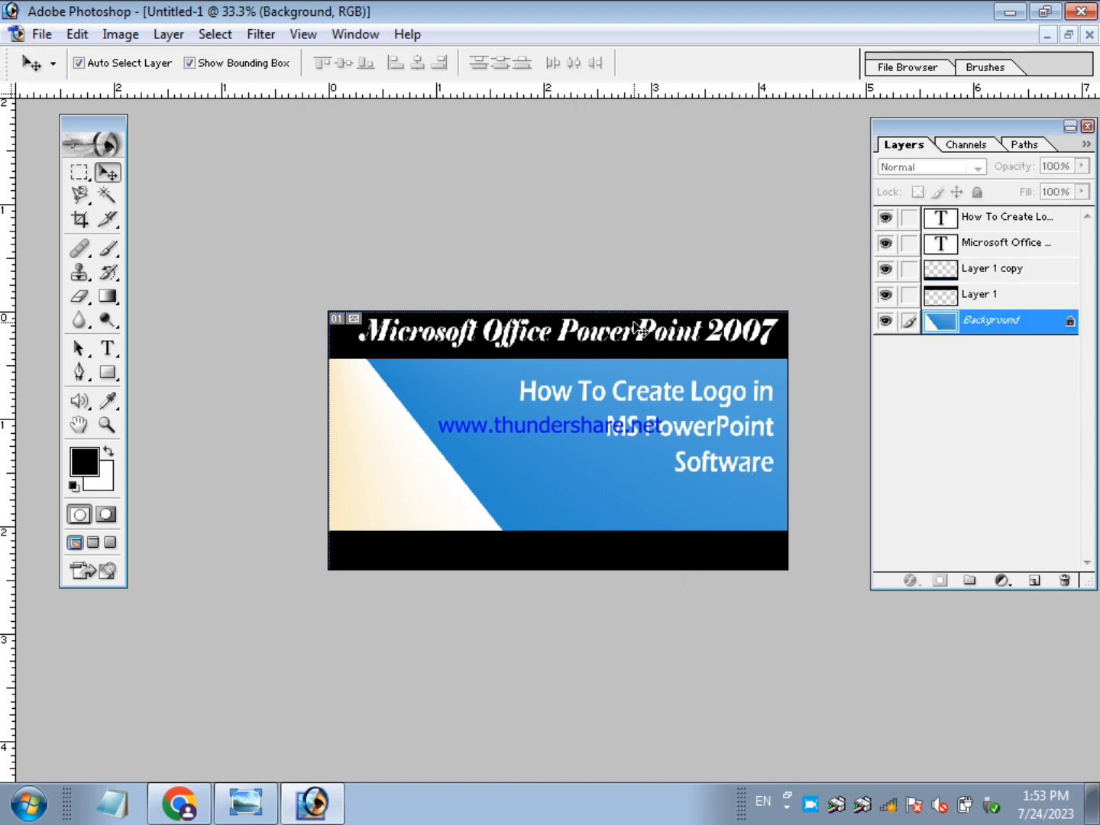
- Copy the Microsoft Office PowerPoint 2007 title into the bottom bar, scaled to 55.9% × 63.6%
click(422, 341)
drag(417, 339, 452, 551)
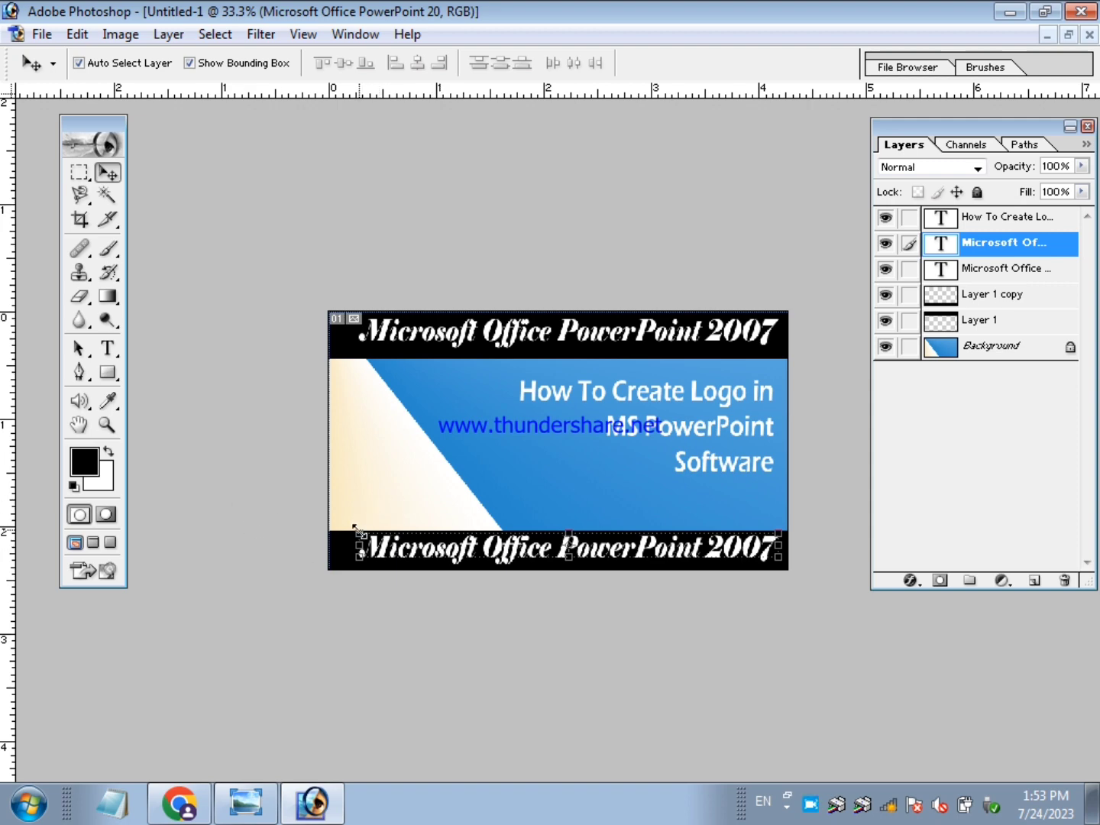
drag(355, 527, 543, 541)
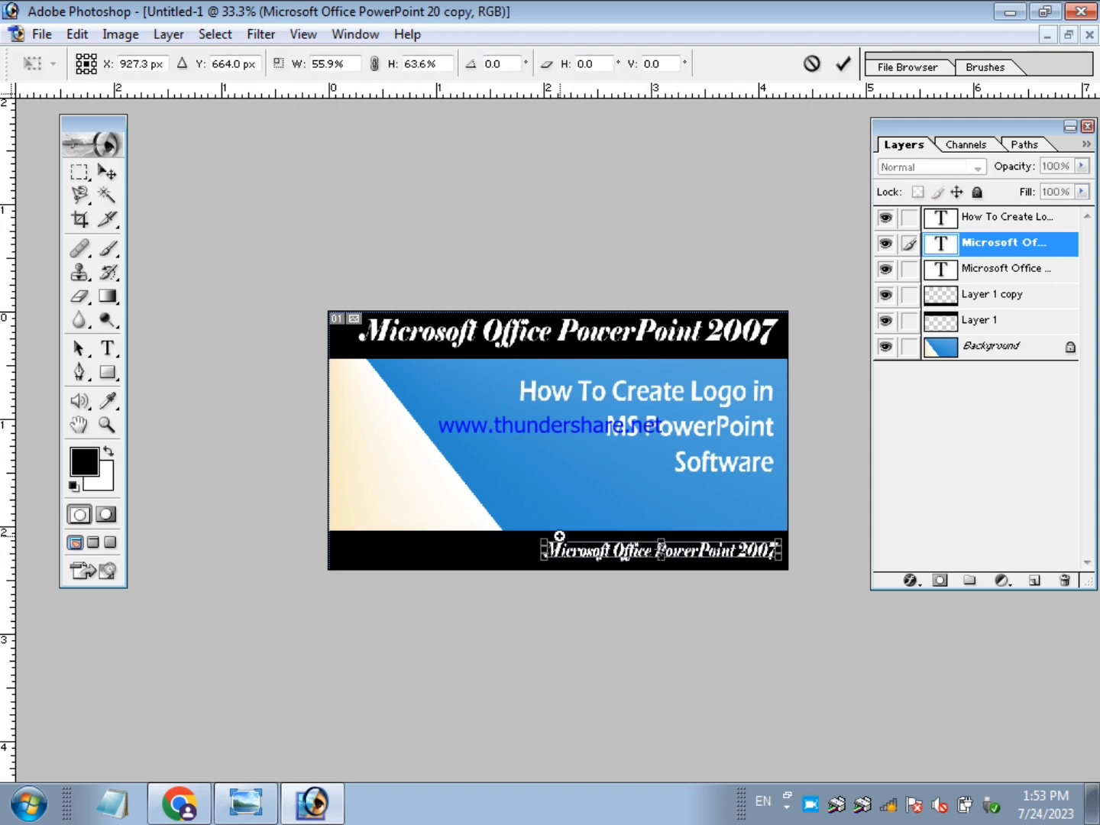
drag(486, 512, 805, 608)
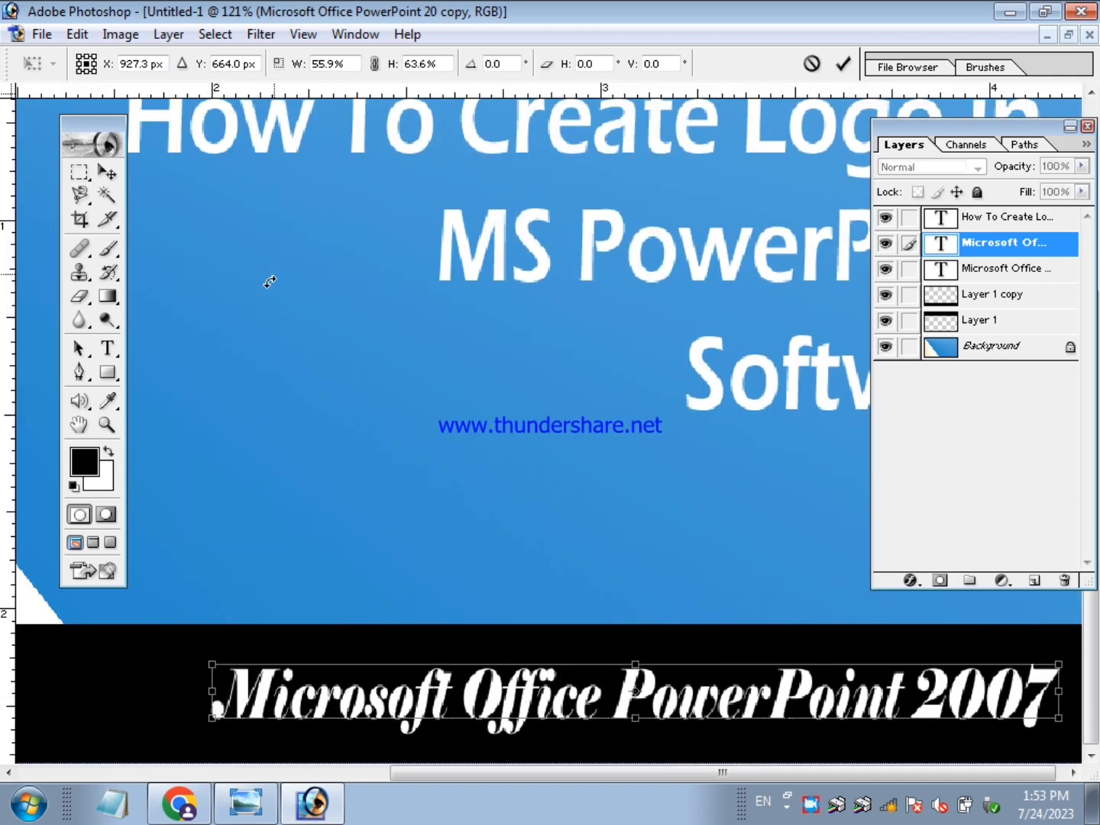
click(109, 349)
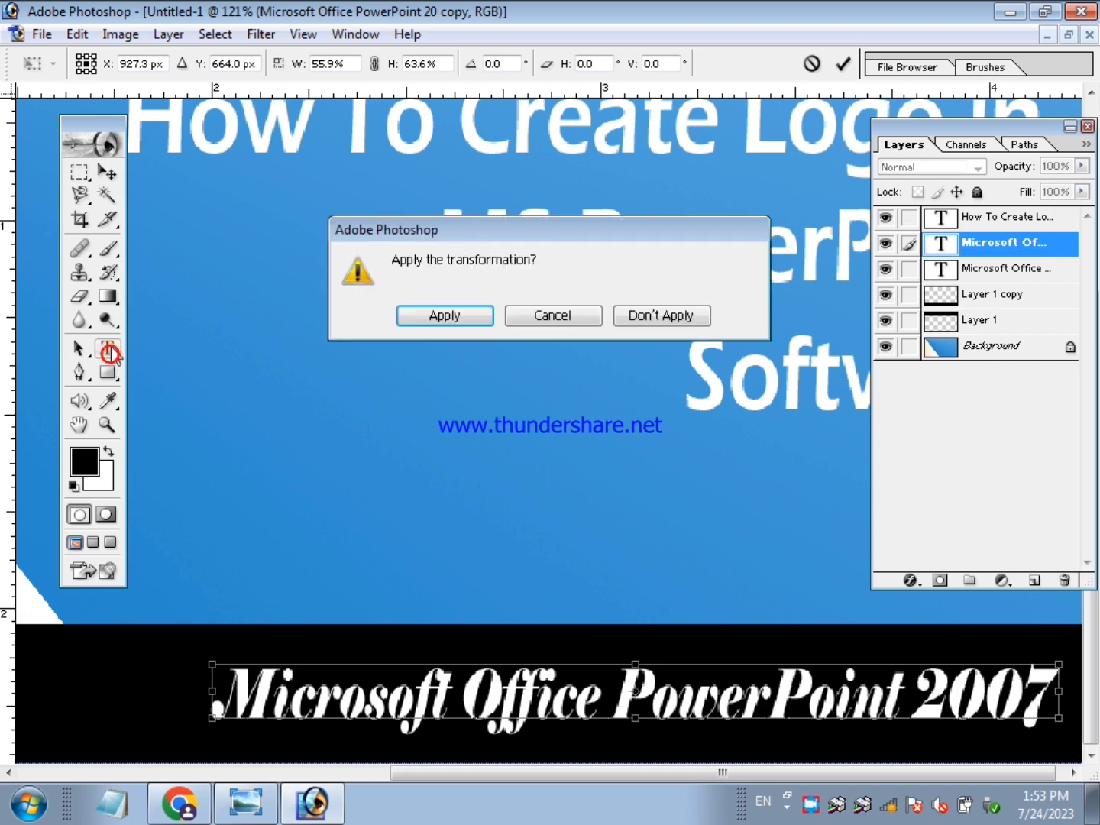
click(418, 321)
click(198, 70)
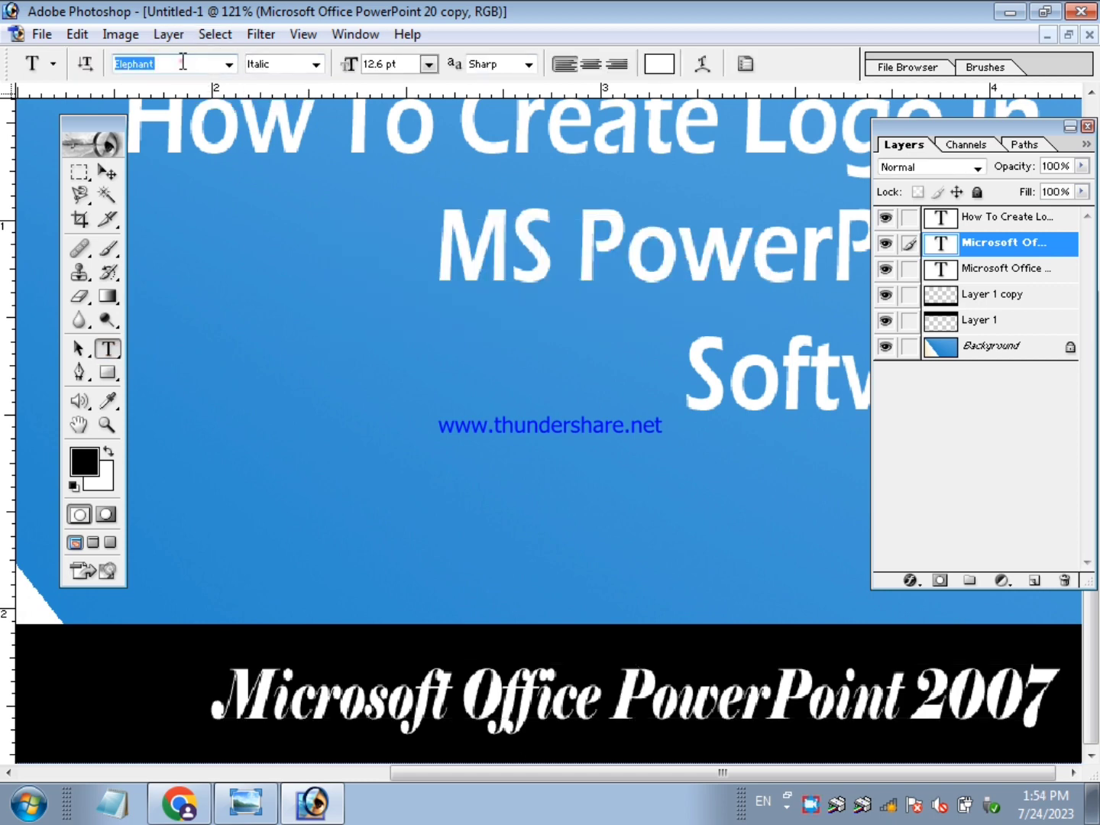
- Change the bottom-bar text's font from Elephant to Franklin Gothic Demi
click(181, 64)
click(108, 172)
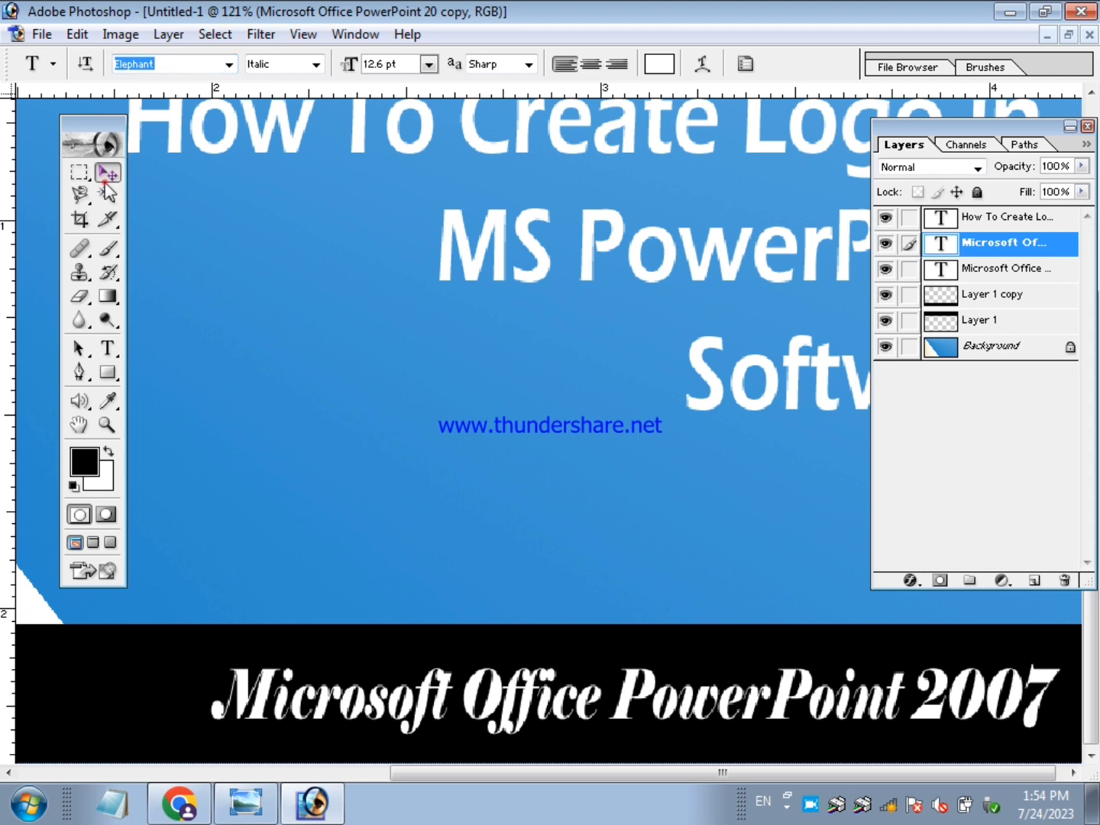
click(107, 348)
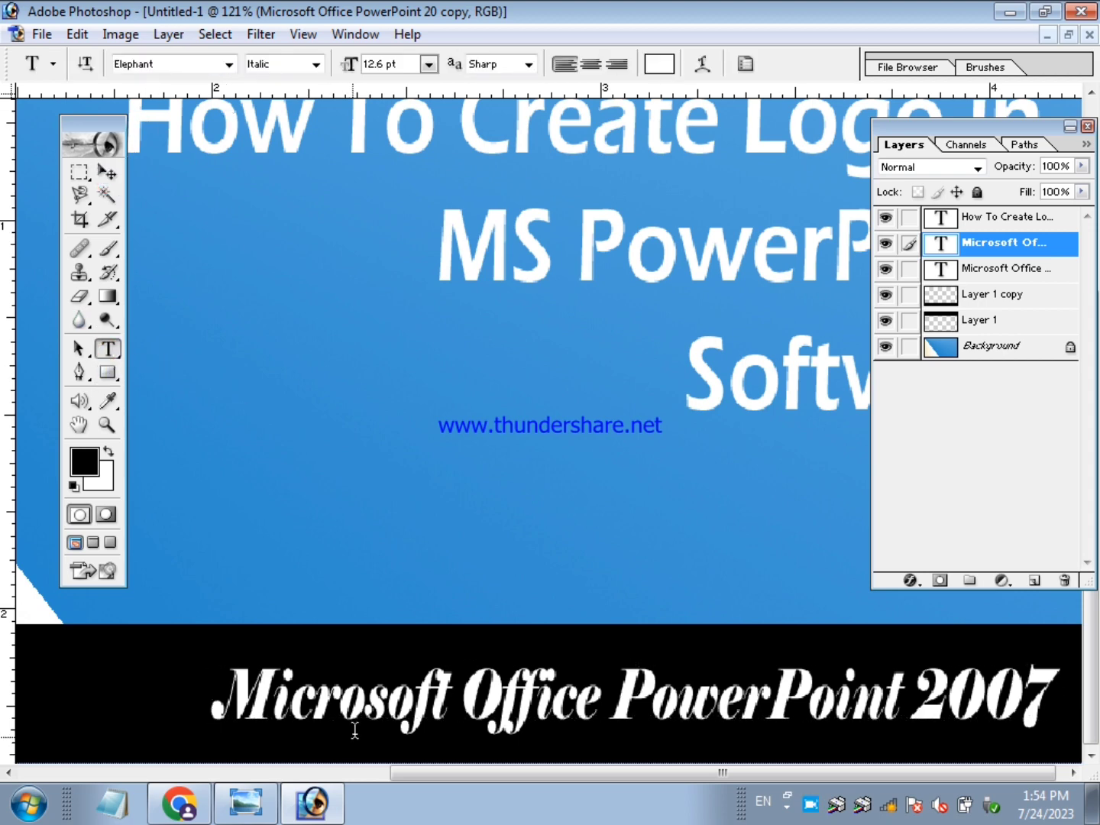
click(178, 65)
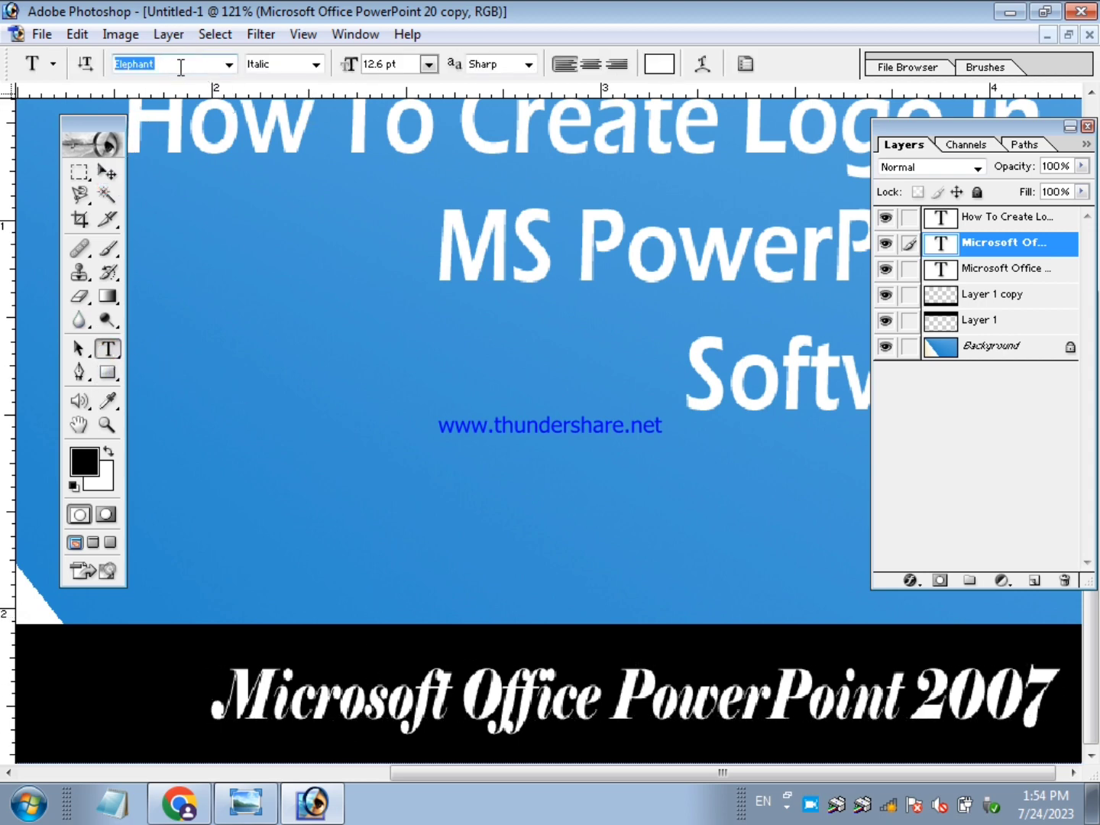
click(228, 65)
click(168, 272)
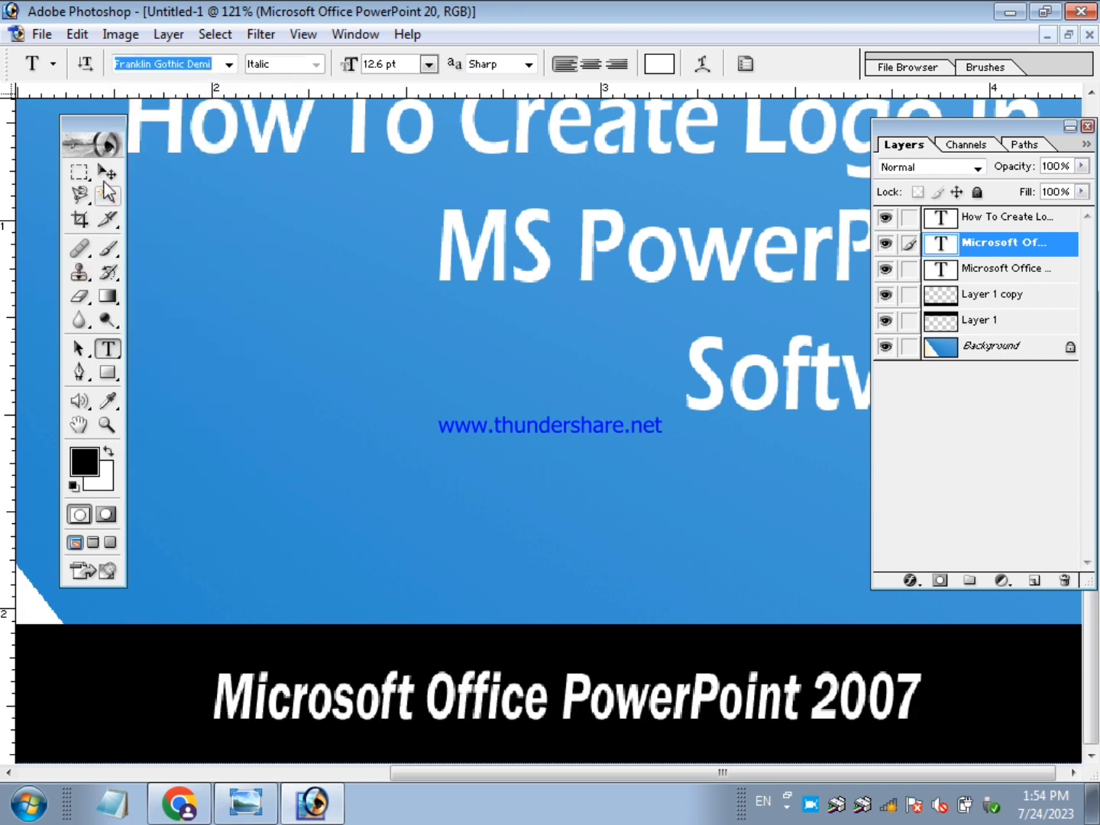
- Retype the bottom-bar text as 'Beginners To Advanced' and commit it
click(107, 172)
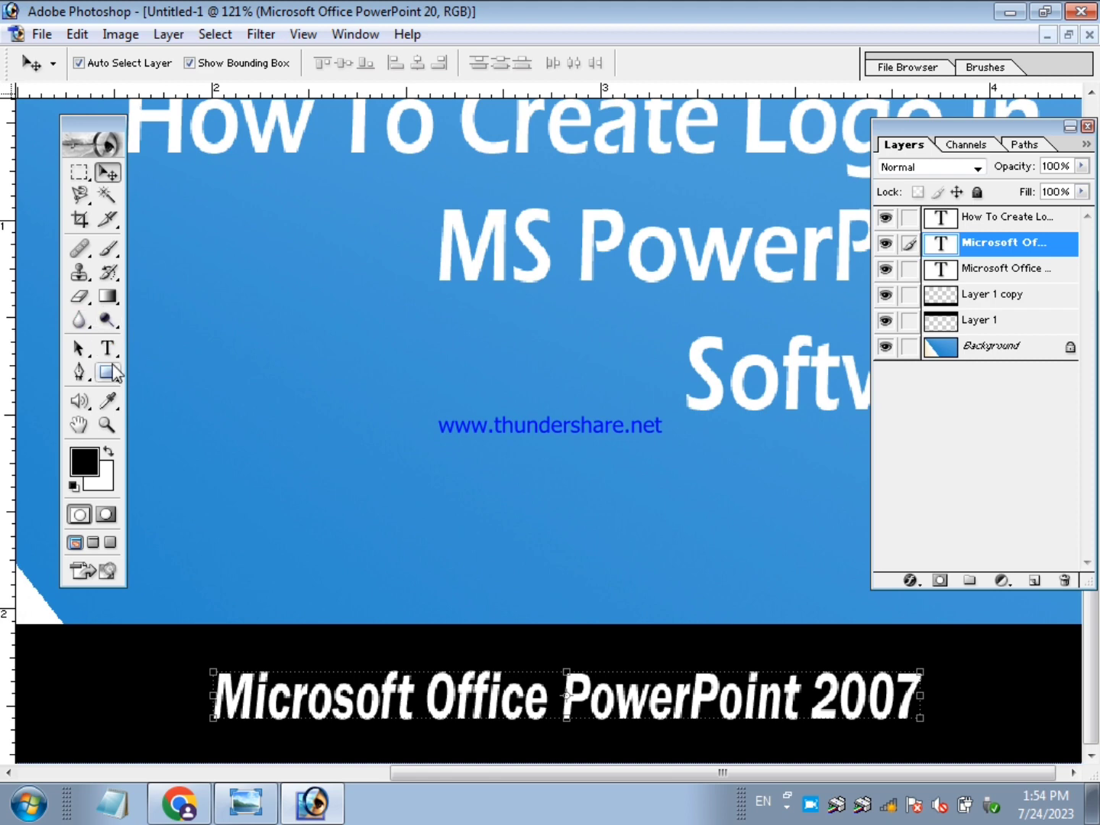
click(107, 349)
click(349, 699)
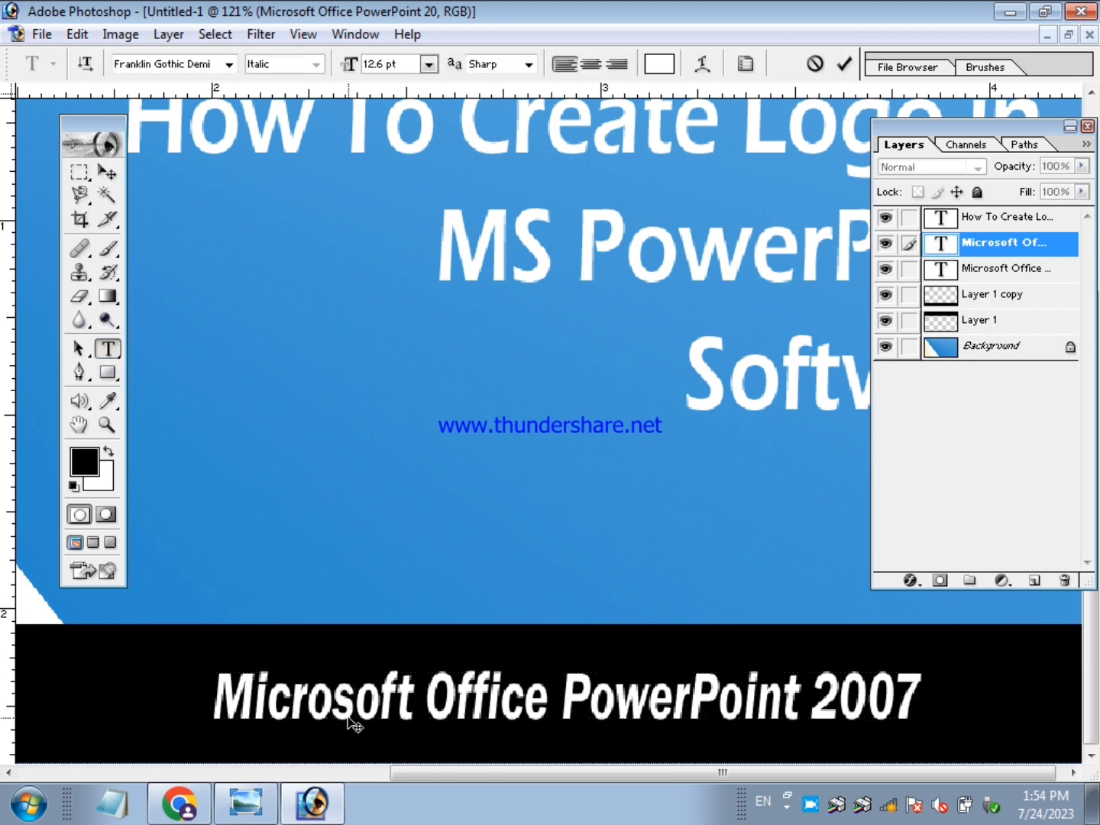
key(ctrl+a)
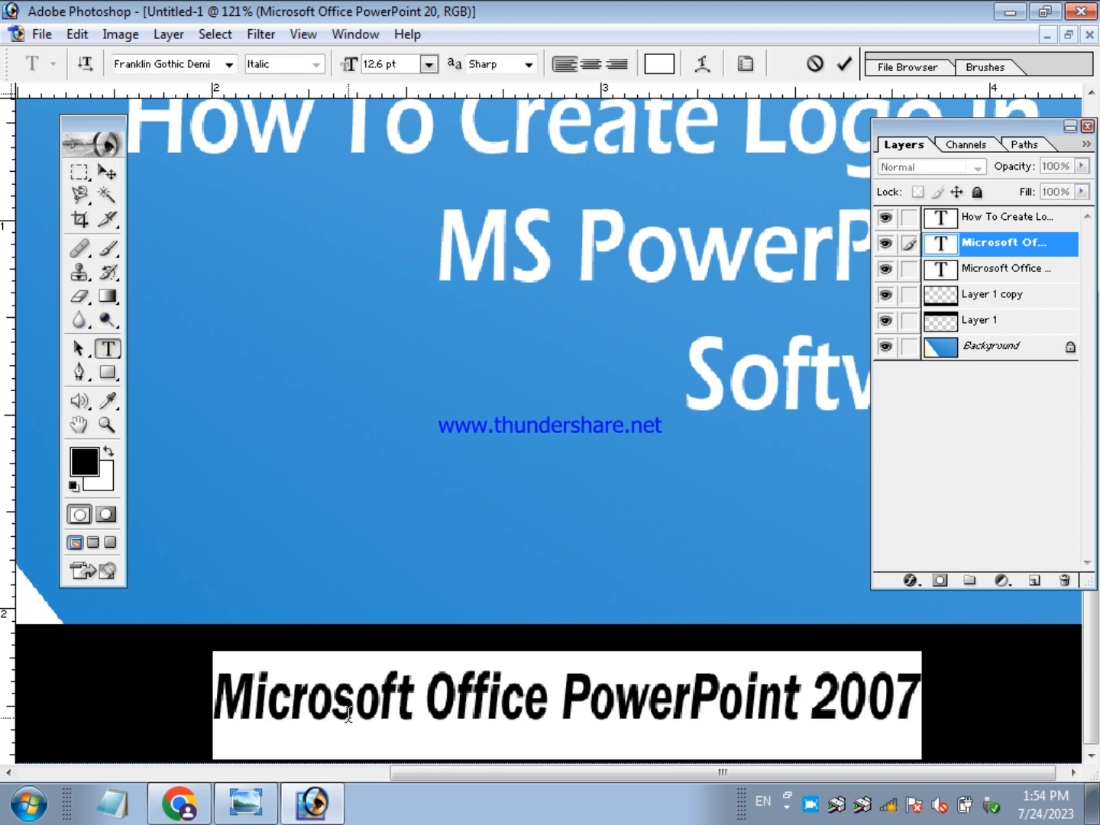
text(B)
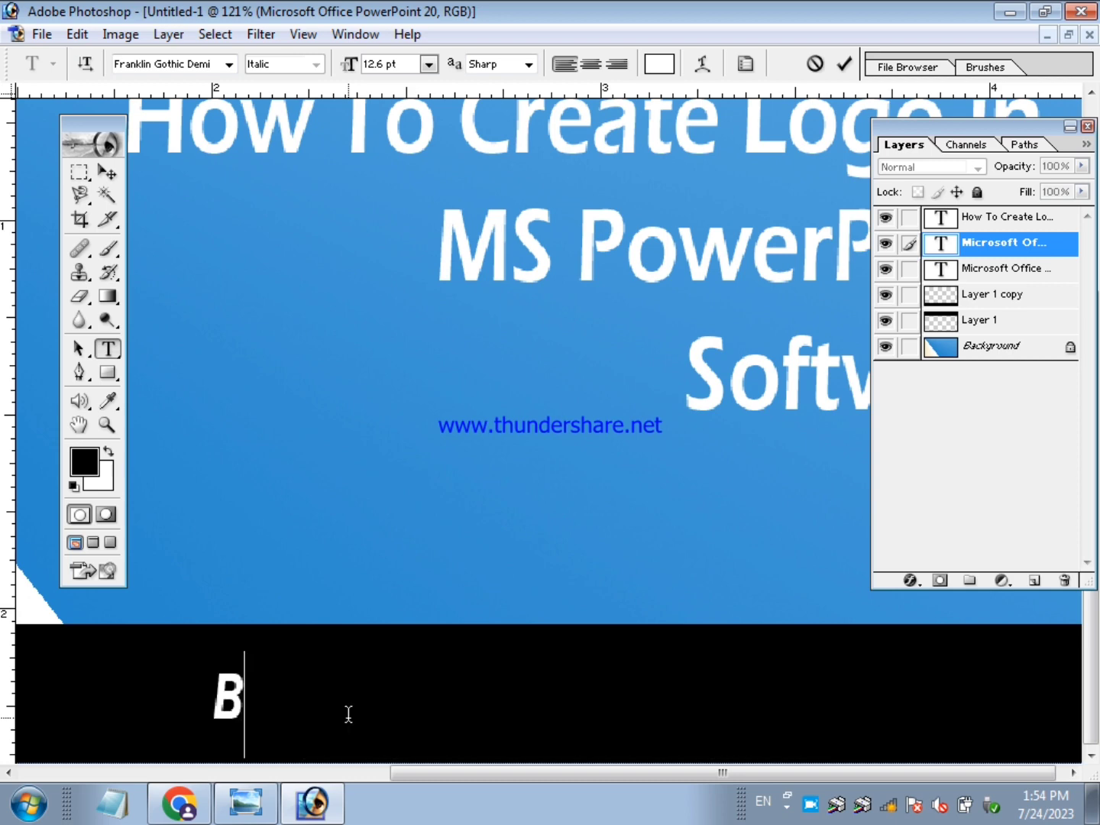
text(e)
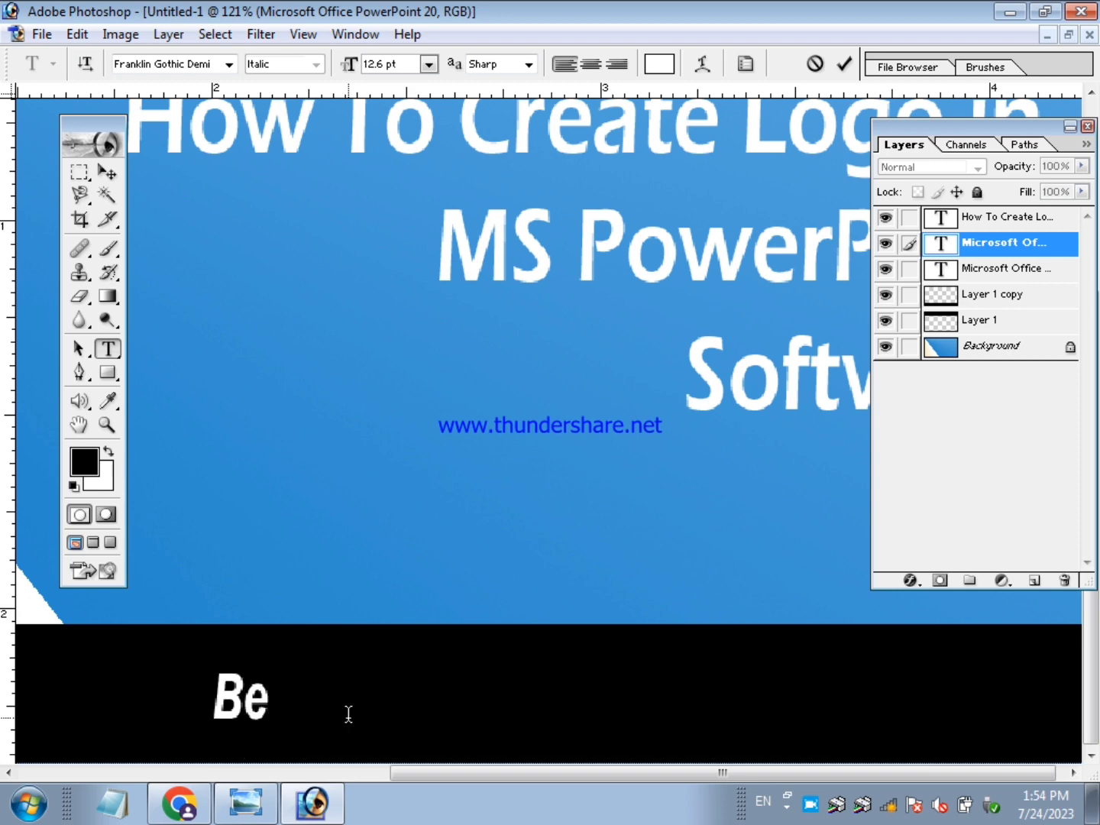
text(ginners)
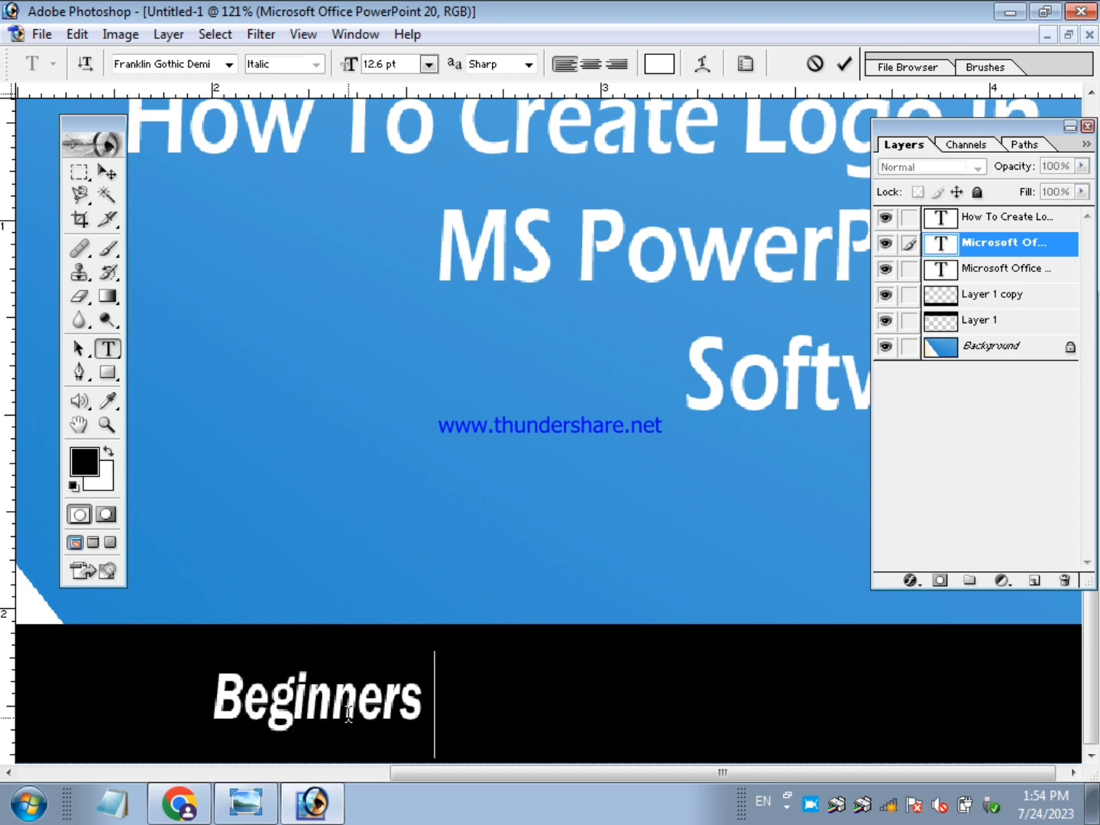
text( To)
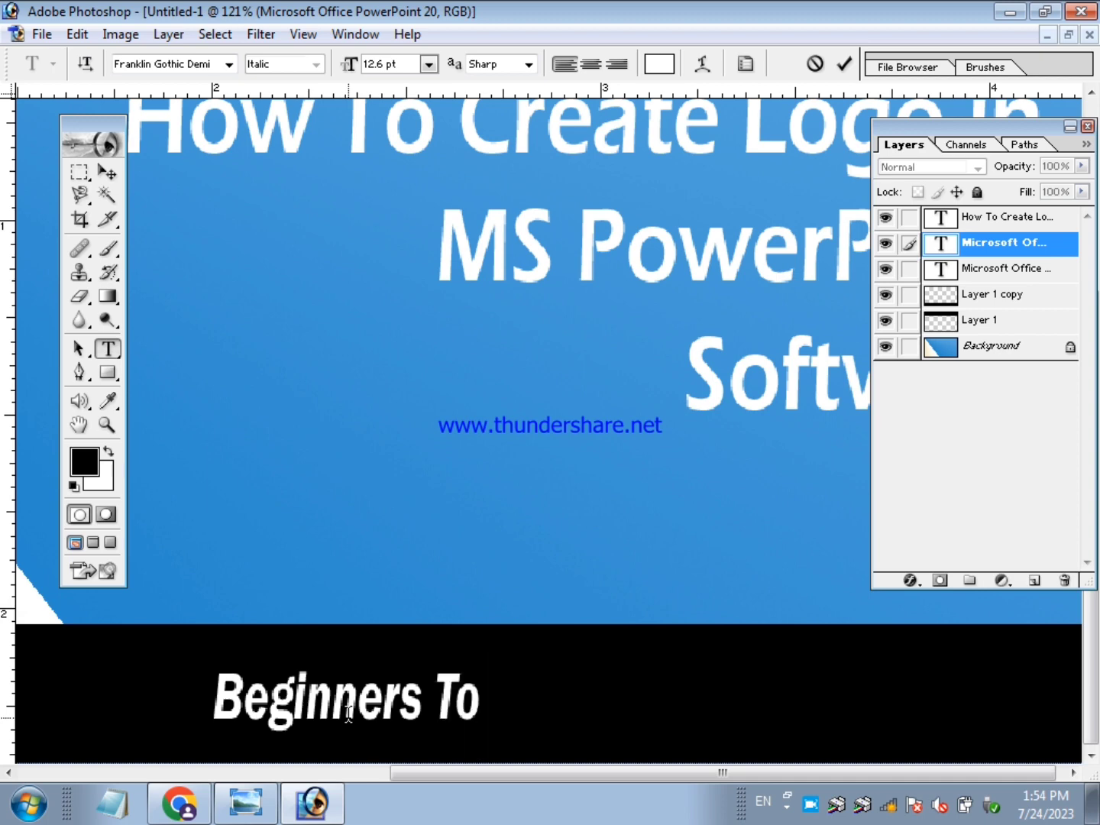
text( A)
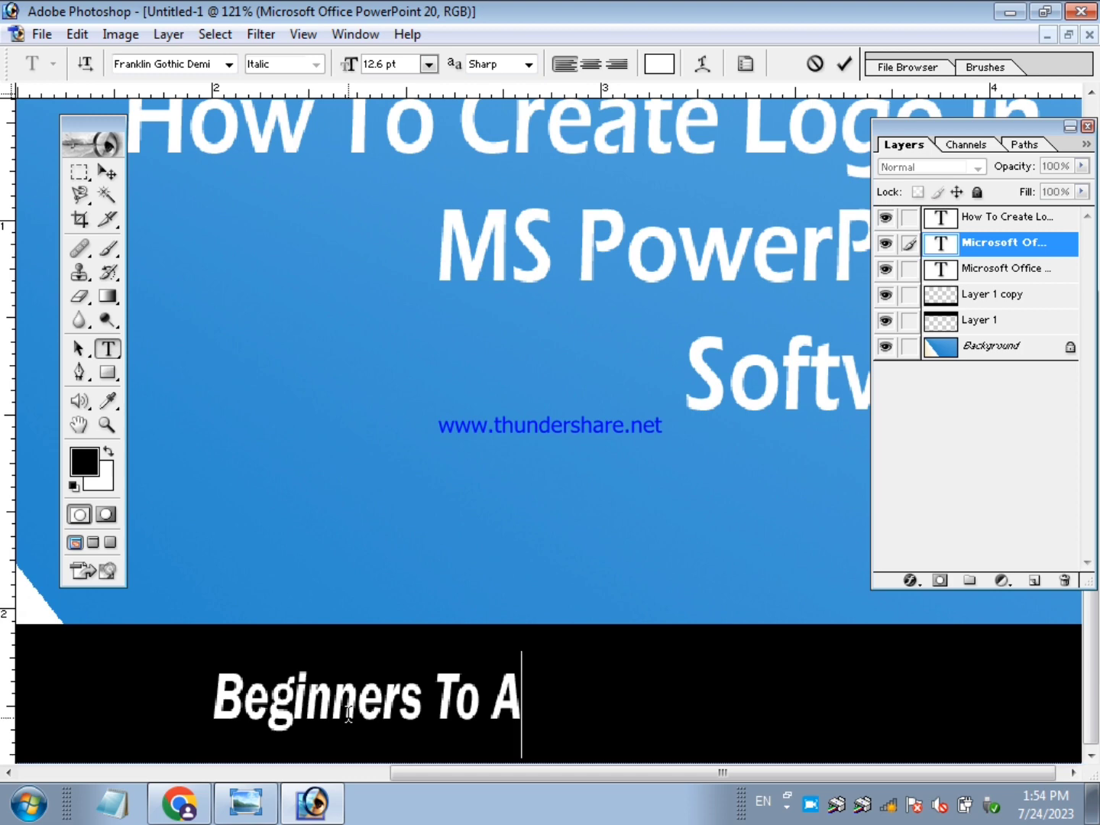
text(dvance)
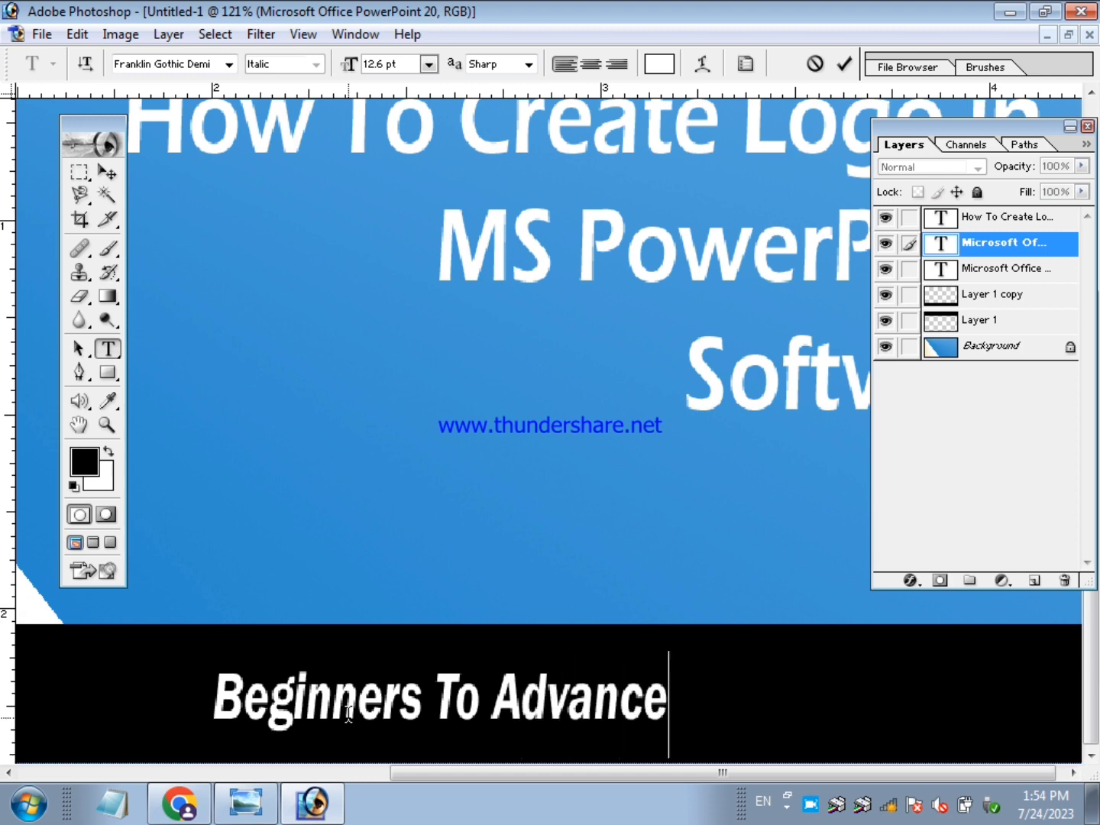
text(d)
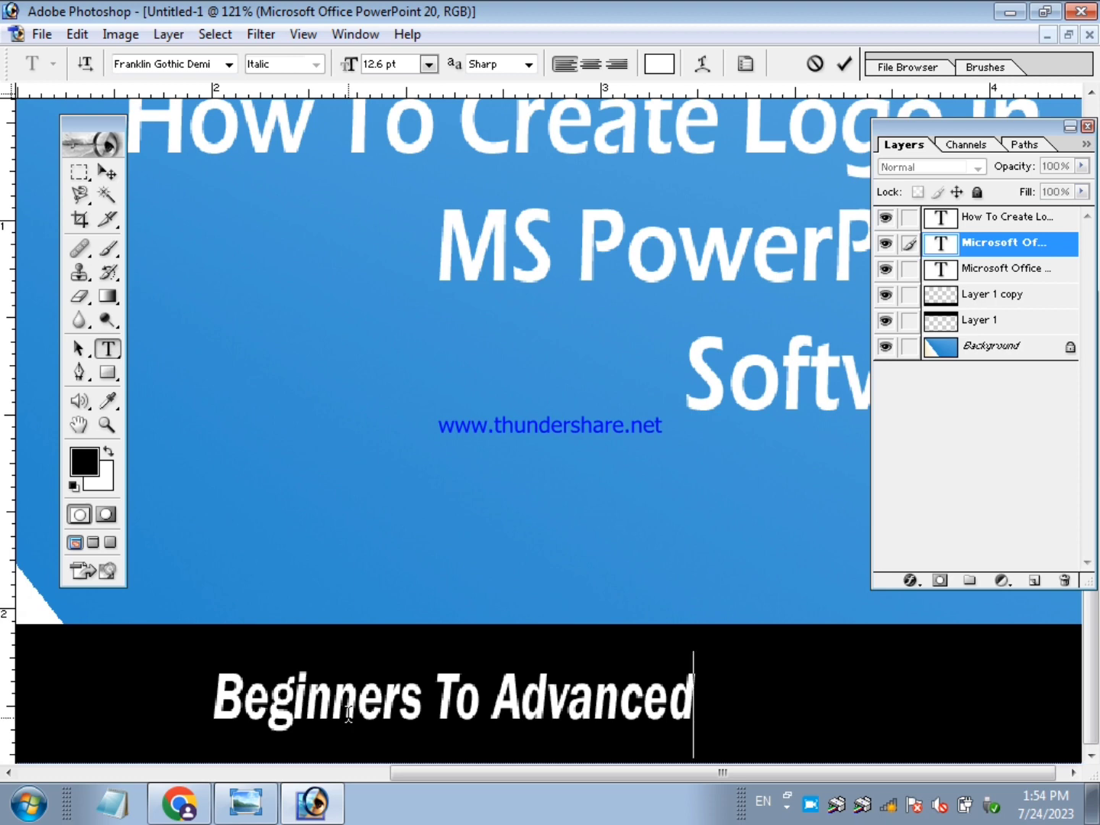
key(ctrl+Return)
- Move the Beginners To Advanced footer right and squash it to about 70% height
key(ctrl+minus)
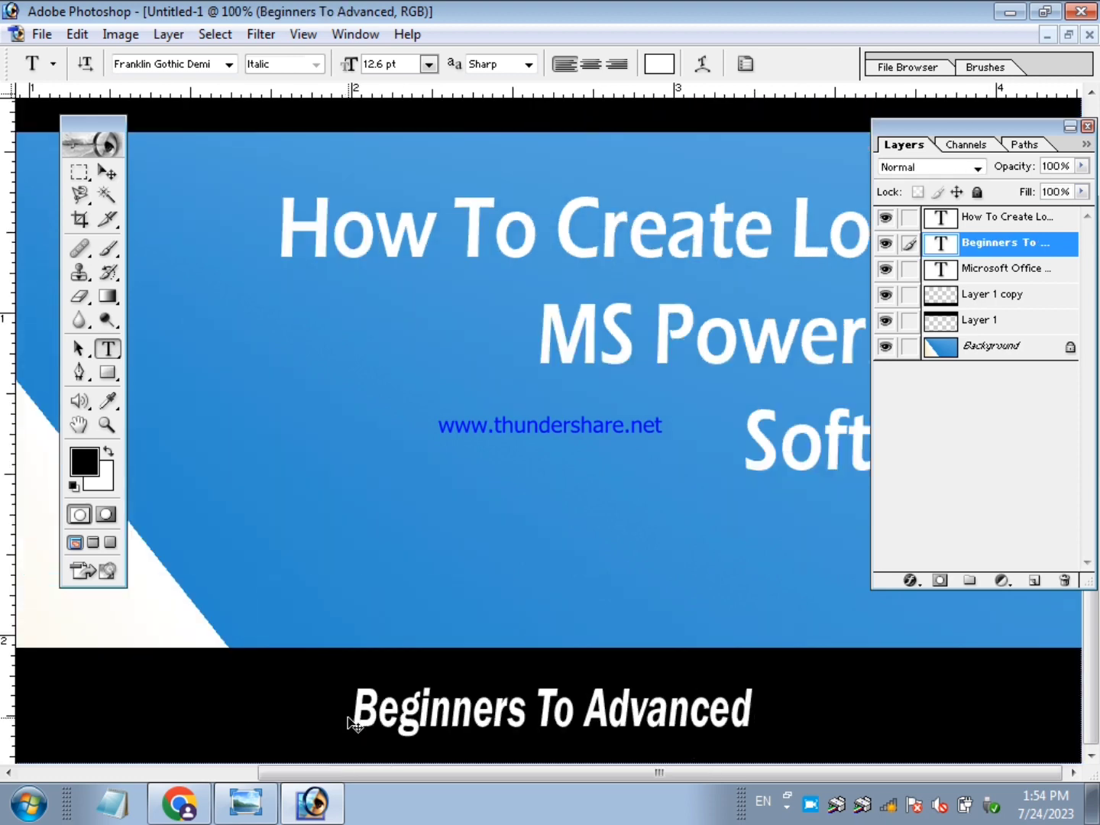
key(ctrl+minus)
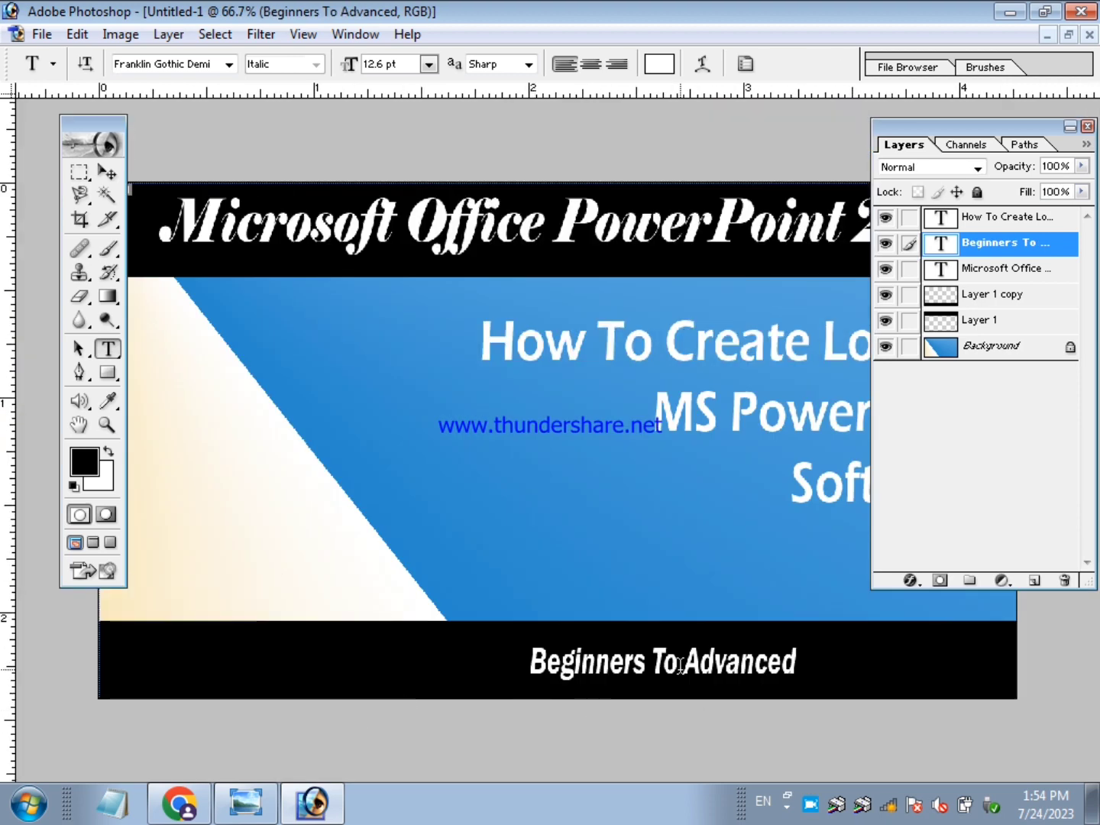
key(v)
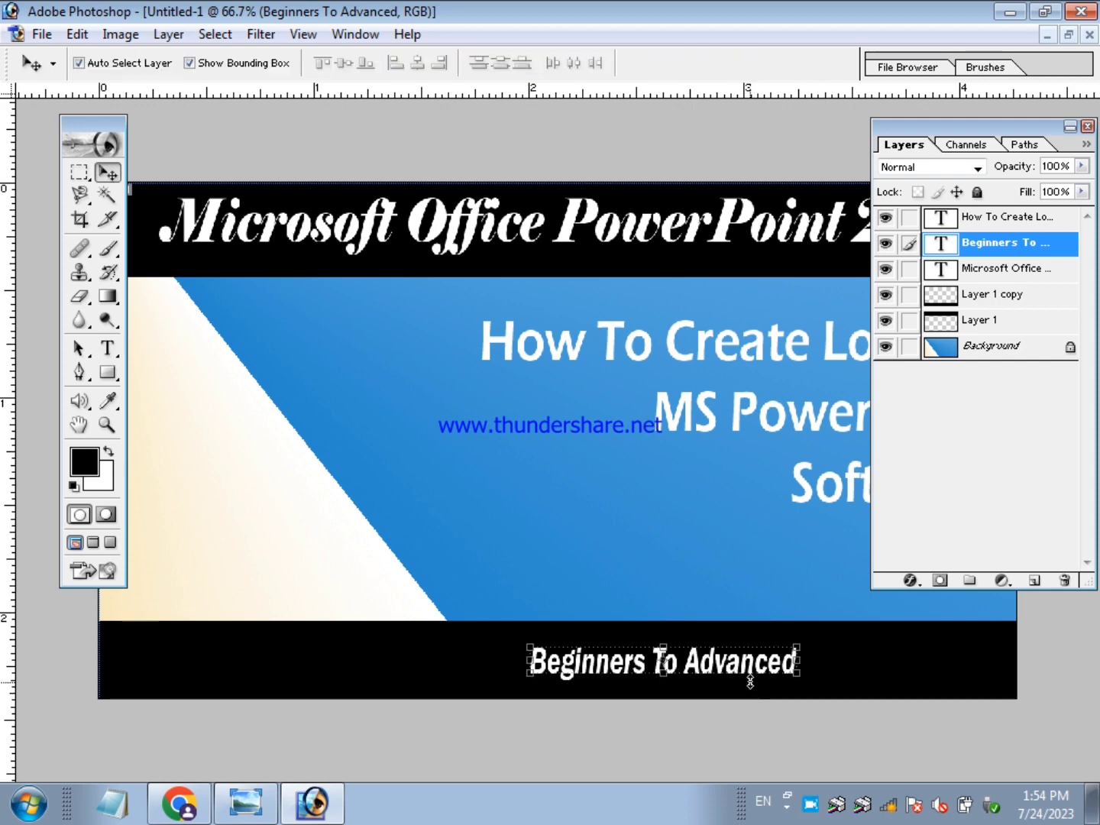
drag(753, 671, 911, 678)
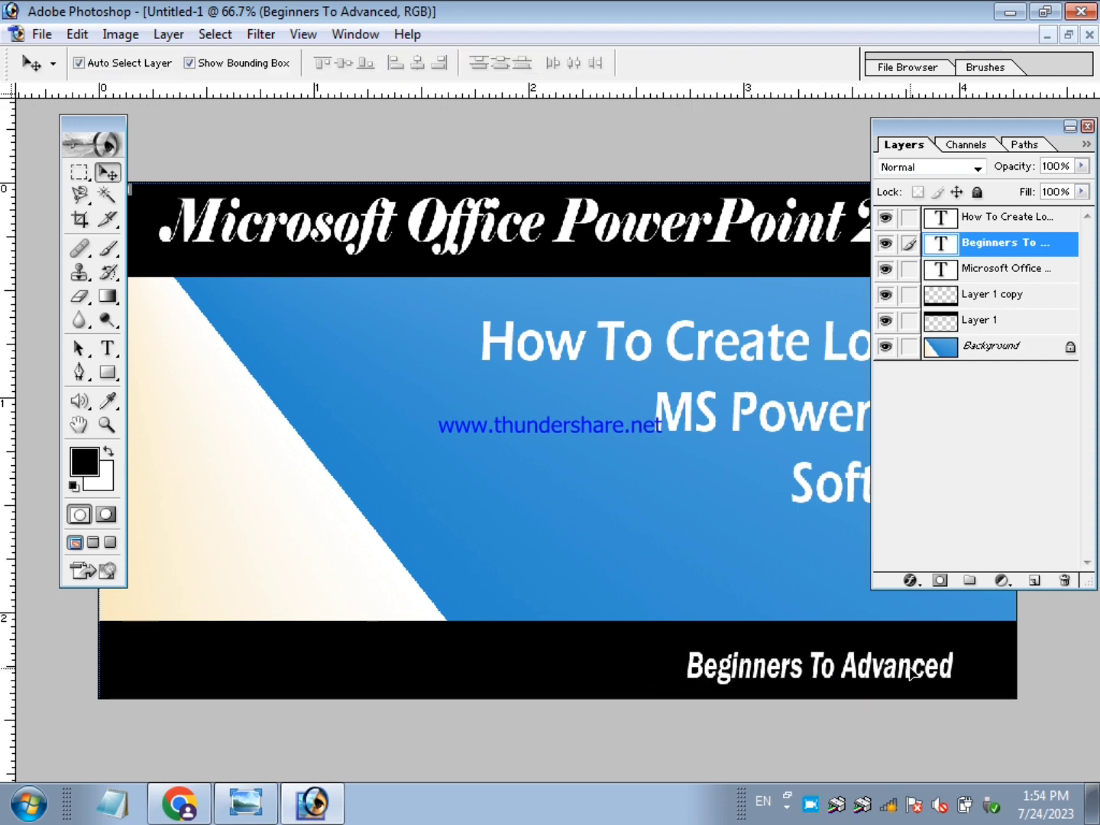
key(ctrl+t)
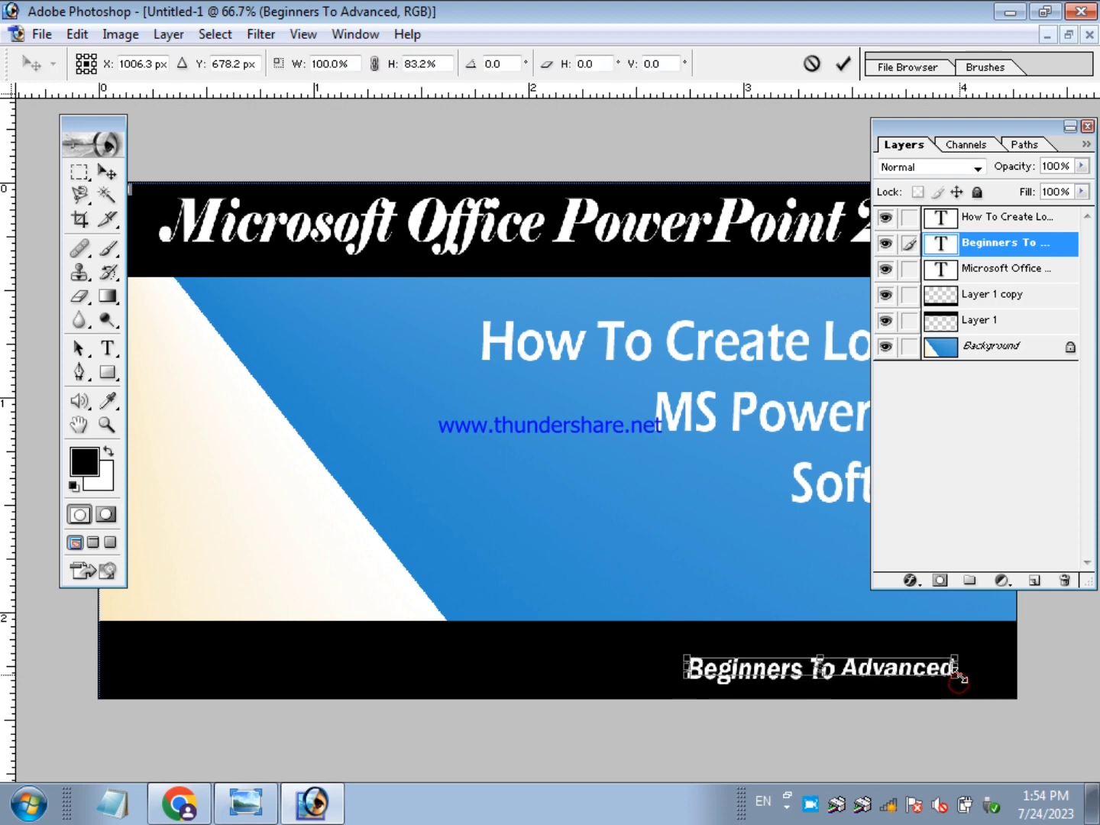
drag(959, 684, 959, 672)
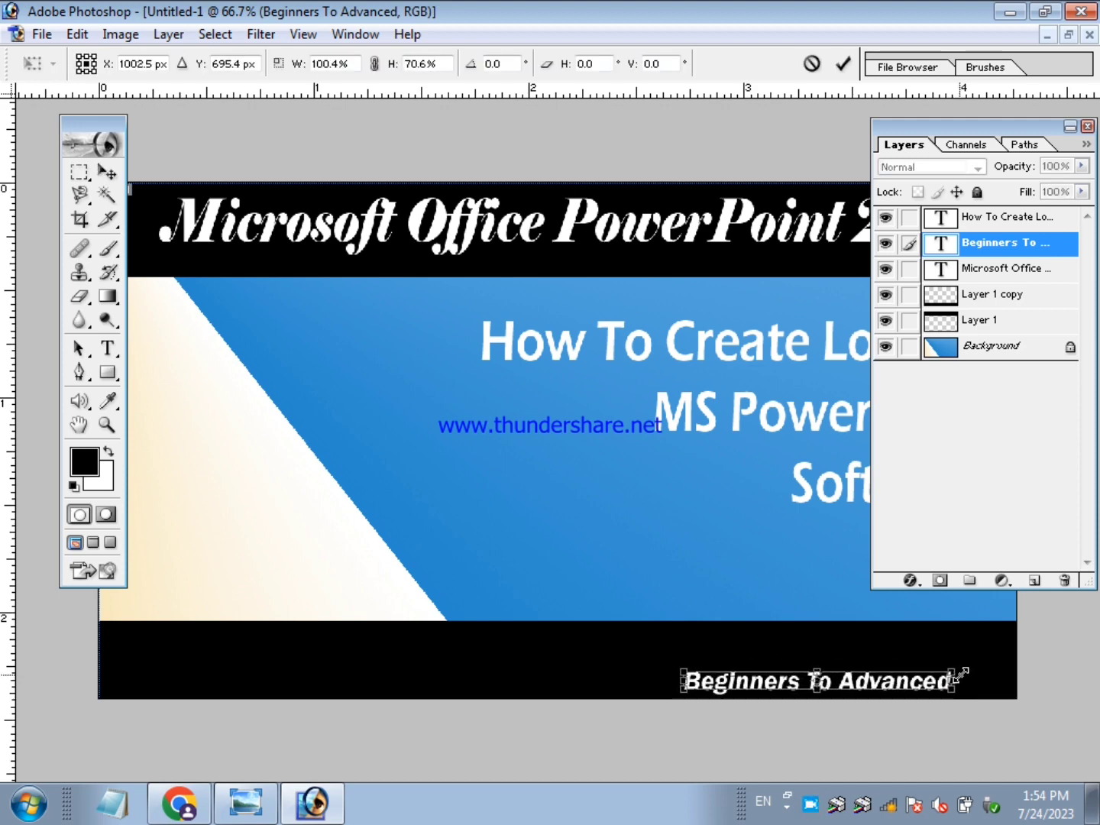
click(841, 65)
- Duplicate the footer above itself and retype the copy as 'Watch More Tutorial in Playlists'
drag(823, 687, 773, 645)
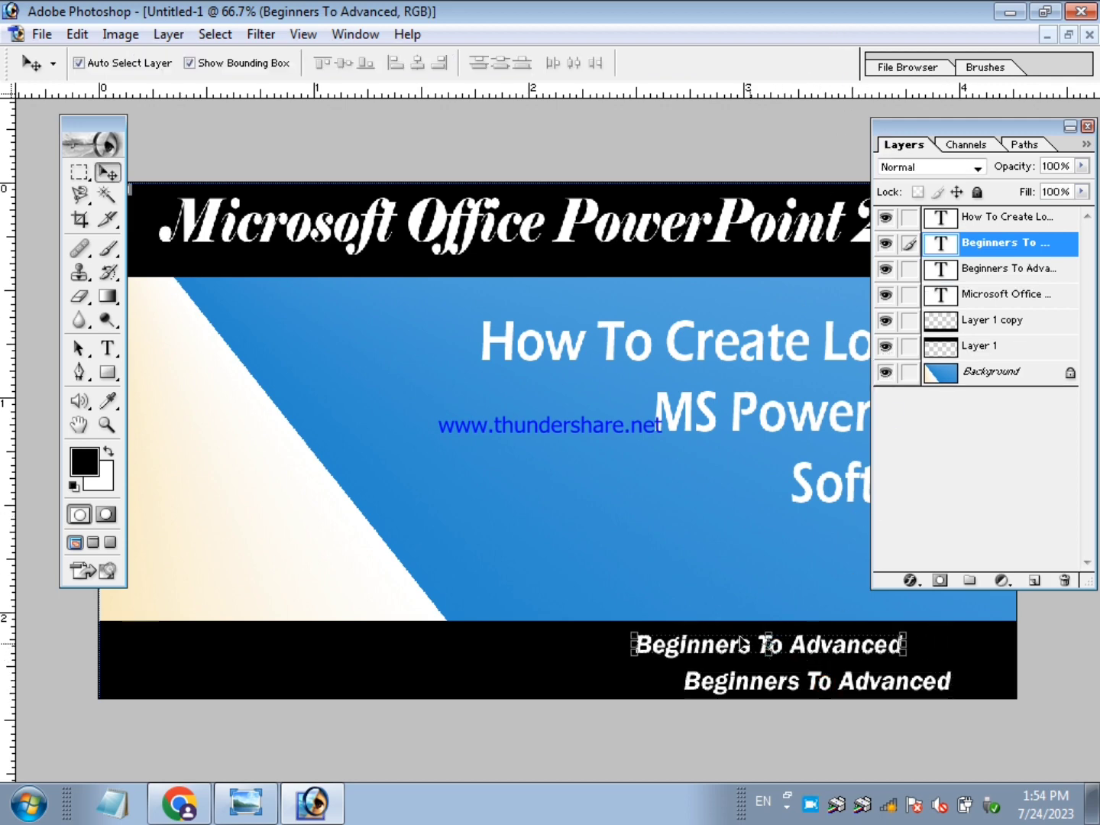
click(107, 348)
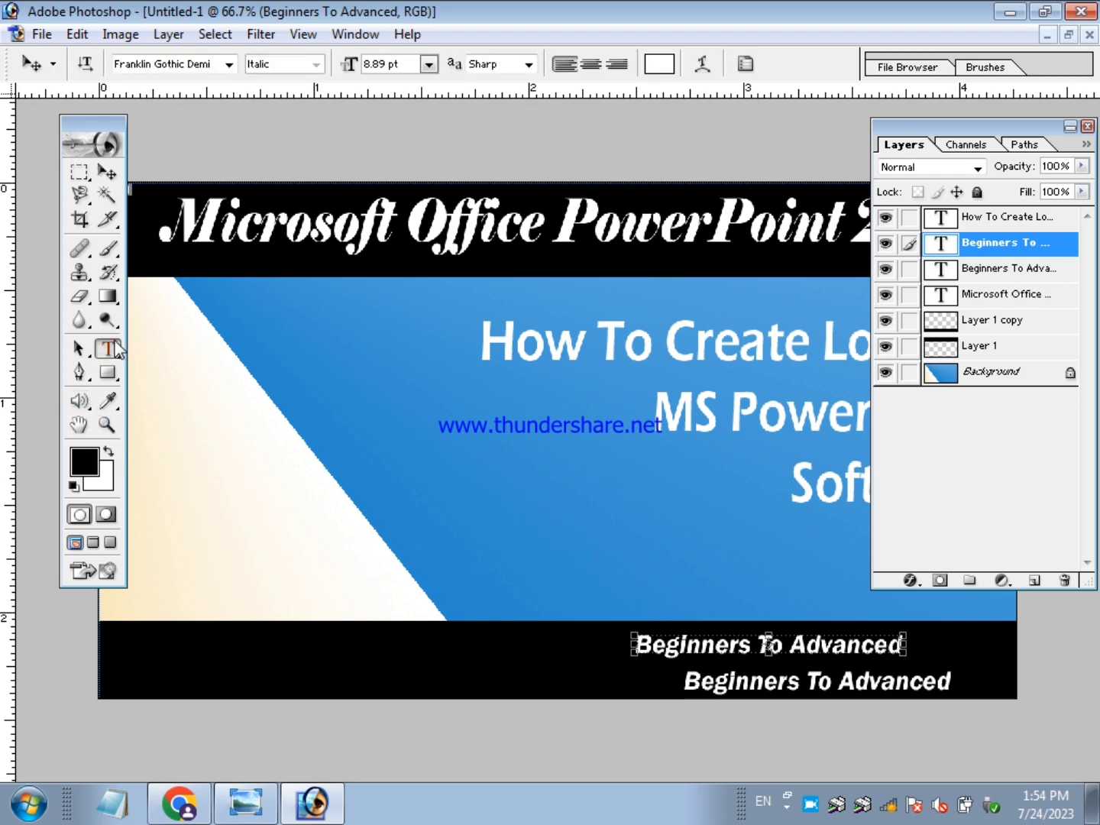
triple_click(702, 642)
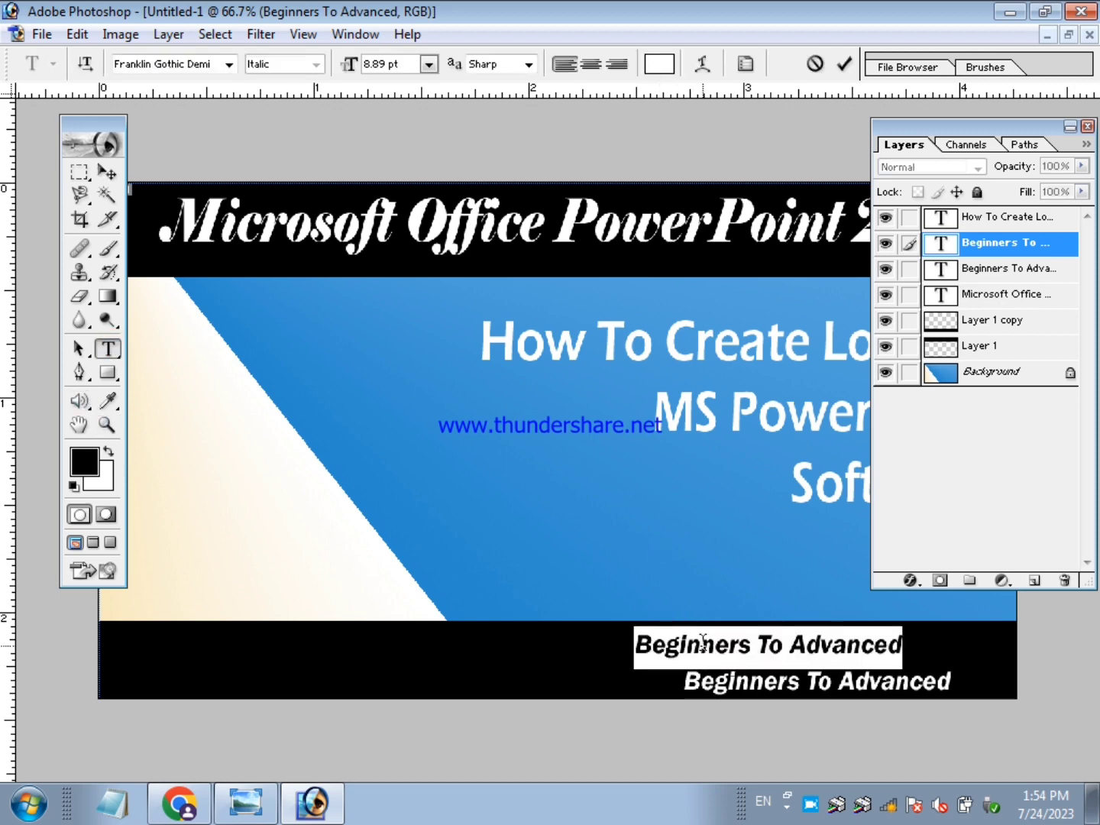
text(Watc)
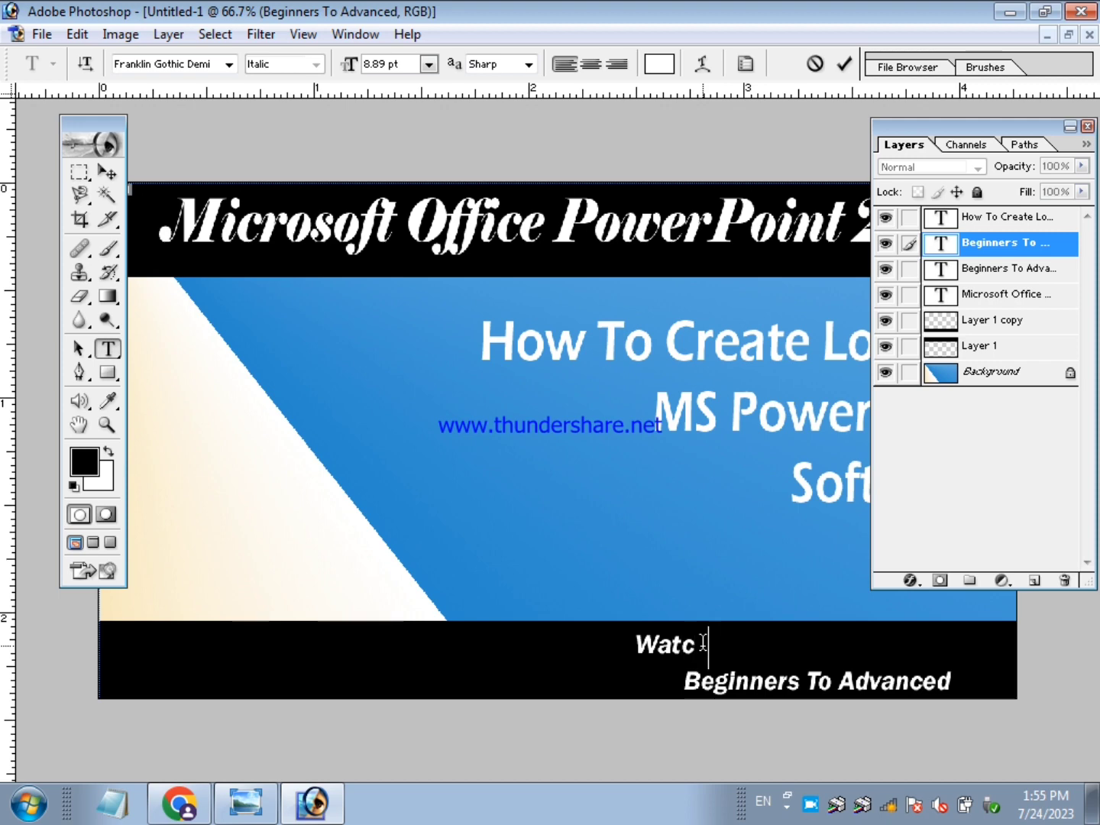
text(h More Tu)
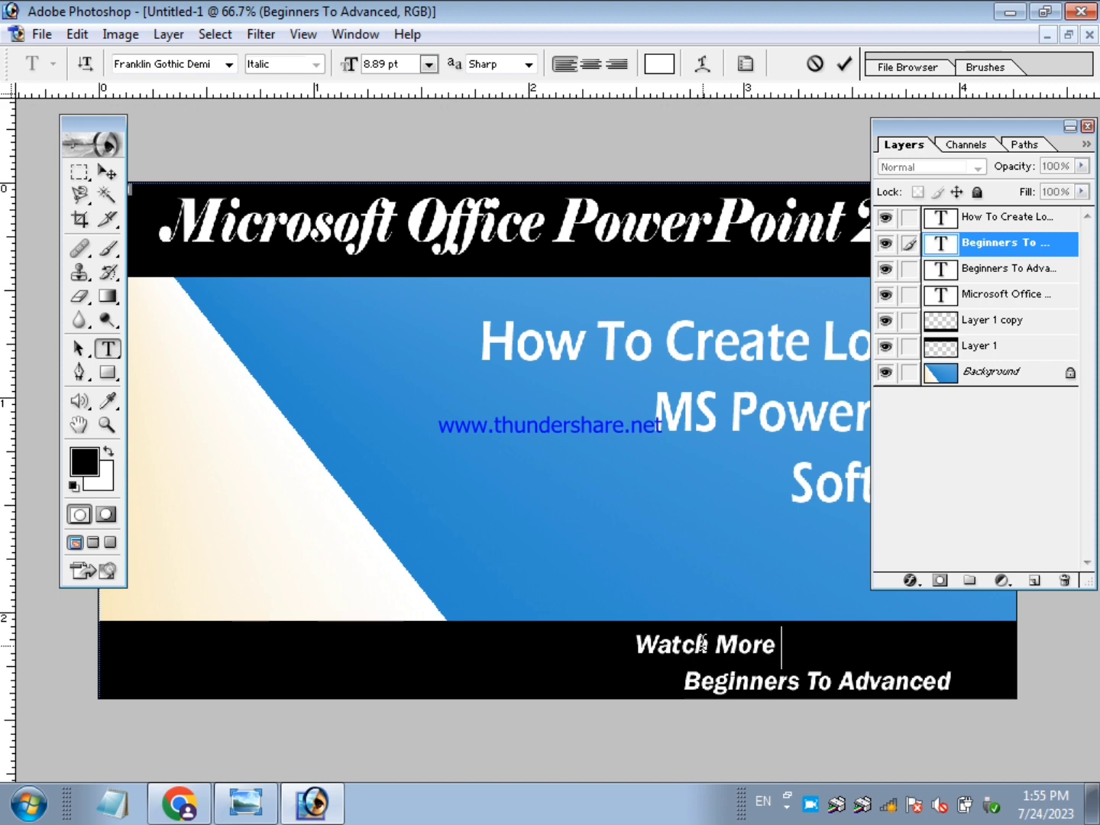
text(to)
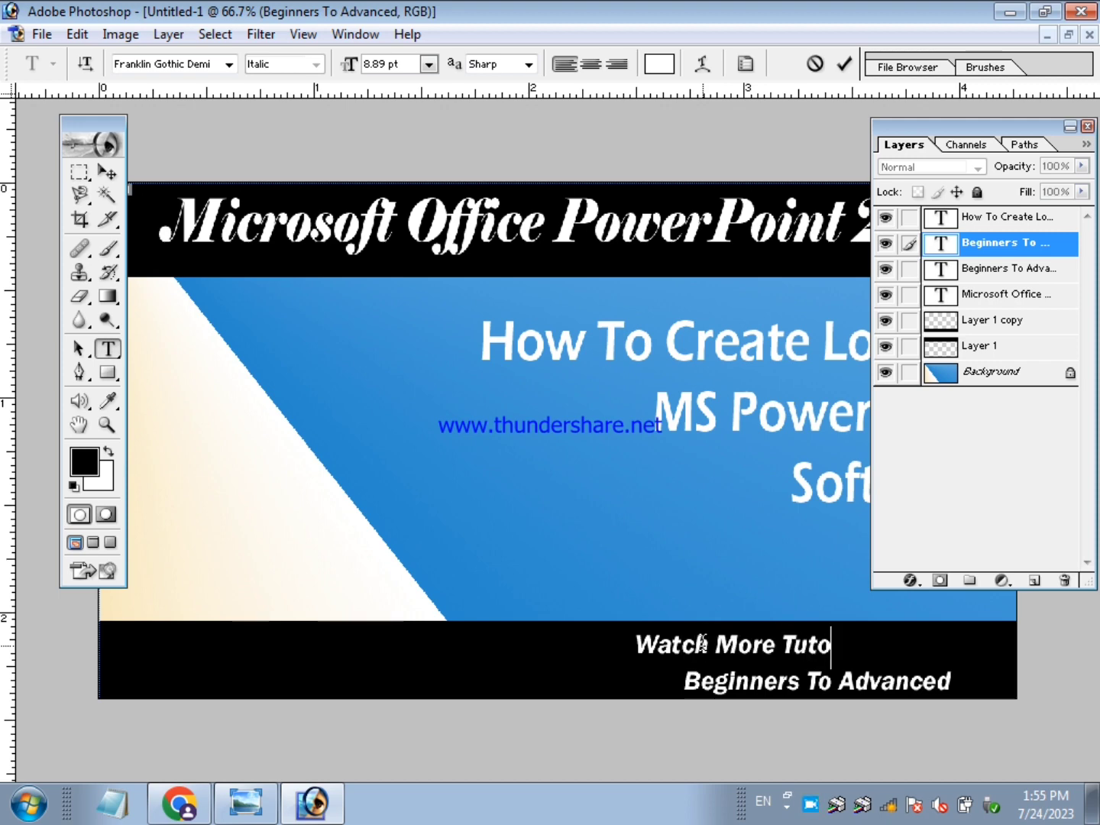
text(rial)
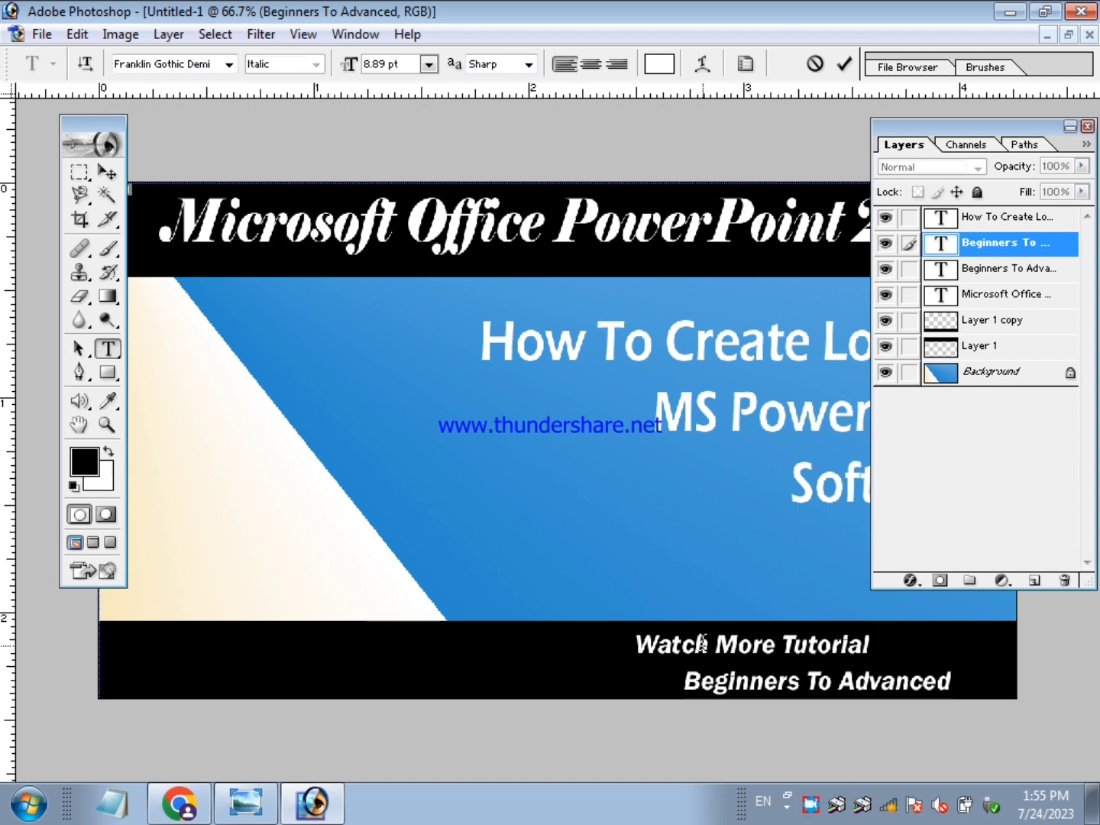
text( in Play)
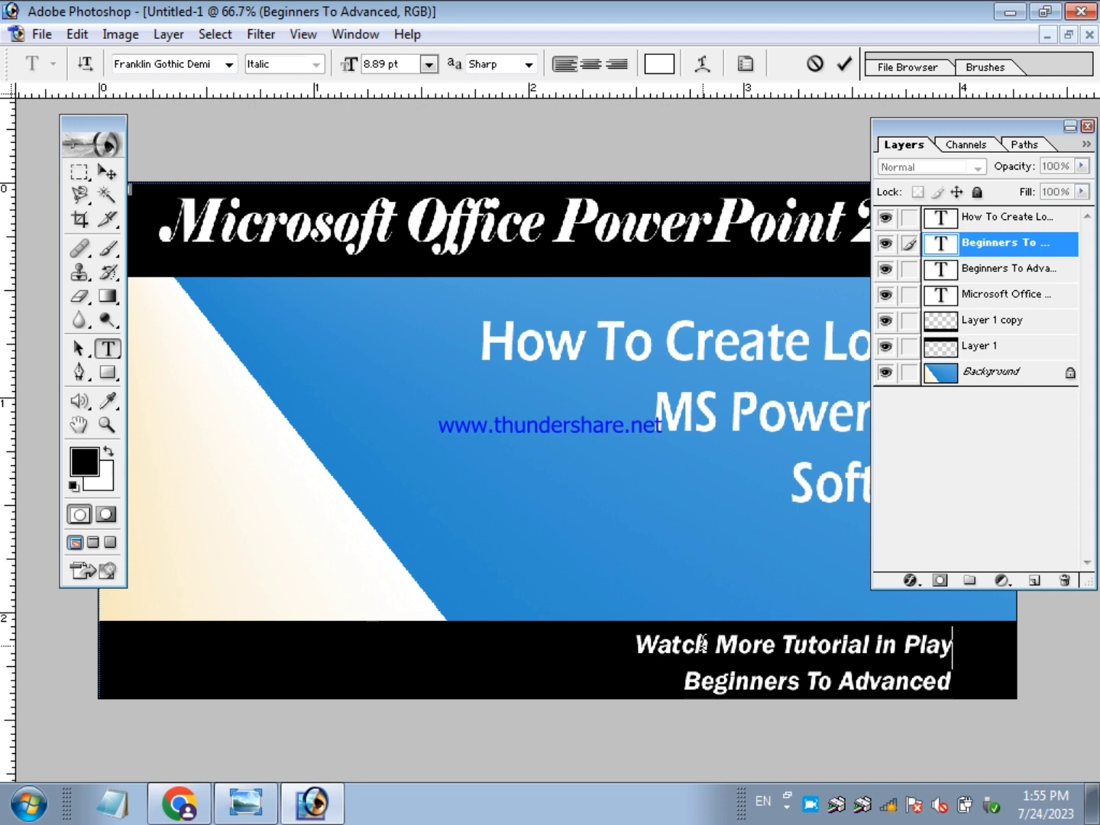
text(li)
text(sts)
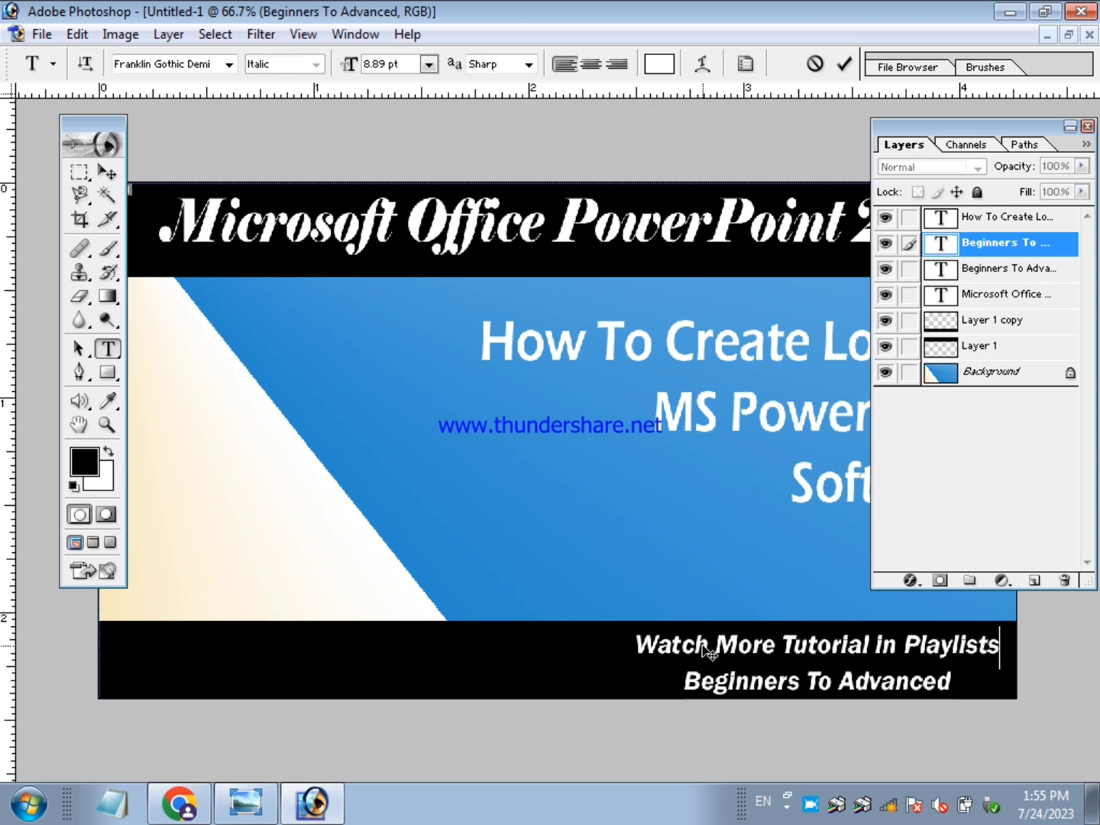
key(ctrl+Return)
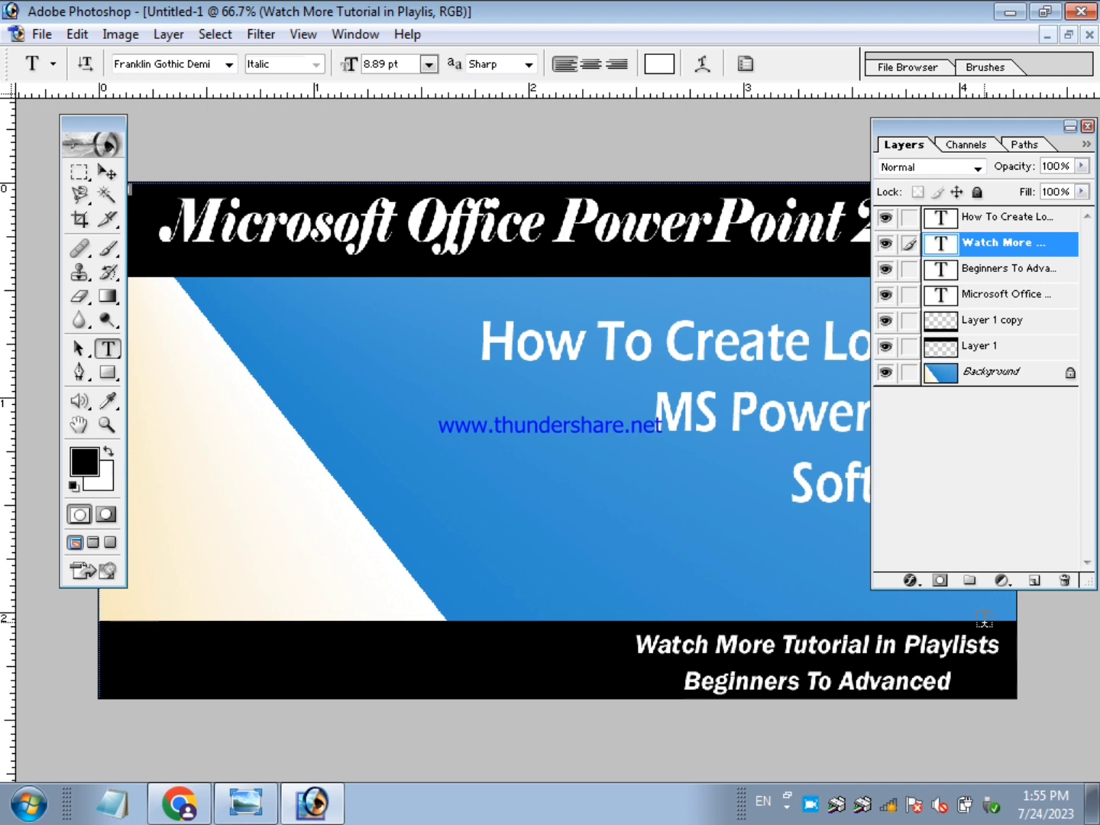
- Copy the footer text to the bottom-left and change its upper line to 'DM COMPUTER'
click(107, 173)
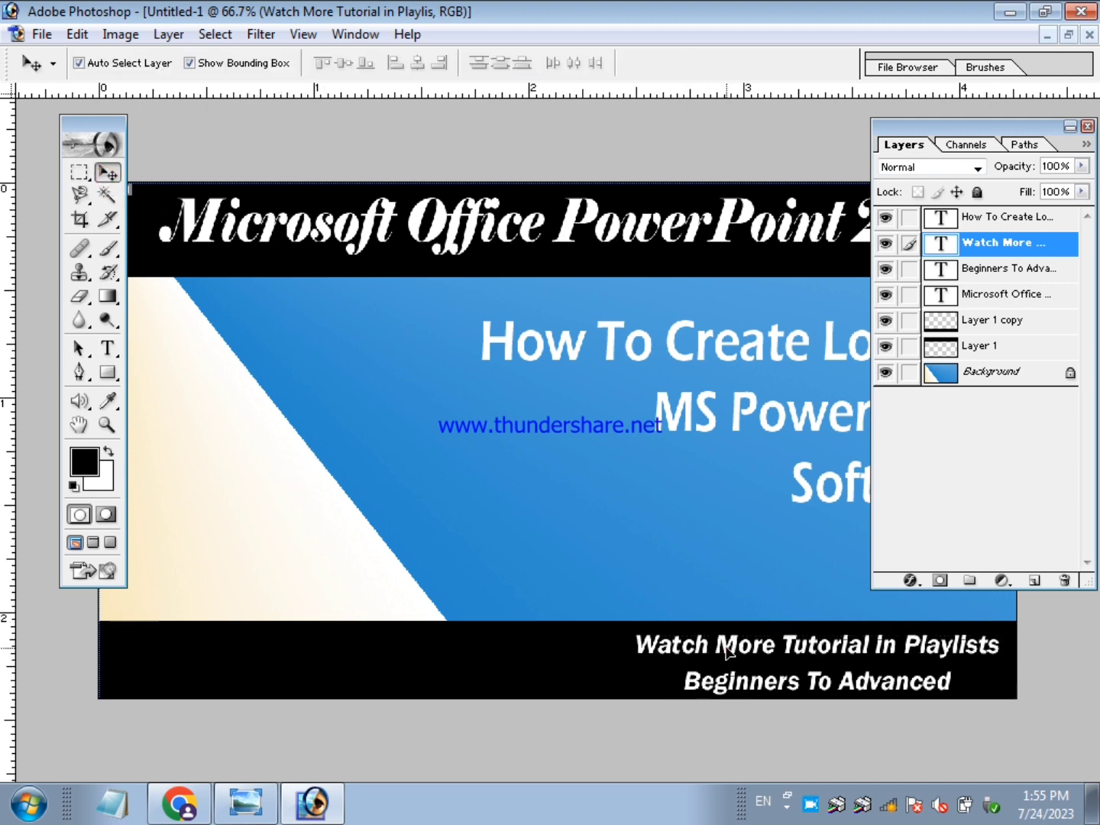
mouse_move(725, 650)
mouse_down()
mouse_move(203, 649)
mouse_move(219, 676)
mouse_up()
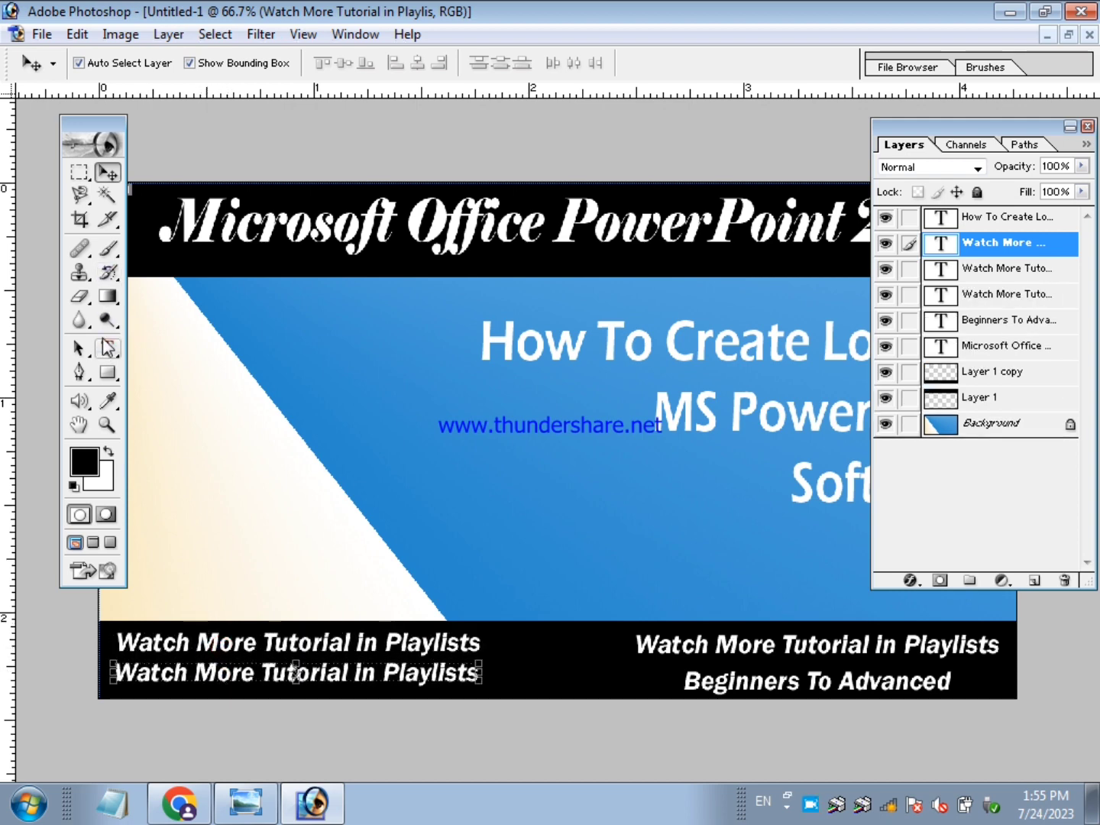
click(108, 349)
triple_click(206, 645)
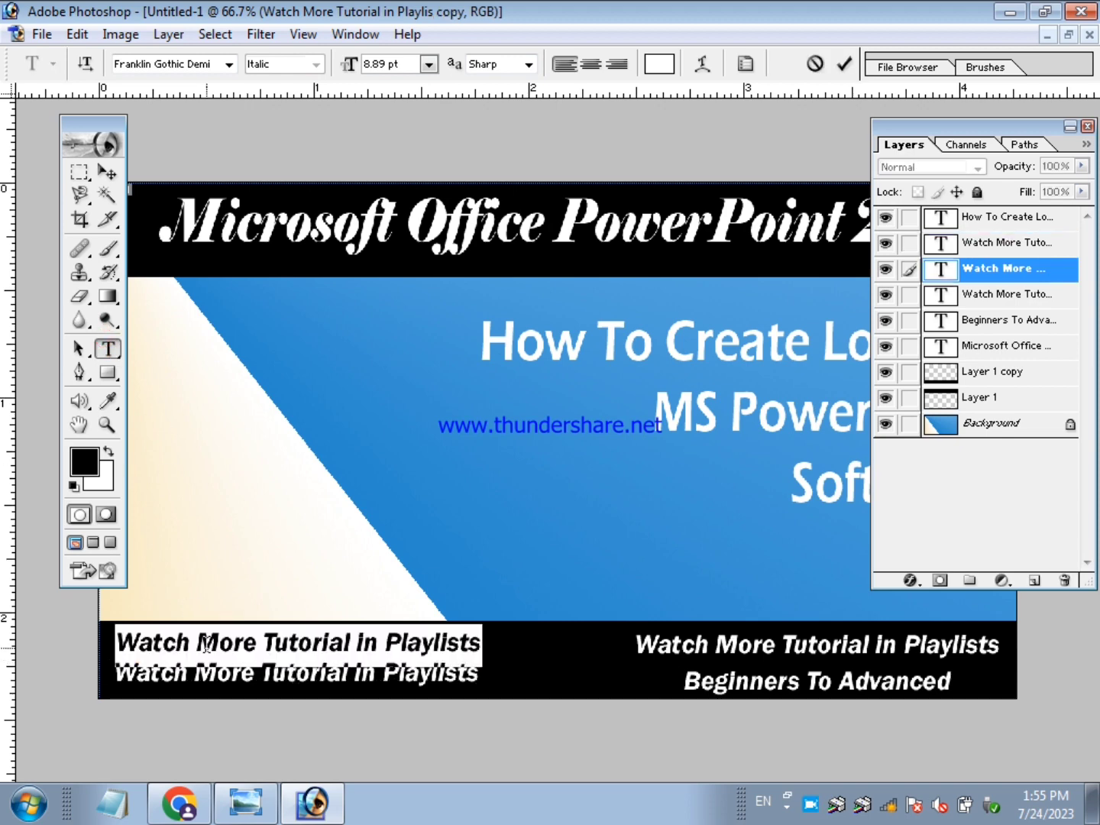
text(DM)
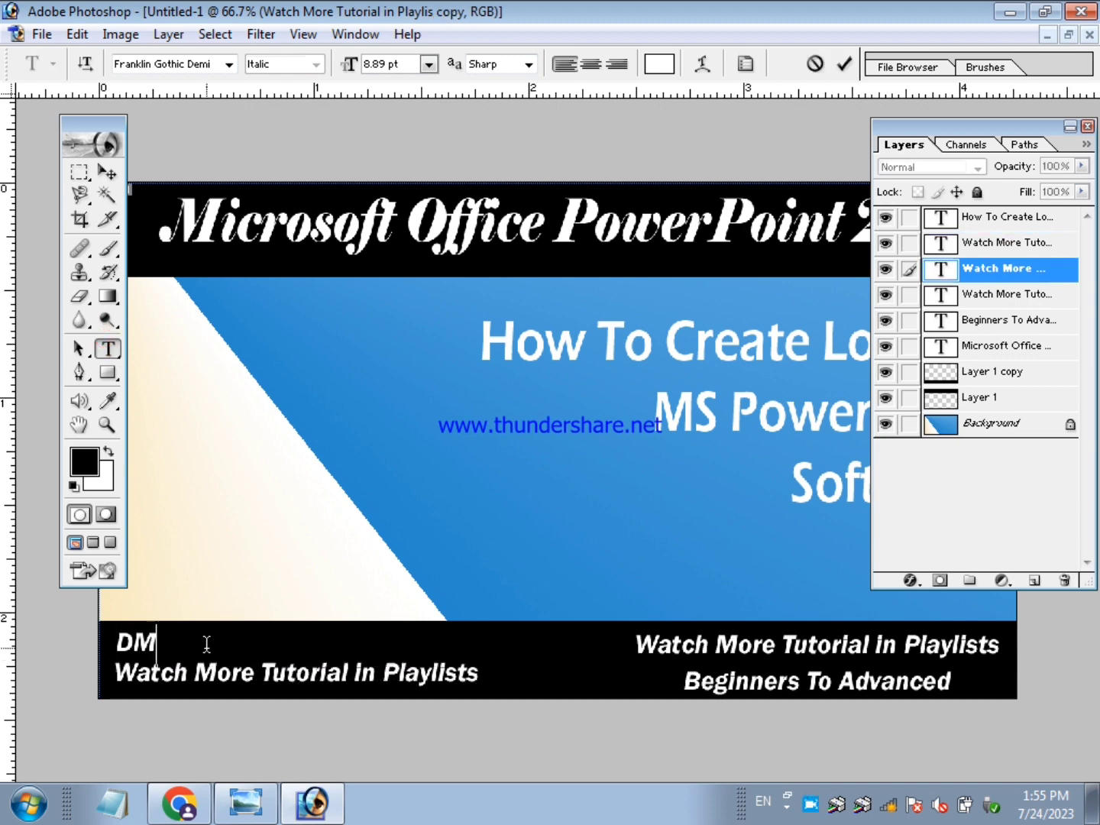
text( COMPUTER)
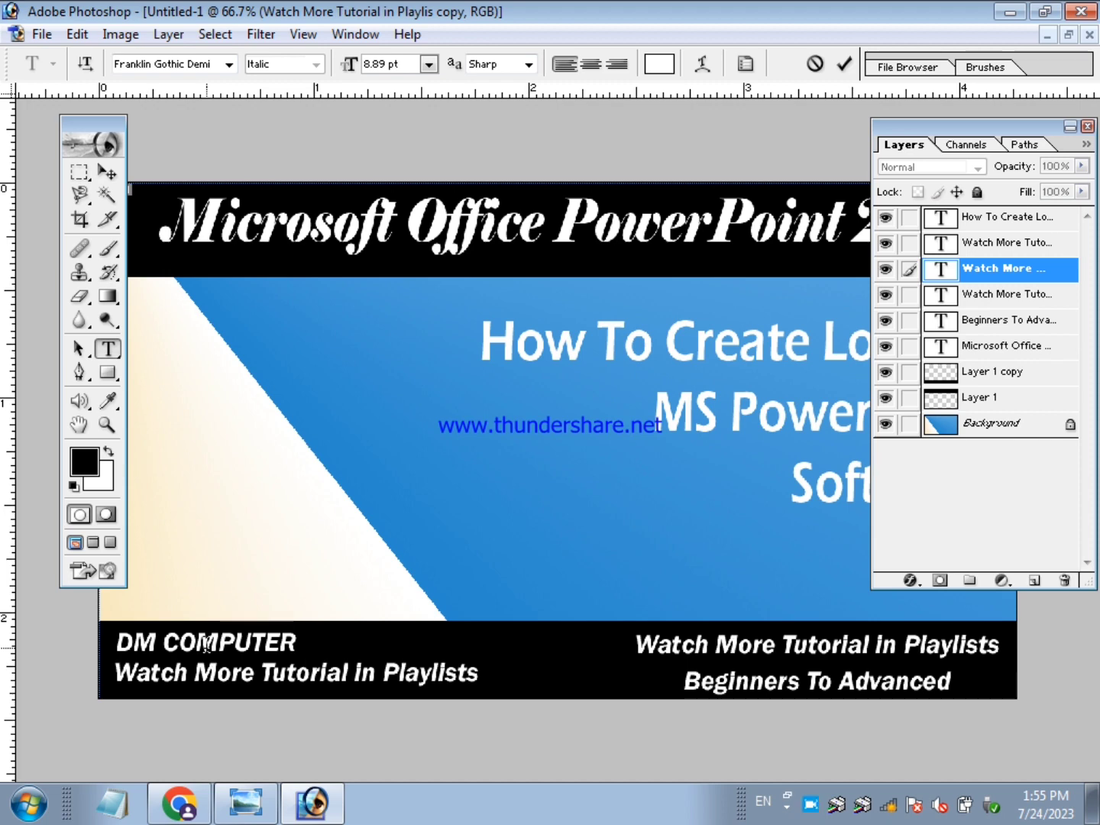
key(ctrl+Return)
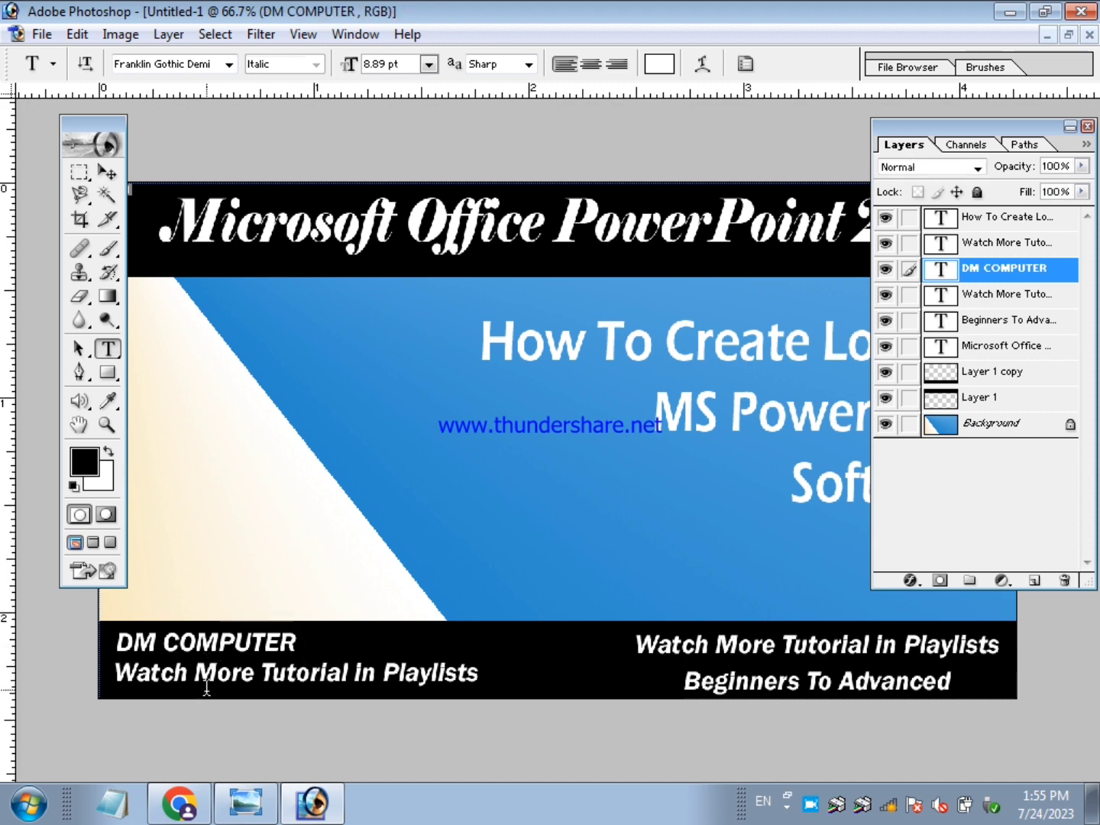
- Change the lower copied line to 'YOUTUBE CLASS'
click(208, 685)
triple_click(206, 676)
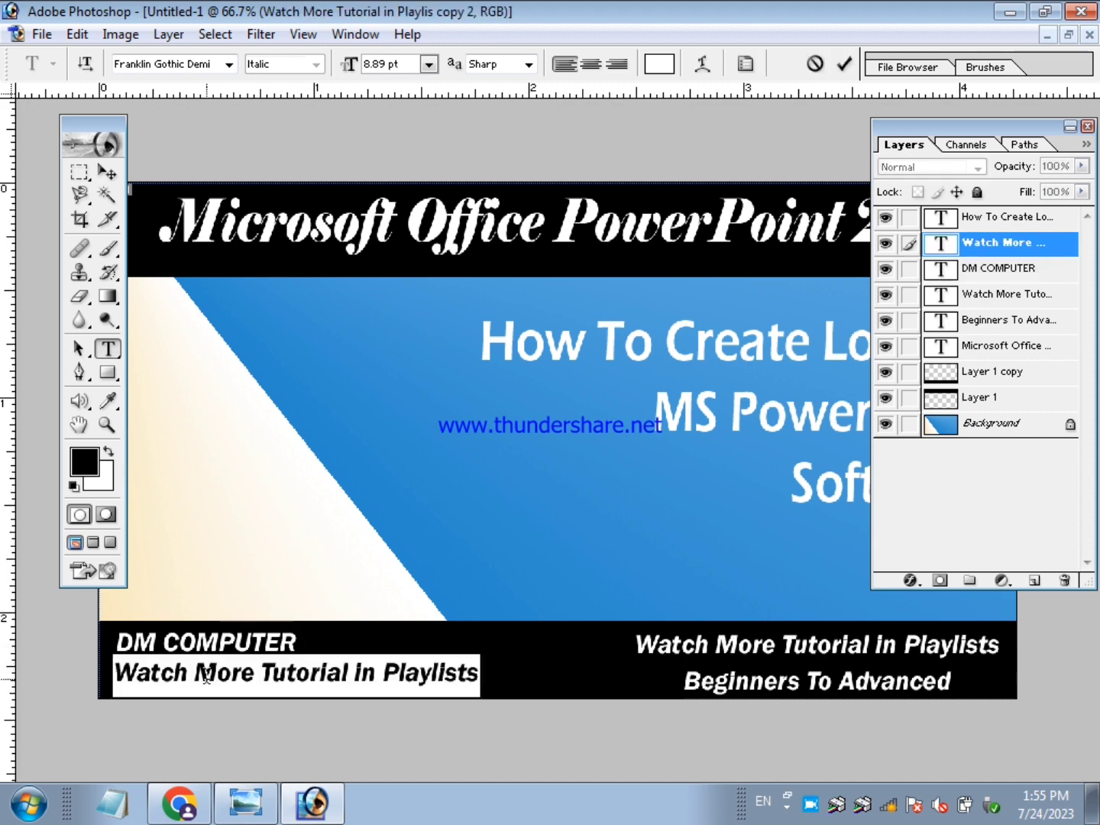
text(YOUTUBE)
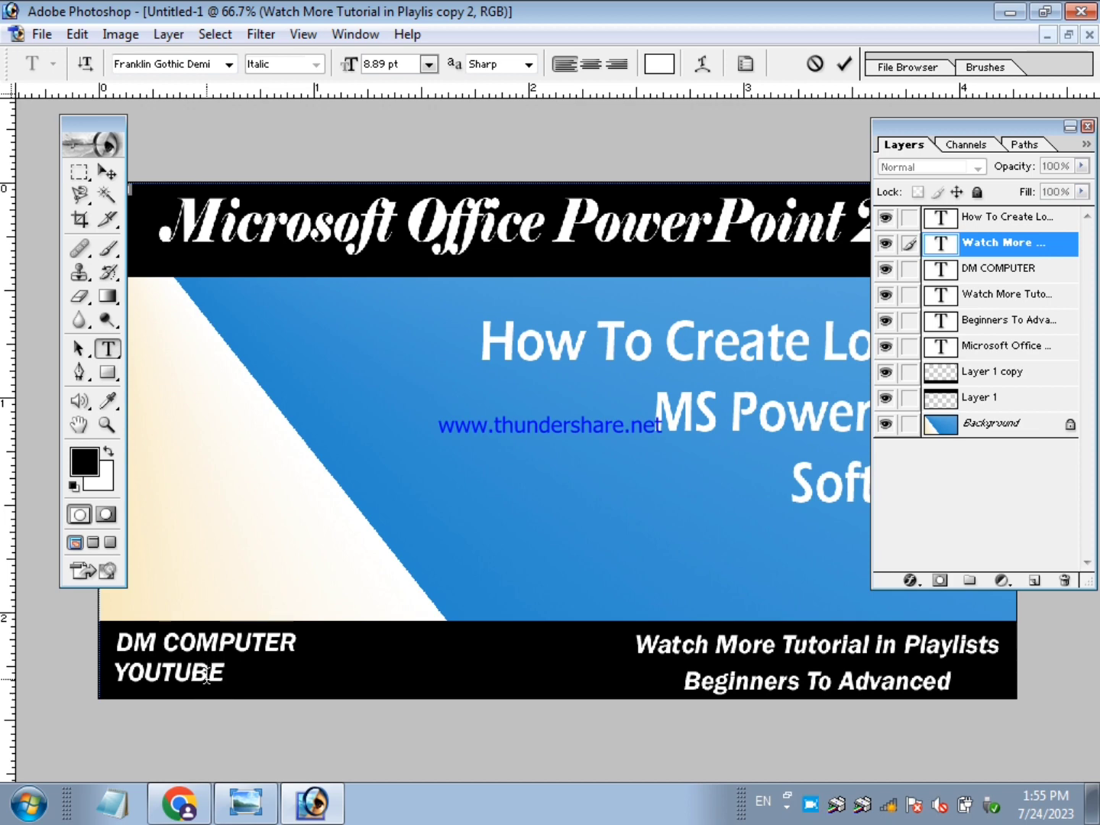
text( CLASS)
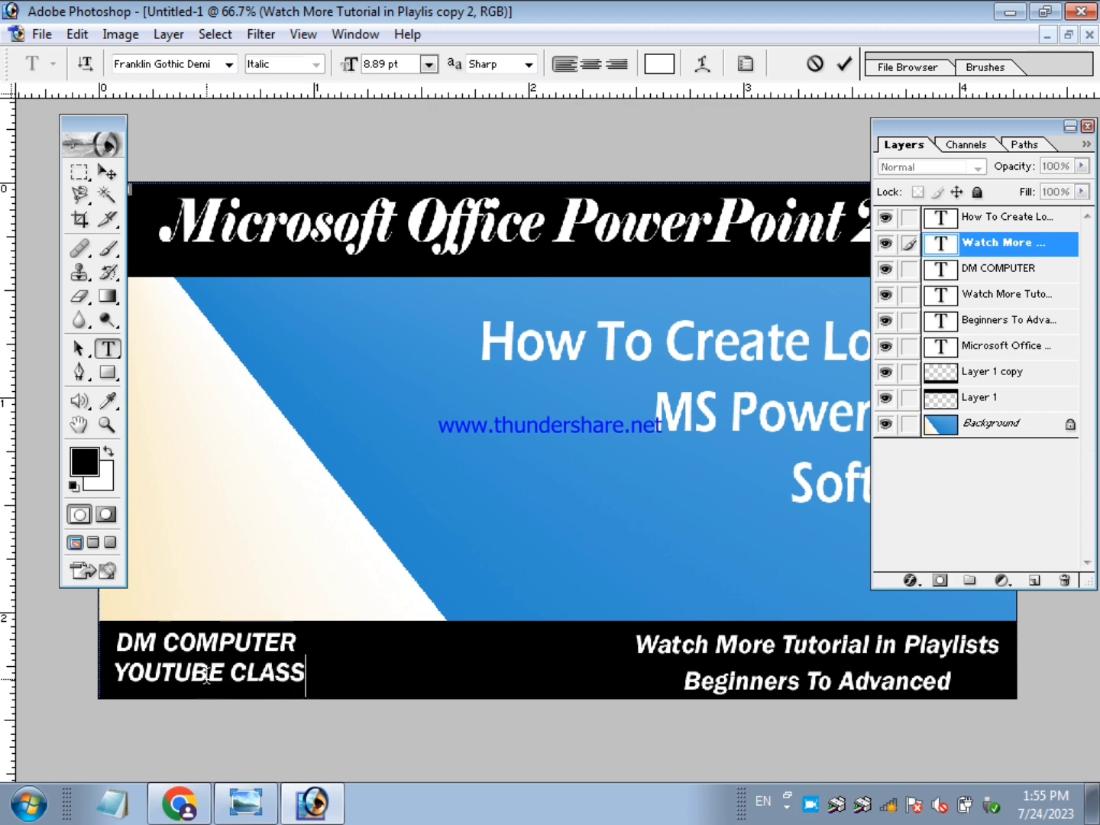
key(ctrl+Return)
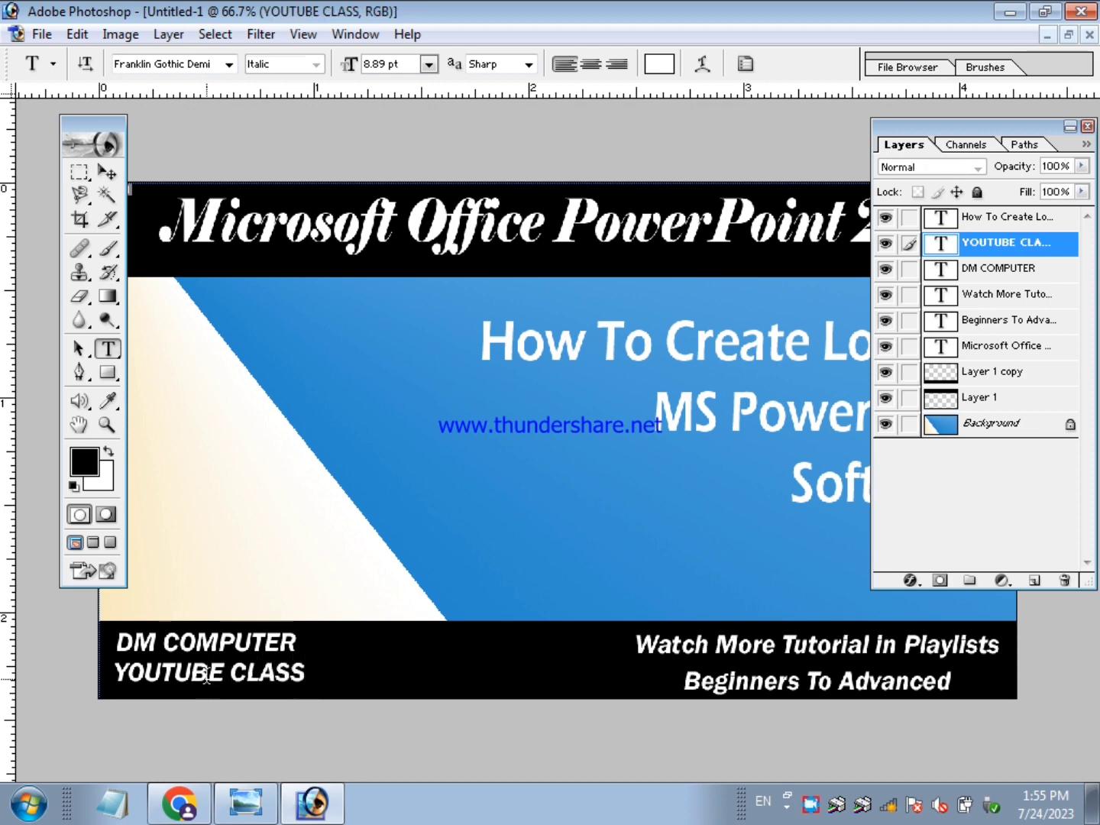
- Scale the DM COMPUTER text up to about 128% wide by 148% tall
click(107, 172)
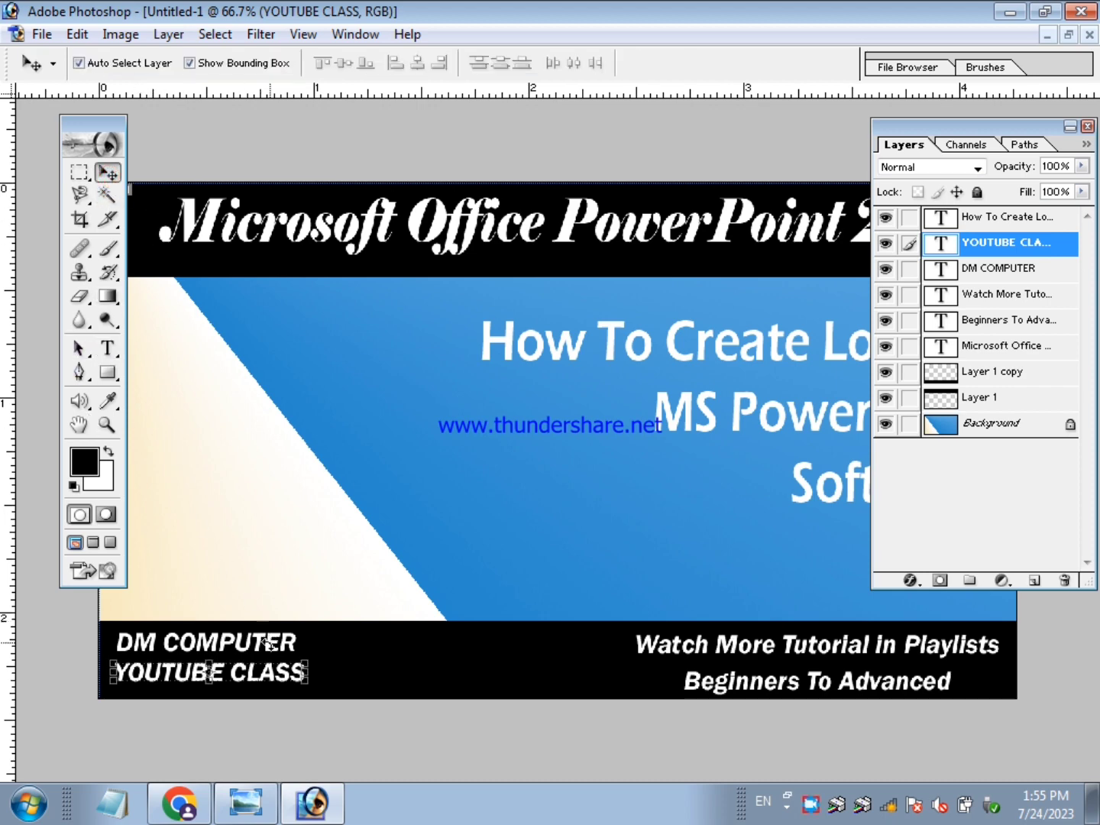
key(ctrl+t)
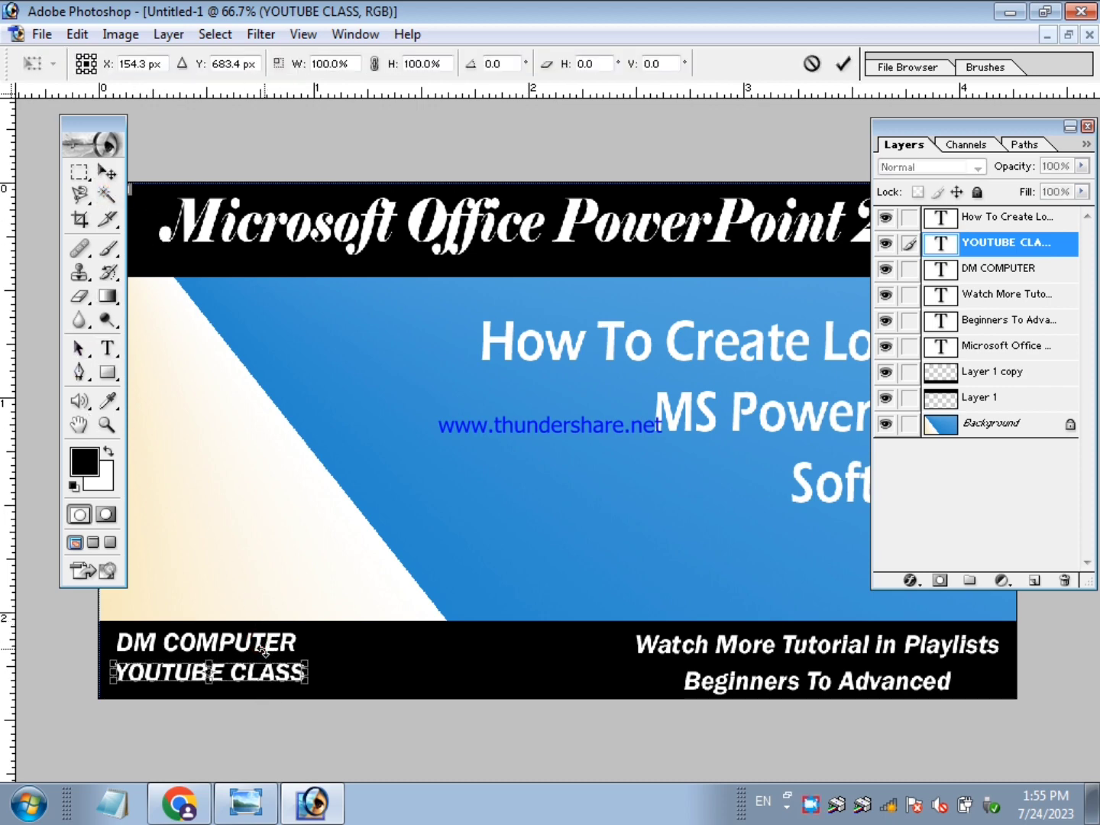
key(Escape)
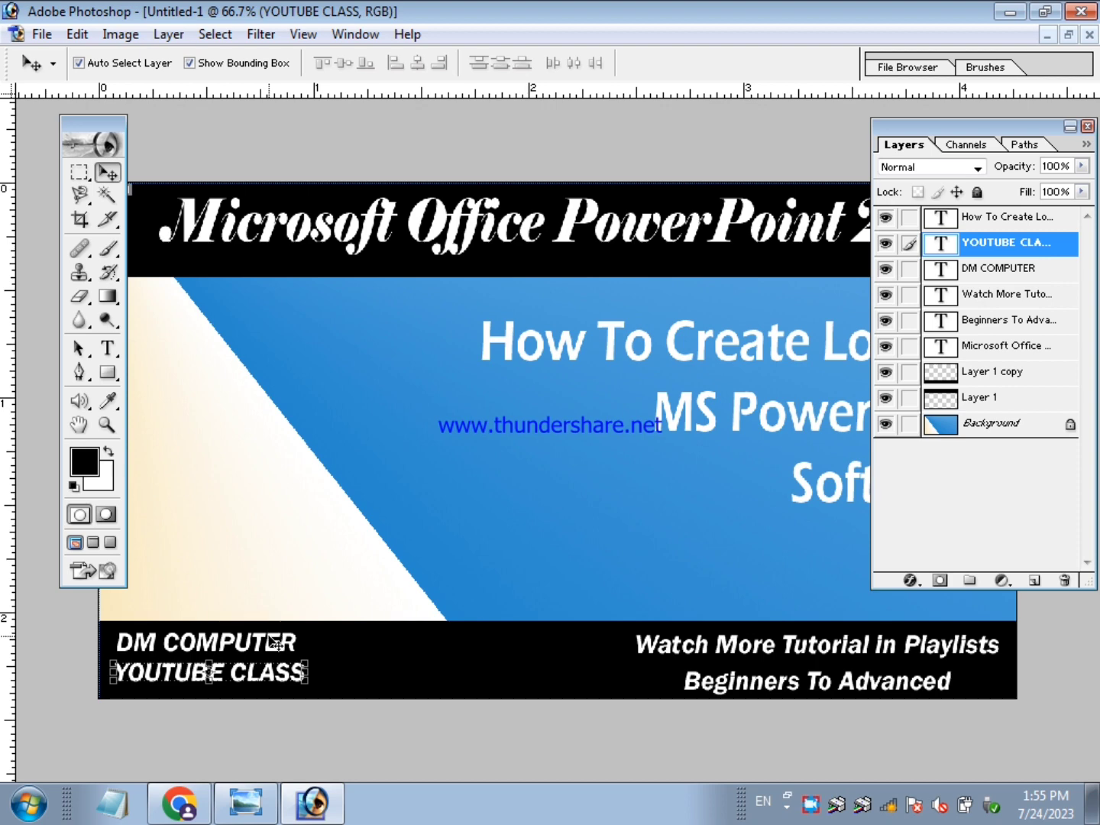
drag(69, 596, 291, 698)
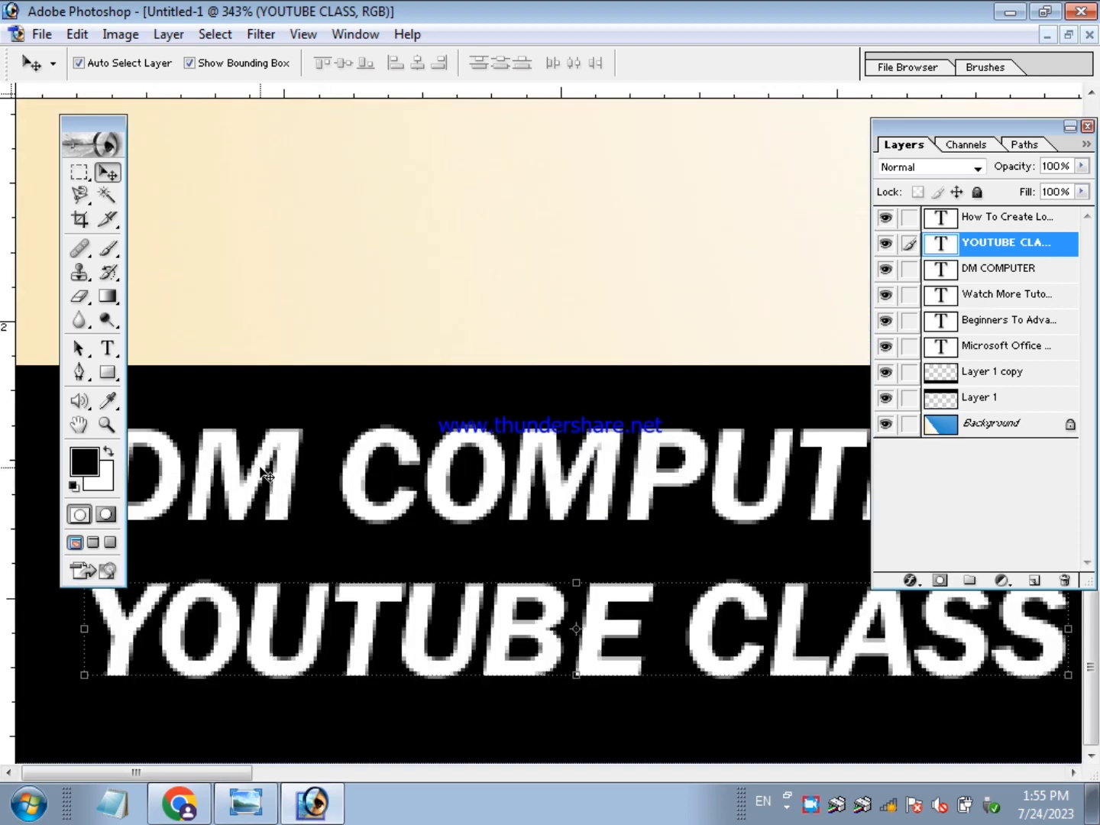
click(265, 472)
key(ctrl+minus)
key(ctrl+minus)
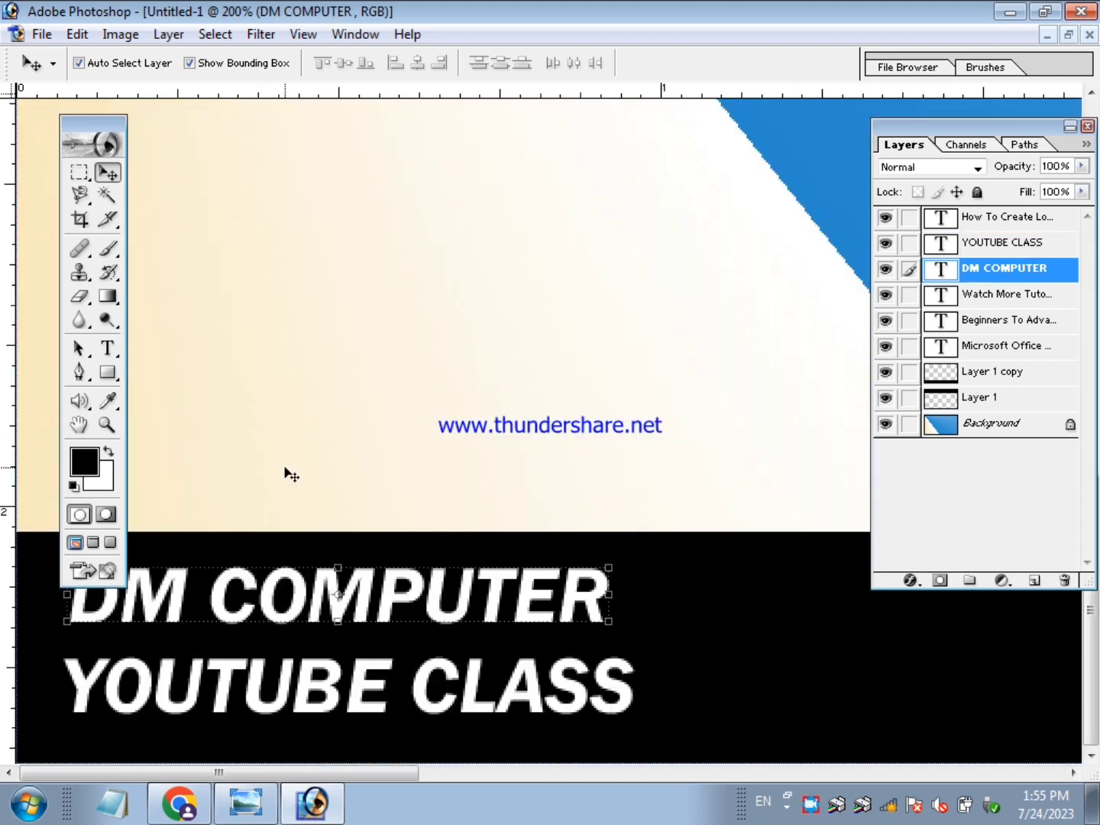
key(ctrl+minus)
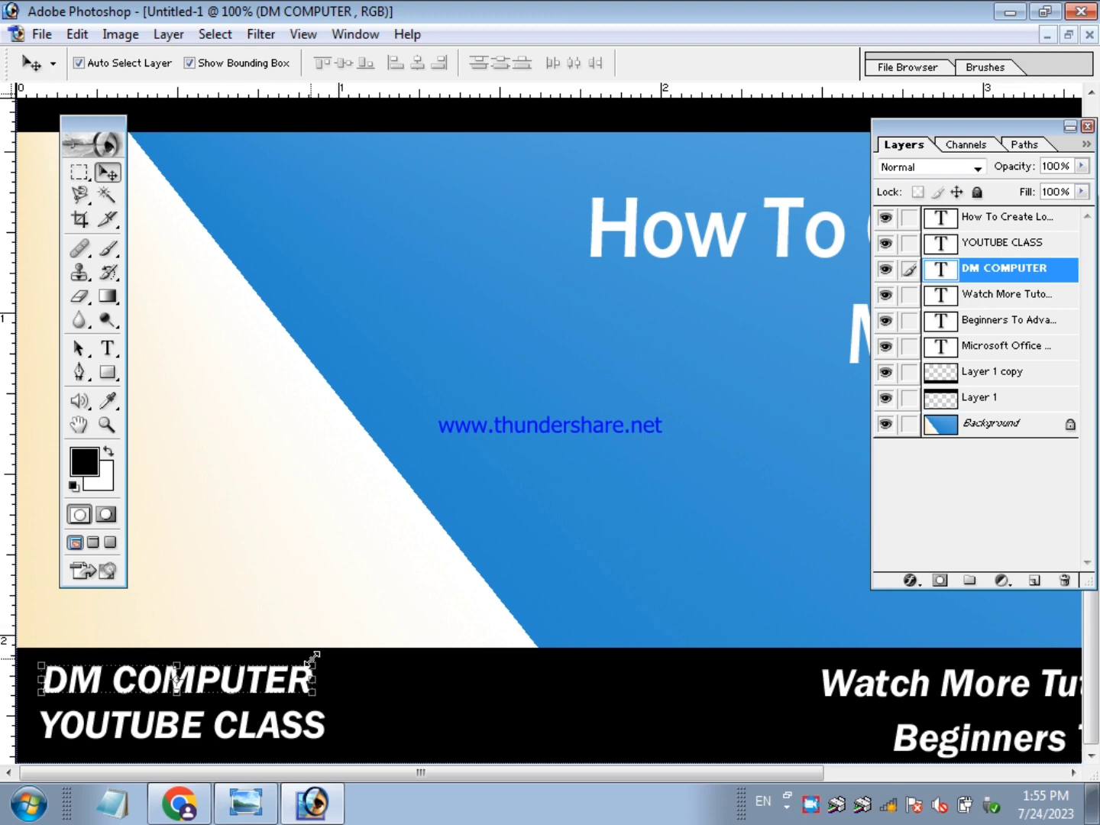
drag(312, 657, 386, 645)
drag(384, 651, 390, 699)
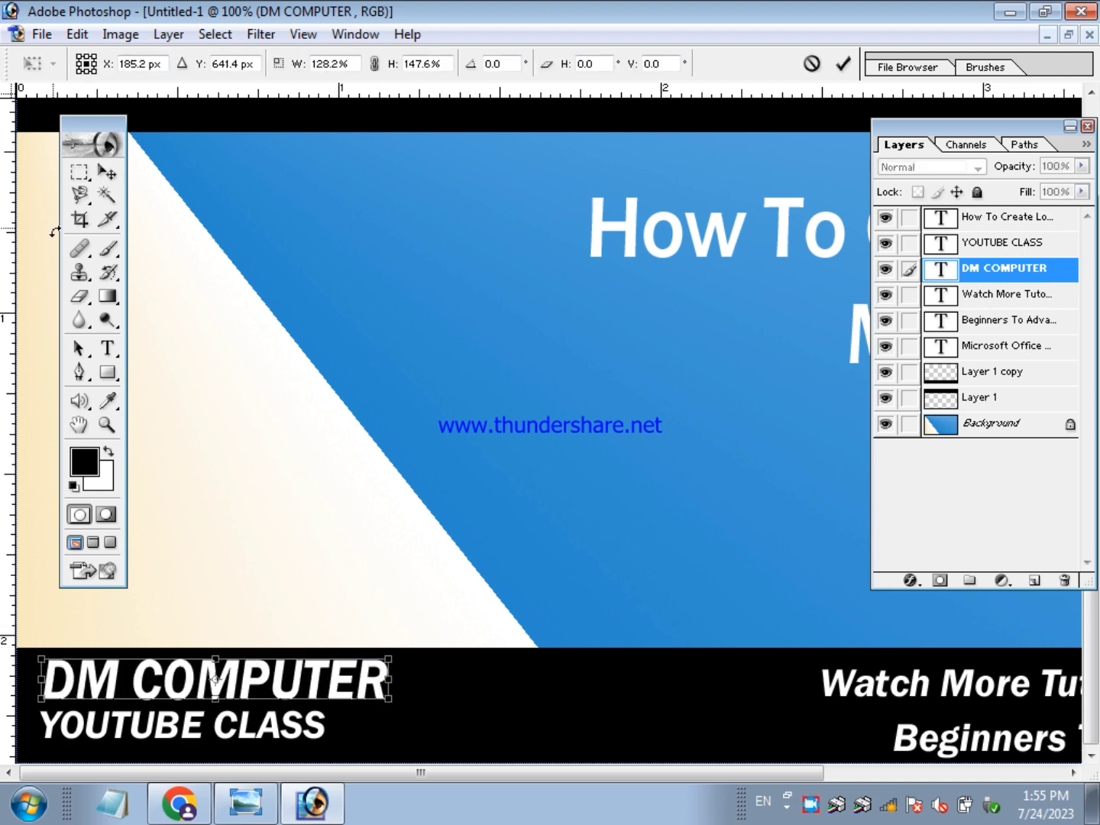
key(ctrl+minus)
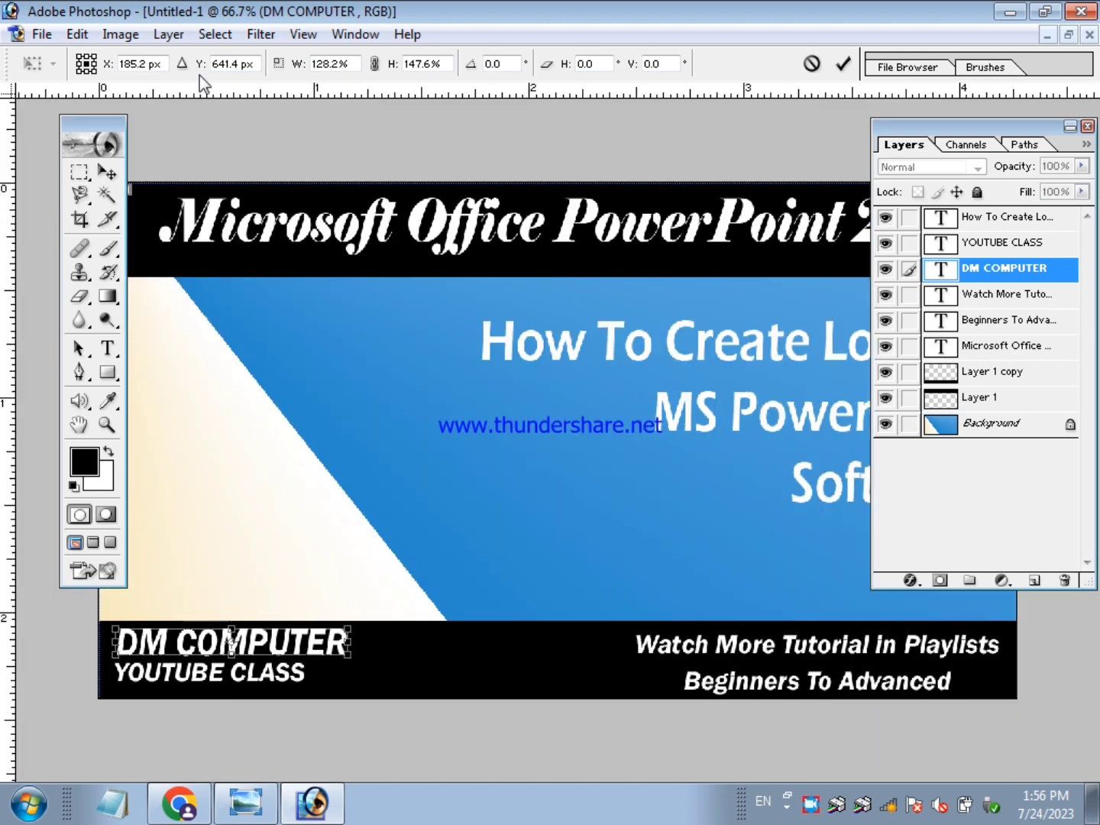
click(841, 65)
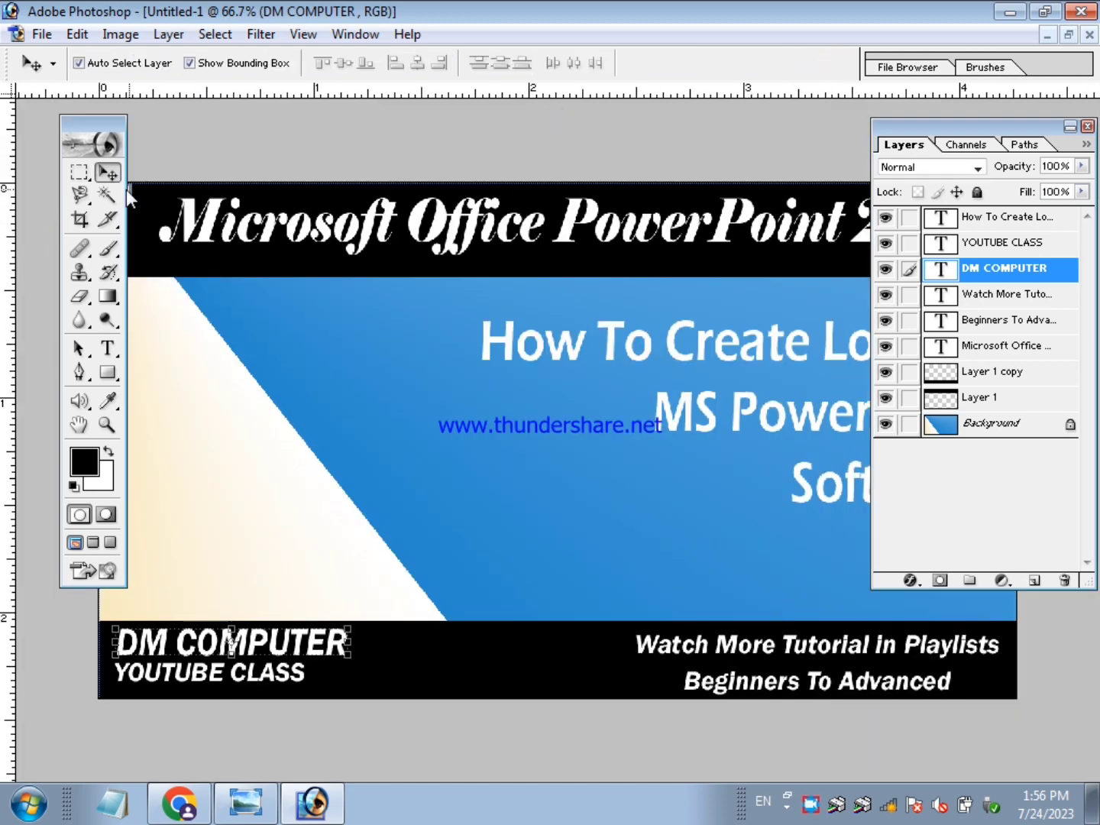
- Make DM COMPUTER faux bold and set its anti-aliasing to None
click(108, 349)
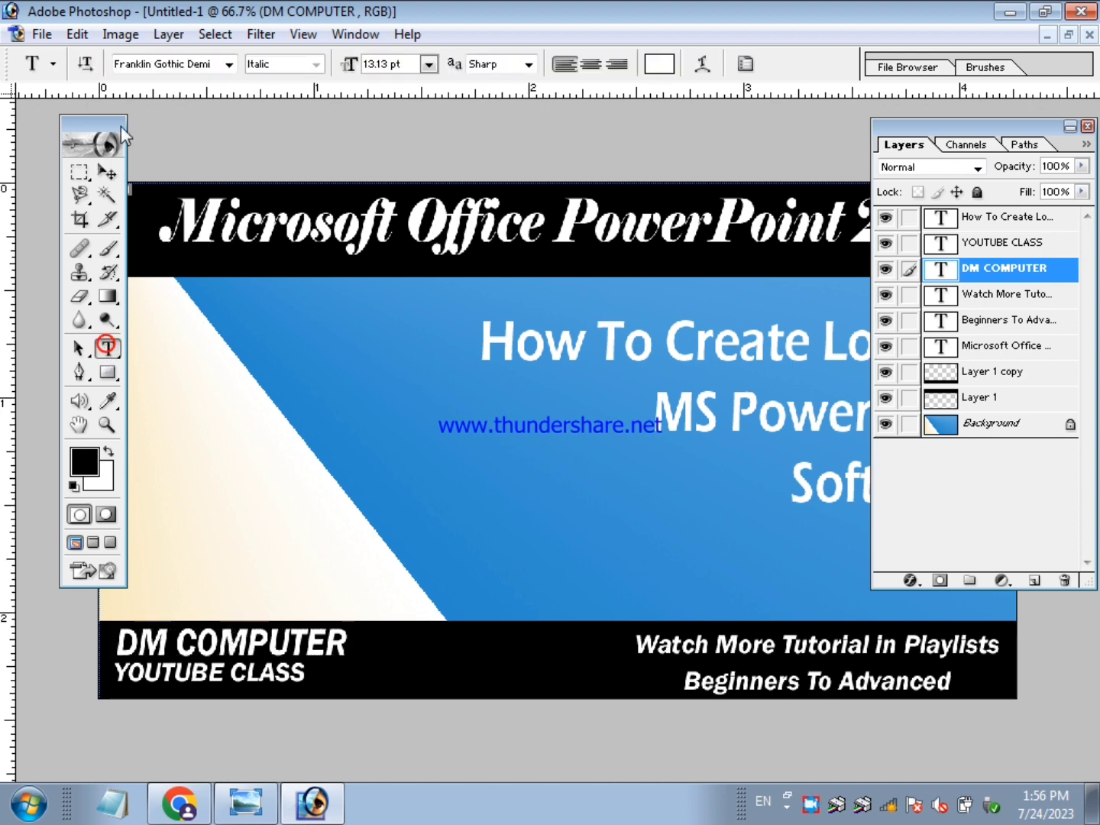
click(144, 68)
key(Down)
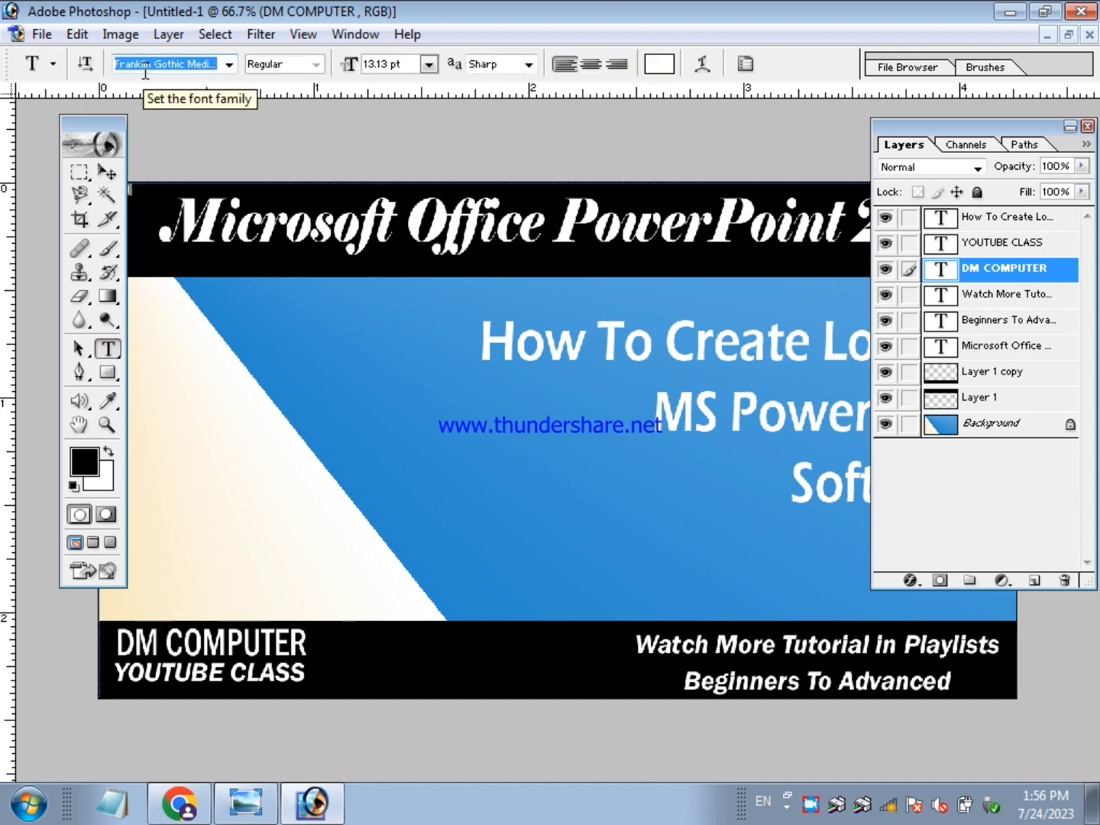
key(Down)
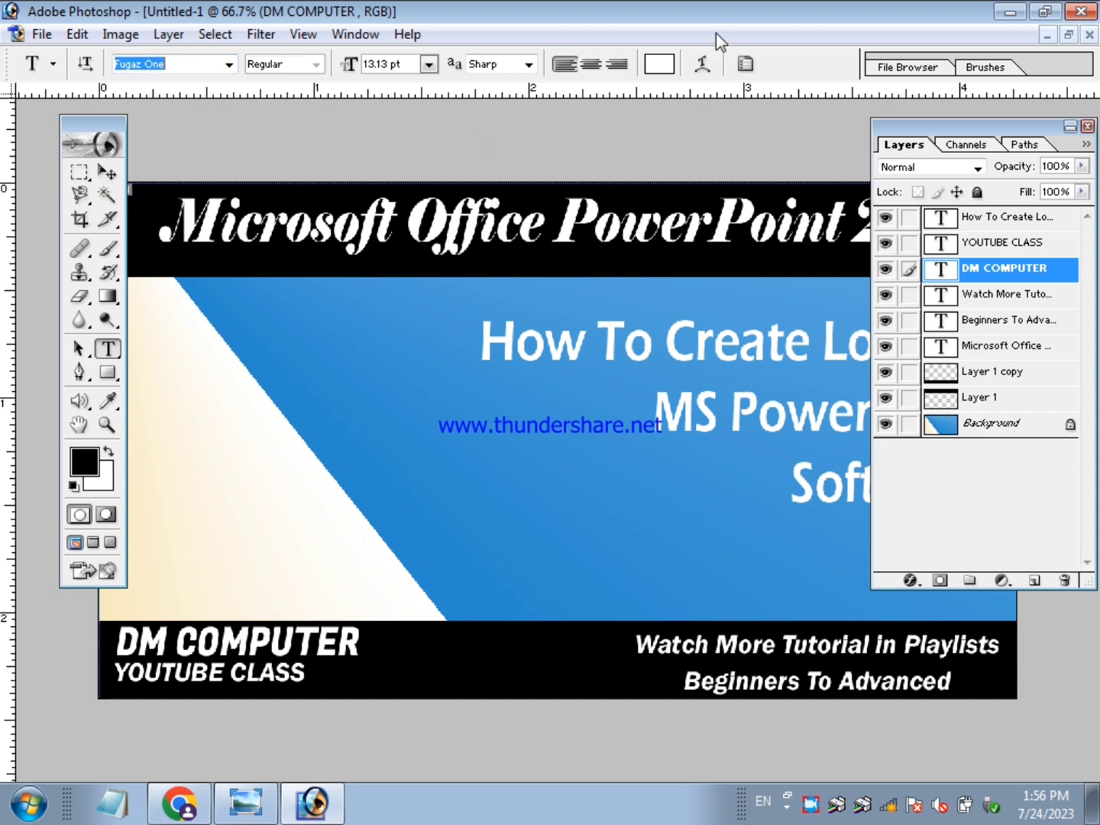
click(746, 65)
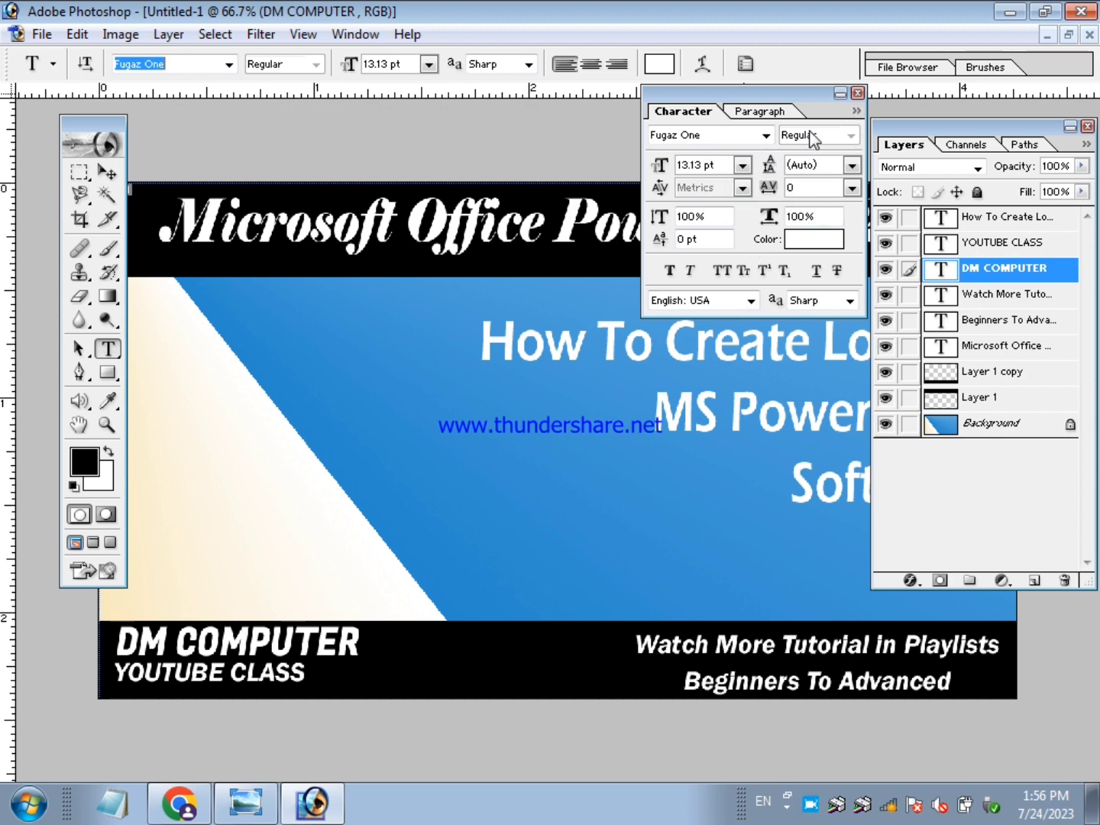
click(670, 271)
click(856, 91)
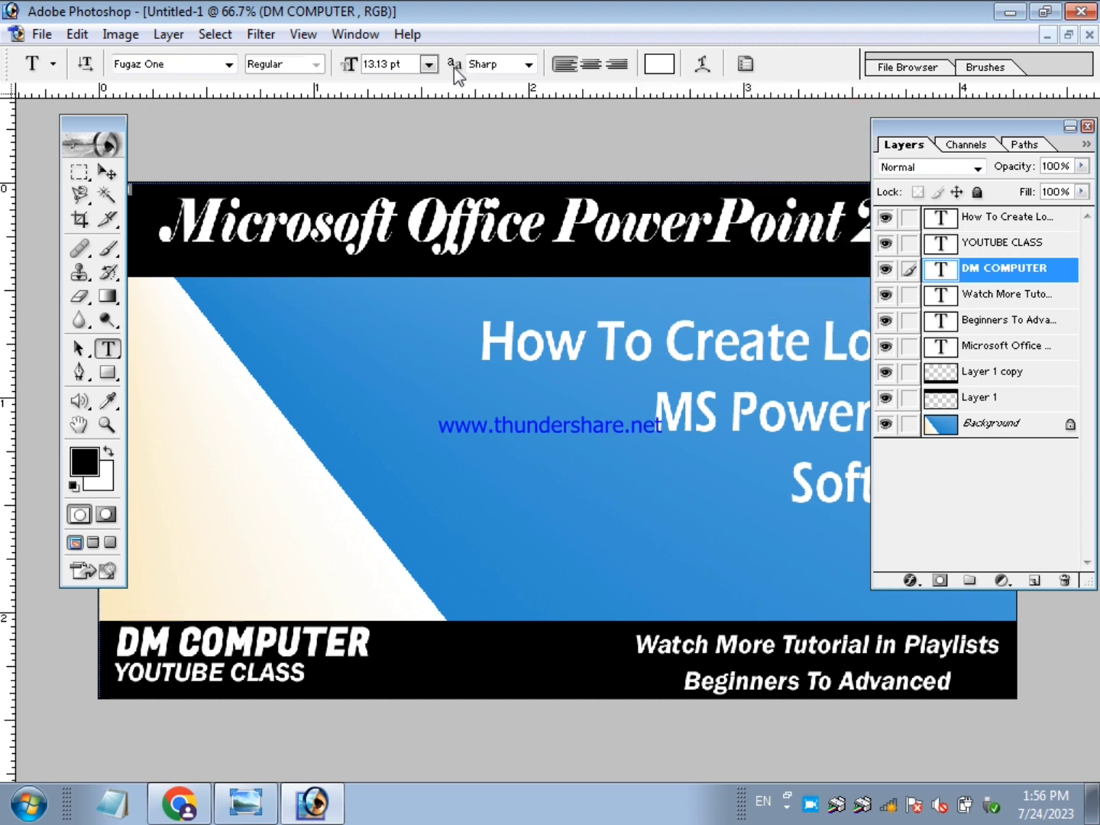
click(527, 67)
click(497, 77)
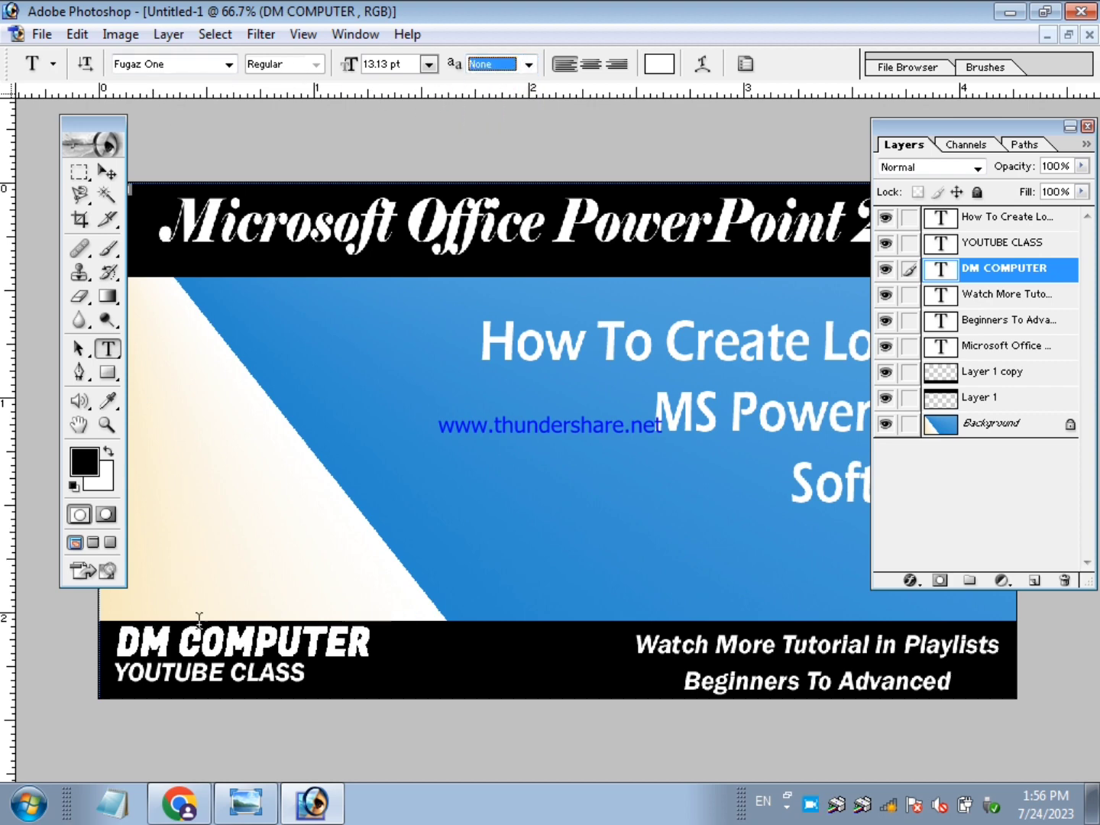
- Centre YOUTUBE CLASS beneath DM COMPUTER, nudging it slightly down
click(109, 171)
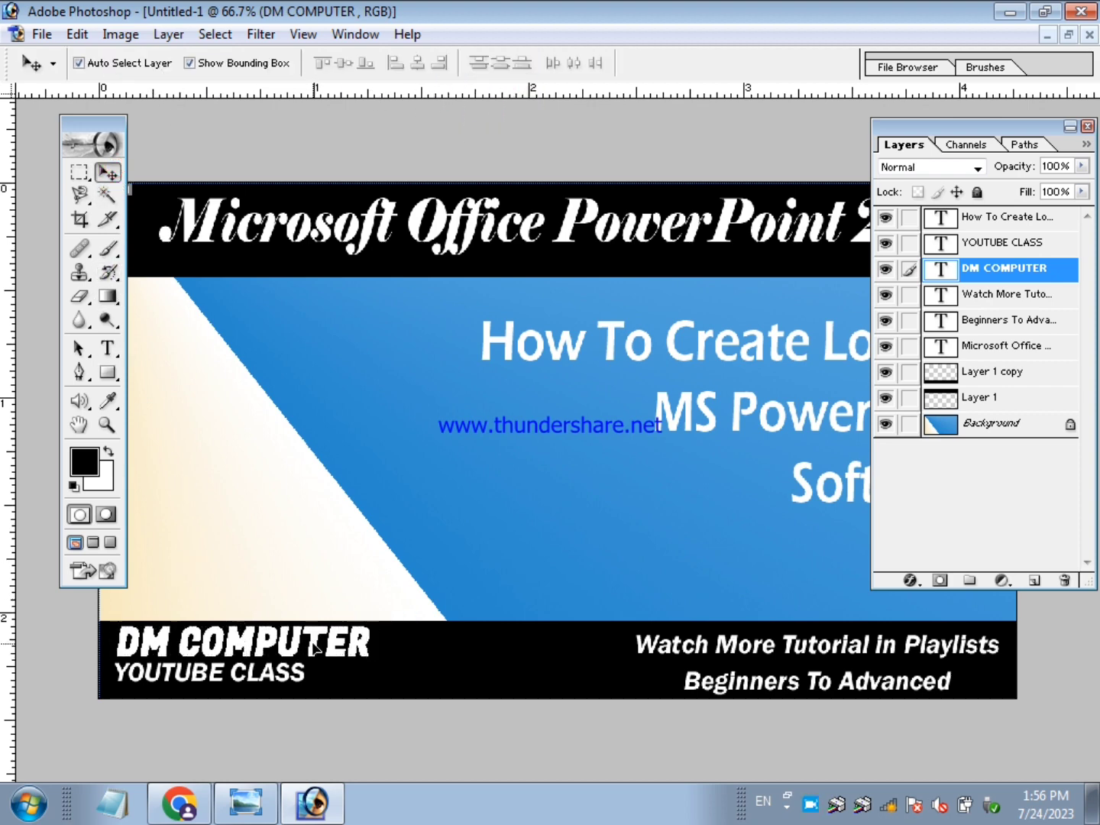
drag(315, 648, 318, 648)
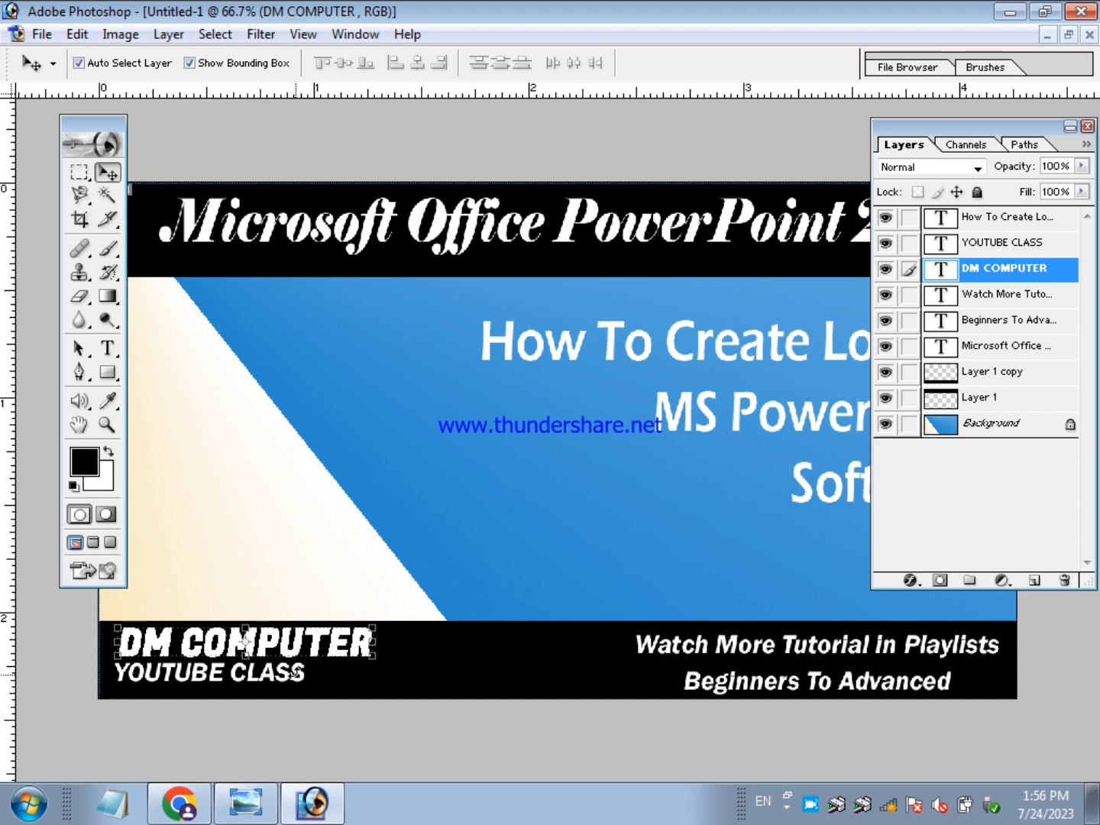
click(296, 690)
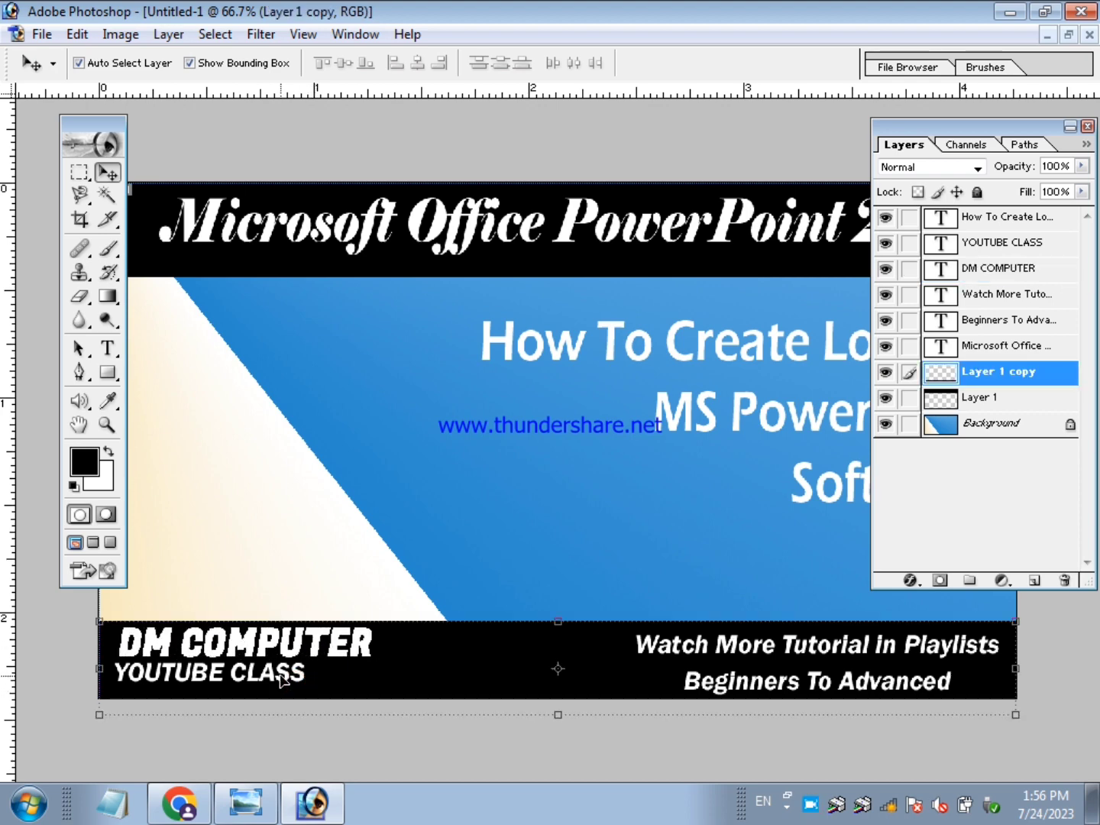
click(275, 676)
drag(272, 680, 315, 683)
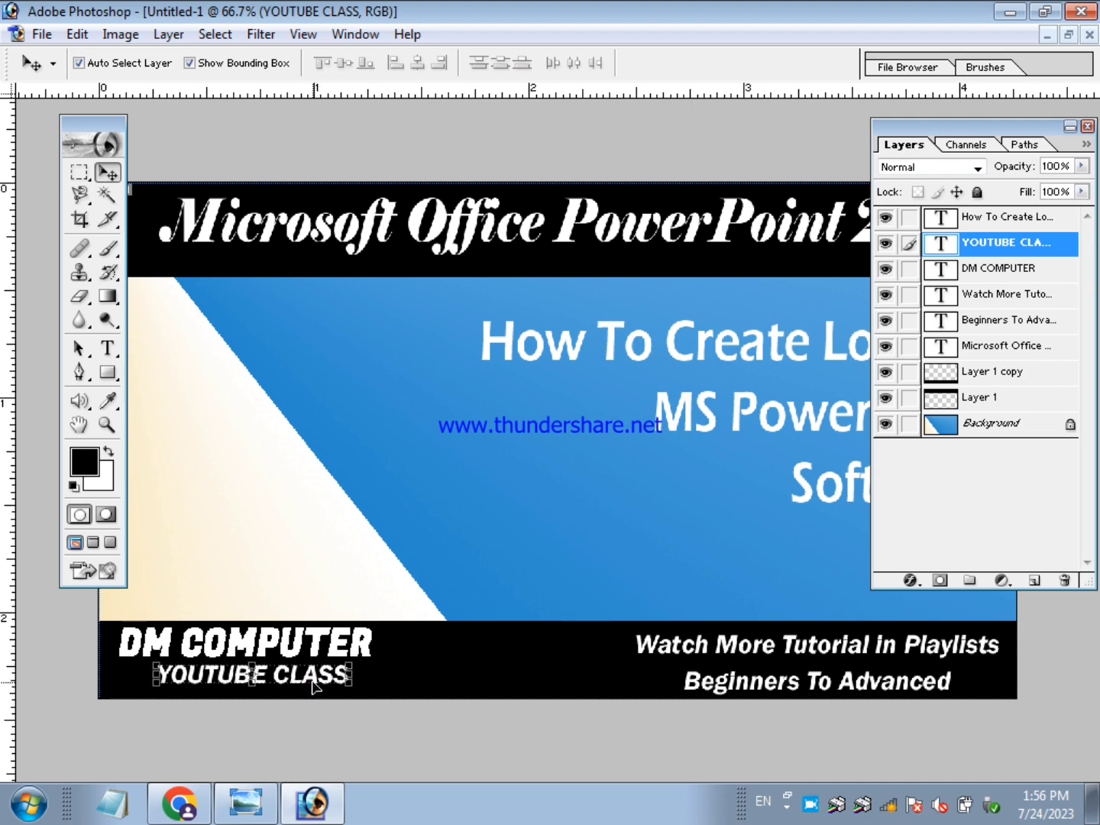
key(Down)
key(Down)
key(Down)
key(Down)
click(372, 472)
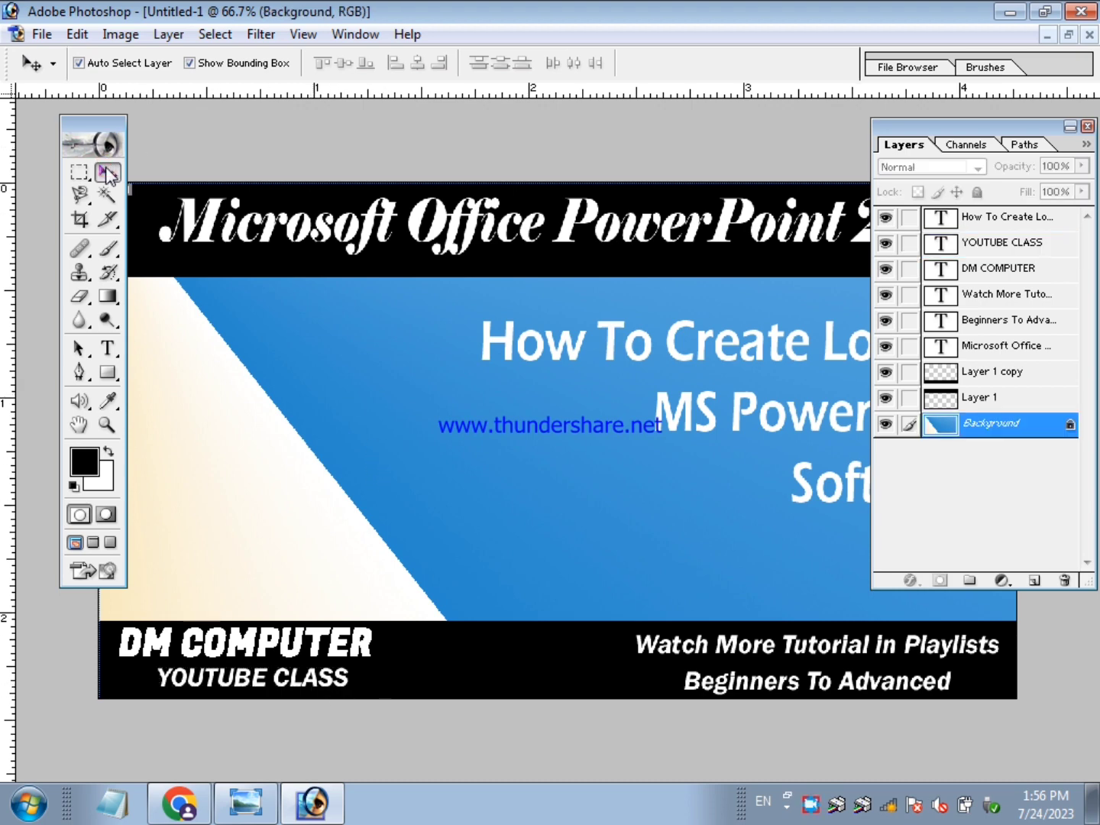
- Paste the DMSIR logo image into the banner as Layer 2 and move it left
key(ctrl+minus)
key(ctrl+minus)
key(ctrl+plus)
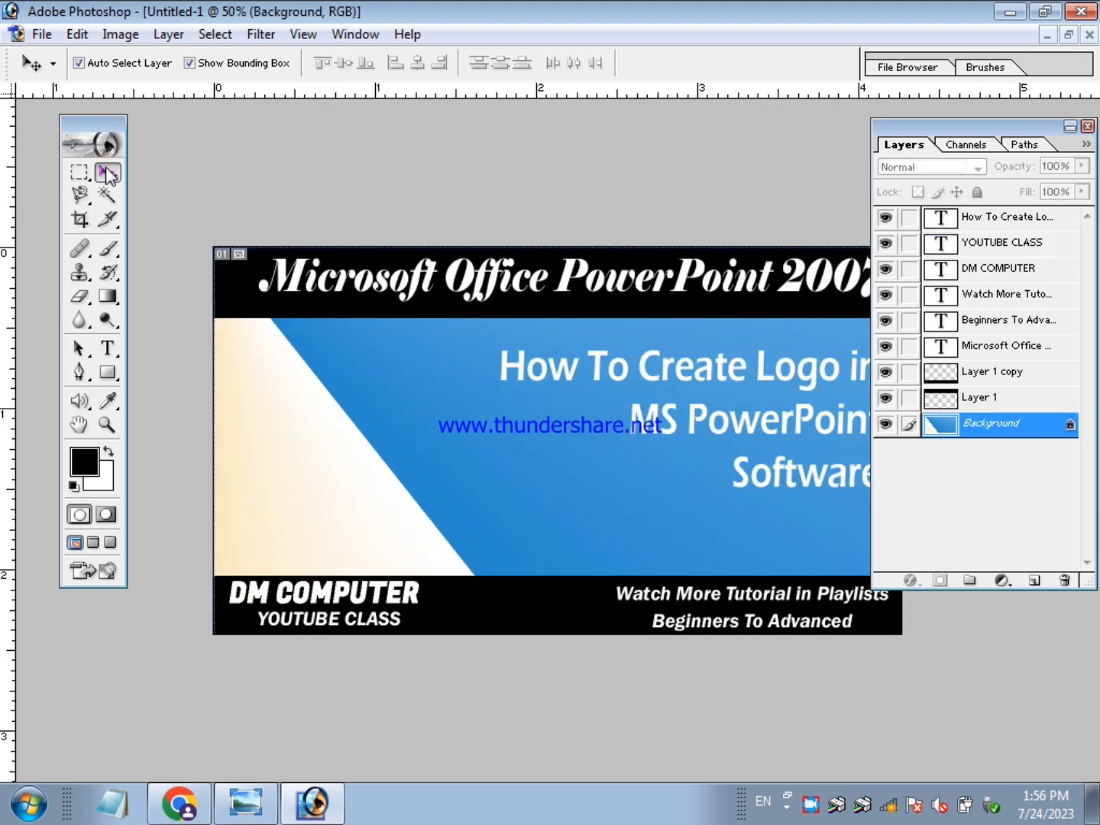
key(ctrl+minus)
key(ctrl+plus)
click(262, 815)
drag(317, 816, 328, 375)
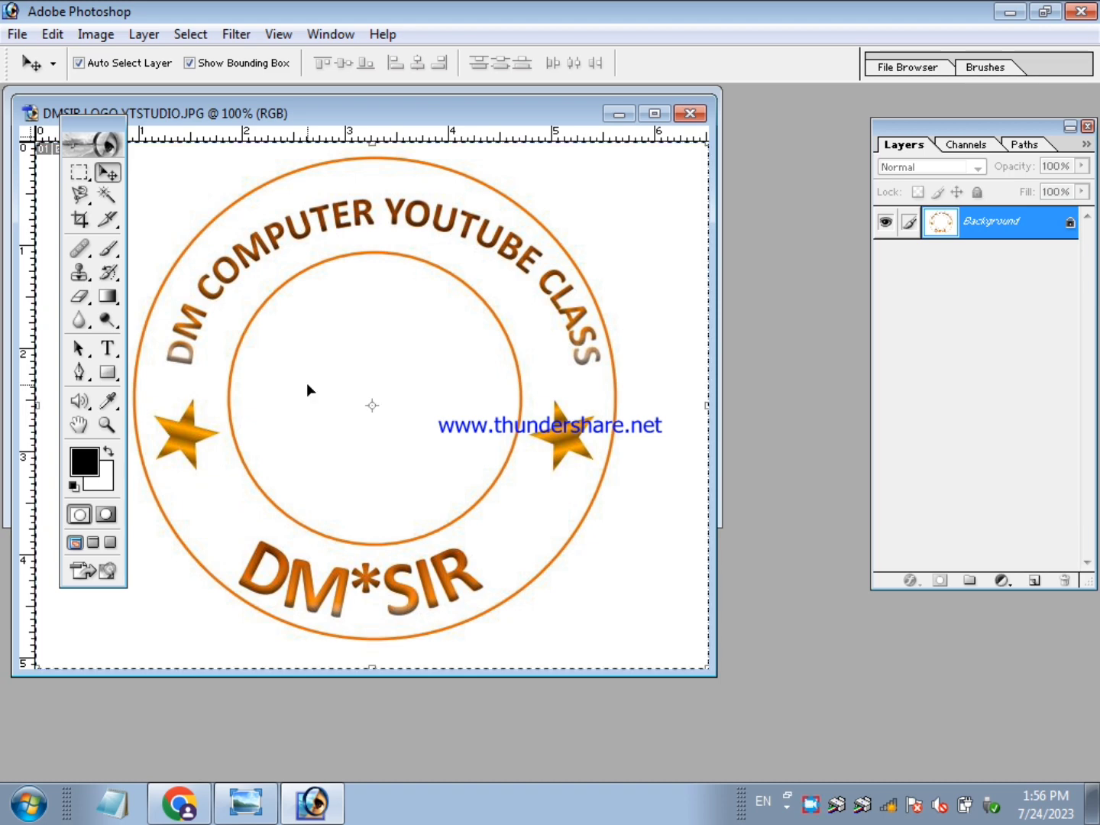
key(ctrl+w)
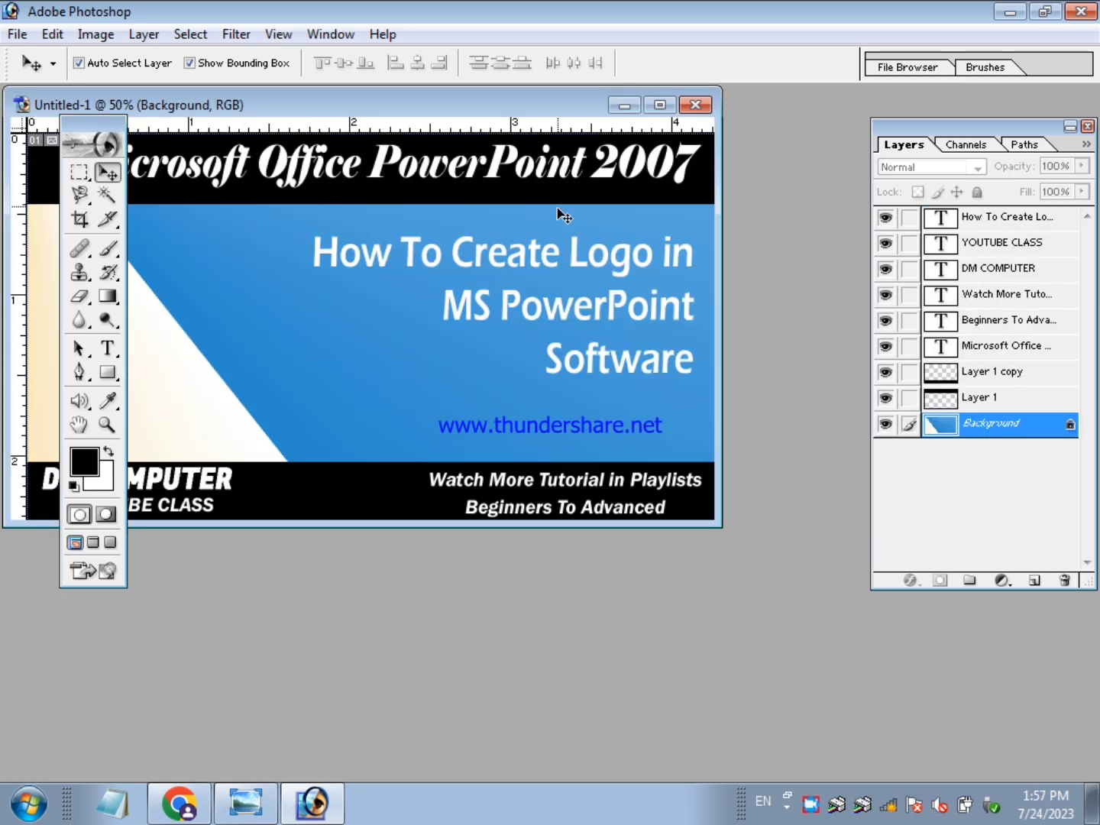
click(660, 106)
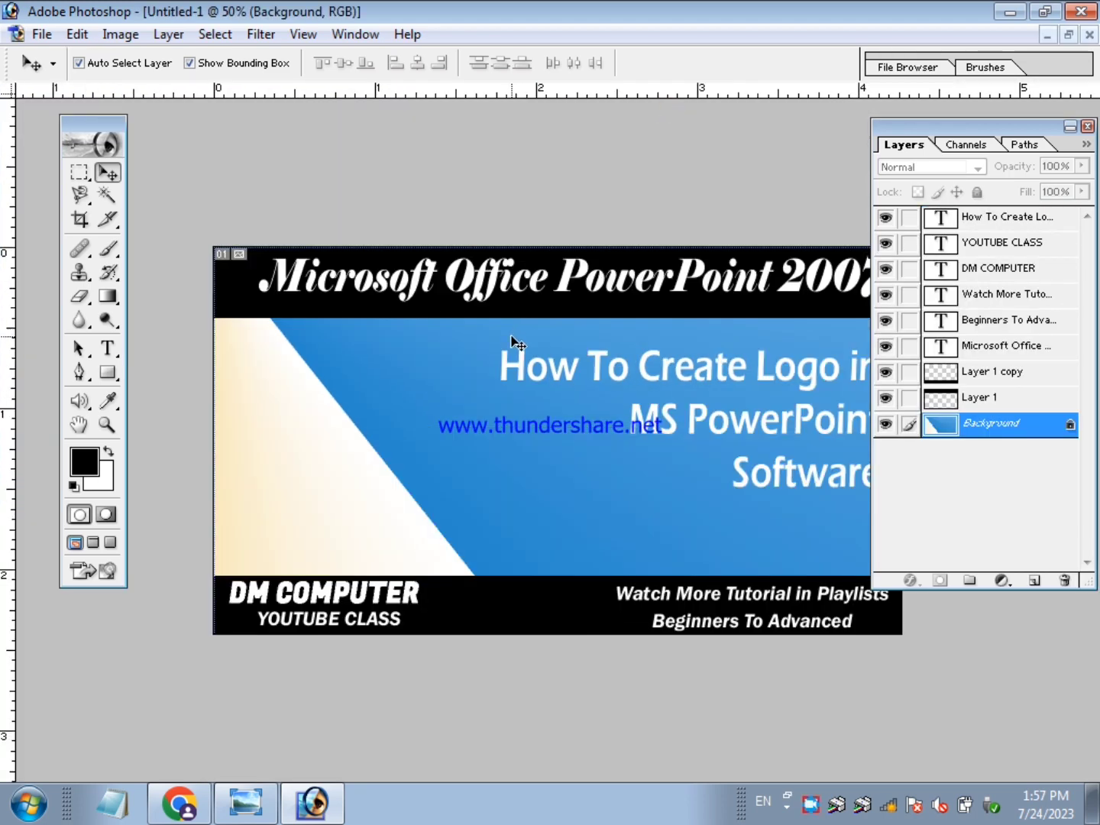
key(ctrl+v)
drag(473, 355, 326, 373)
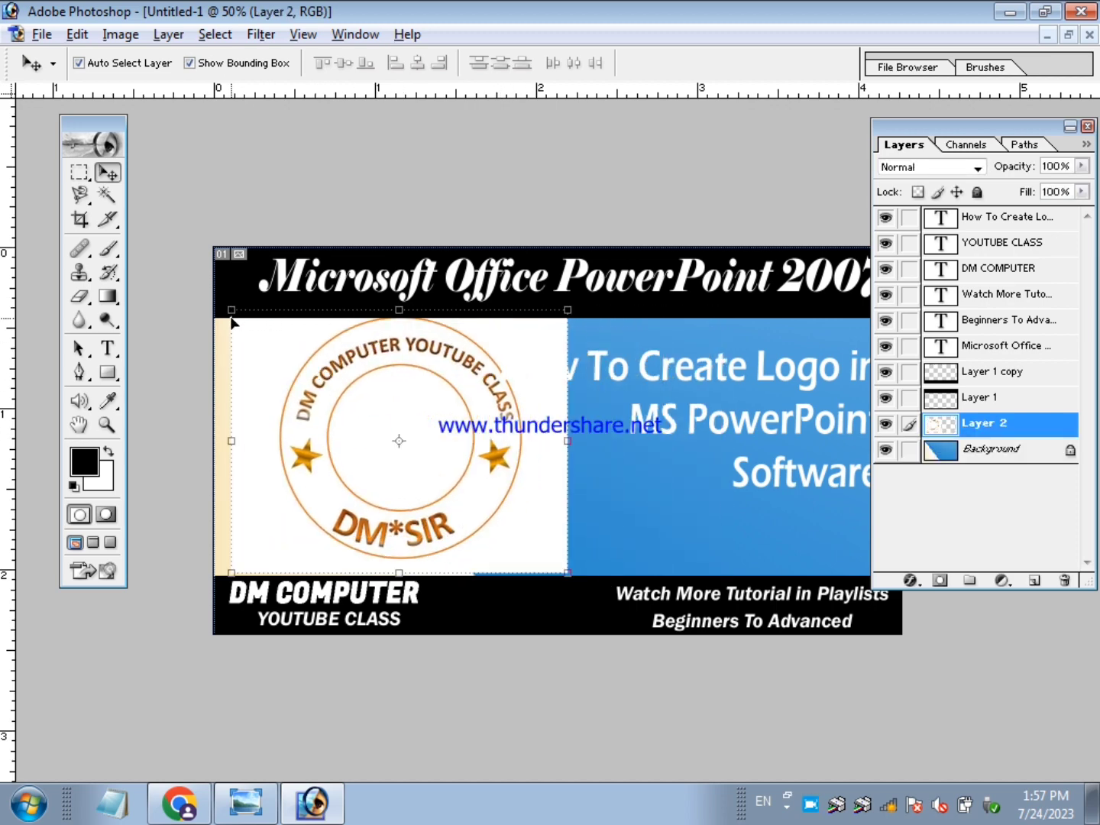
- Scale the DM*SIR logo to 77.4% and position it at left above DM COMPUTER
key(alt+shift)
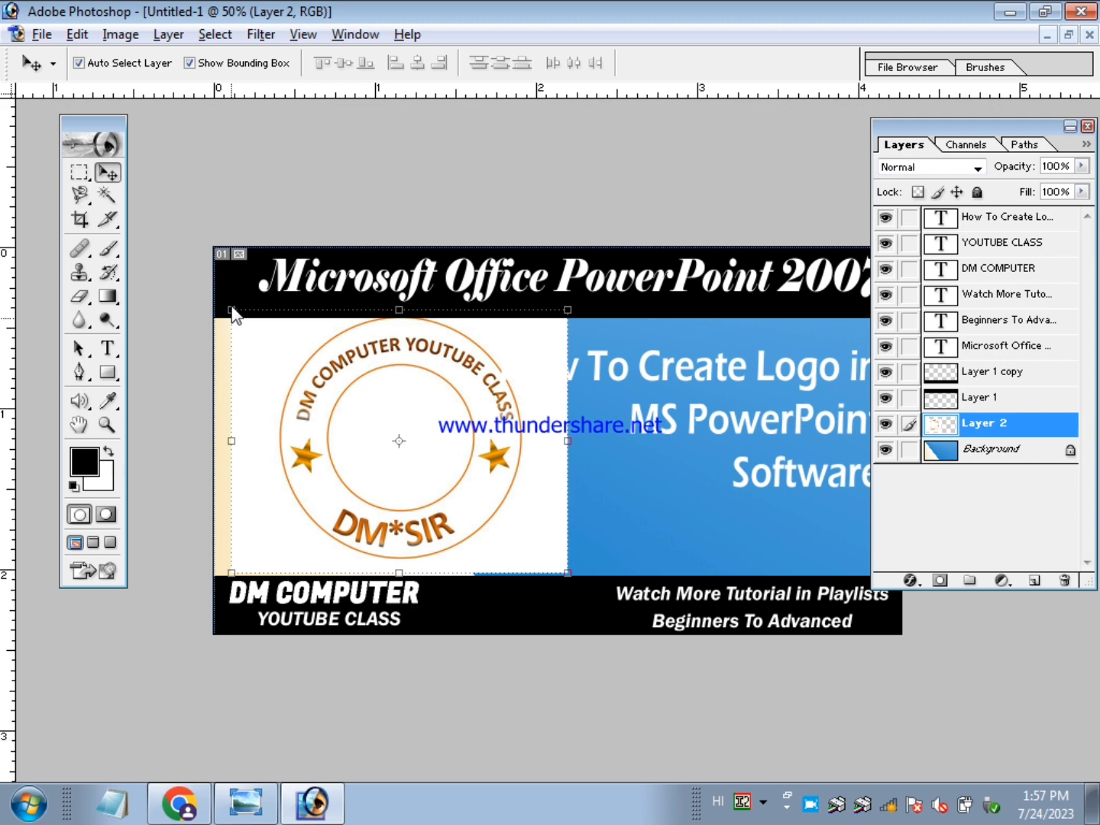
mouse_move(238, 313)
mouse_down()
mouse_move(246, 352)
mouse_move(295, 367)
mouse_up()
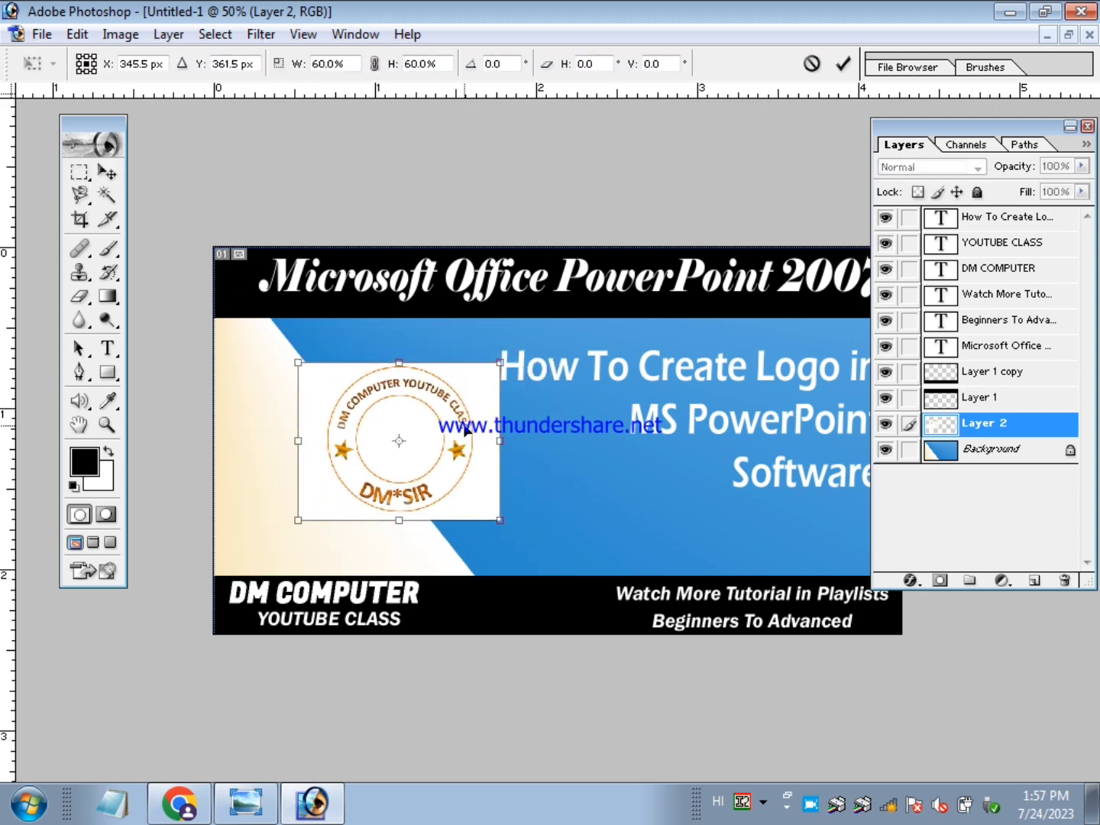
mouse_move(464, 430)
mouse_down()
mouse_move(421, 494)
mouse_move(476, 447)
mouse_move(379, 414)
mouse_move(365, 471)
mouse_up()
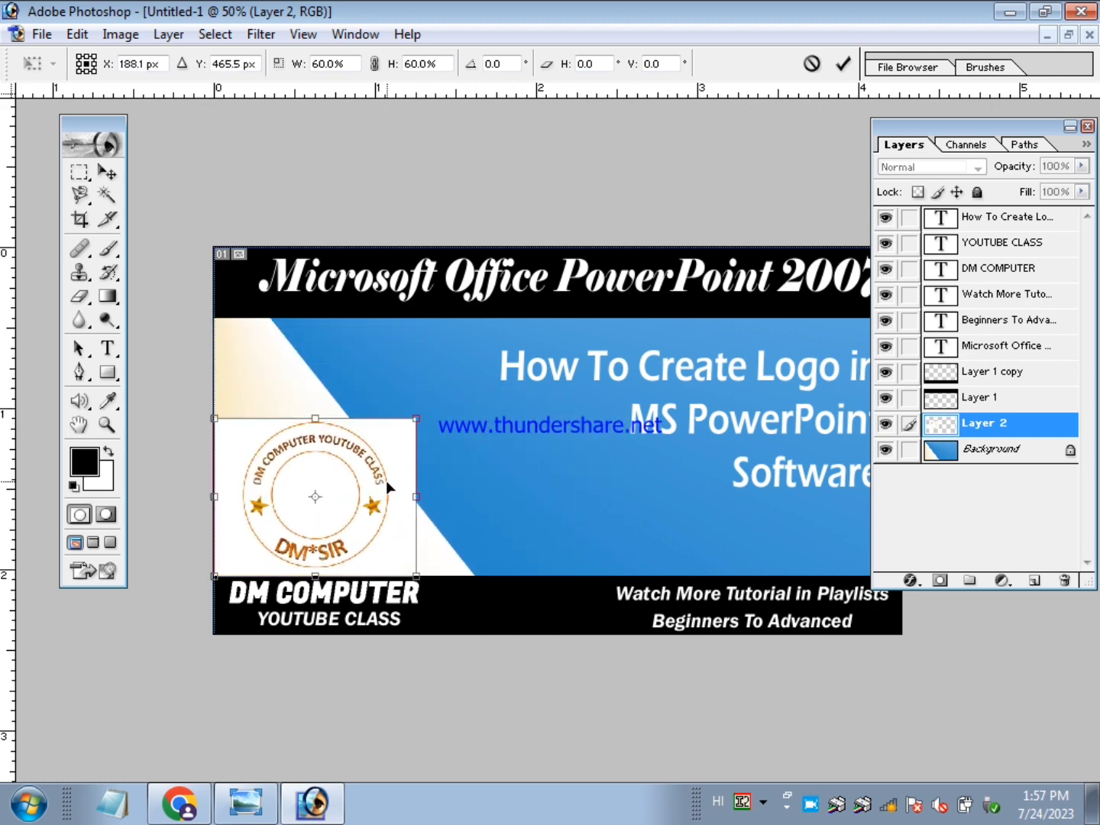
drag(364, 468, 409, 436)
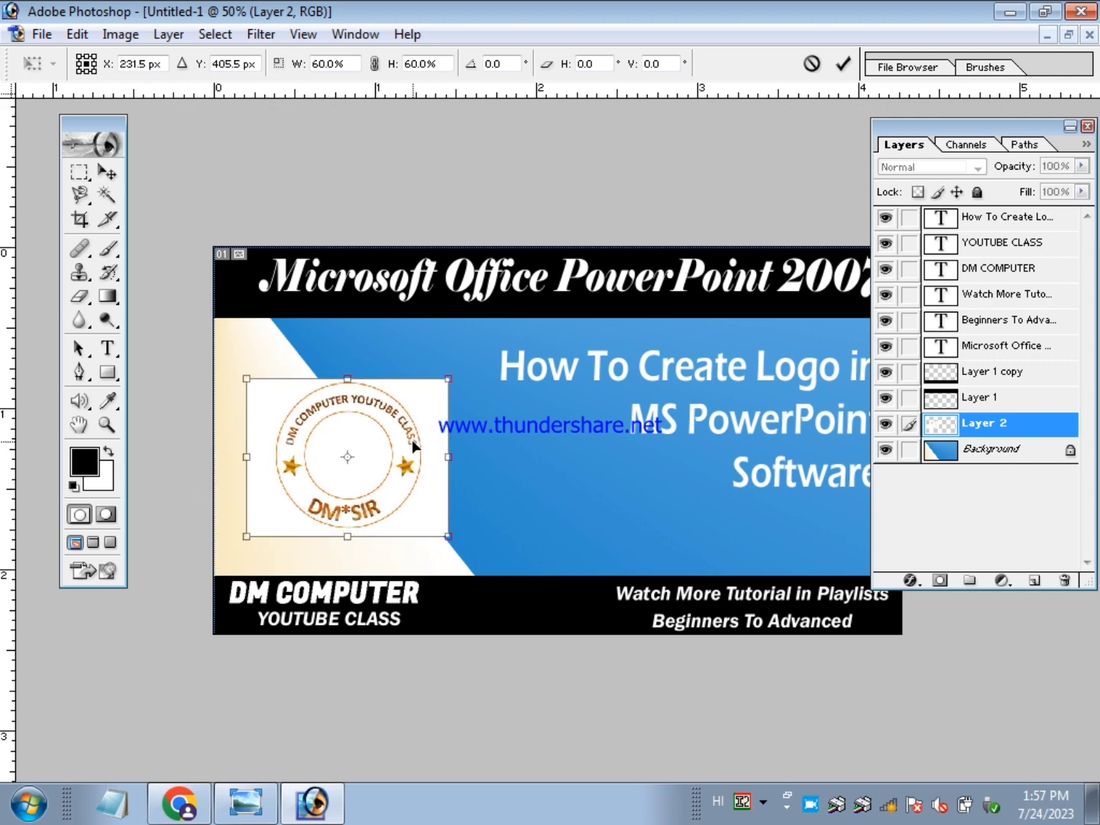
drag(447, 377, 481, 351)
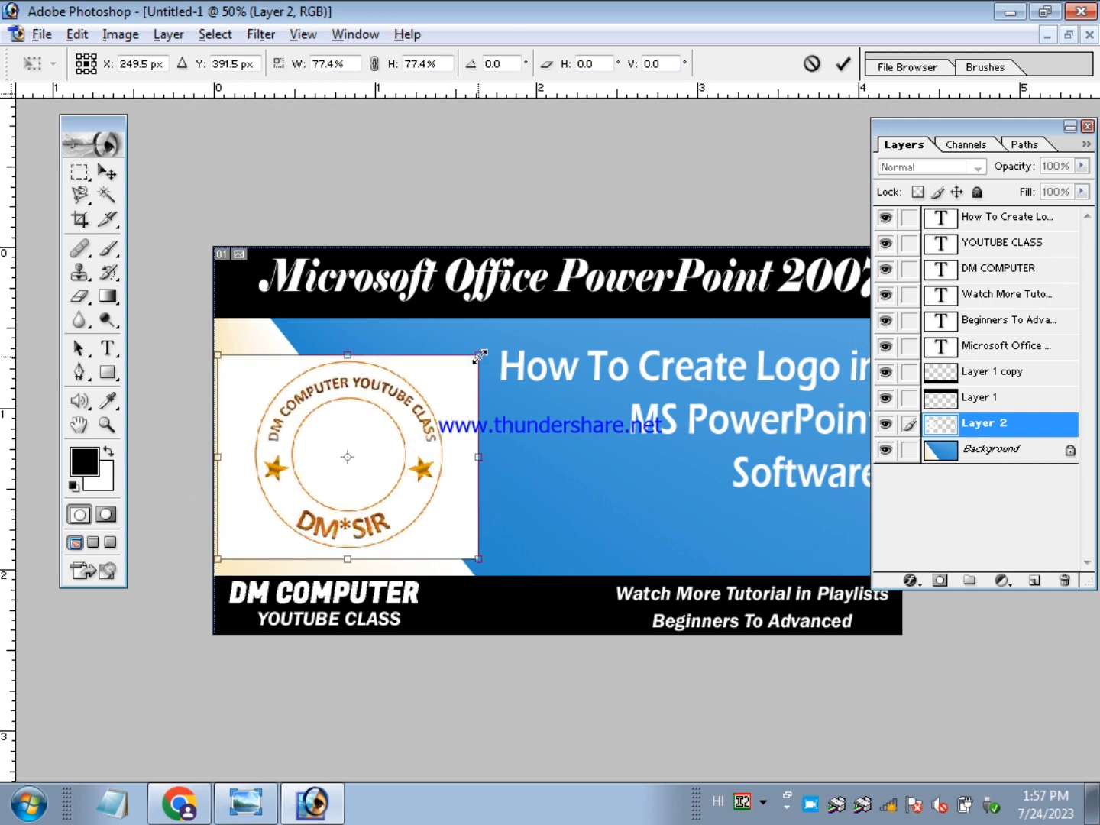
mouse_move(452, 440)
mouse_down()
mouse_move(462, 424)
mouse_move(462, 434)
mouse_up()
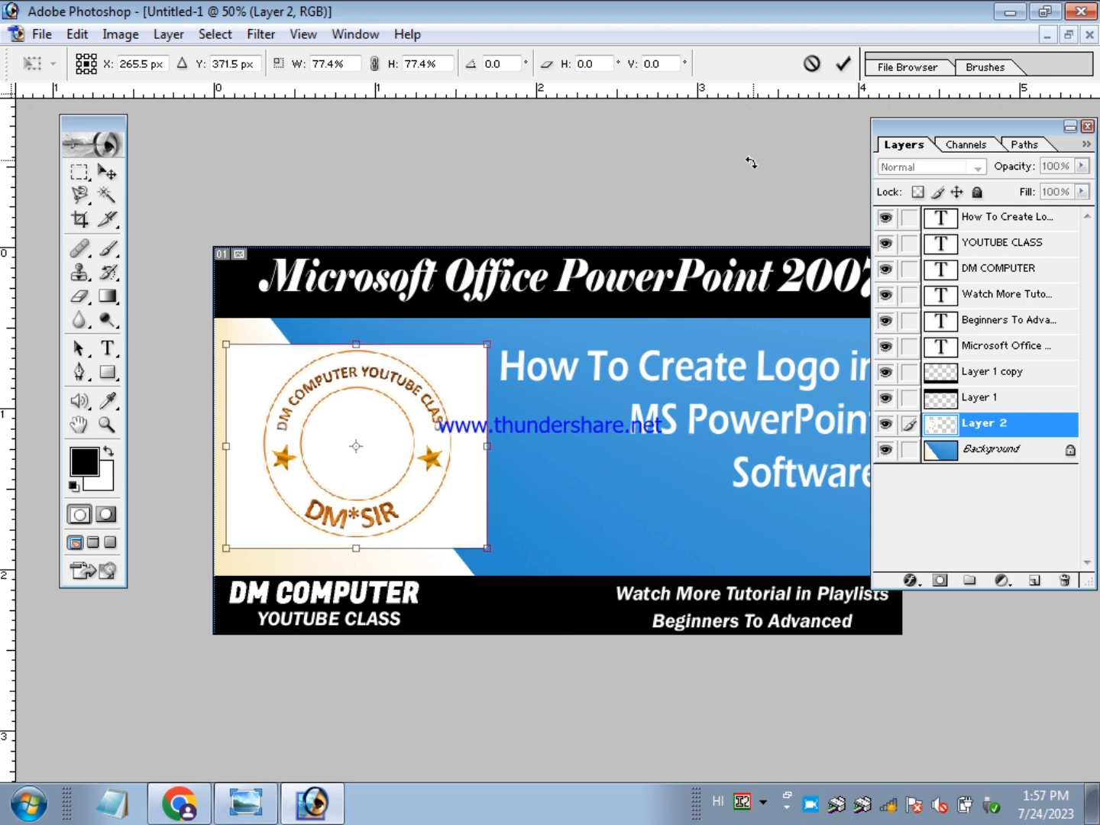
click(842, 65)
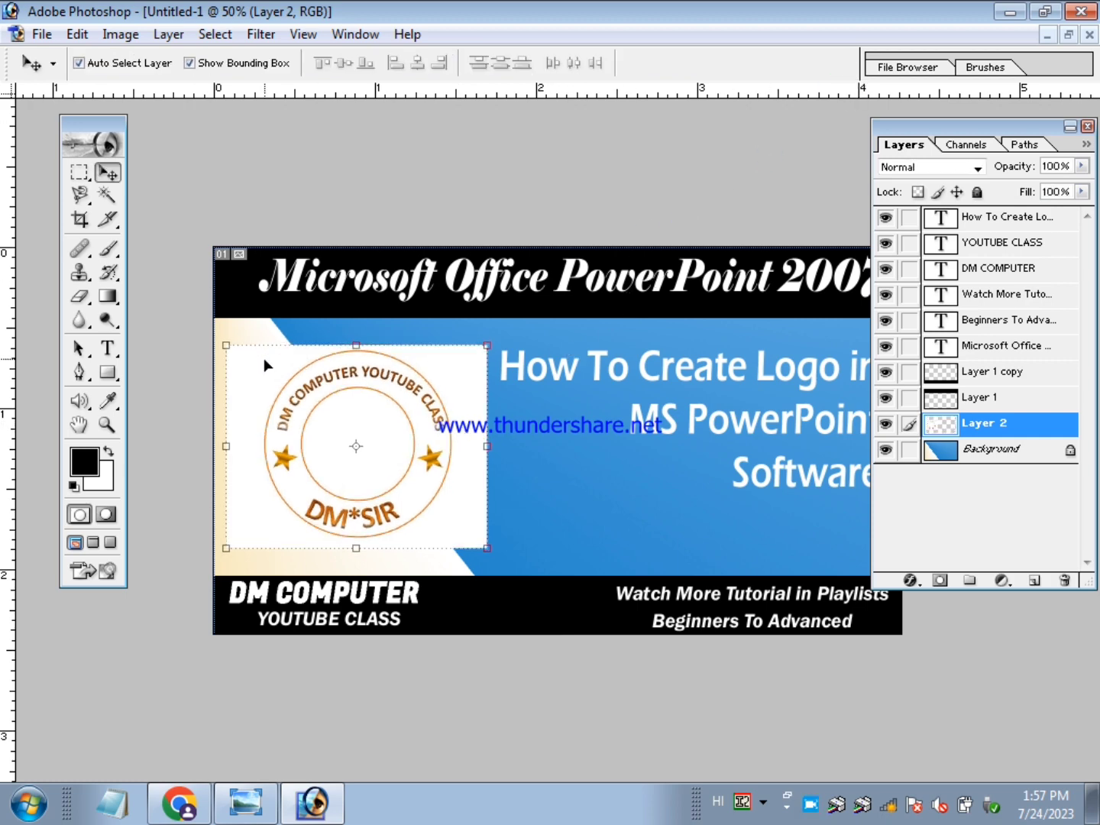
click(611, 494)
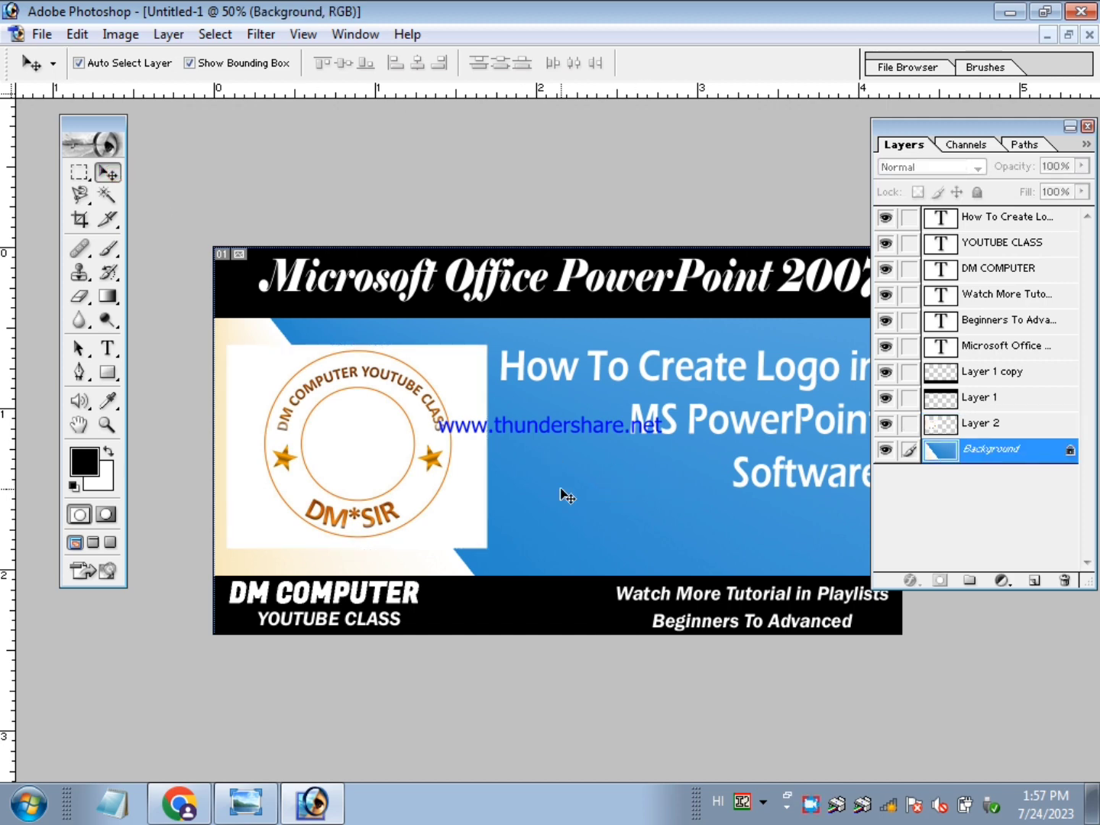
- Move the logo toward the centre and shift the How To Create Logo heading up-left
mouse_move(422, 417)
mouse_down()
mouse_move(620, 436)
mouse_move(505, 436)
mouse_up()
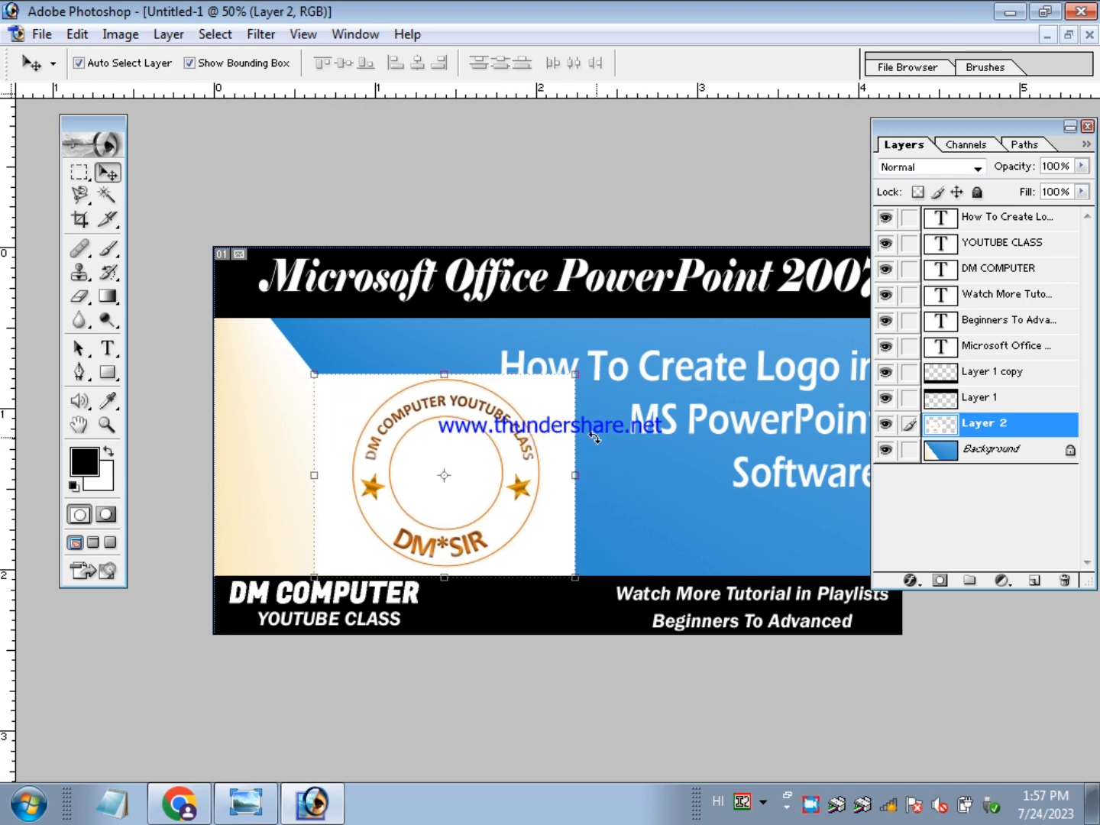
click(649, 375)
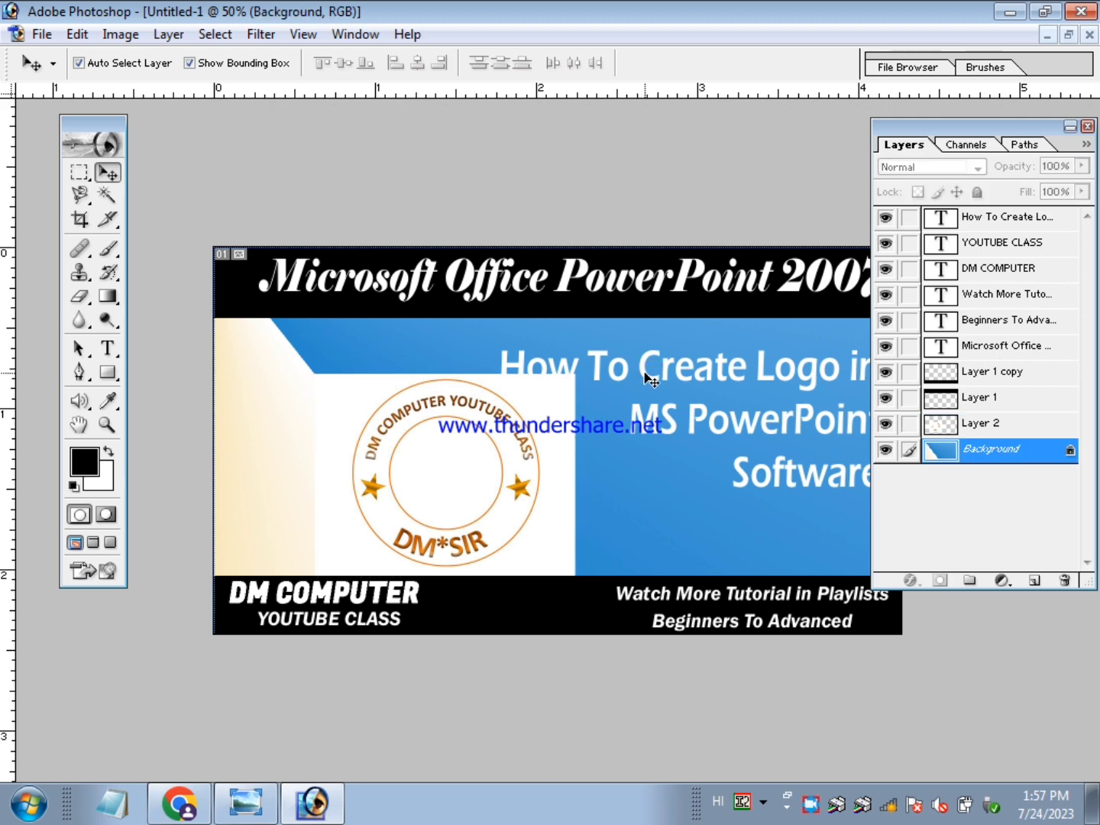
mouse_move(650, 375)
mouse_down()
mouse_move(631, 352)
mouse_move(613, 351)
mouse_up()
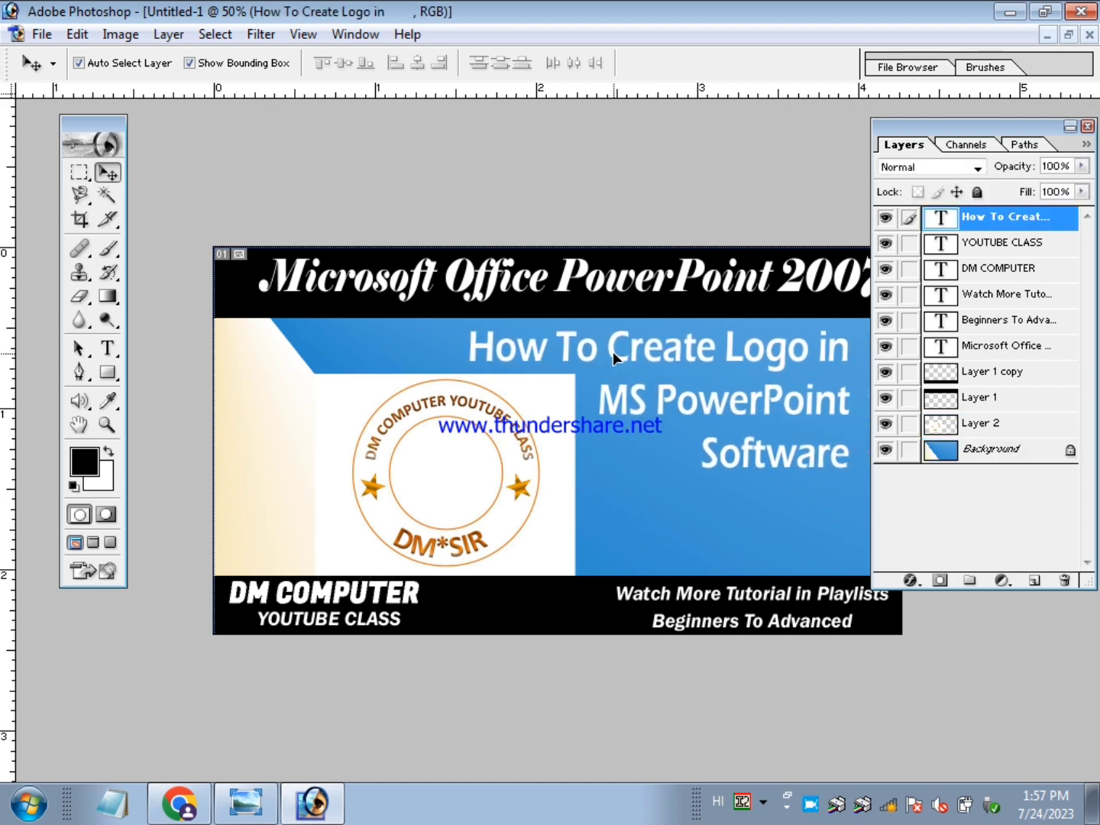
click(693, 532)
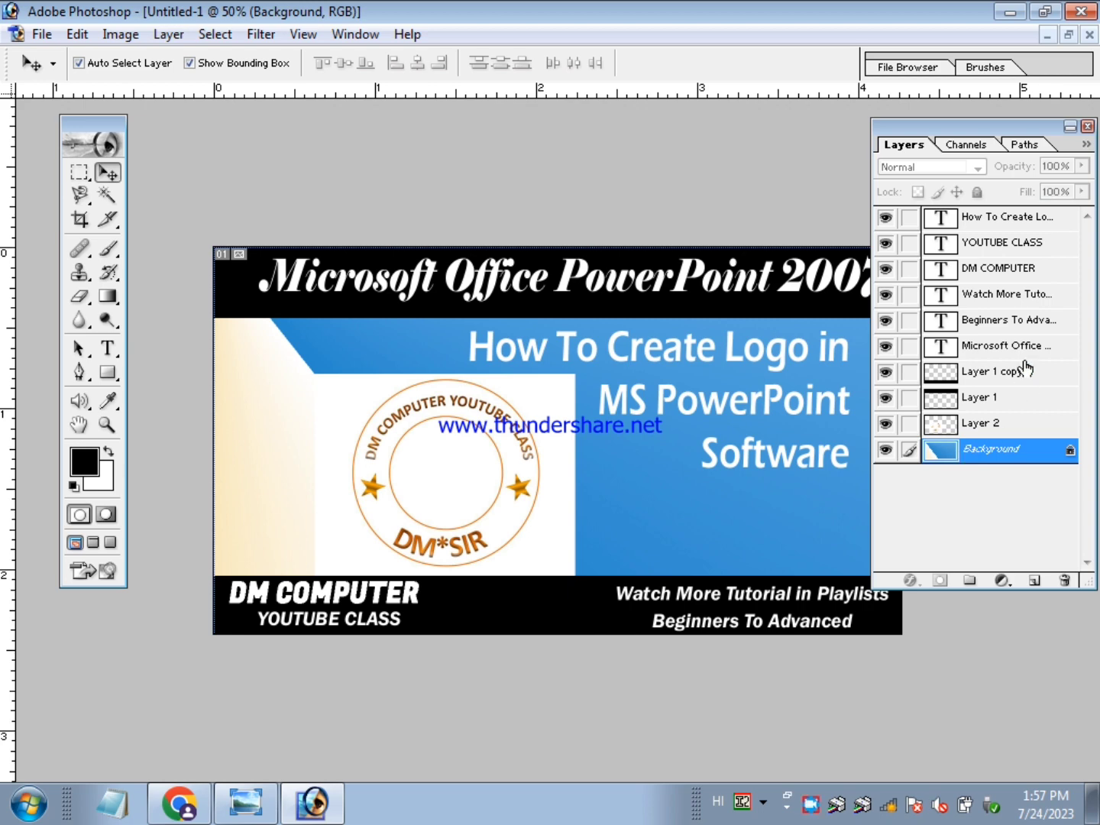
click(992, 425)
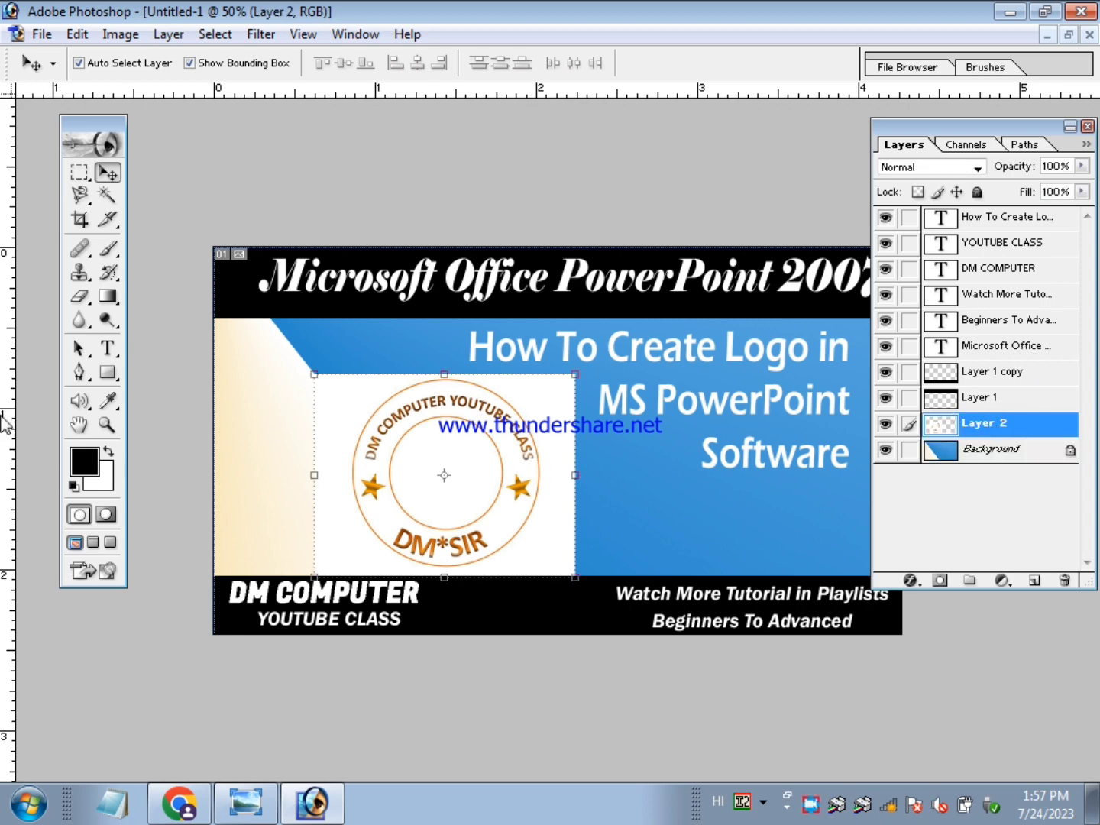
click(107, 401)
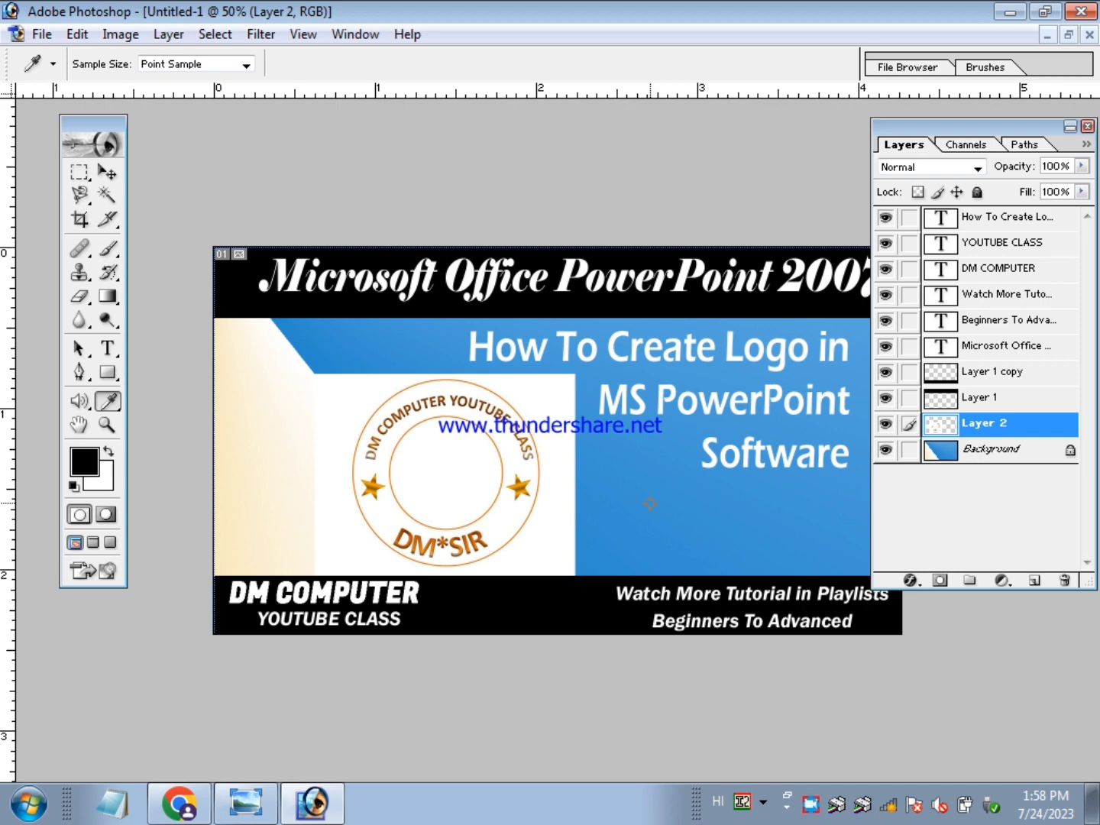
- Sample the banner's blue and paint it over the logo panel's right edge with a smaller brush
click(650, 504)
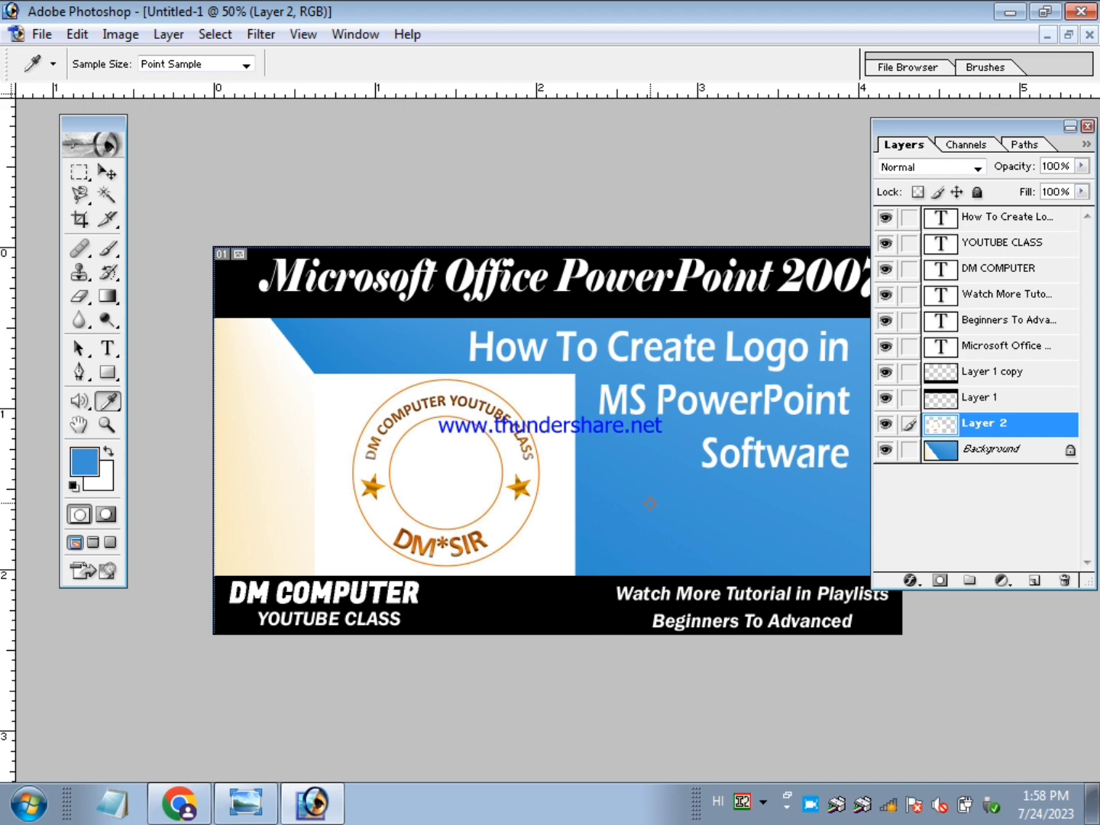
click(107, 248)
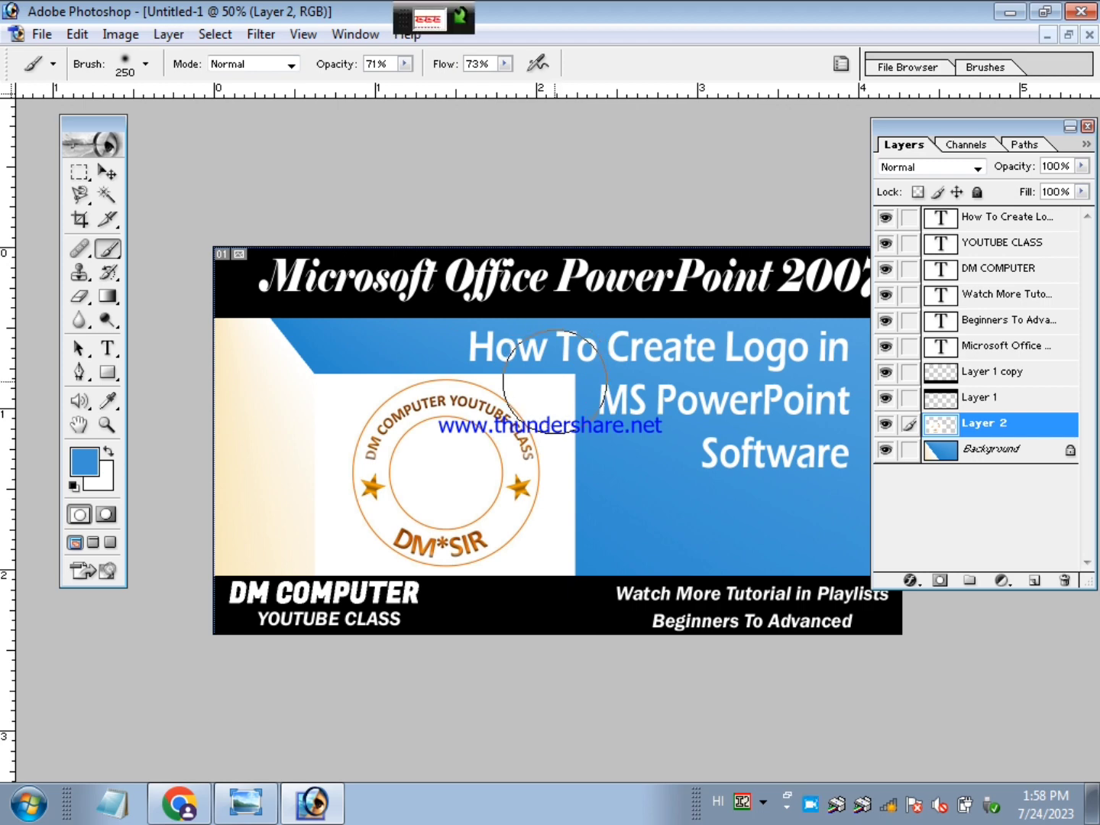
key(alt+shift)
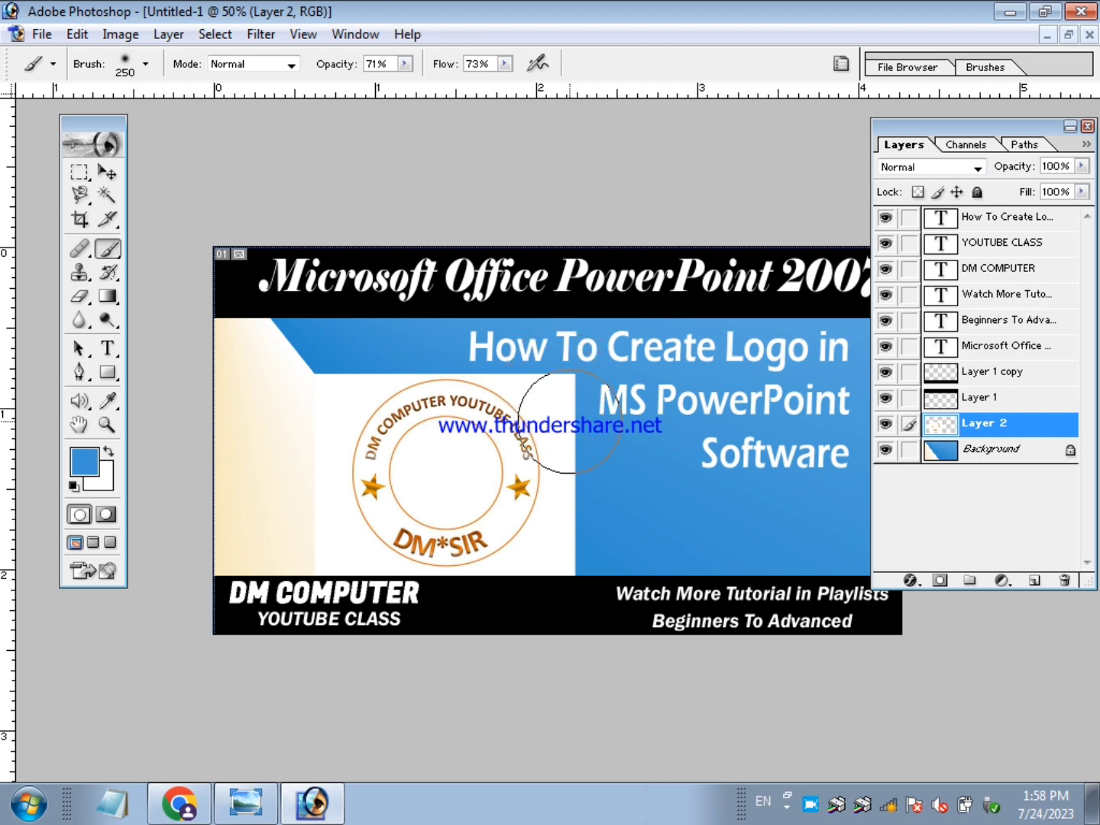
key(bracketleft)
key(bracketleft)
mouse_move(575, 407)
mouse_down()
mouse_move(565, 385)
mouse_move(569, 492)
mouse_up()
key(bracketleft)
key(bracketleft)
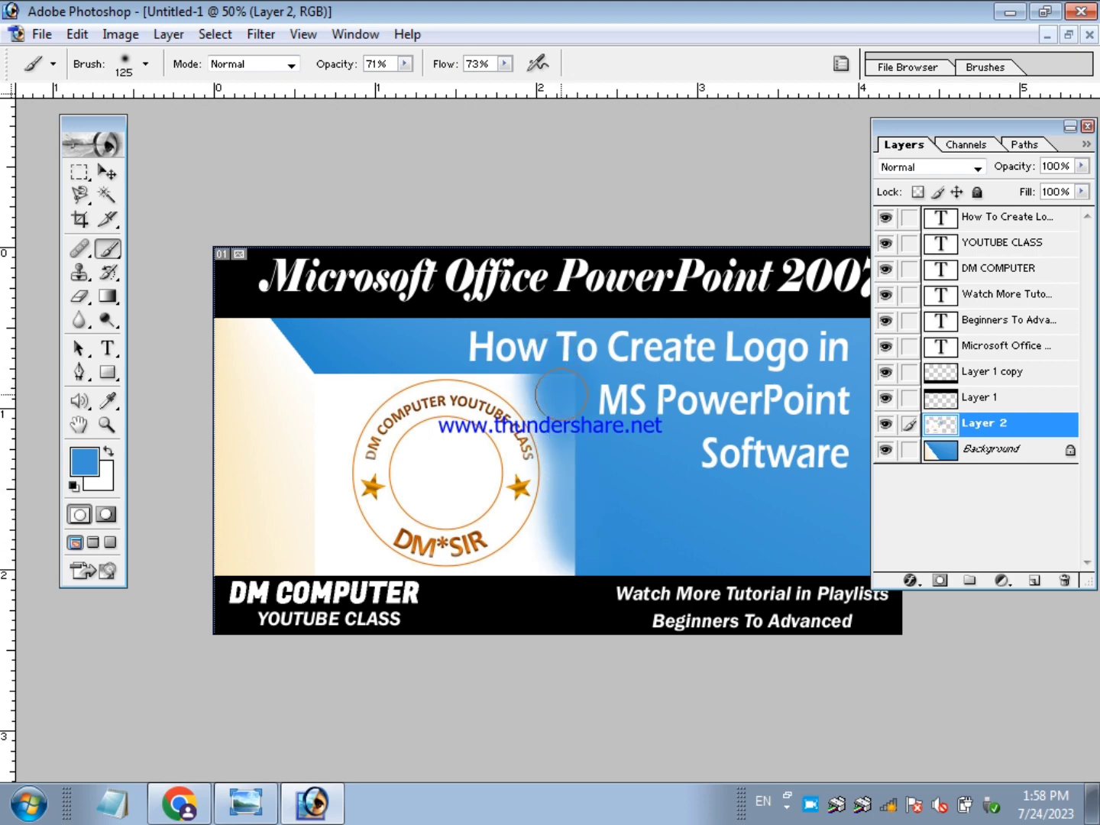
- Set brush flow and opacity to 100% and paint blue down the panel's right and top edges
click(504, 63)
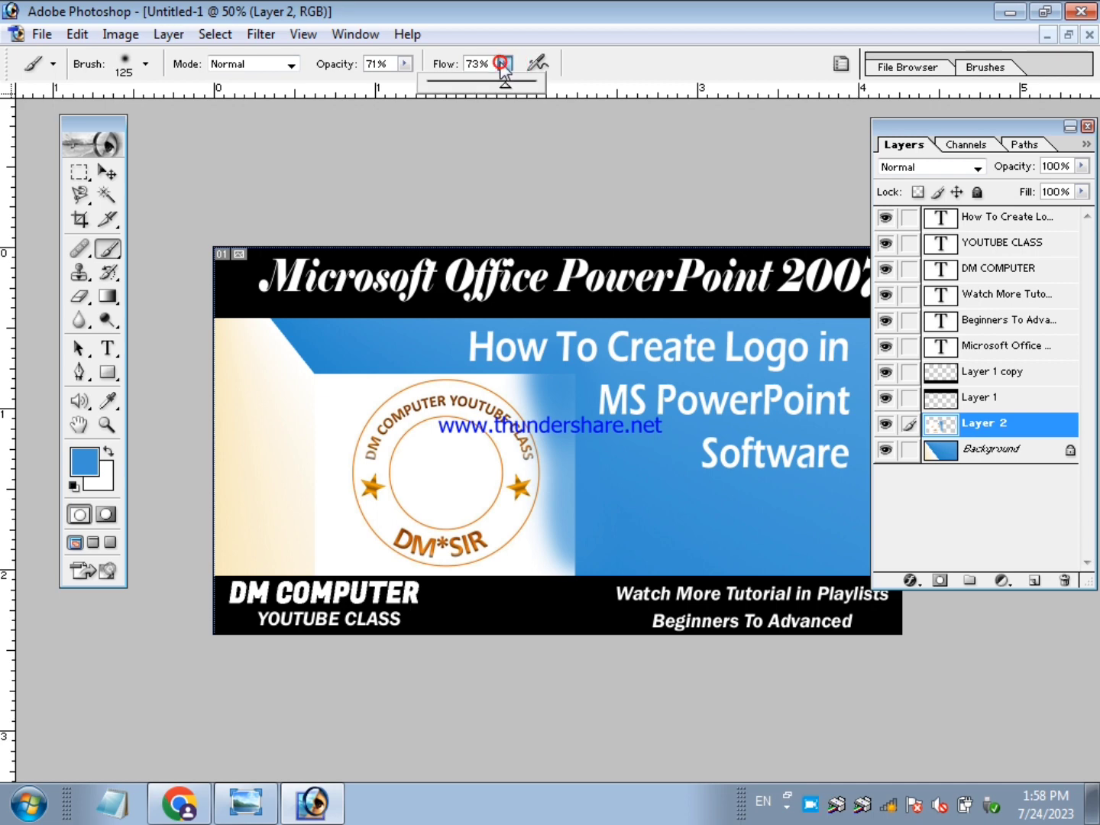
drag(497, 85, 533, 87)
click(405, 63)
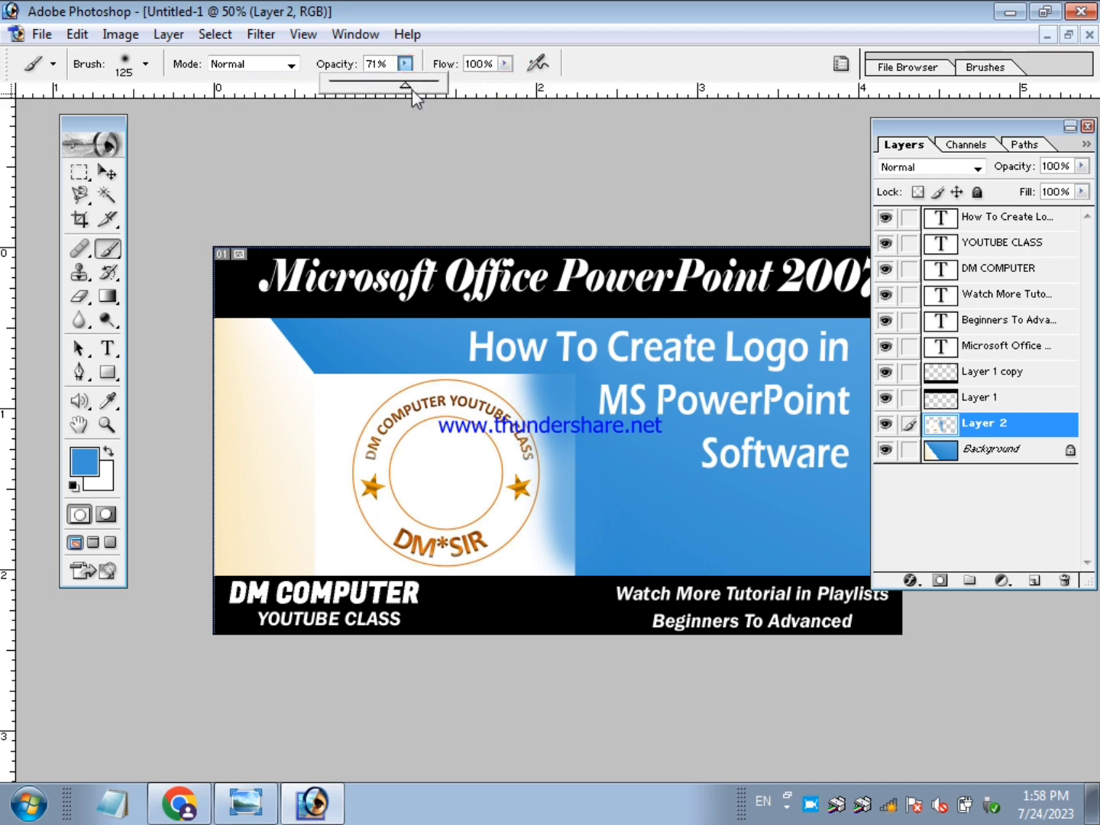
drag(412, 86, 439, 85)
click(563, 418)
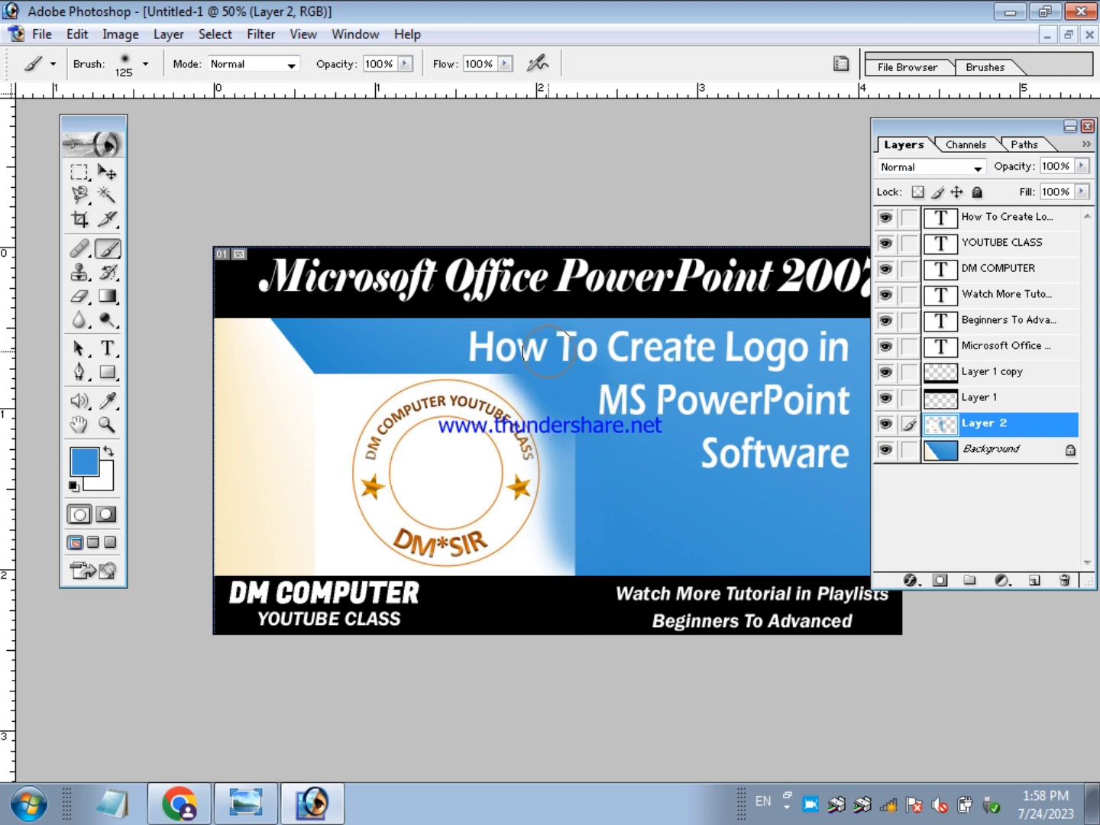
drag(548, 351, 594, 557)
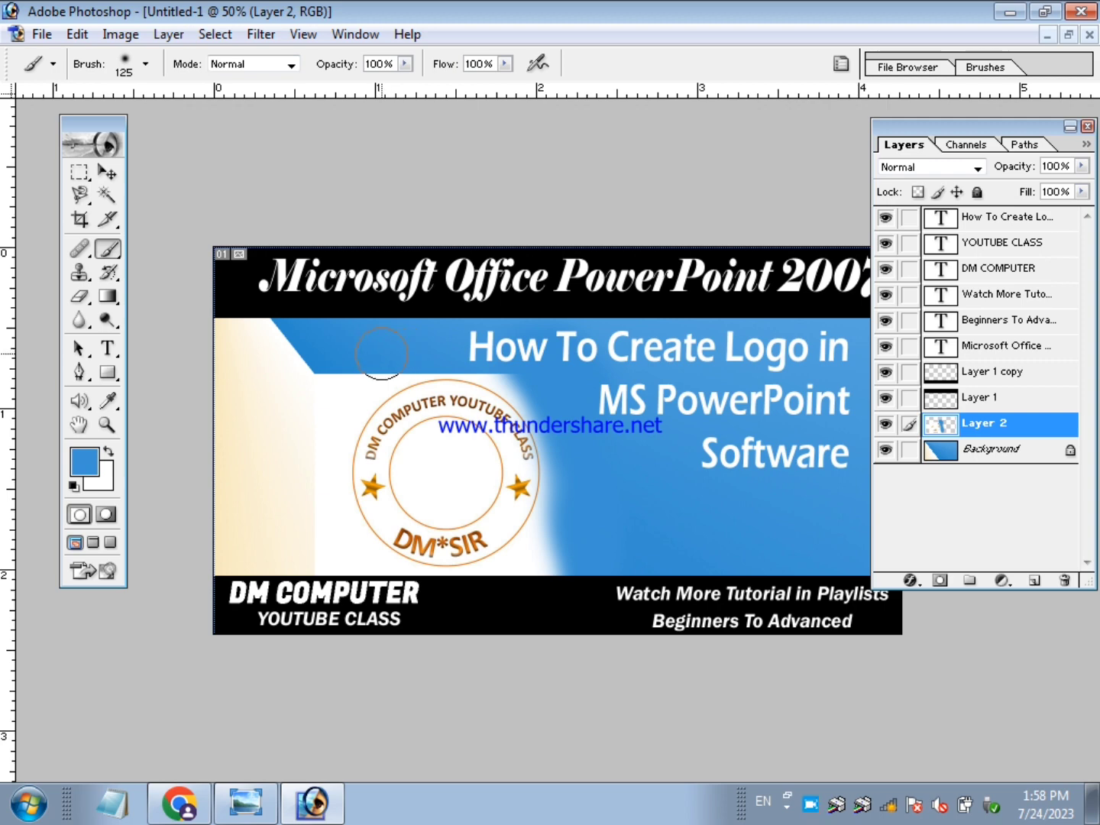
drag(348, 363, 401, 363)
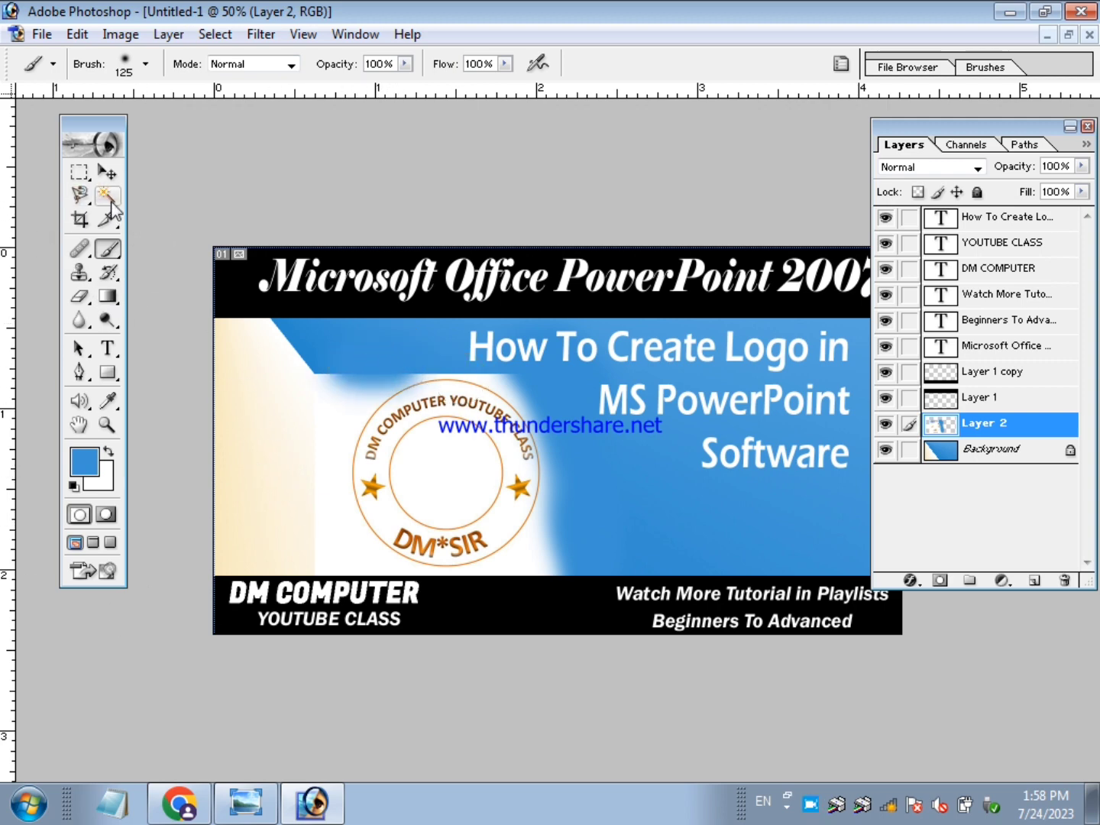
- Magic Wand-select the white logo areas in Add mode and brush blue inside the selection
click(106, 197)
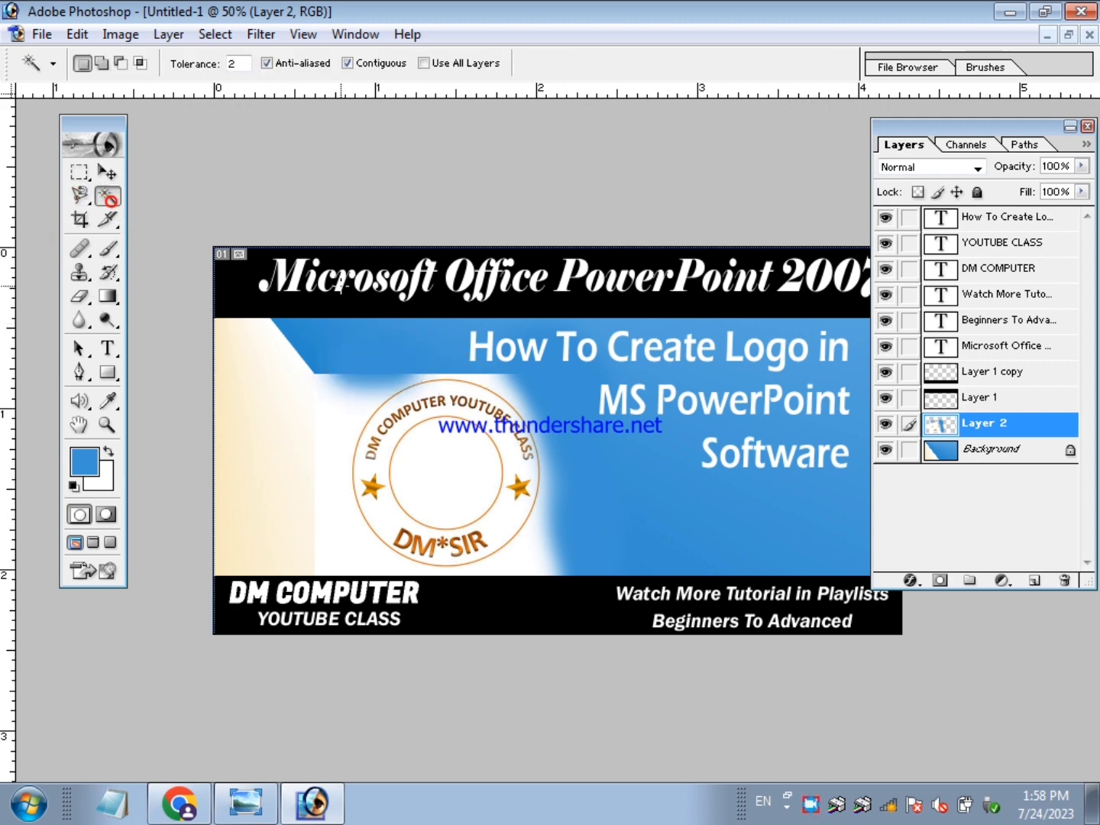
click(470, 458)
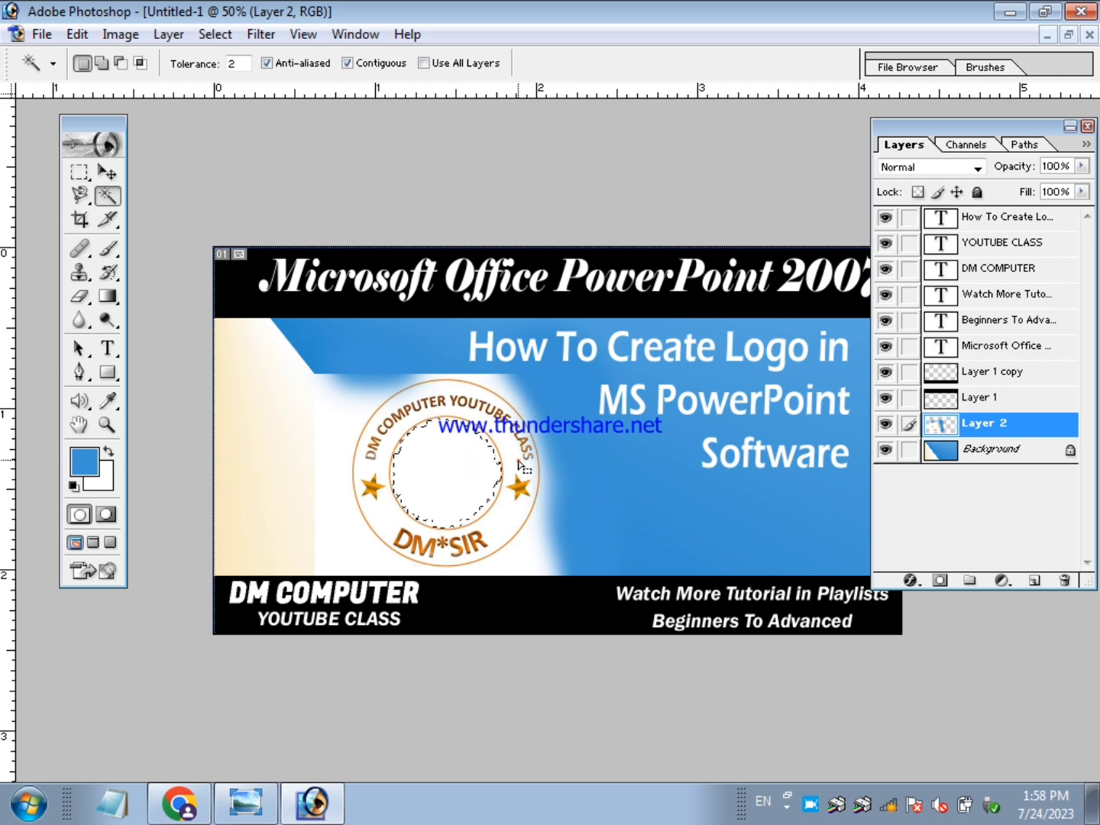
click(101, 63)
click(478, 457)
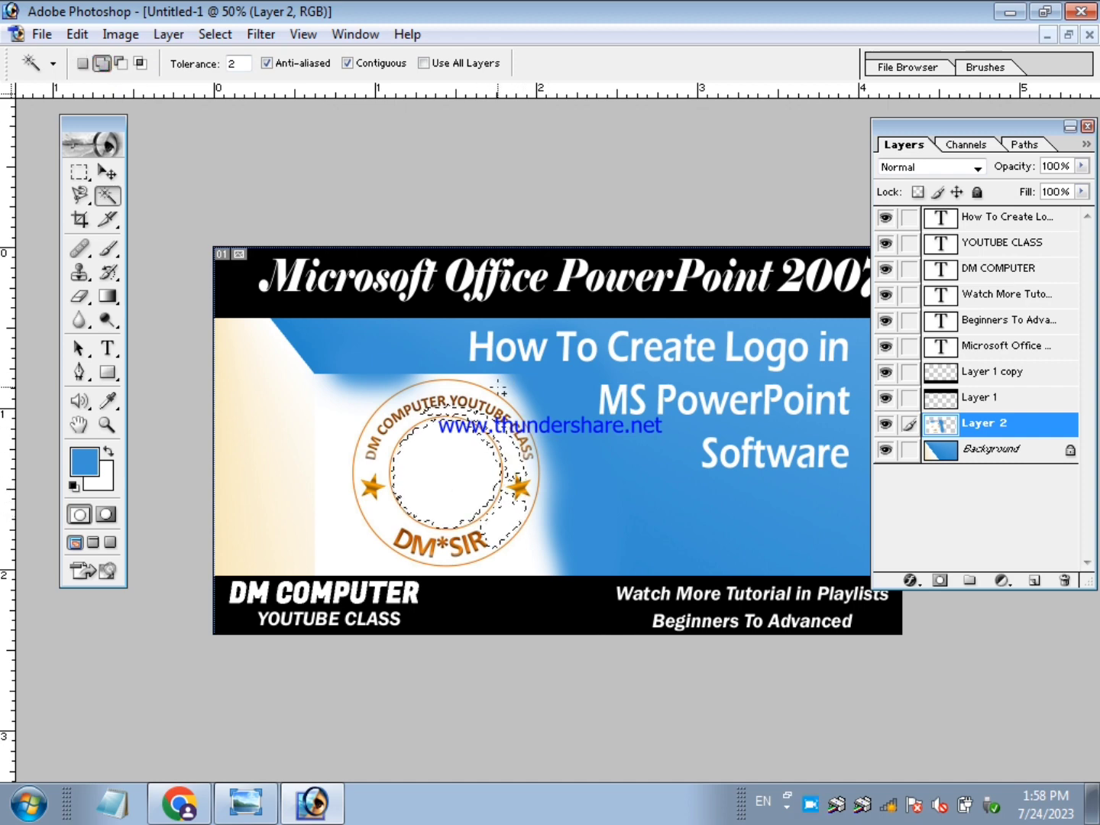
click(496, 383)
click(496, 382)
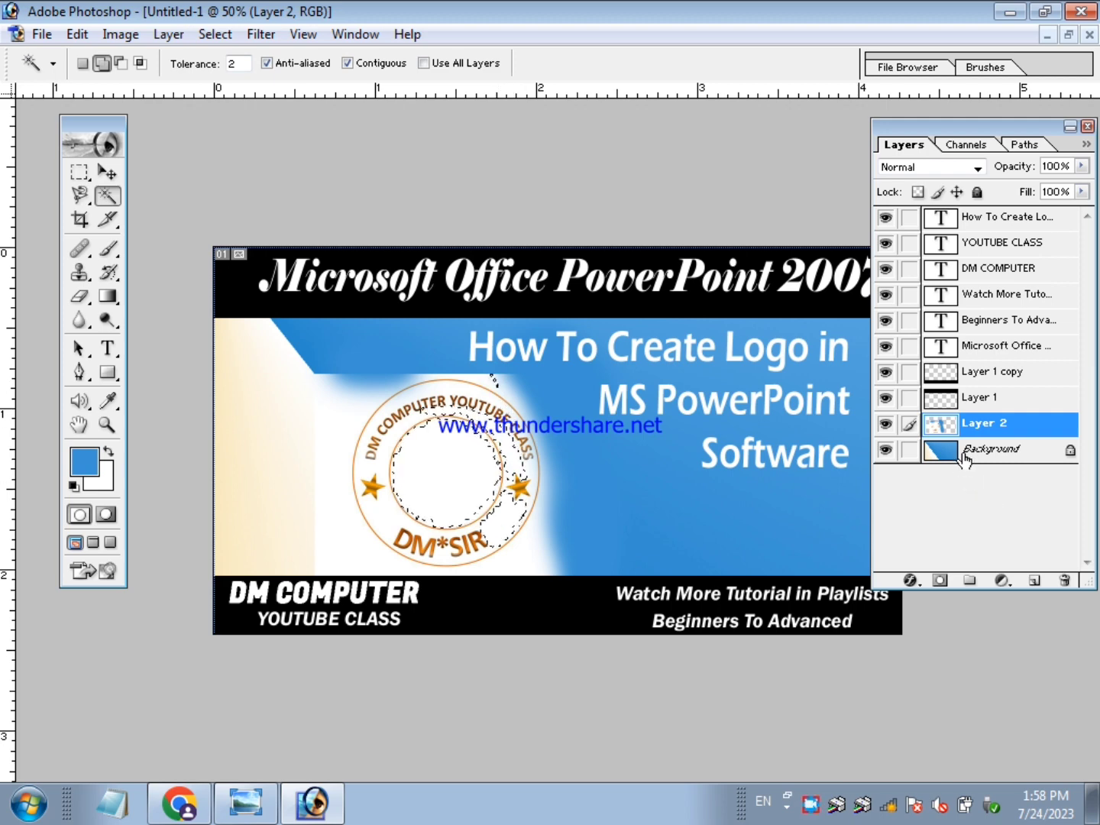
click(526, 543)
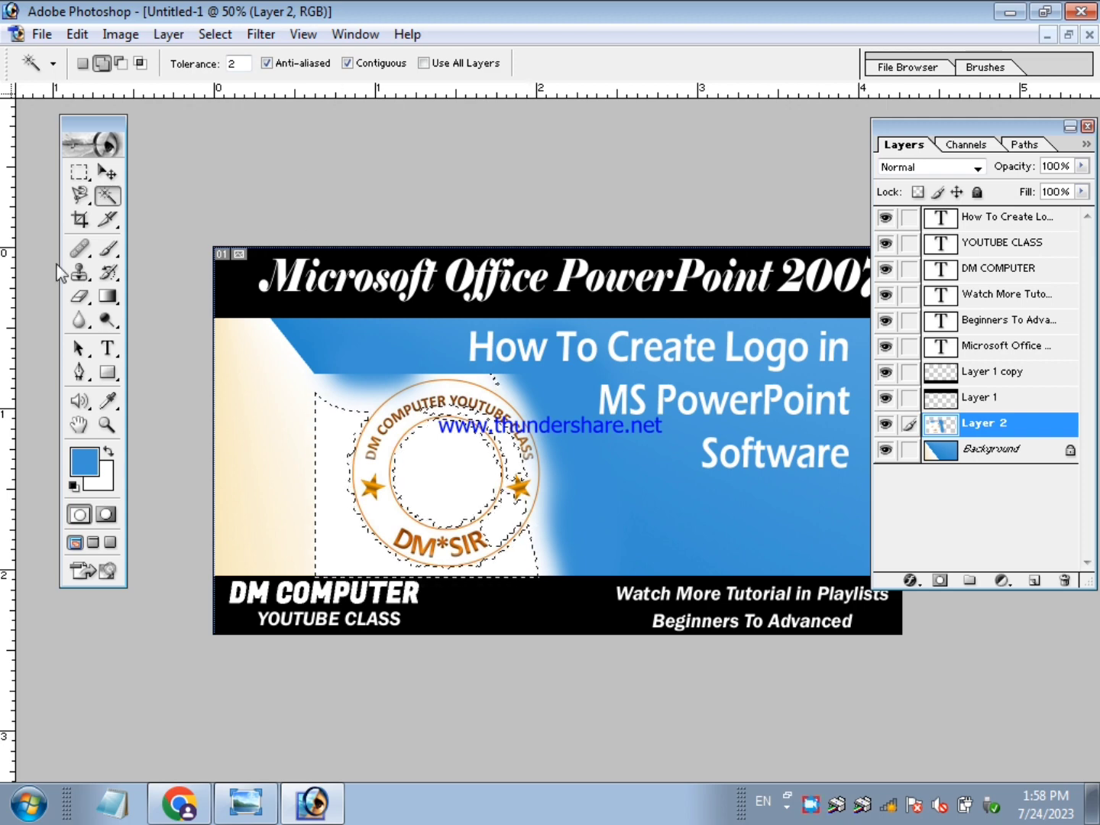
click(110, 249)
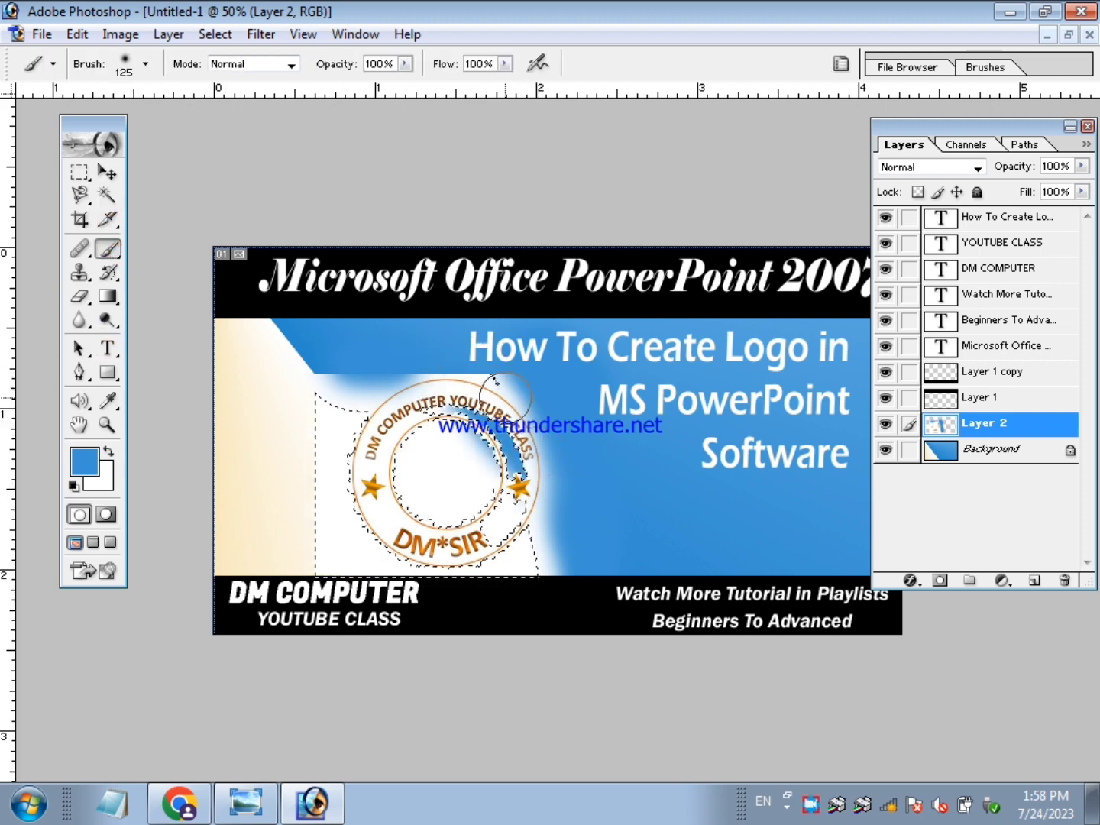
mouse_move(491, 378)
mouse_down()
mouse_move(556, 578)
mouse_move(411, 442)
mouse_move(412, 458)
mouse_move(339, 398)
mouse_move(295, 290)
mouse_move(411, 499)
mouse_move(344, 534)
mouse_move(390, 464)
mouse_move(260, 508)
mouse_move(417, 463)
mouse_up()
- Undo the blue painting, the selection and the earlier edge brushing with Ctrl+Alt+Z
key(ctrl+alt+z)
key(ctrl+alt+z)
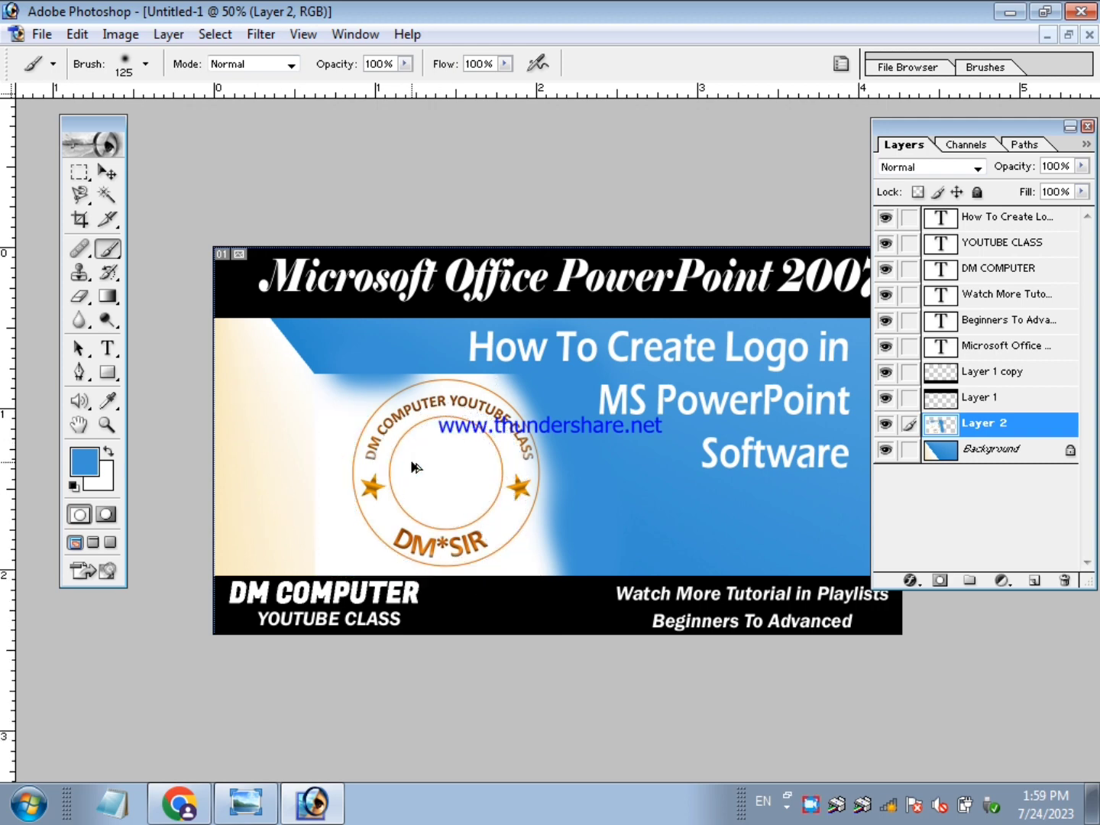
key(ctrl+alt+z)
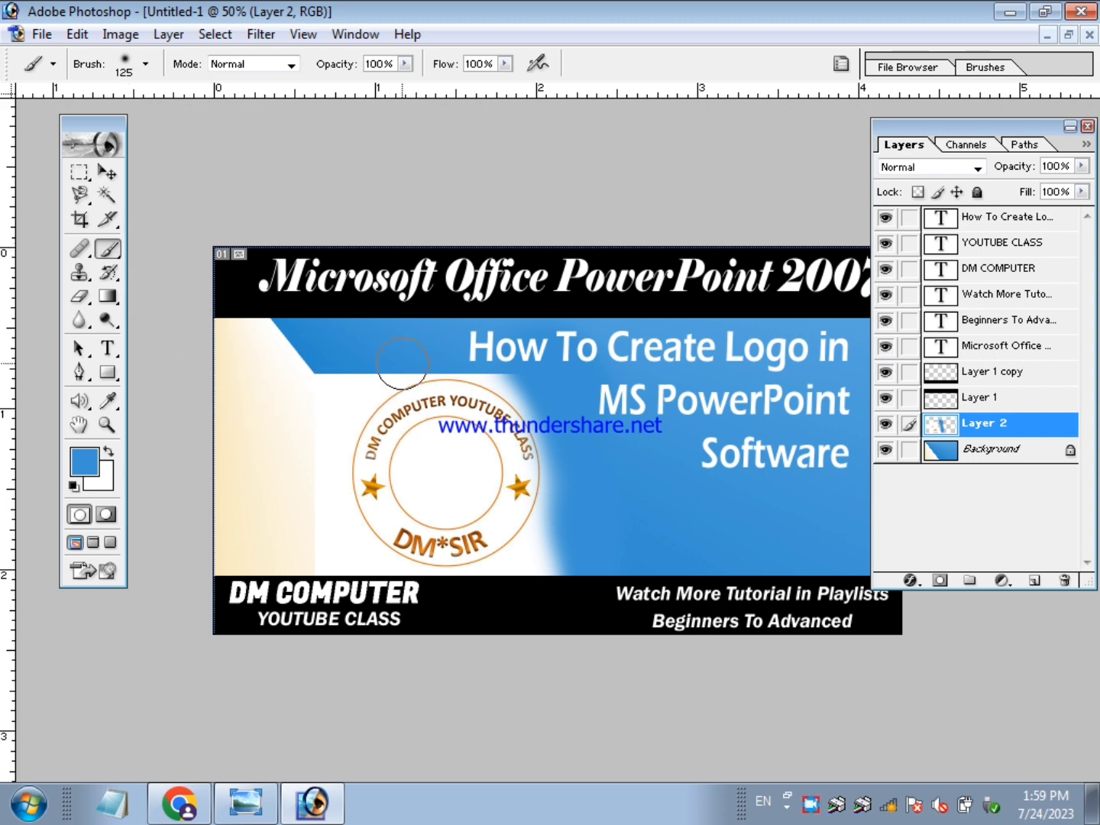
key(ctrl+alt+z)
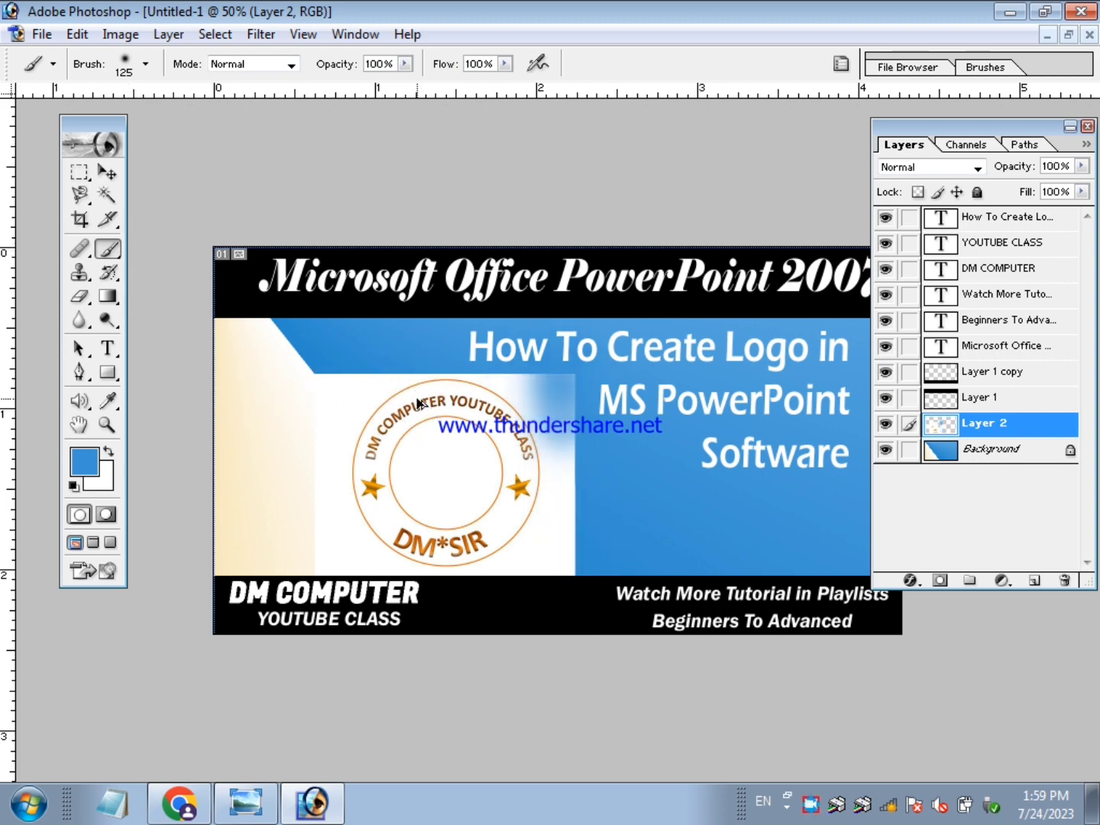
key(ctrl+alt+z)
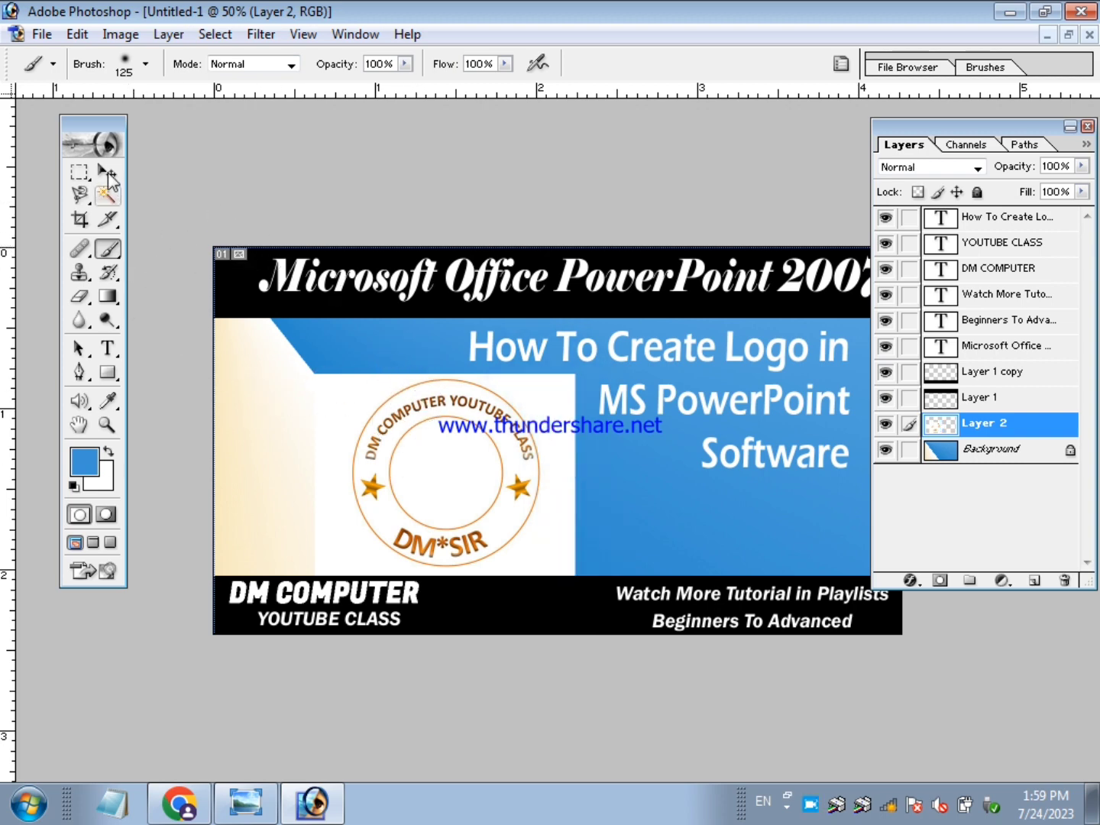
- Nudge the white logo panel slightly right, then make the Background layer active
click(106, 173)
drag(364, 433, 405, 450)
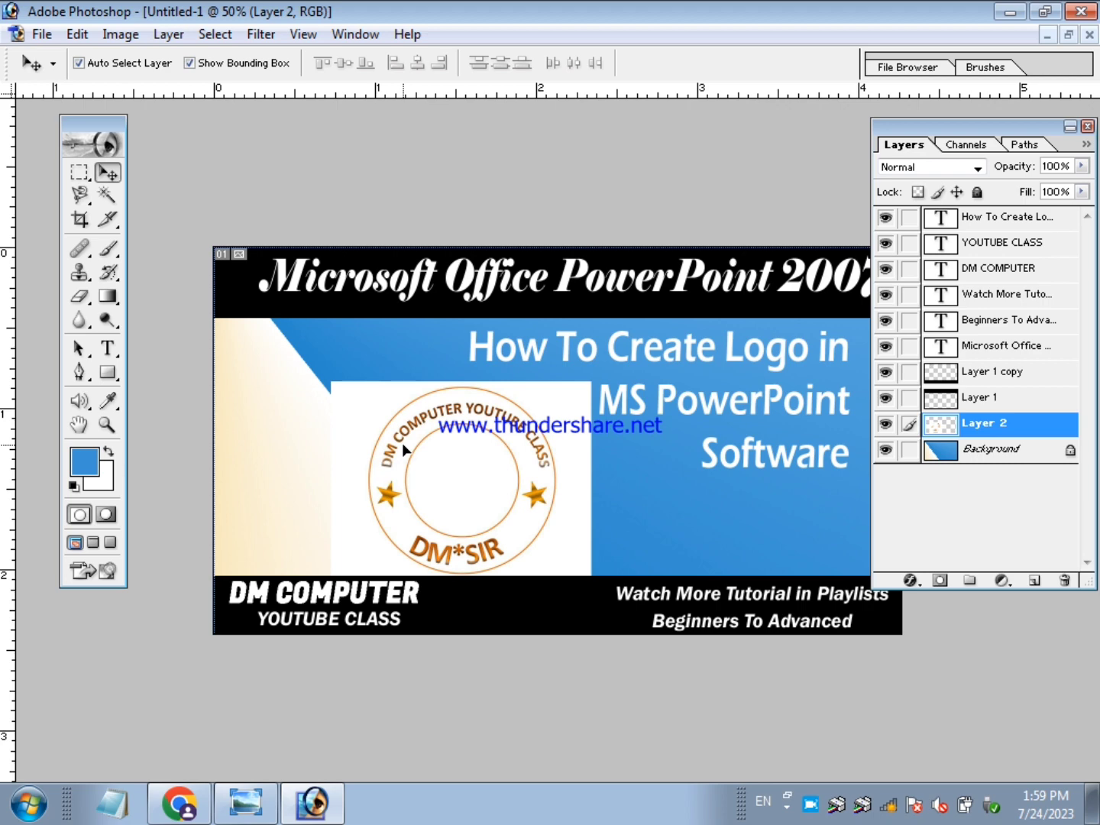
click(389, 450)
drag(361, 432, 351, 433)
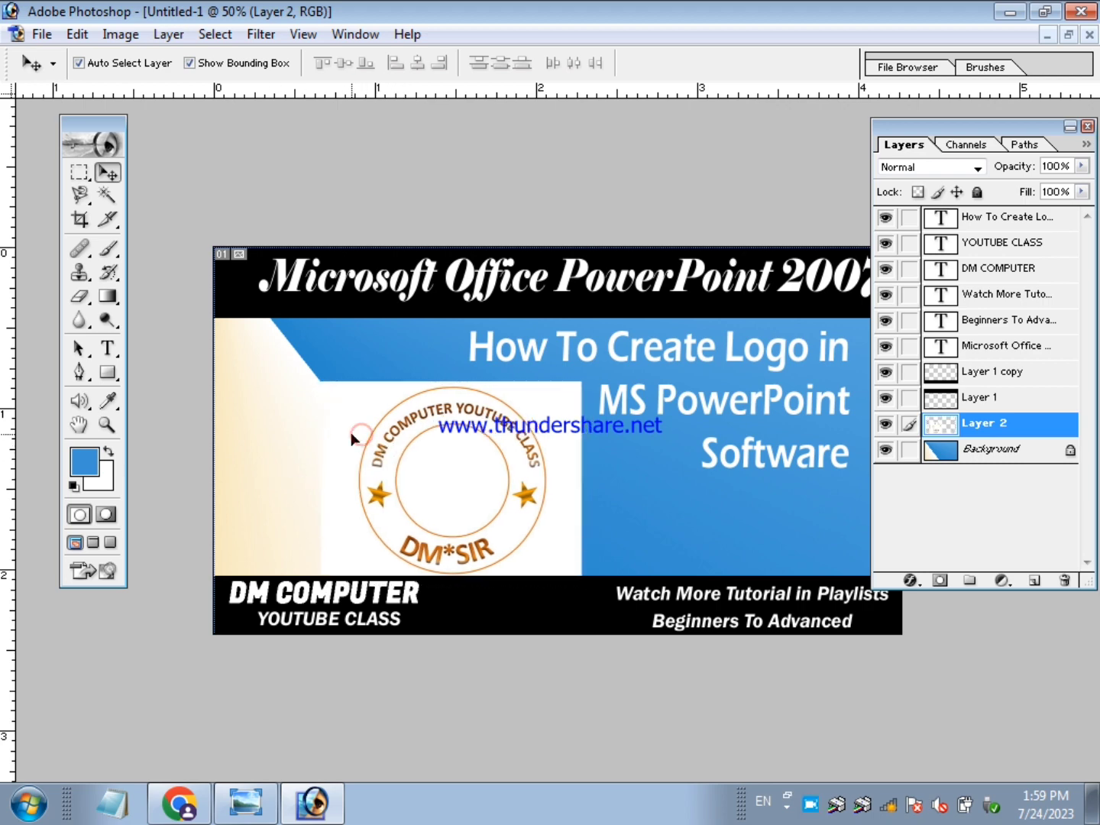
click(262, 439)
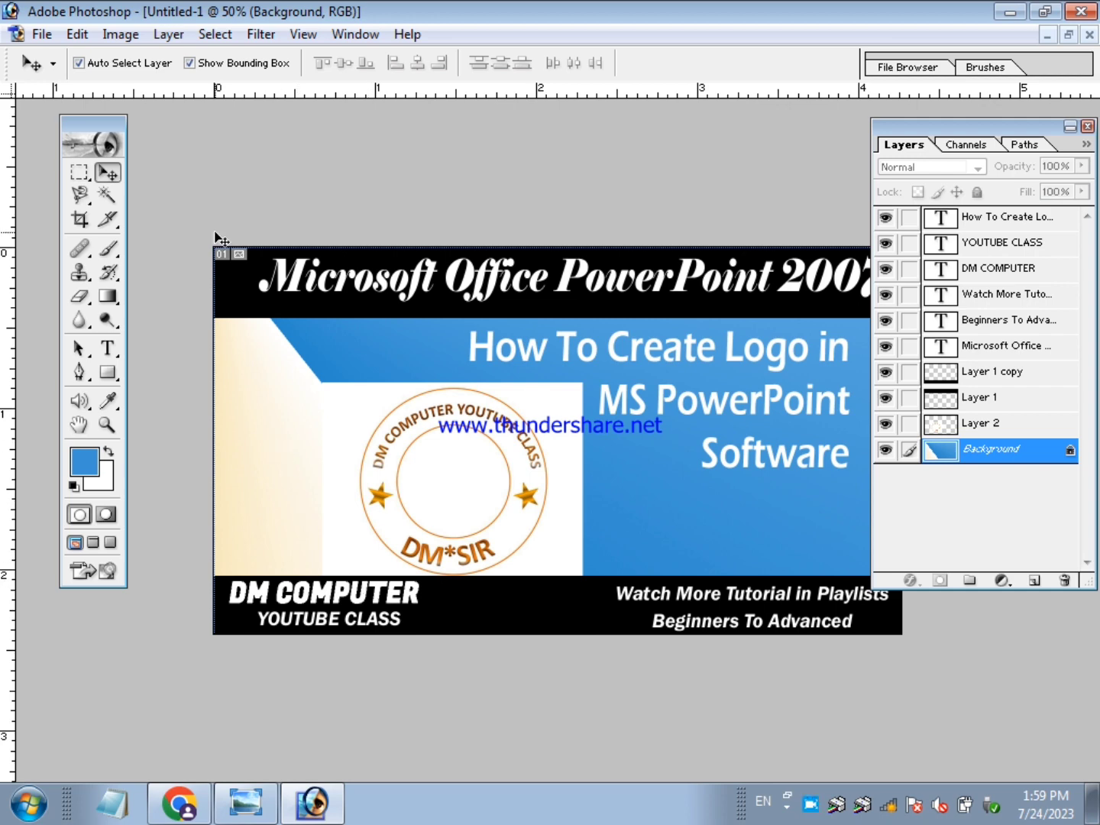
- Set the text colour to pure red after briefly trying pink
click(107, 348)
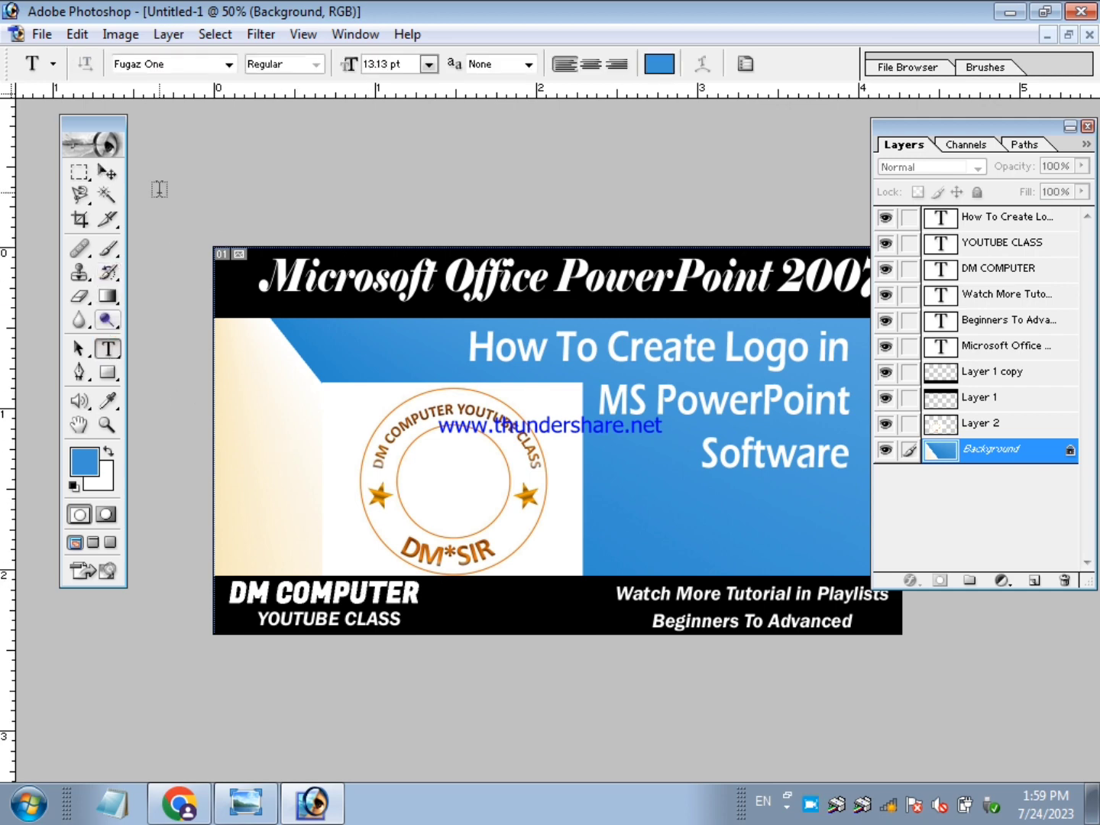
click(82, 463)
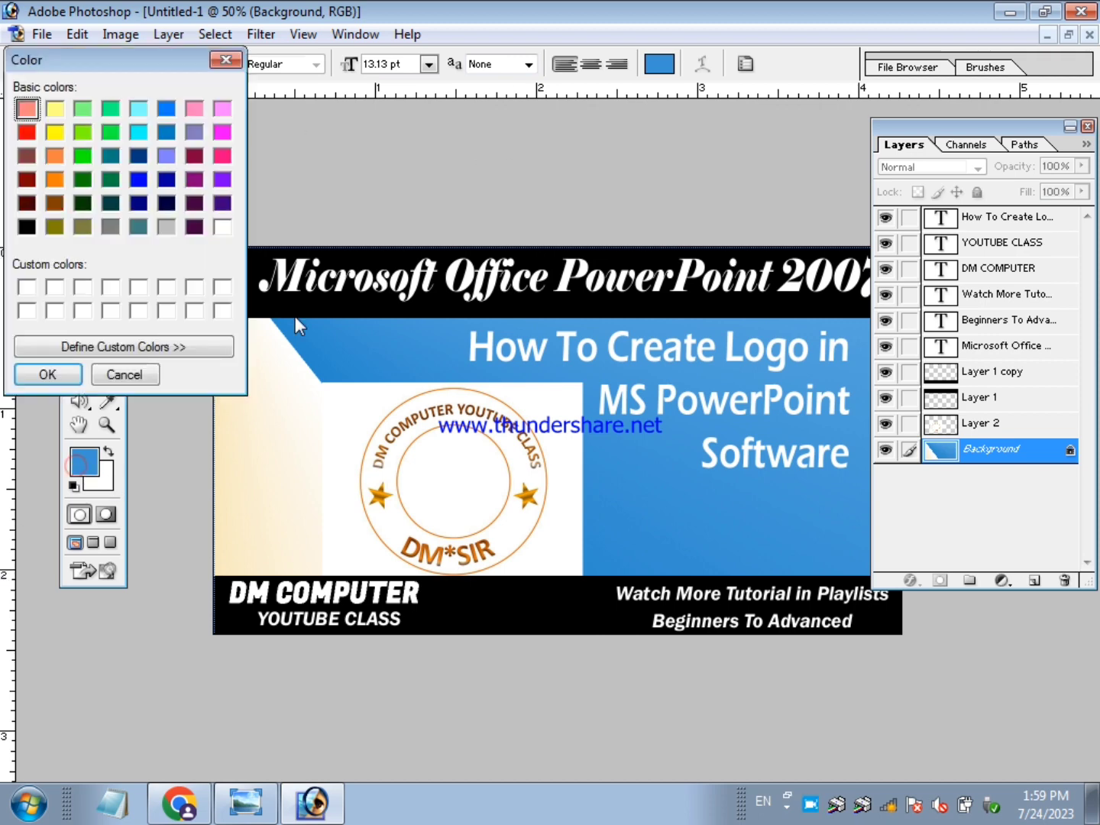
click(222, 155)
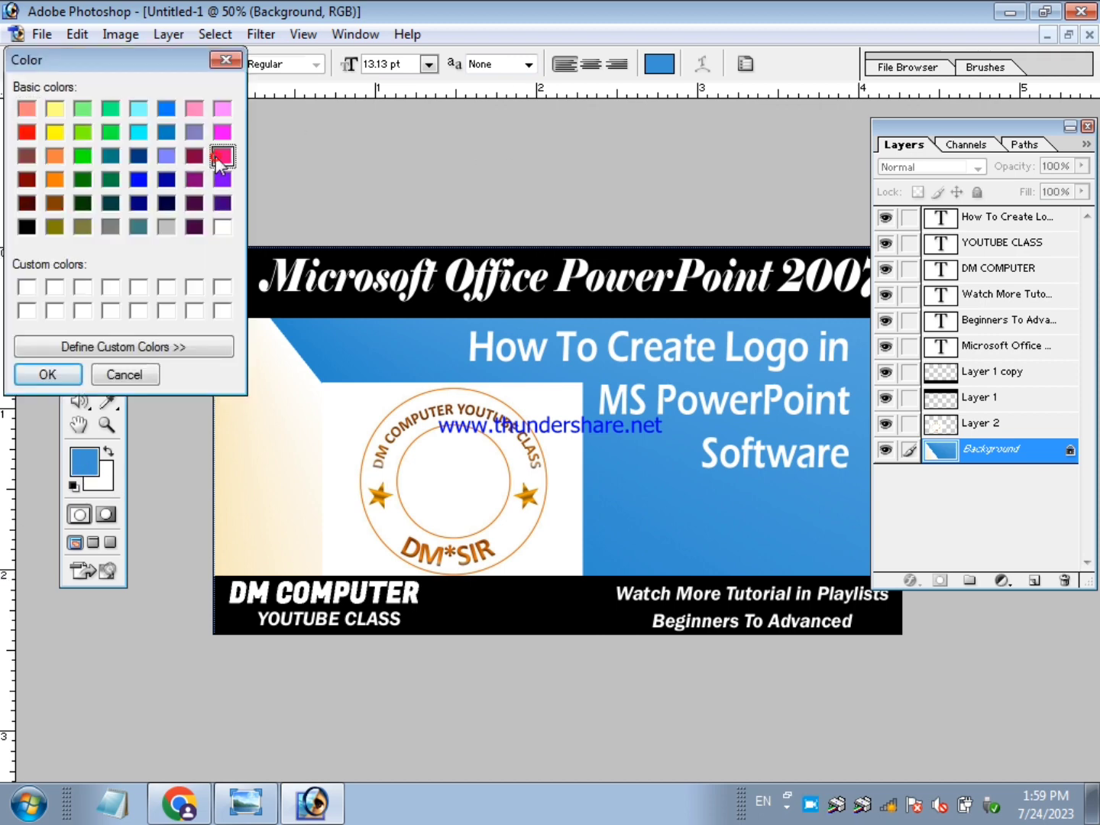
click(49, 374)
click(94, 459)
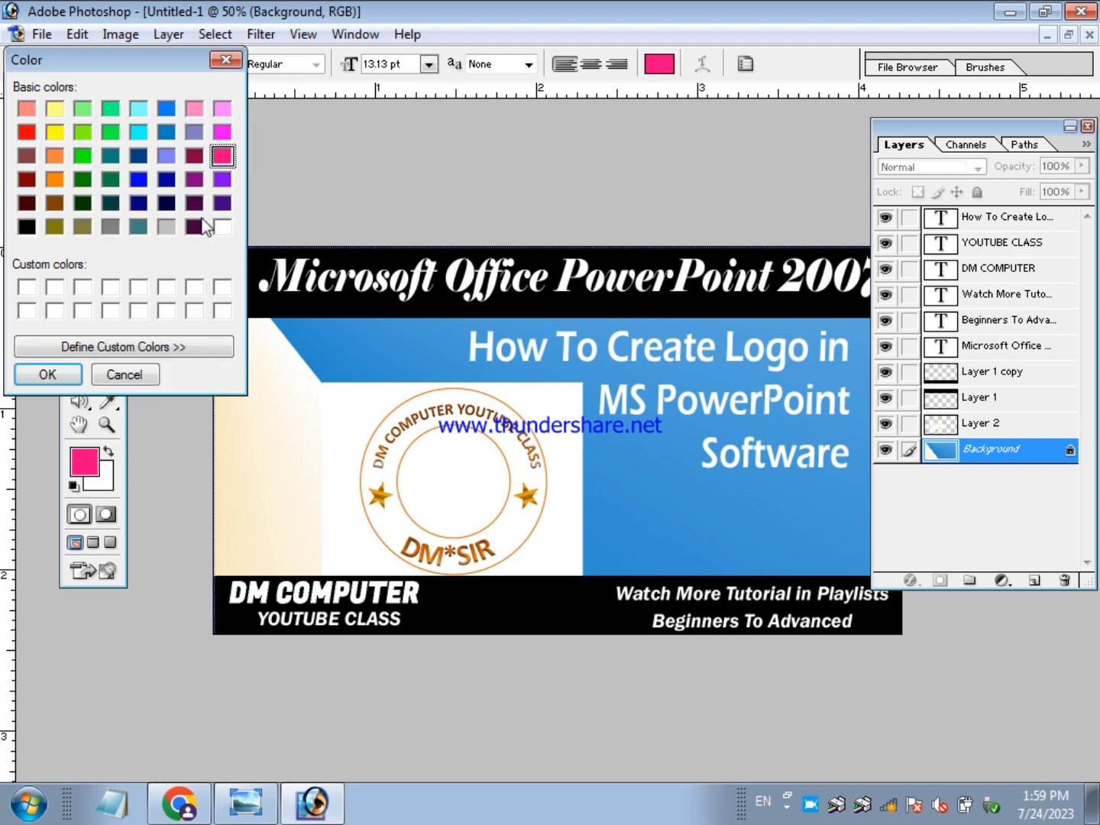
click(26, 132)
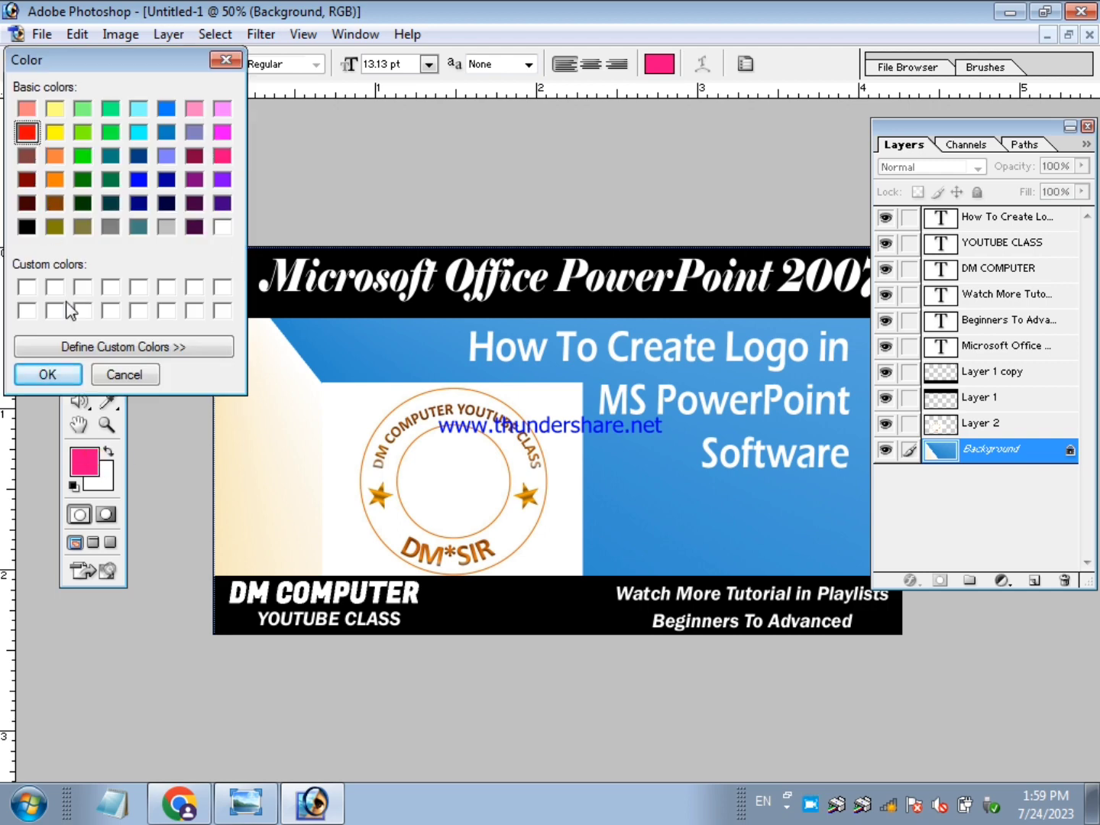
click(47, 375)
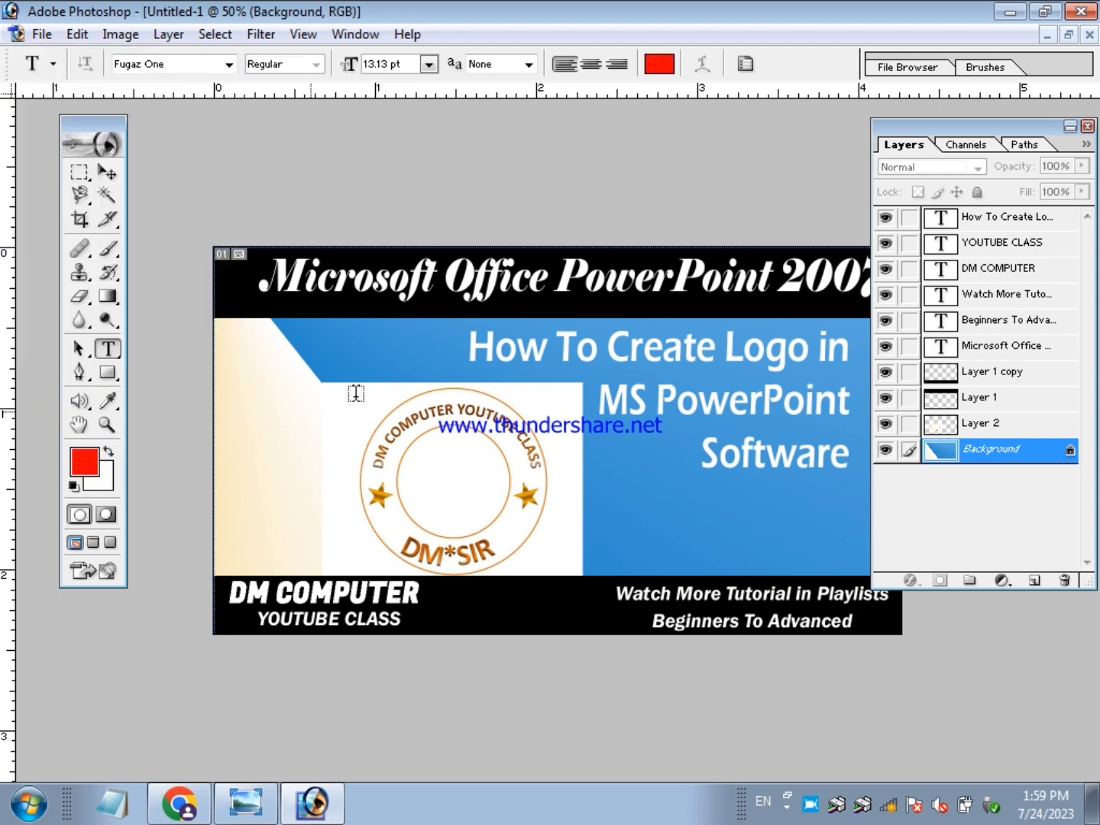
click(659, 64)
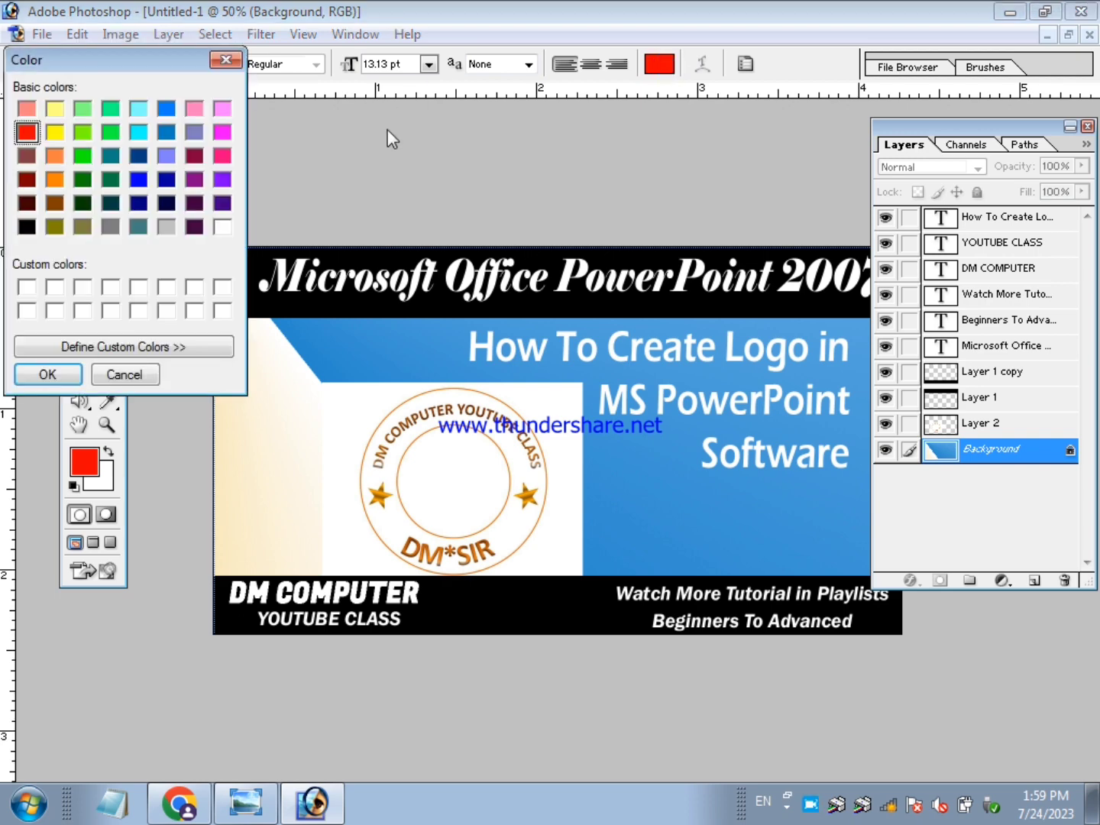
click(59, 372)
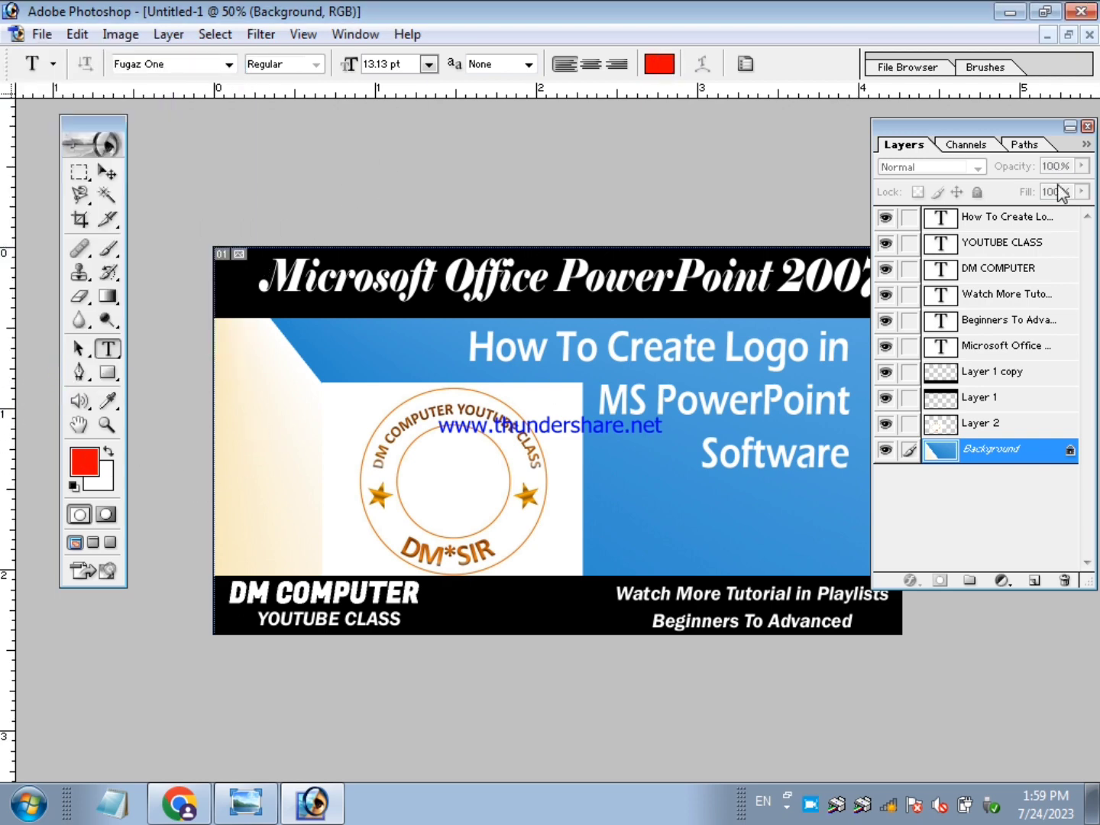
- Discard the stray white 'L' text started on the cream area
click(1024, 218)
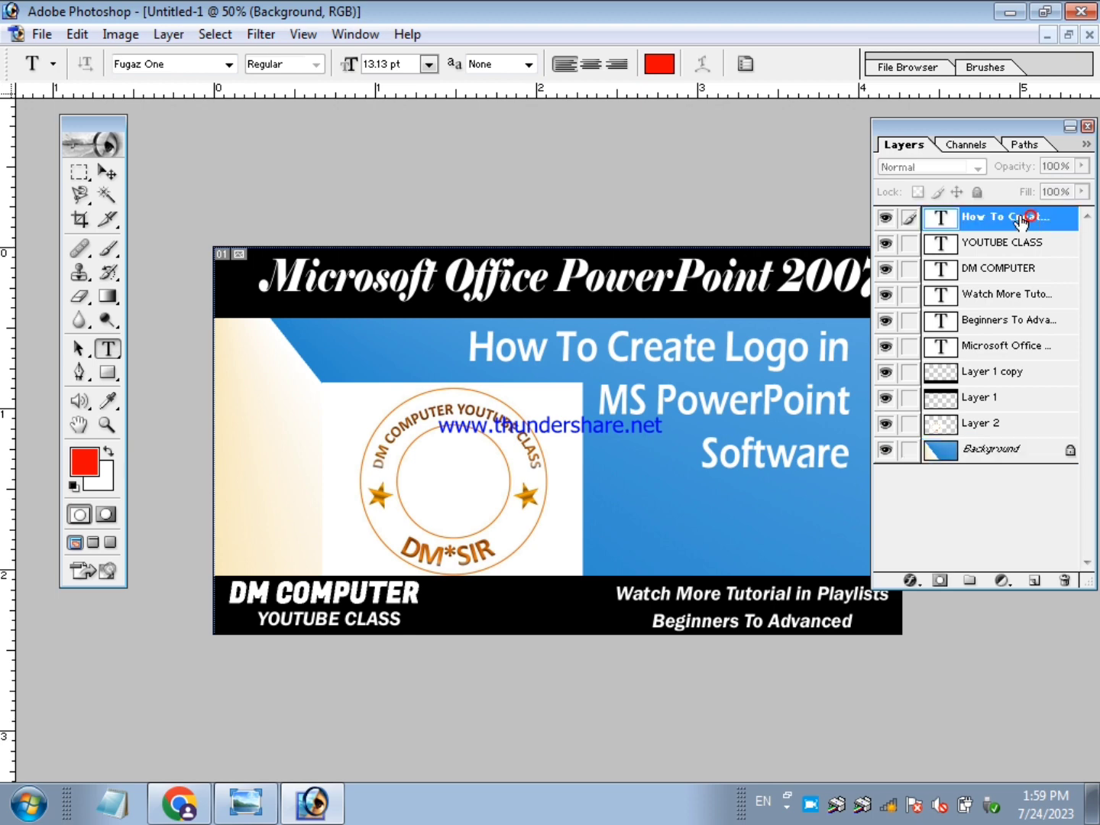
click(251, 452)
text(L)
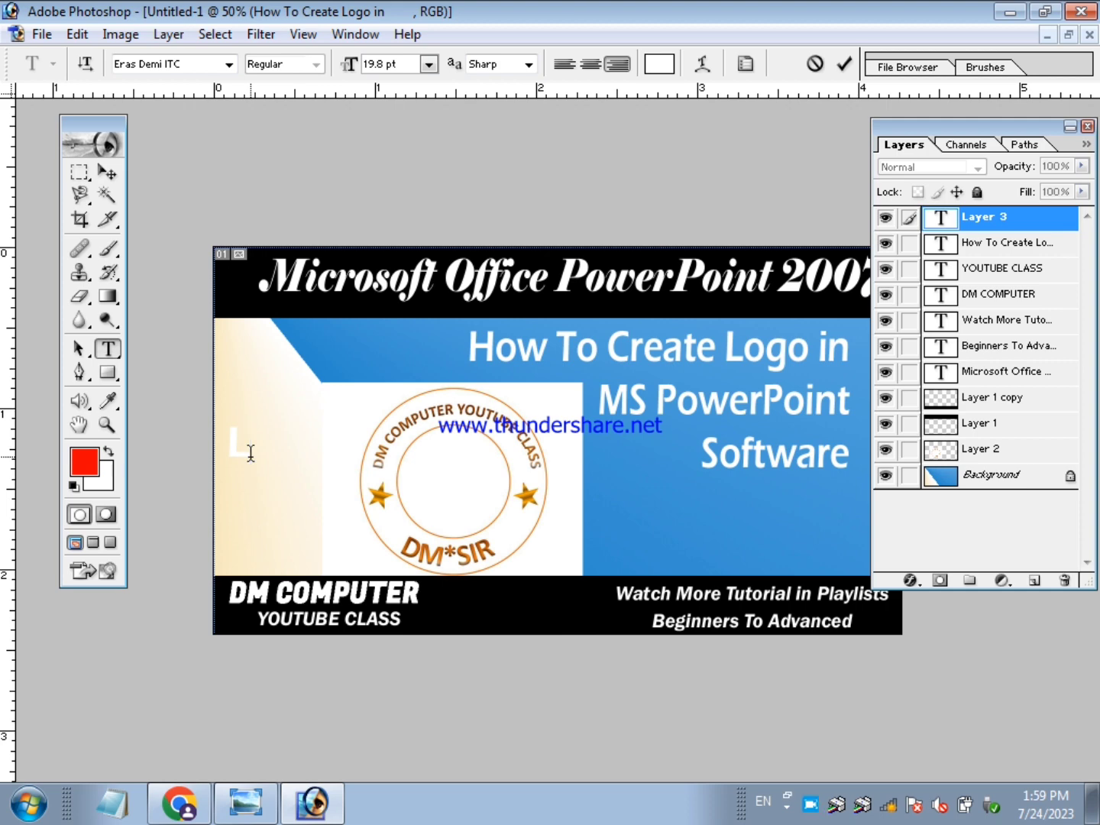
click(814, 64)
- Restore red as the foreground colour and start a new text layer on the left cream area
click(663, 66)
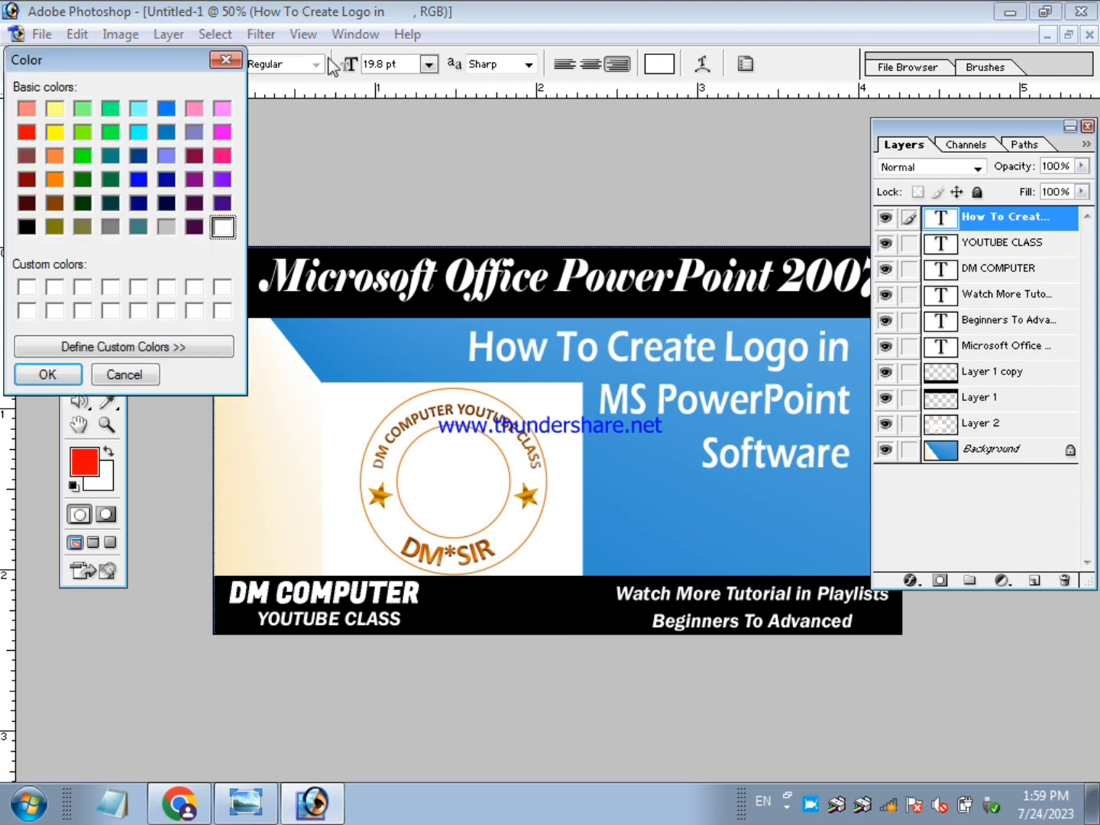
click(226, 59)
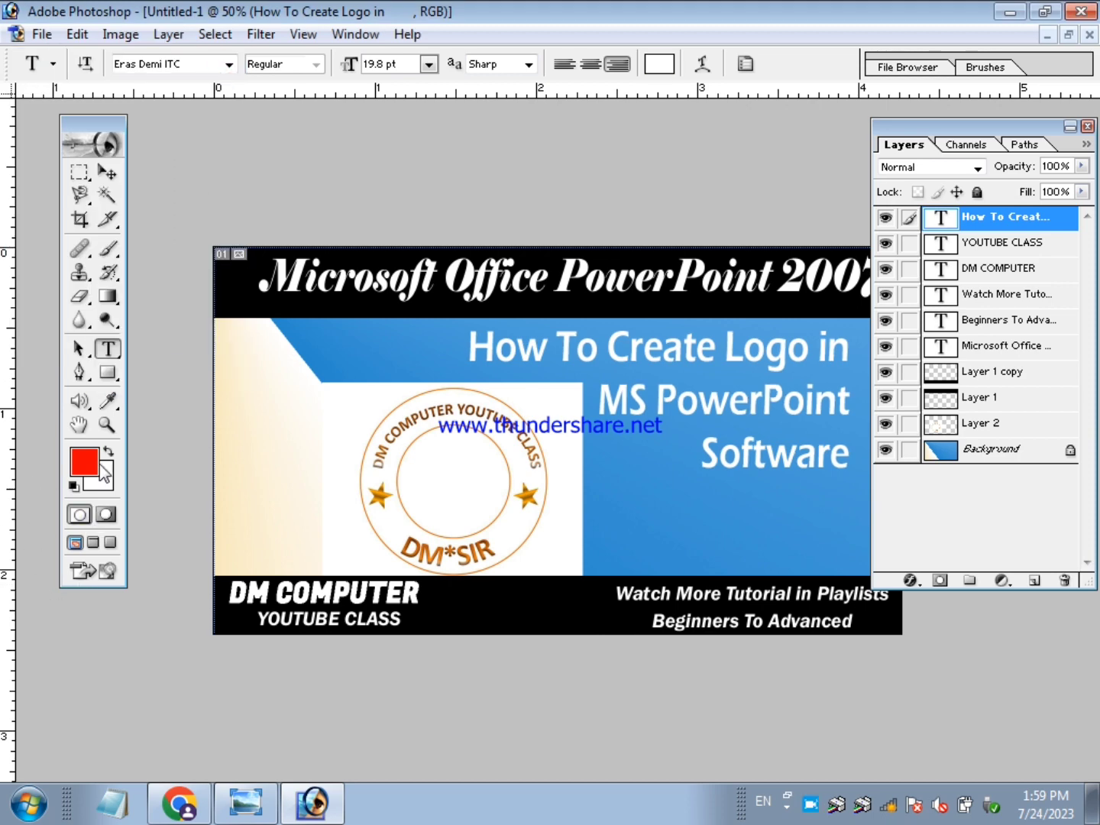
click(107, 450)
click(107, 449)
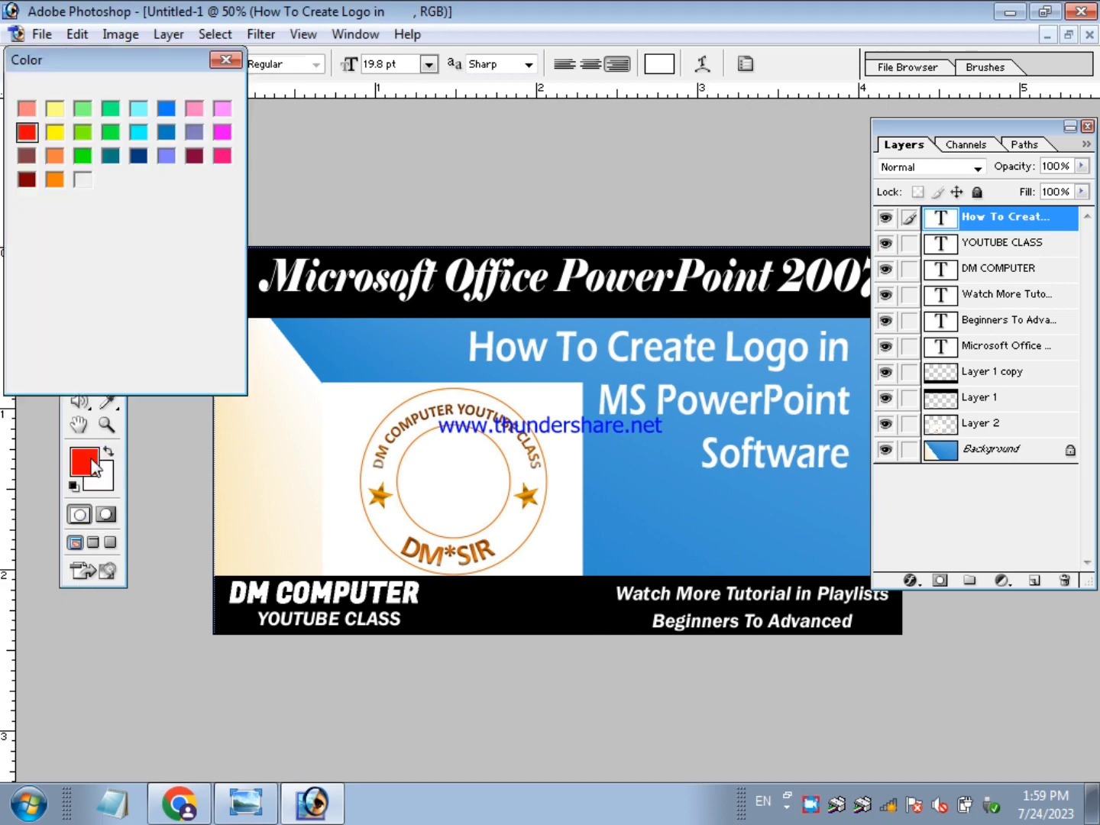
click(69, 375)
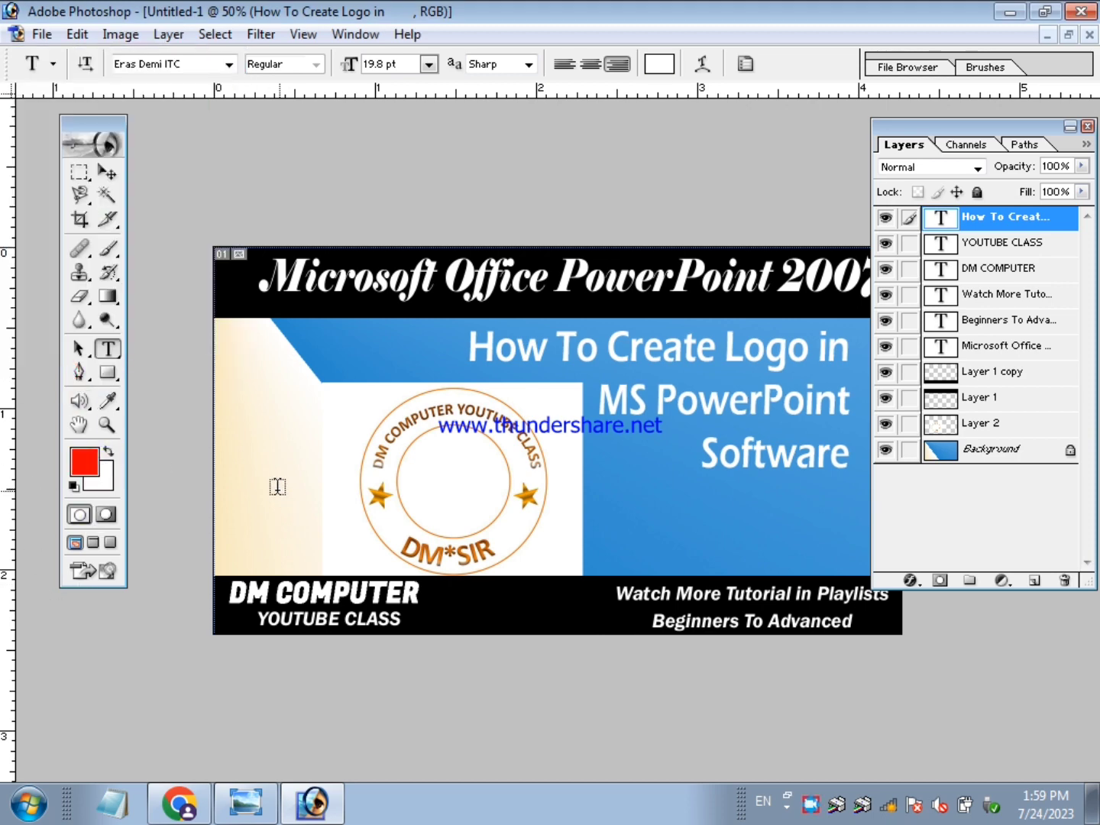
click(243, 460)
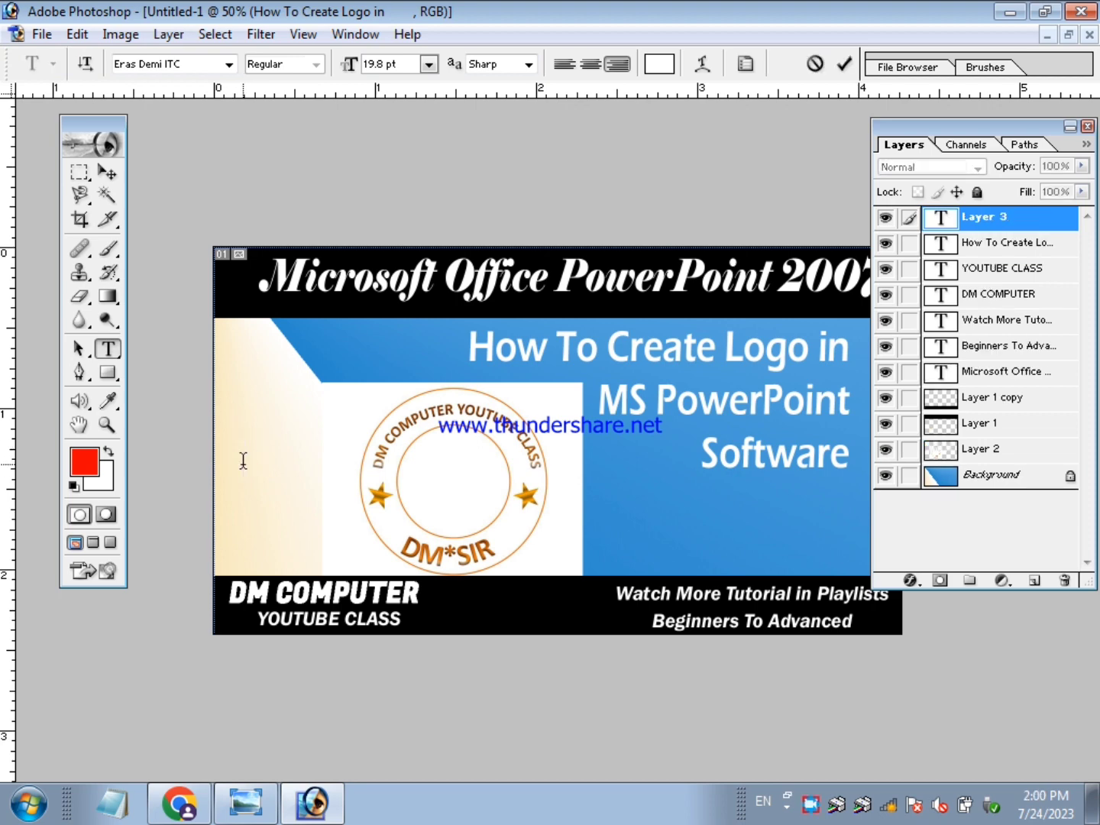
- Type the word 'Like' and move it beside the circular logo
text(d)
key(BackSpace)
text(d)
text(e)
key(ctrl+Return)
key(v)
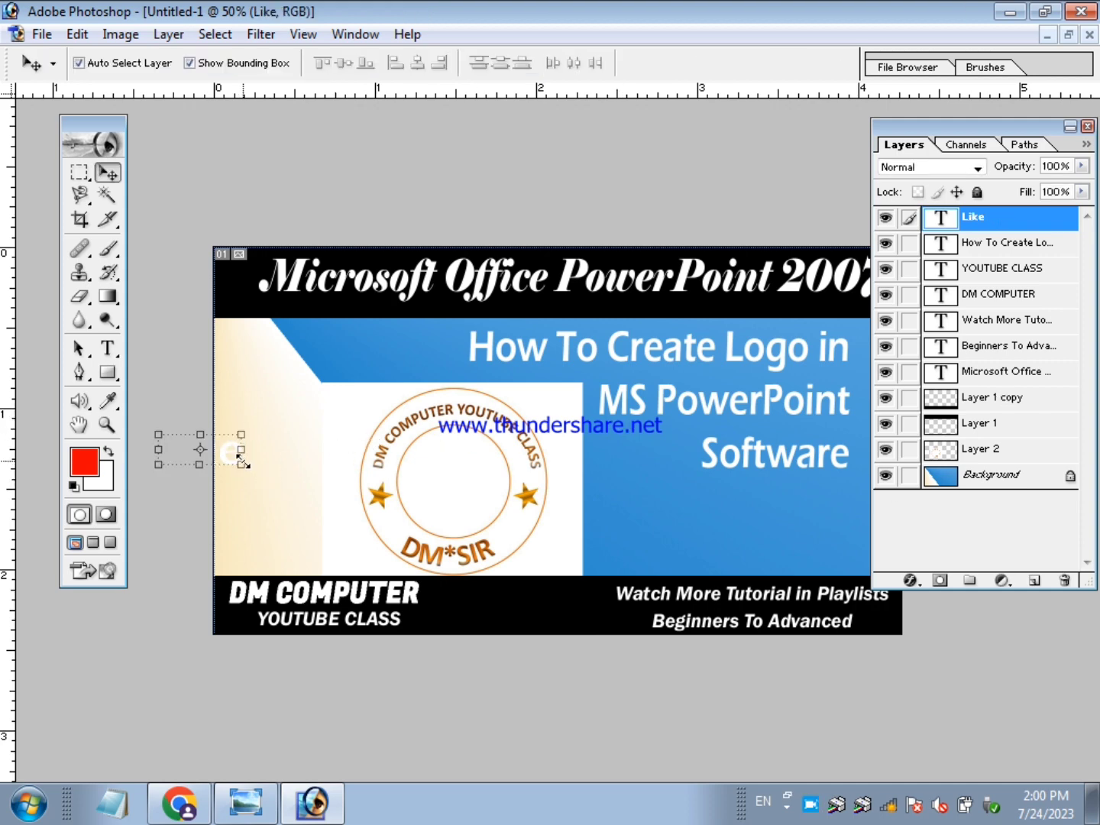
drag(224, 451, 303, 442)
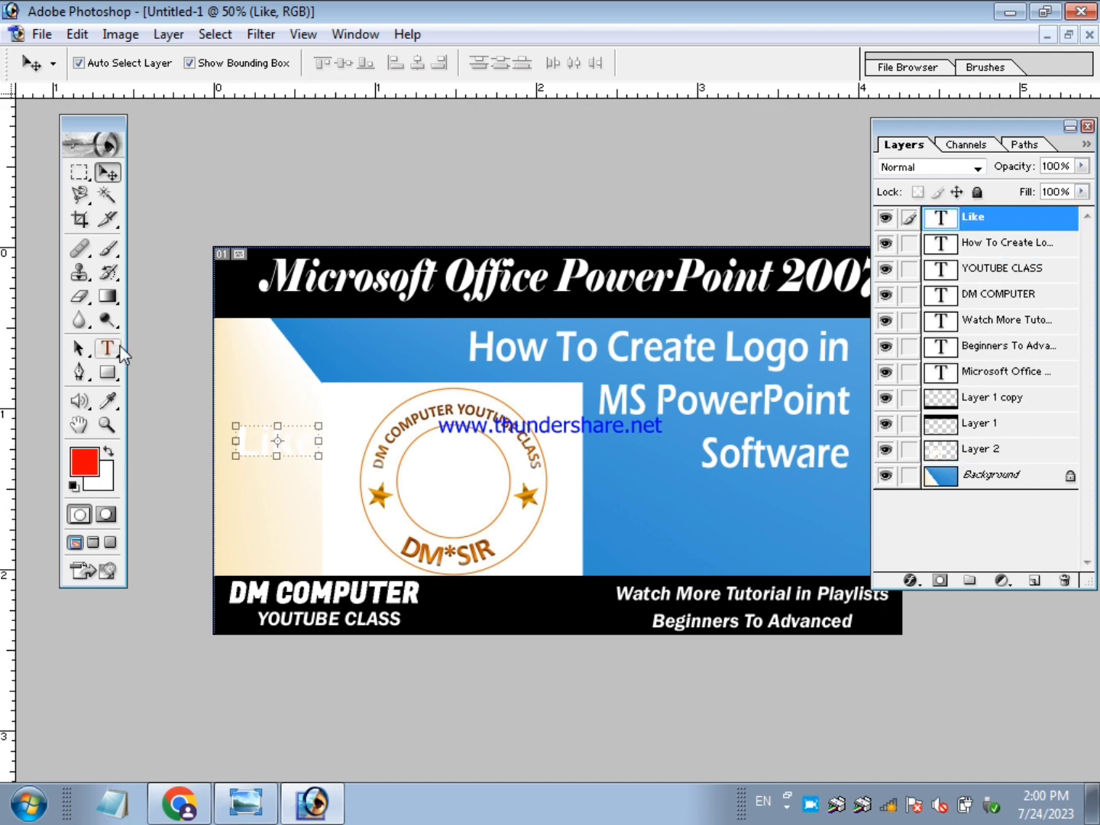
- Recolour the 'Like' text red
click(107, 348)
click(285, 450)
double_click(264, 443)
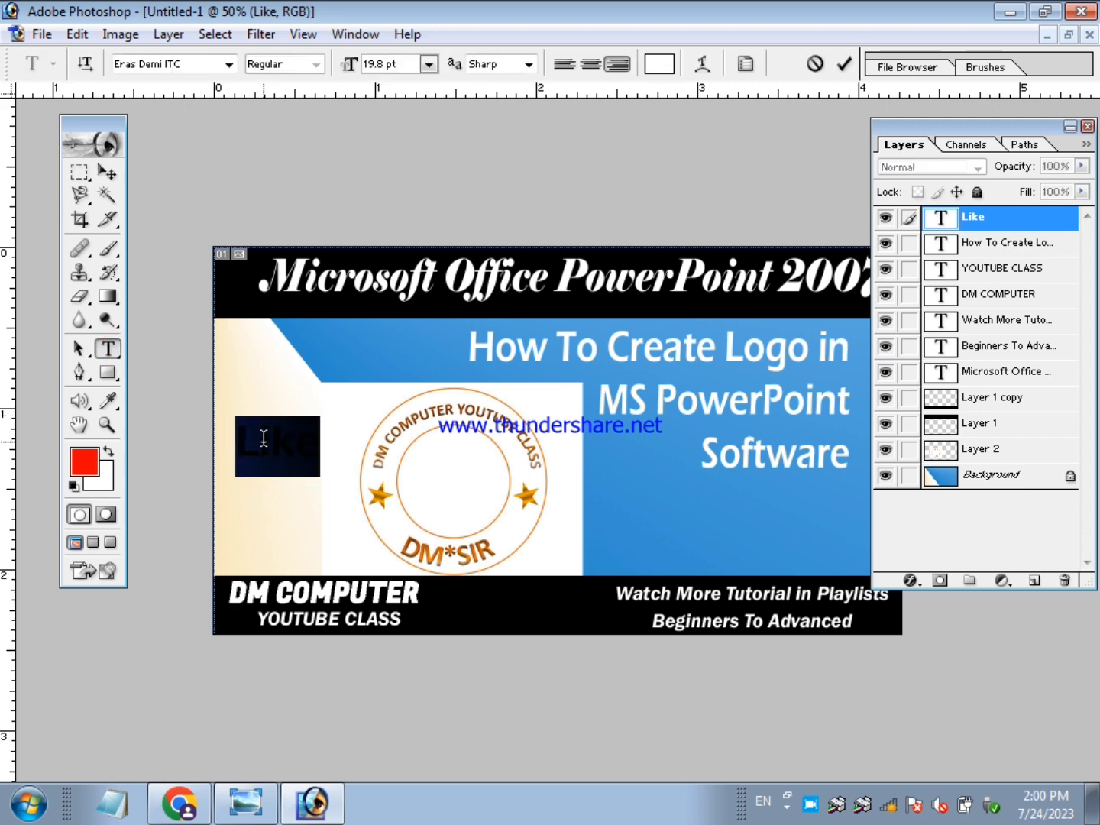
click(84, 460)
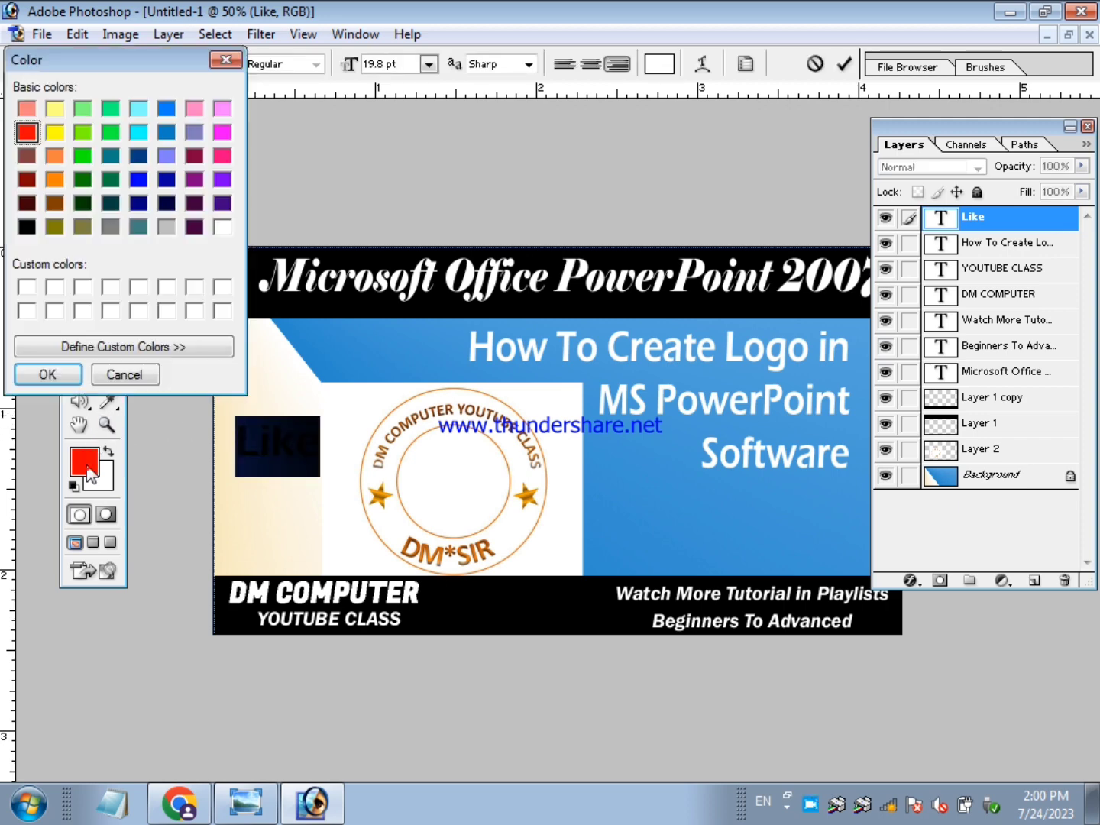
click(49, 373)
click(844, 67)
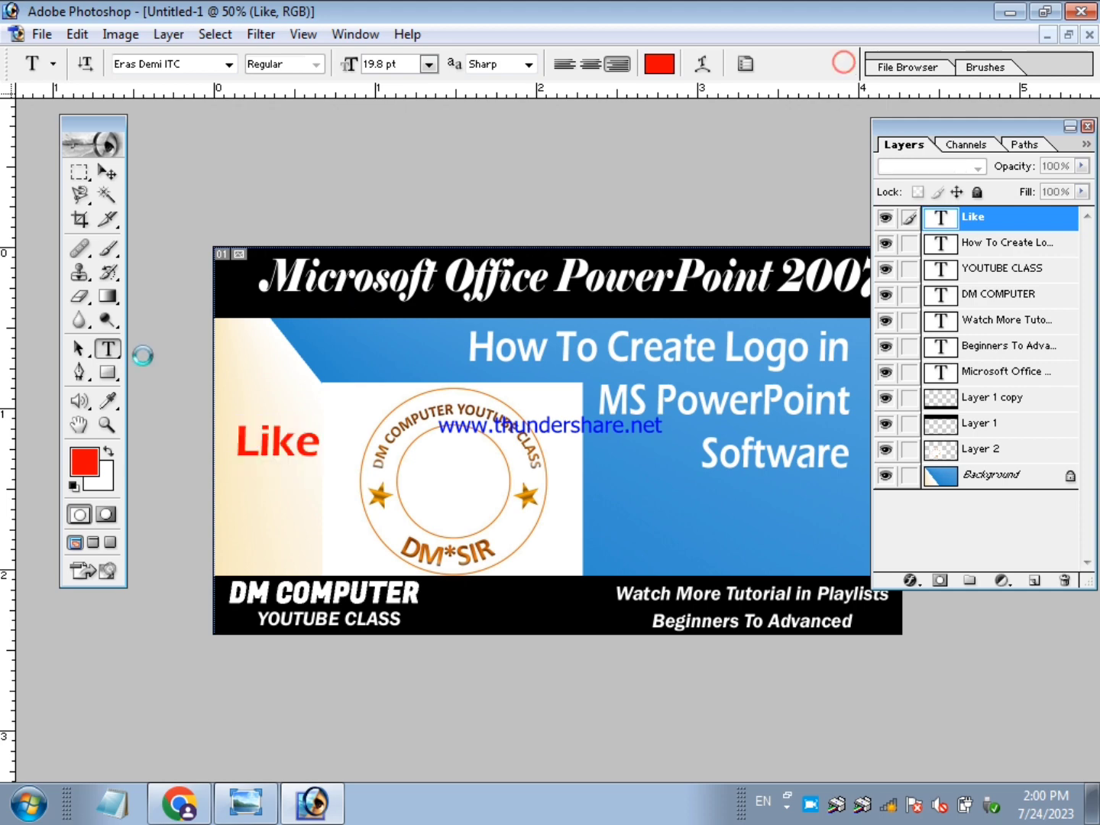
click(105, 173)
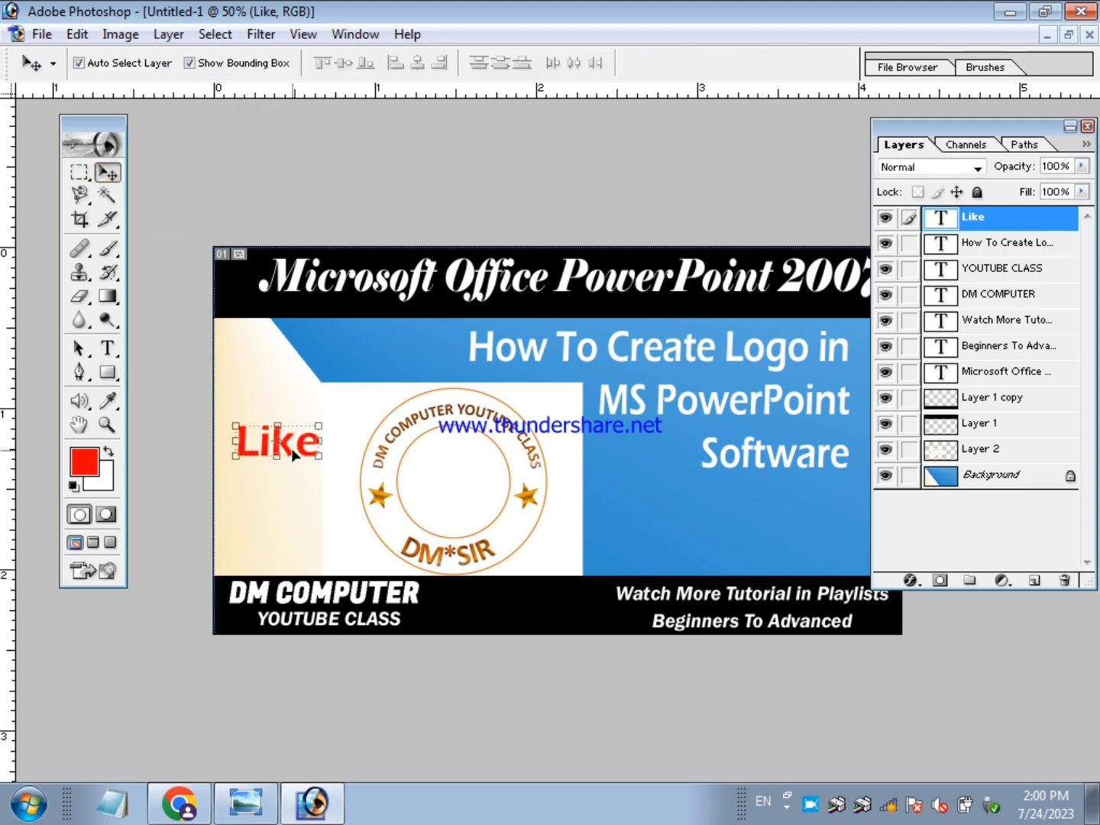
- Duplicate 'Like' twice below itself and change the middle copy to 'Share'
drag(293, 452, 291, 534)
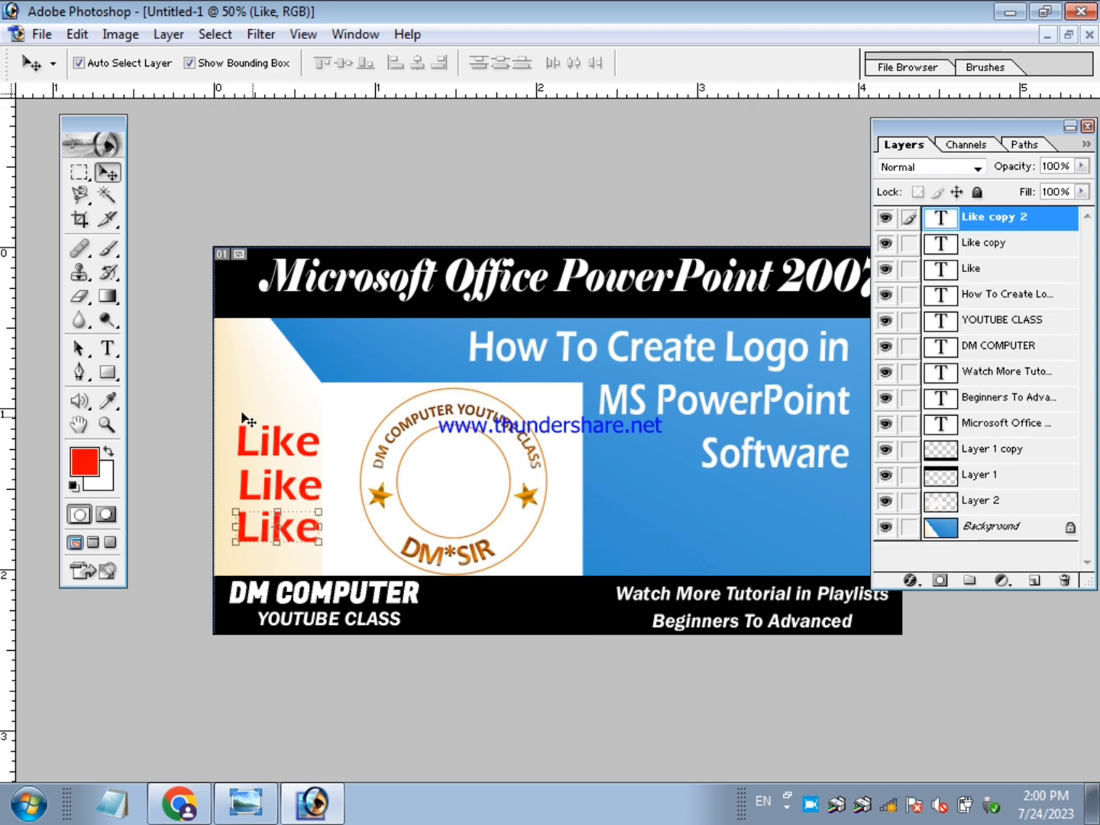
click(108, 348)
click(257, 498)
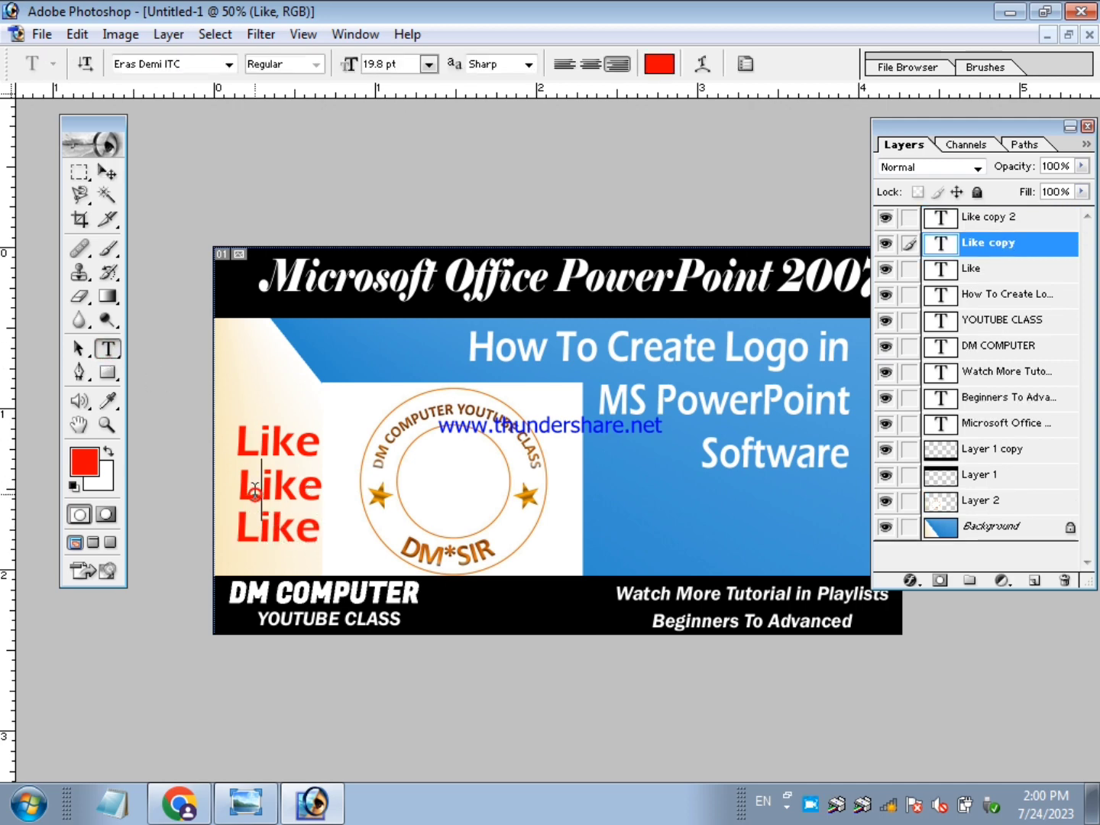
double_click(258, 503)
text(Sh)
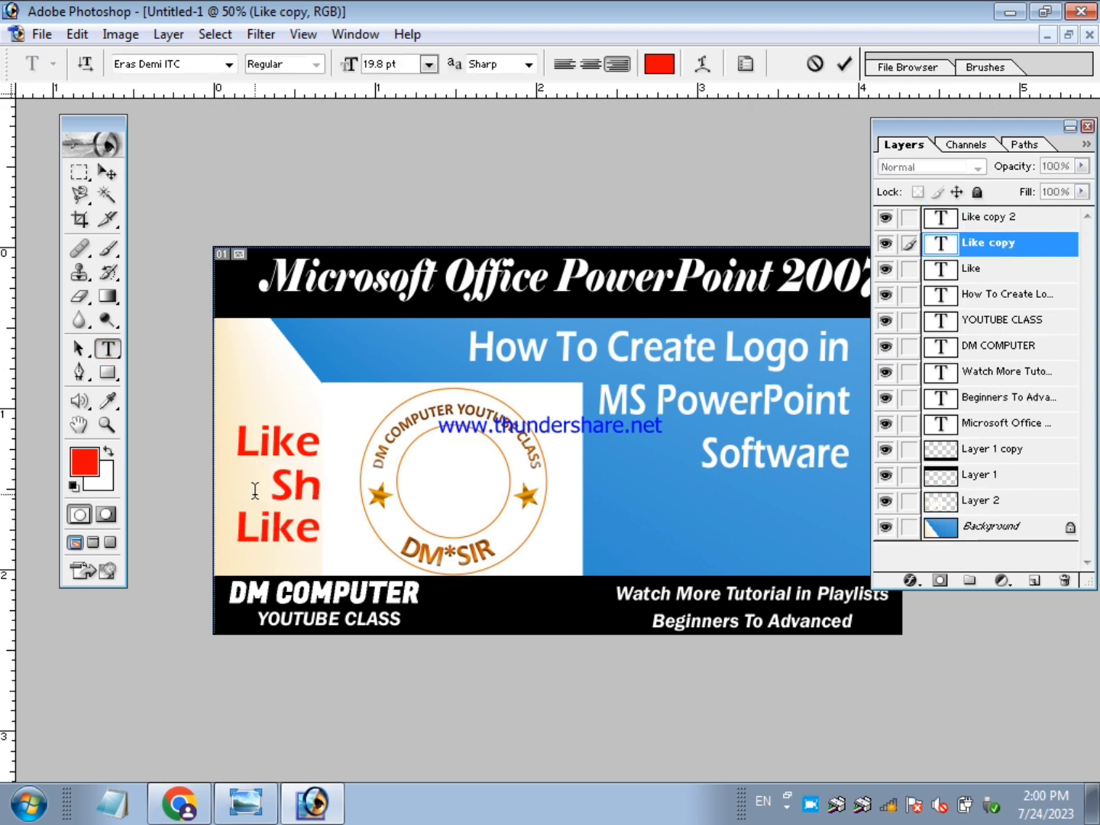
text(are)
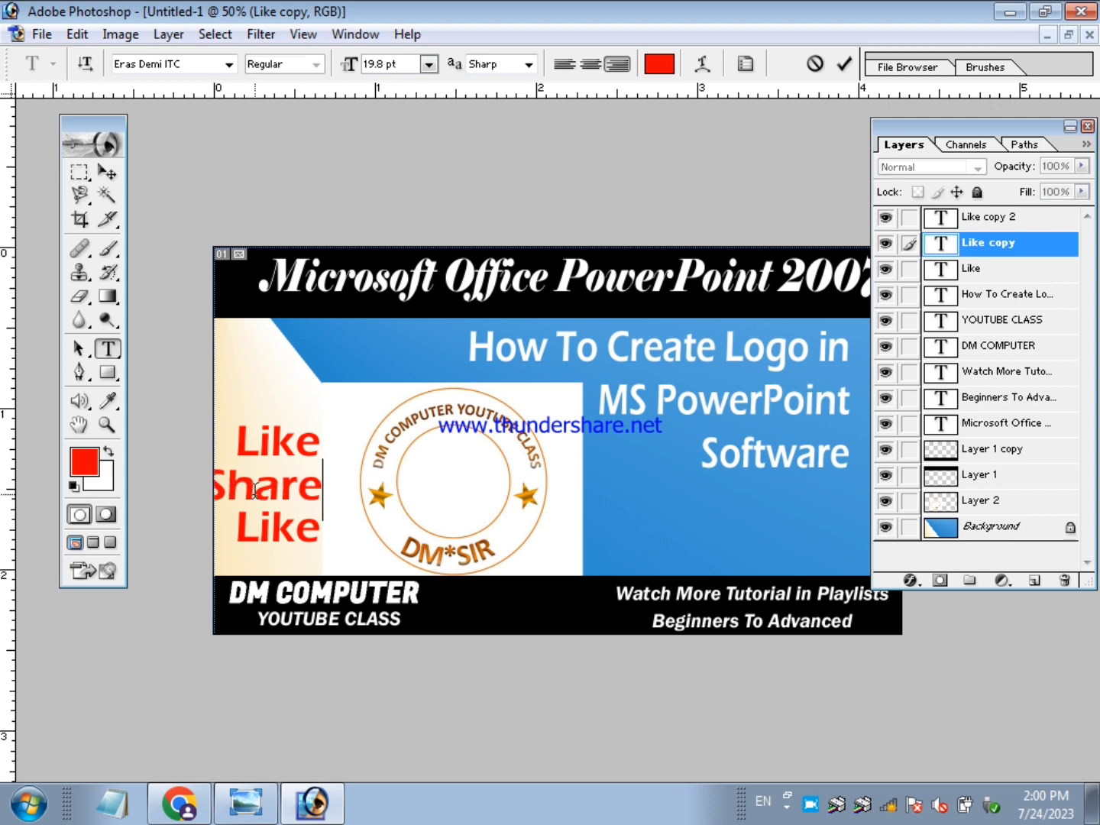
key(ctrl+Return)
- Change the bottom copy to 'Subscribe' and drag it fully onto the banner
double_click(278, 527)
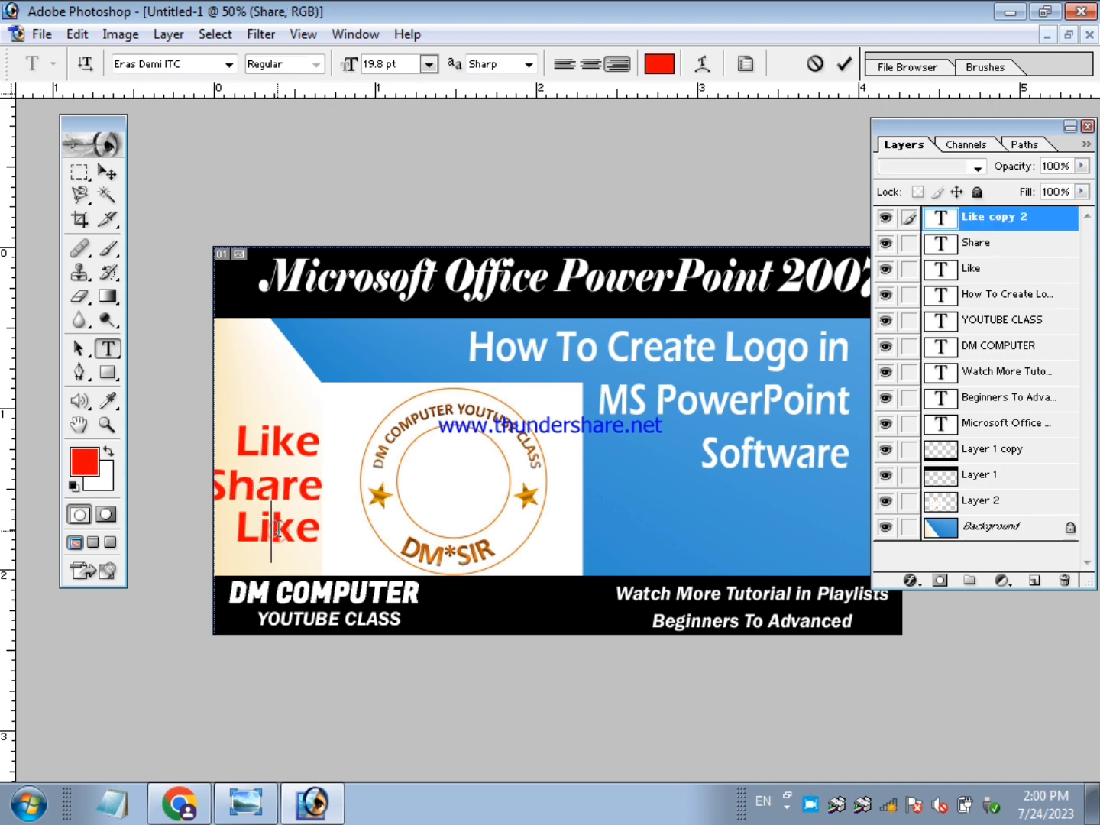
text(S)
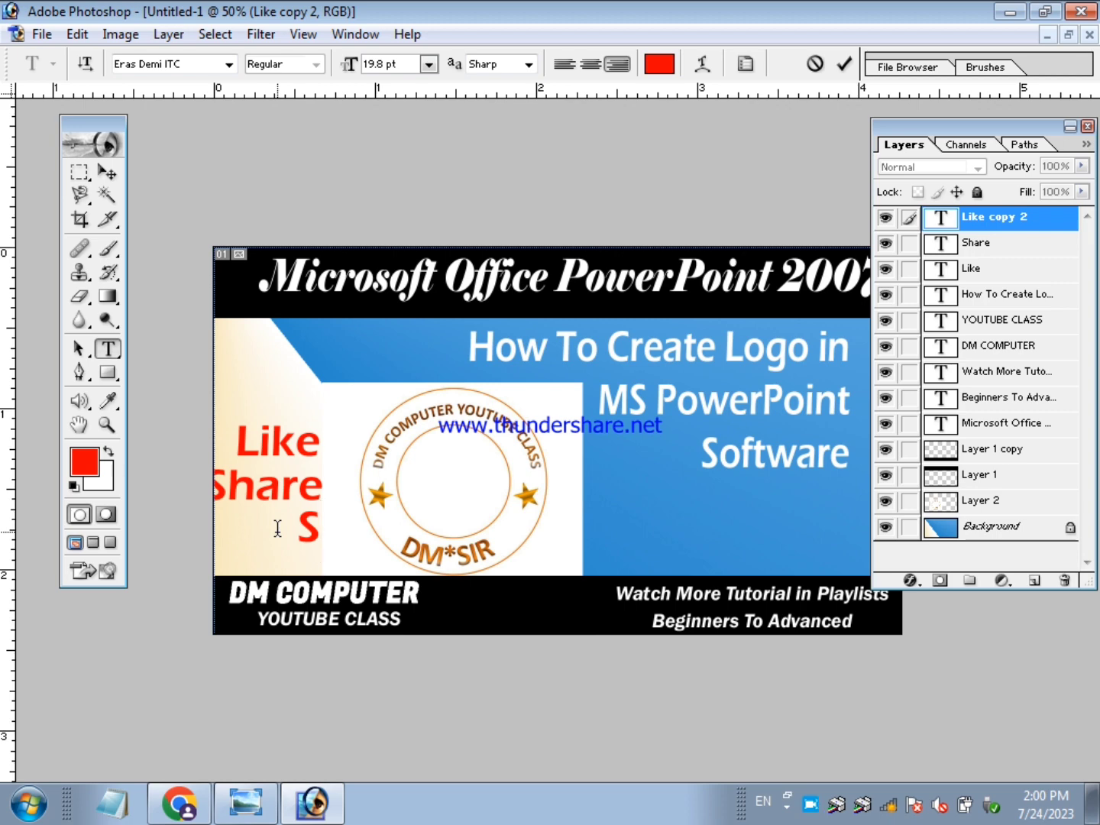
text(ubscr)
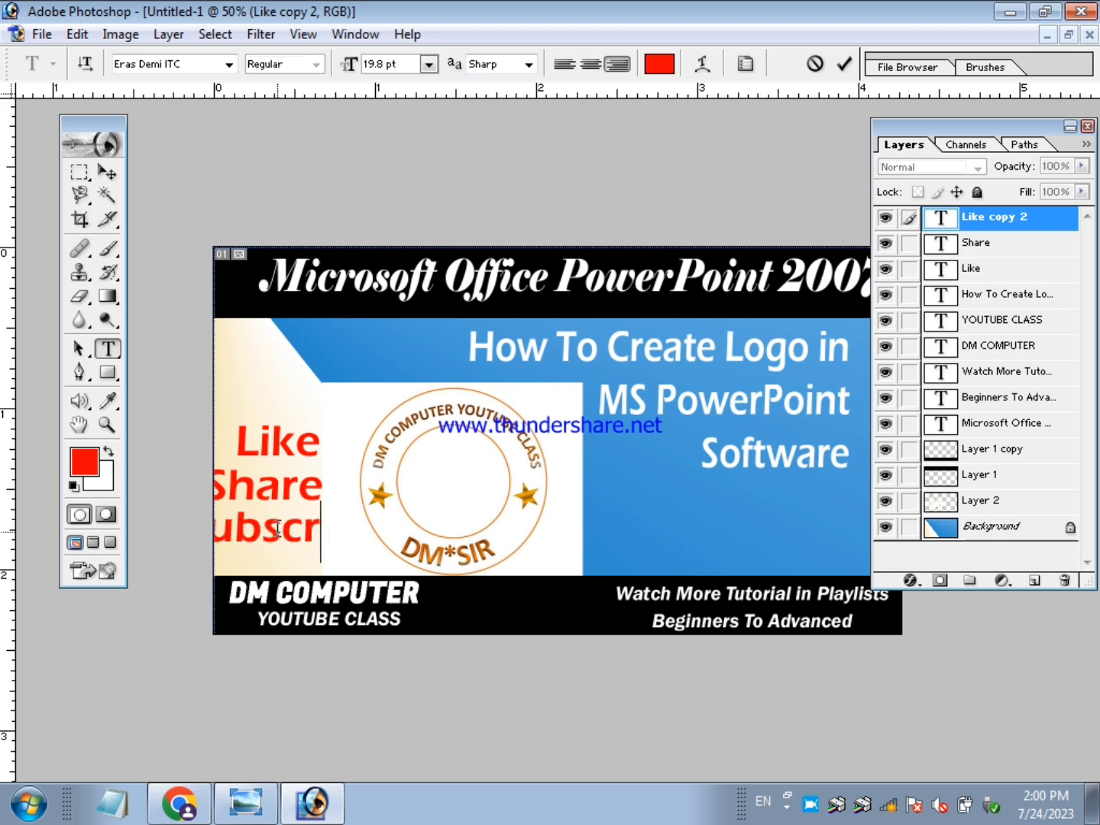
text(ibe)
key(ctrl+Return)
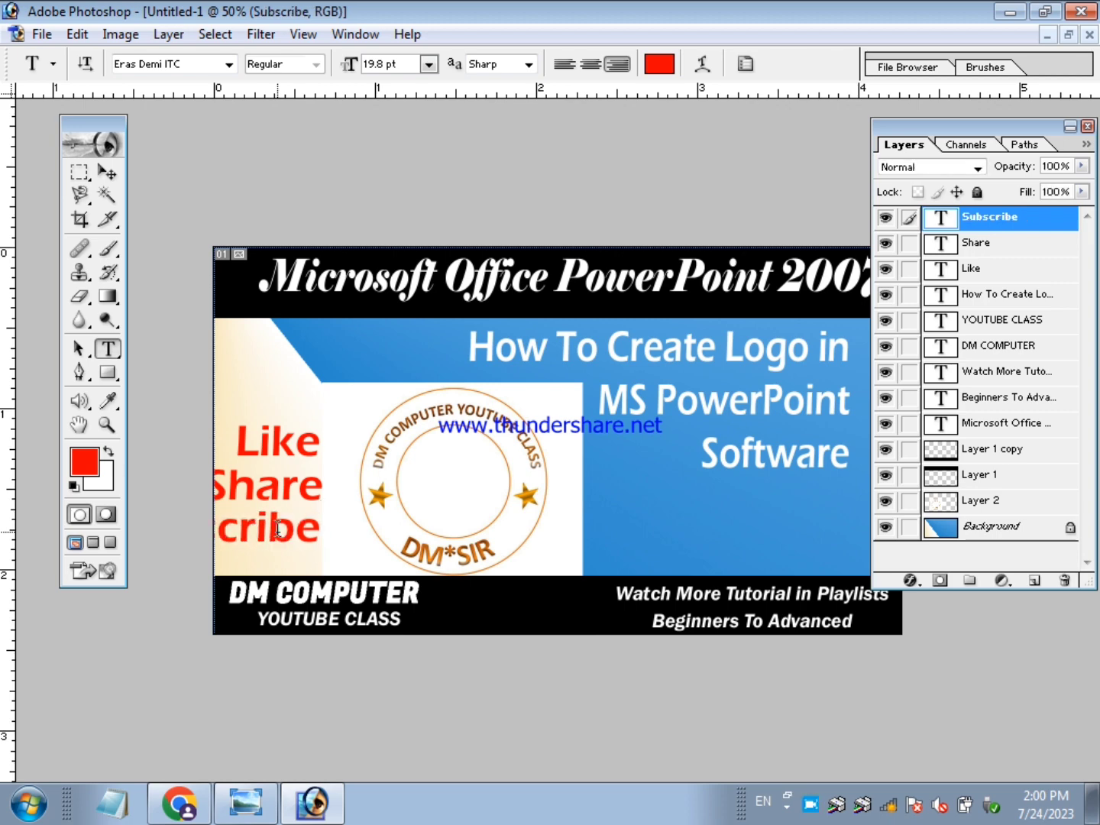
key(v)
drag(297, 533, 400, 548)
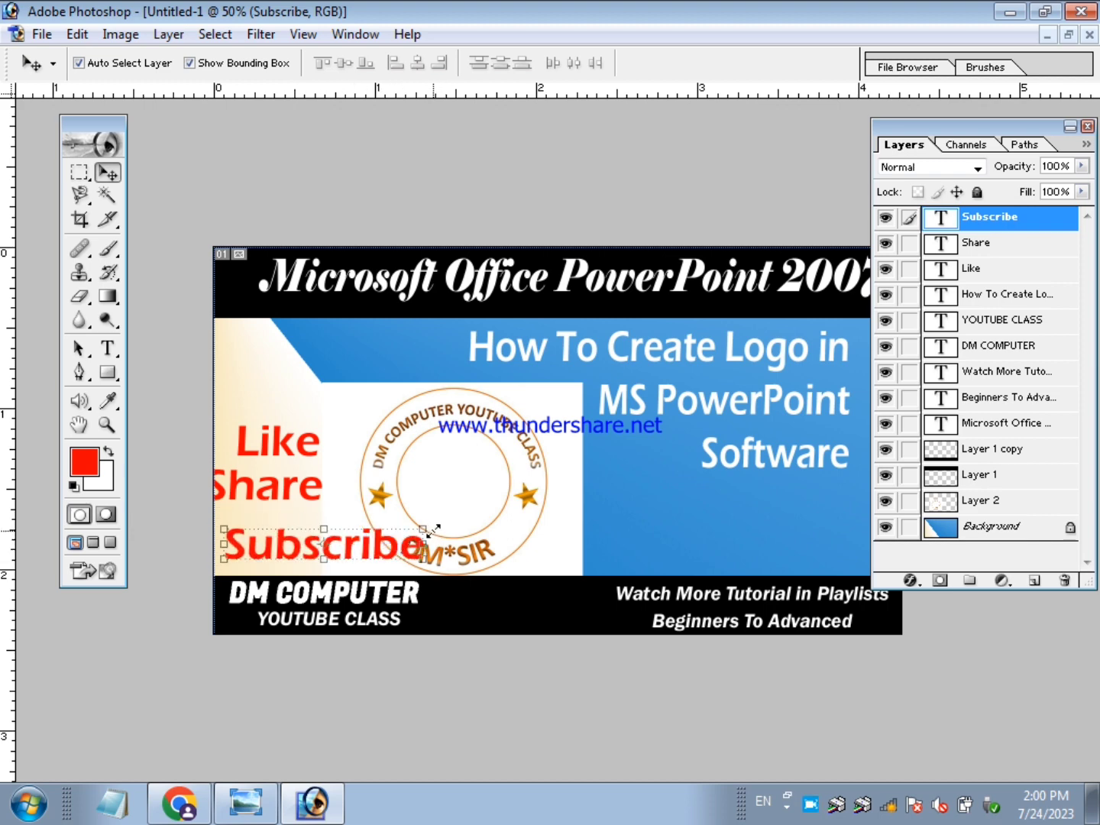
- Shrink 'Subscribe' to fit left of the logo and nudge 'Share' into line
drag(433, 528, 354, 520)
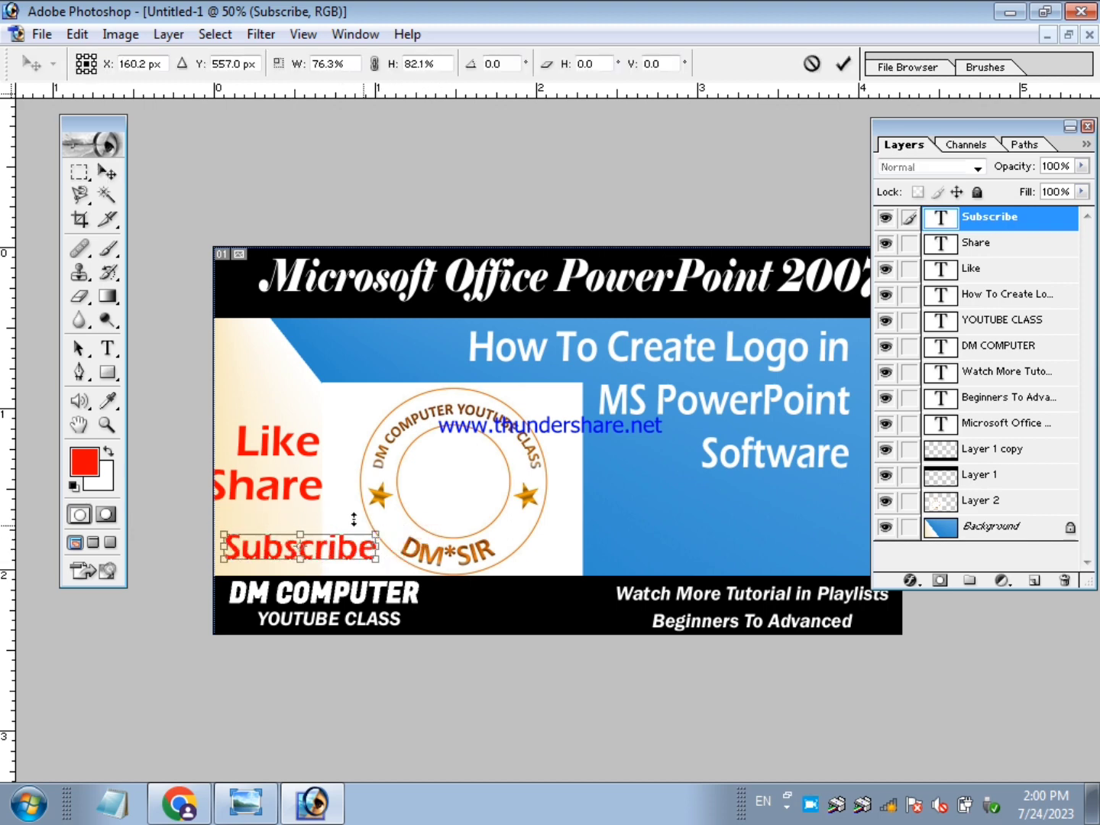
key(Return)
drag(276, 497, 300, 496)
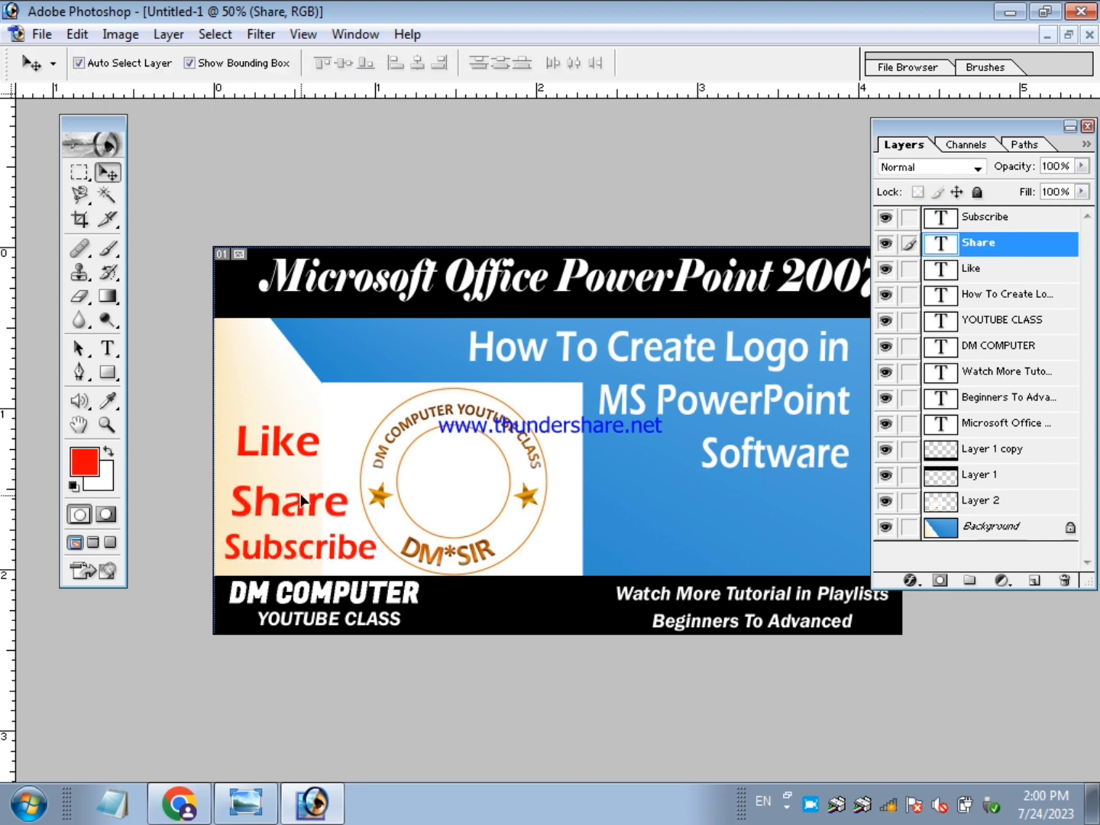
- Enlarge 'Like' and move it down closer to 'Share'
click(290, 450)
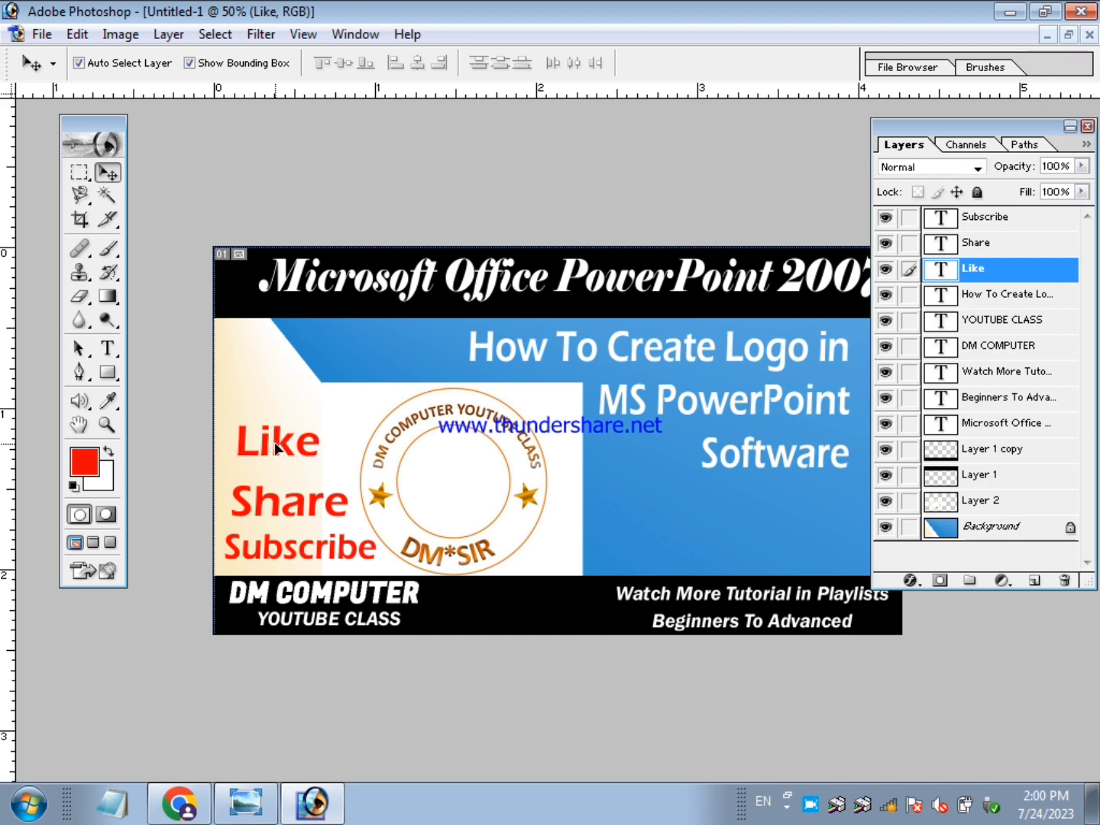
mouse_move(274, 442)
mouse_down()
mouse_move(266, 435)
mouse_move(339, 457)
mouse_up()
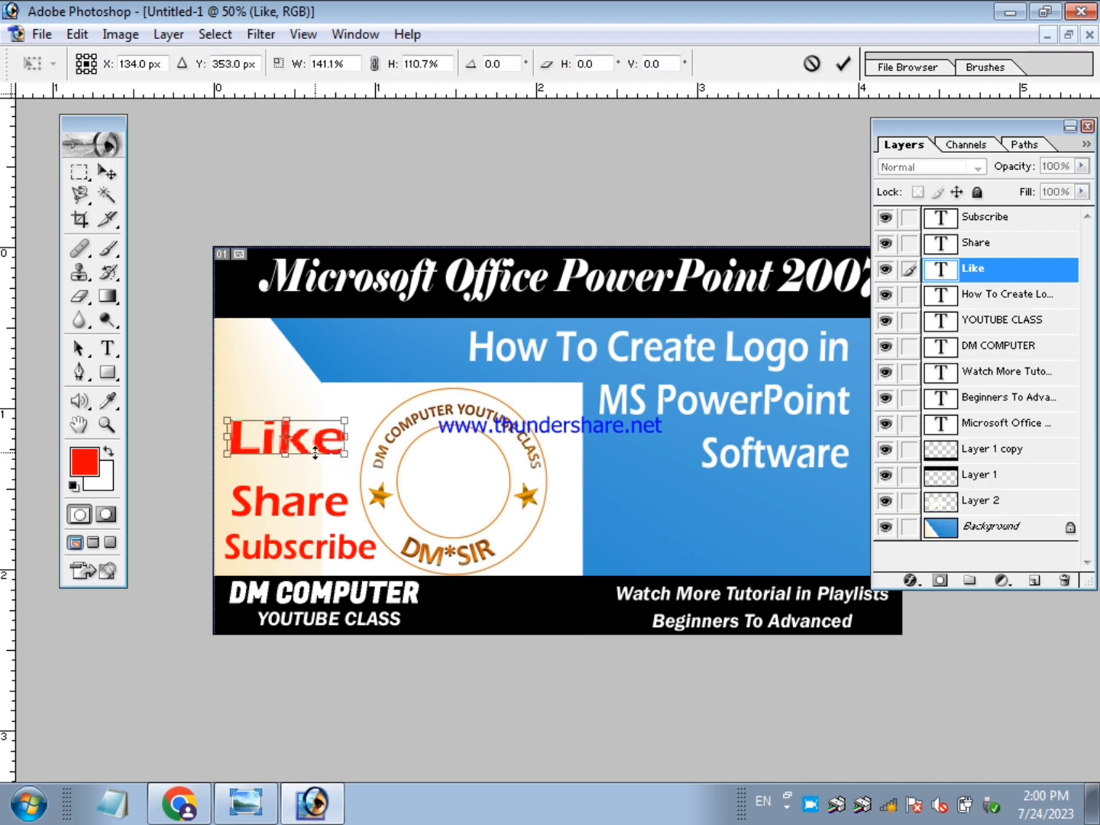
key(Return)
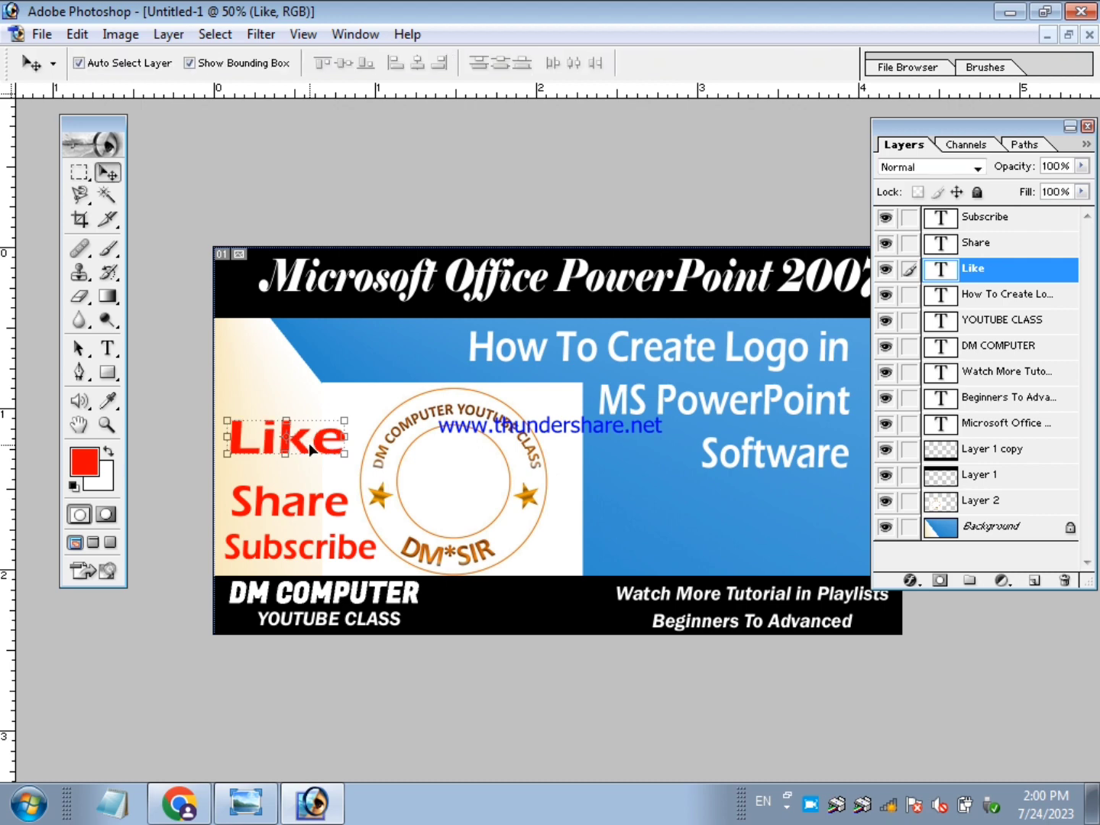
drag(309, 444, 315, 466)
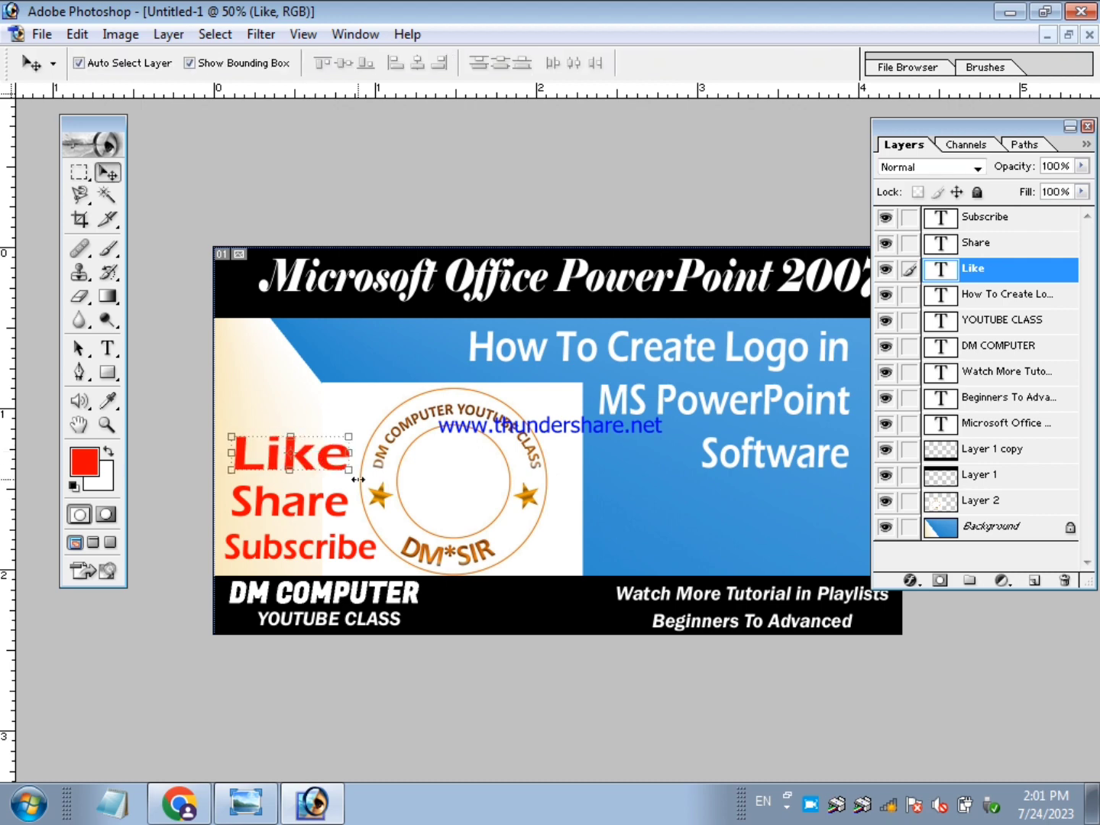
key(Tab)
- Preview the finished banner with the toolbox and all panels hidden
click(625, 497)
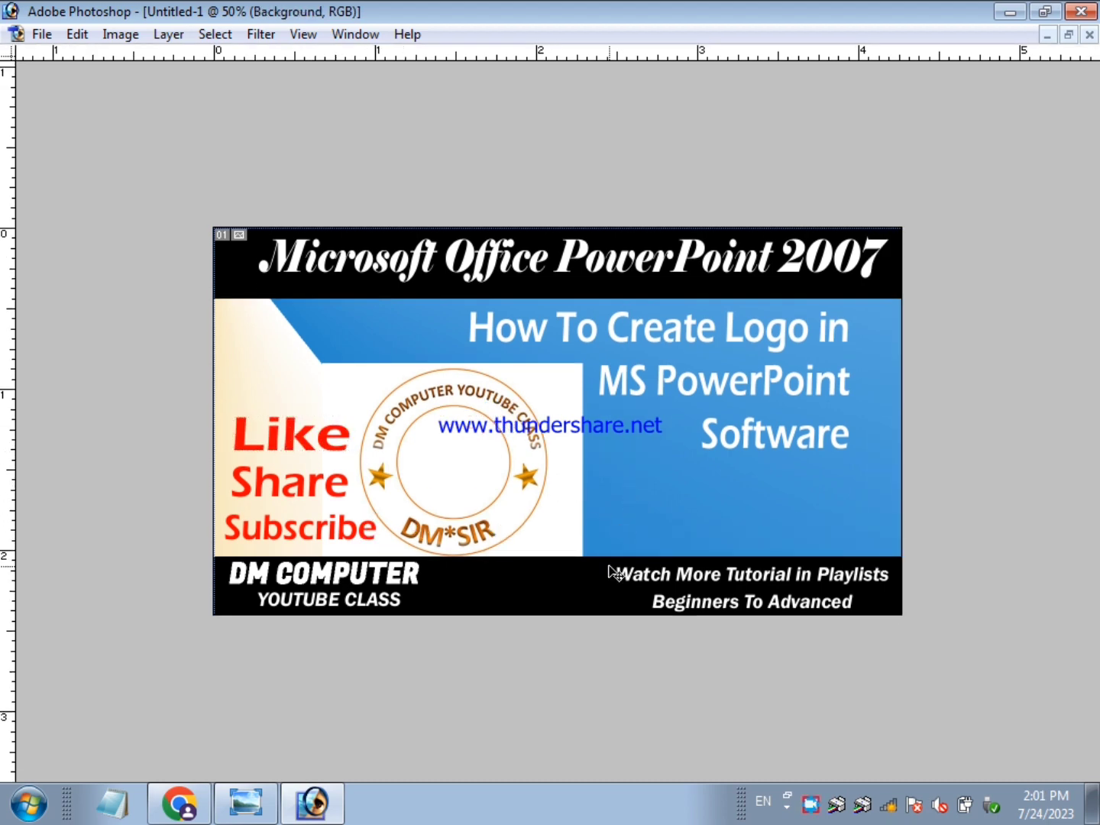